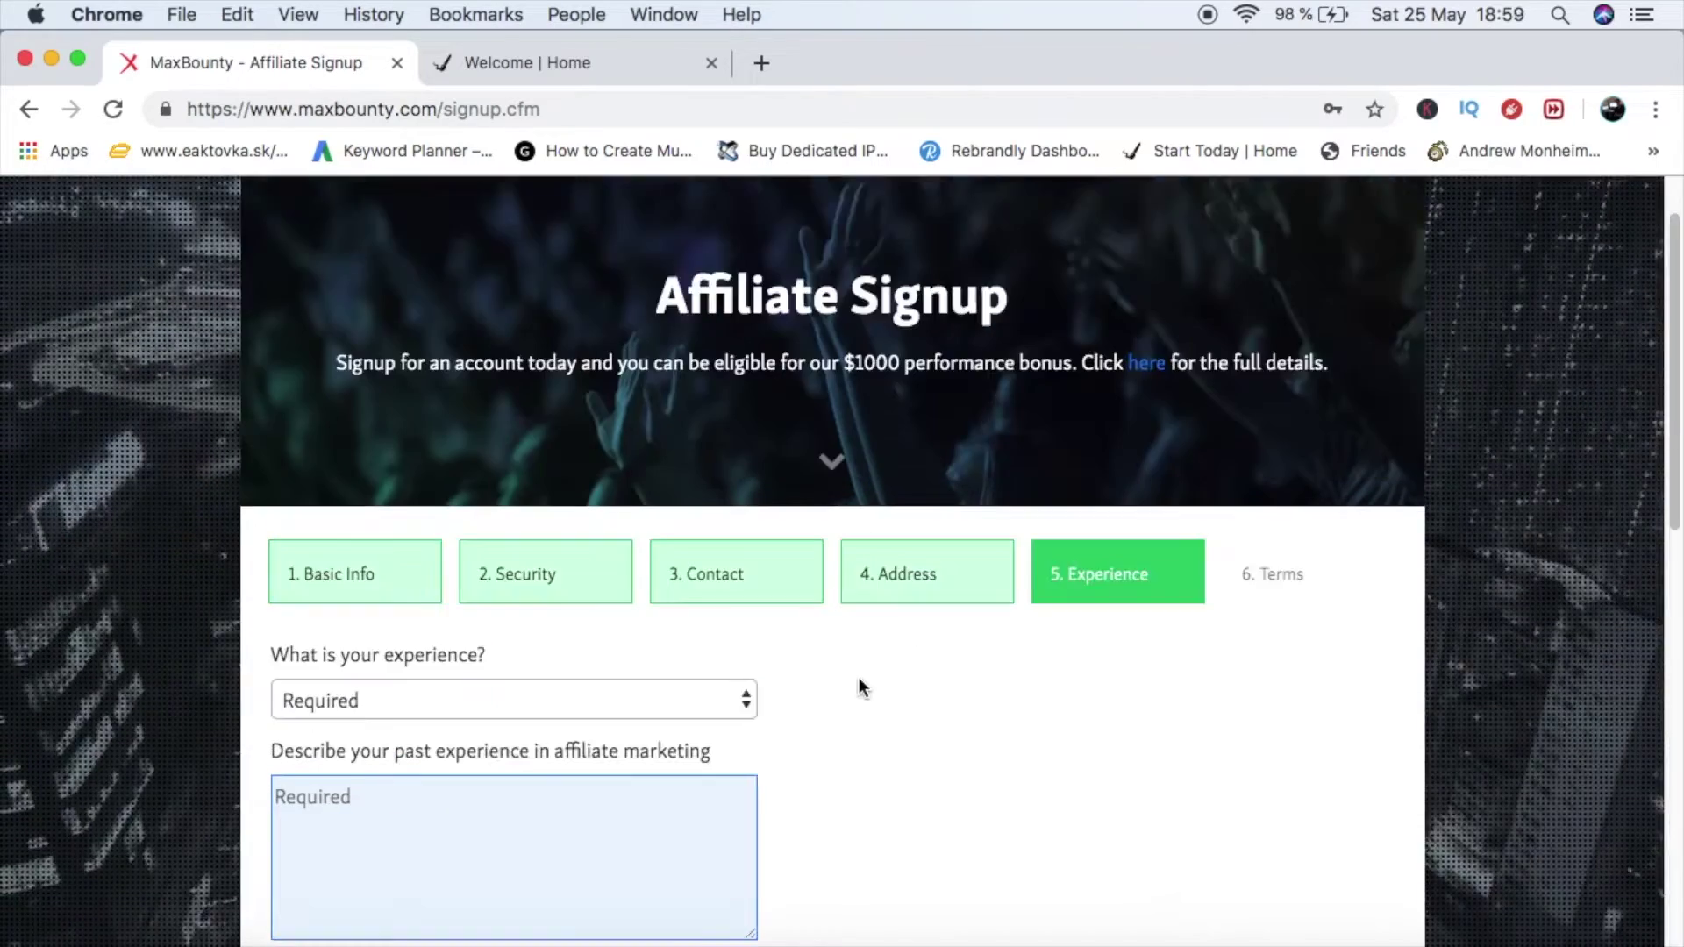
Set the experience level to "I have some experience, and have received at least one payment from a network".
scroll(859, 677, "down", 3)
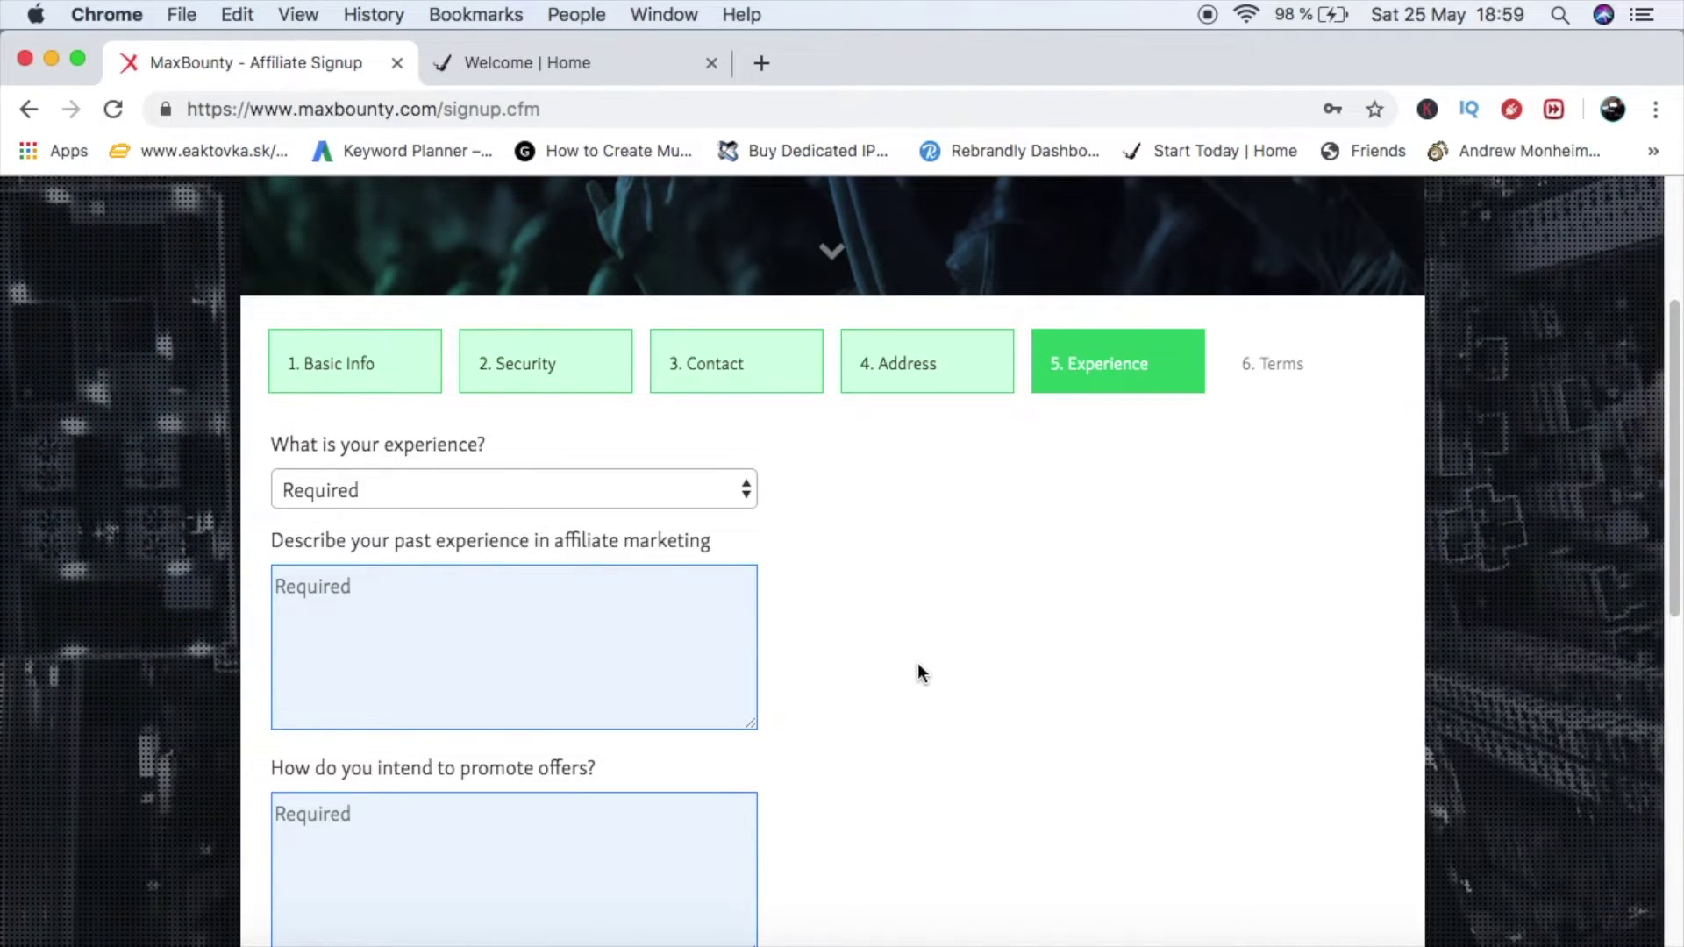
scroll(918, 667, "down", 2)
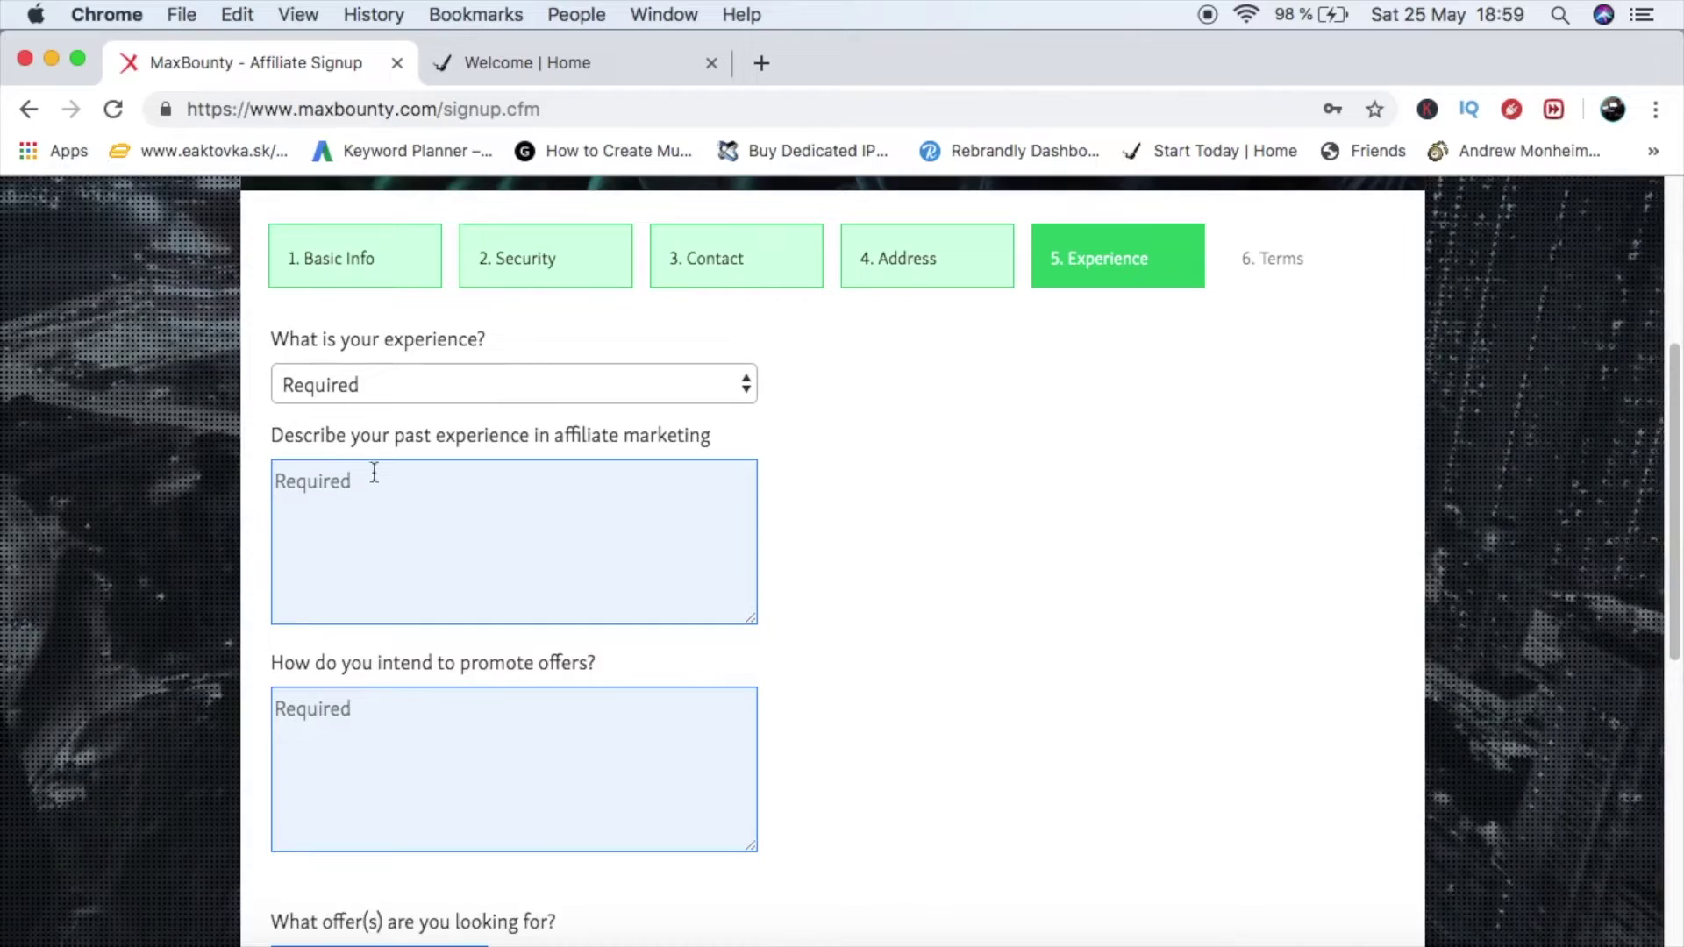
left_click(383, 587)
left_click(1028, 564)
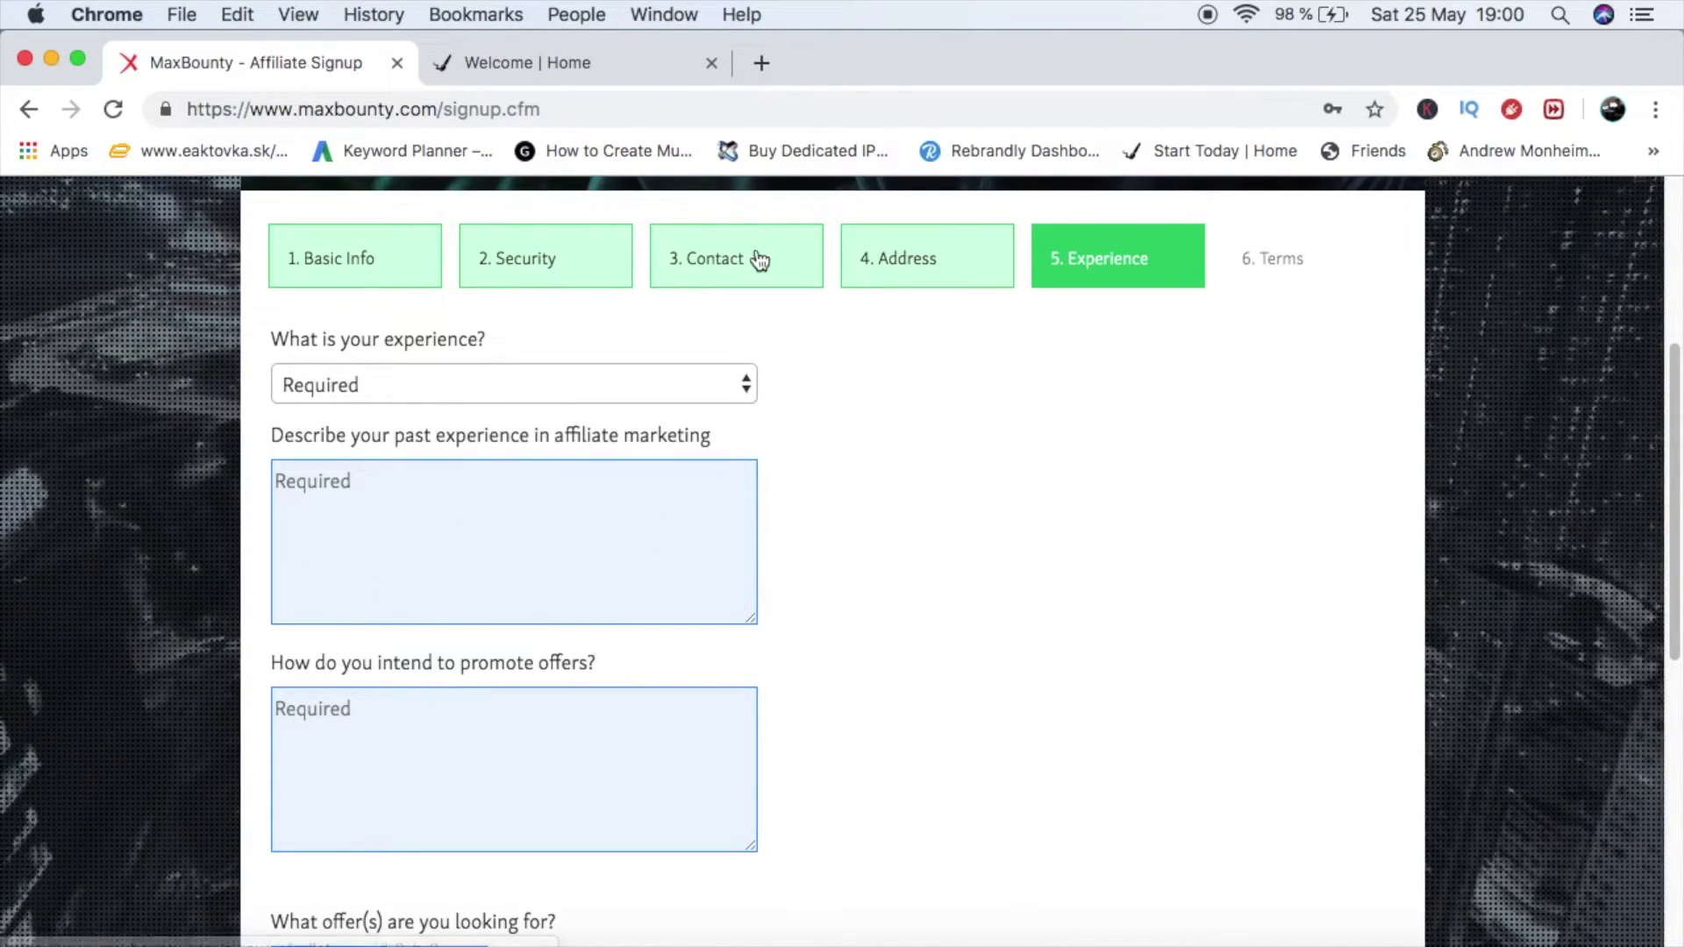
key("Tab")
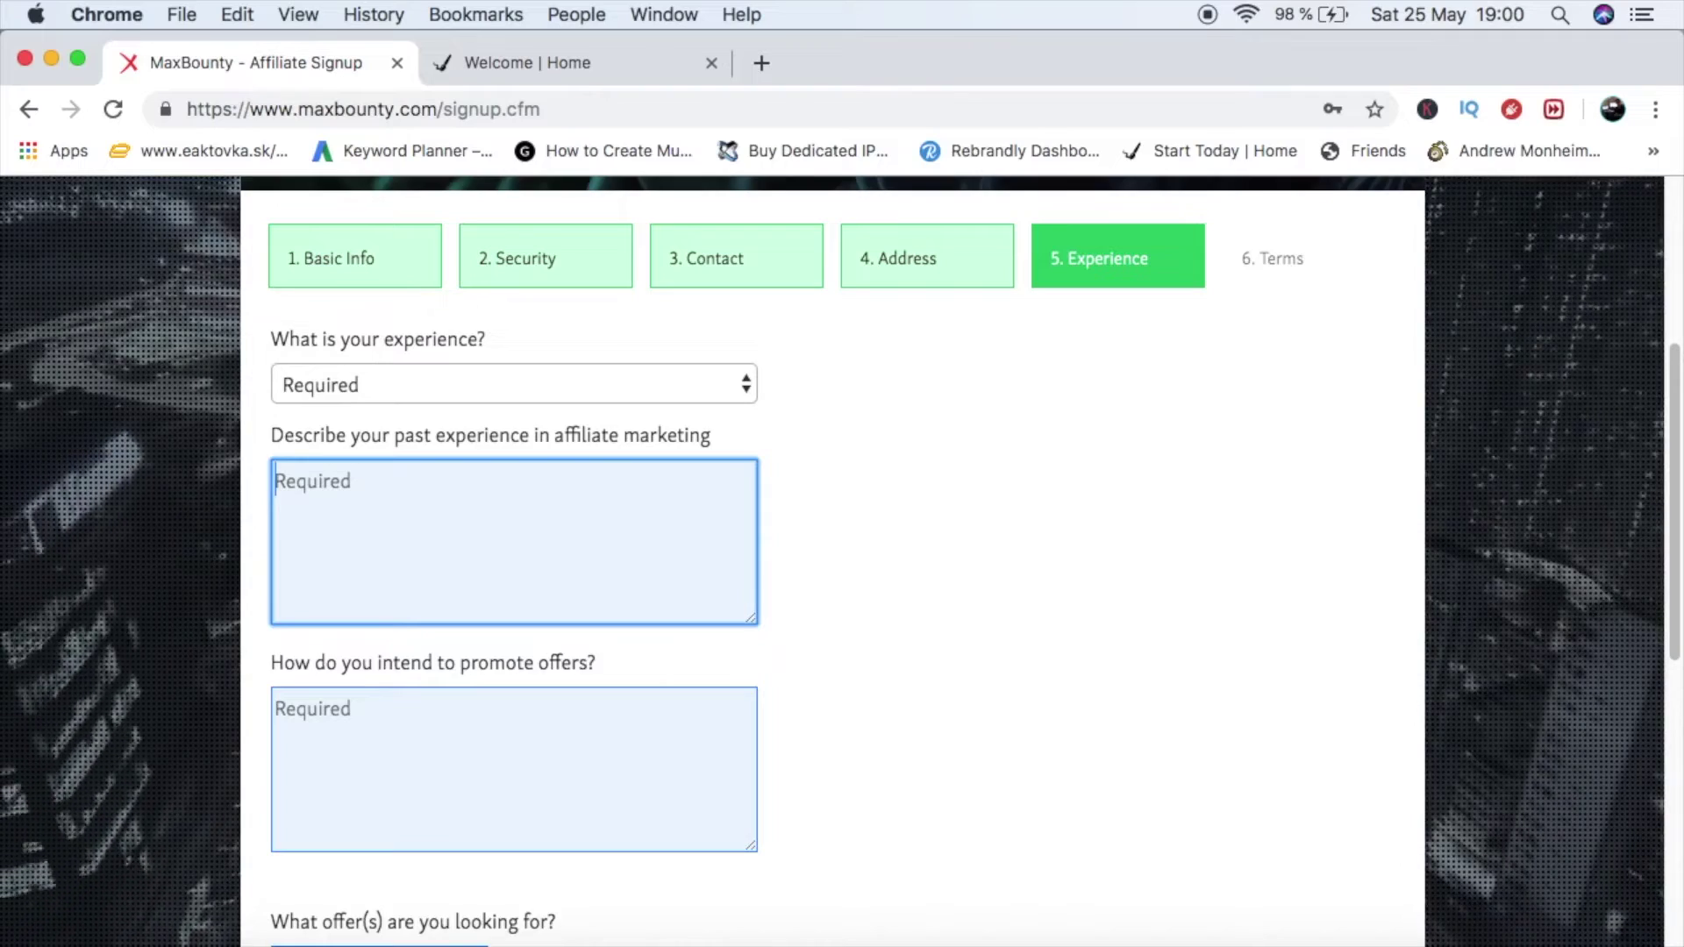
left_click_drag(1675, 366, 1646, 391)
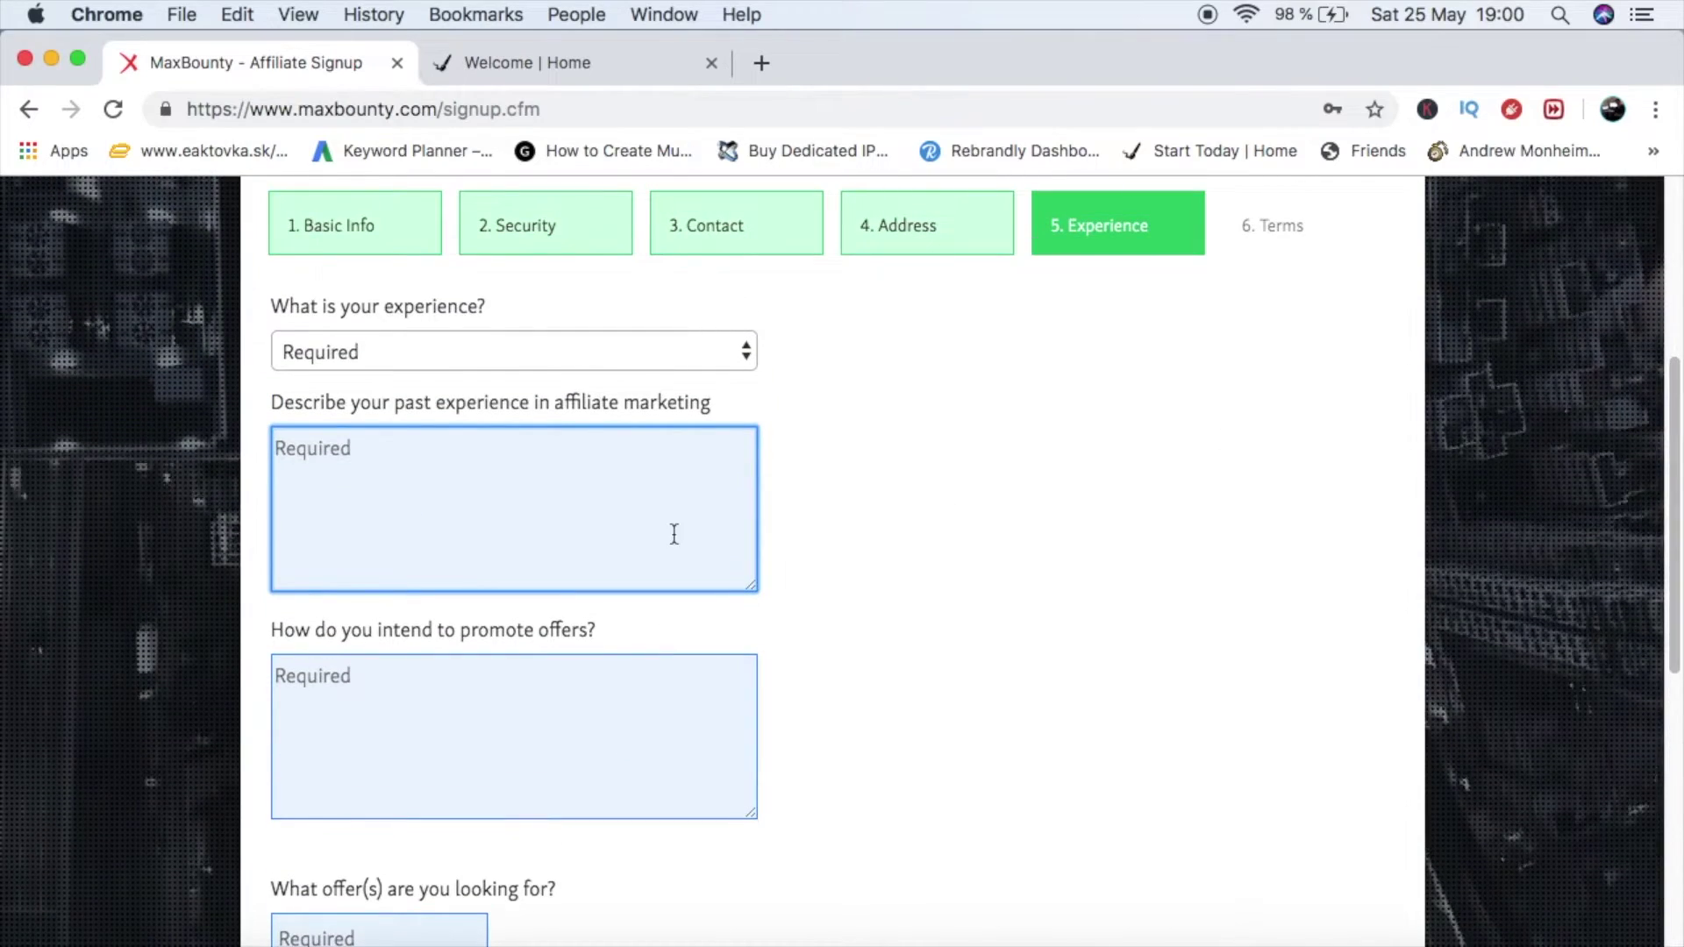
left_click(489, 342)
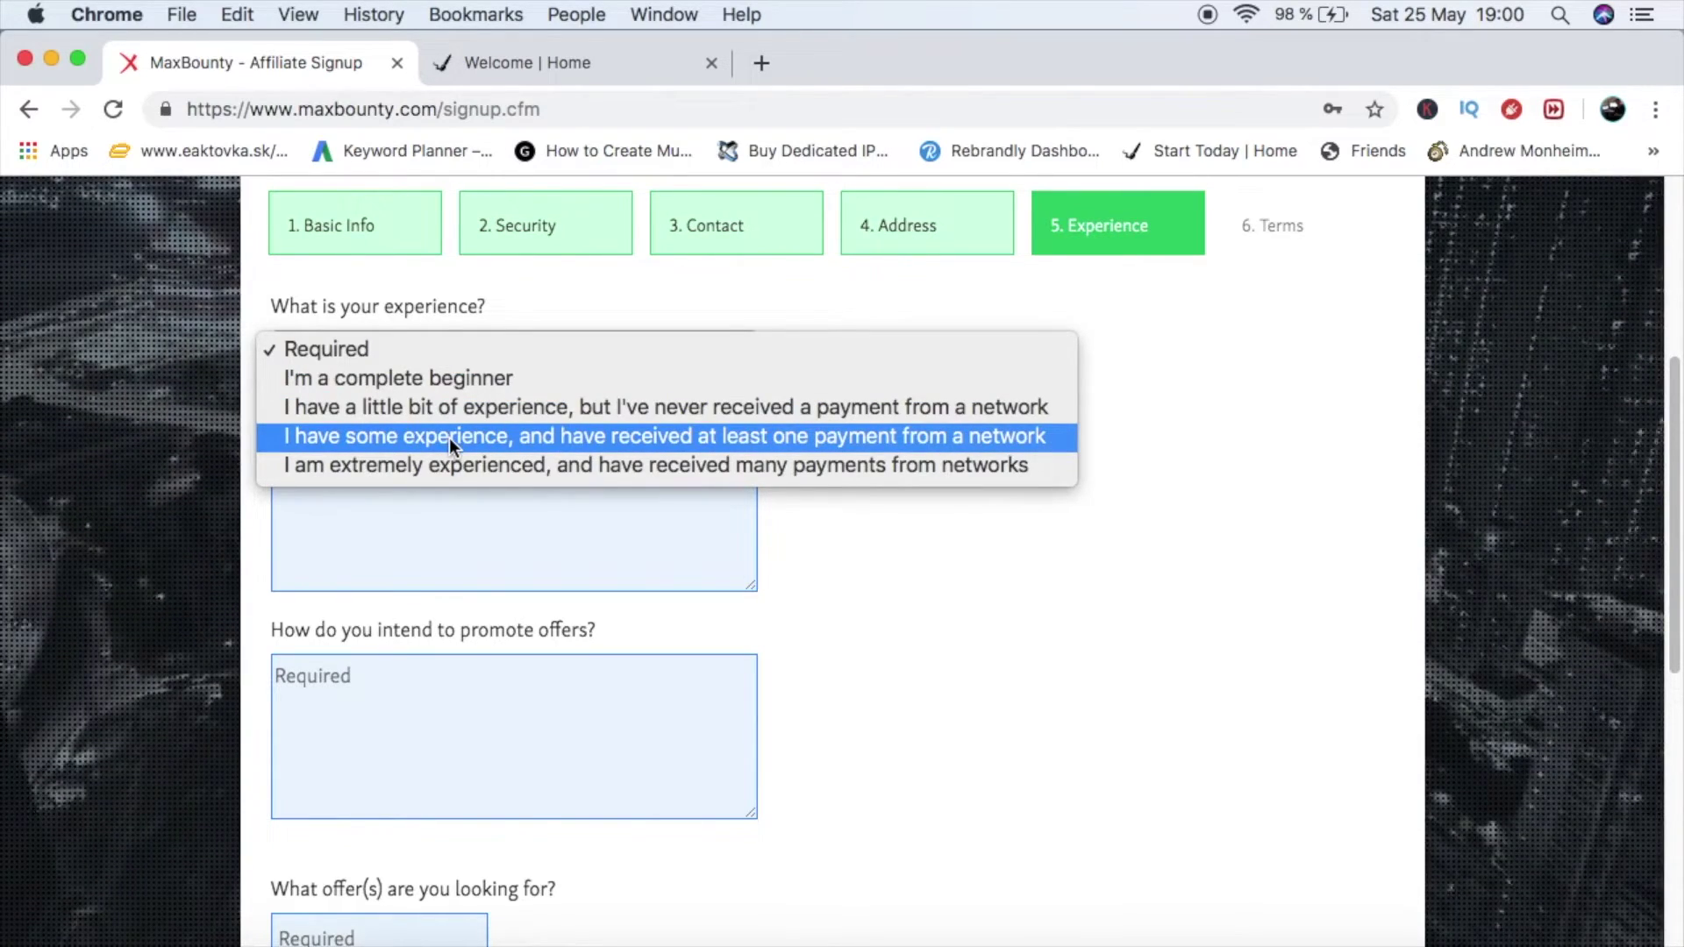
left_click(450, 438)
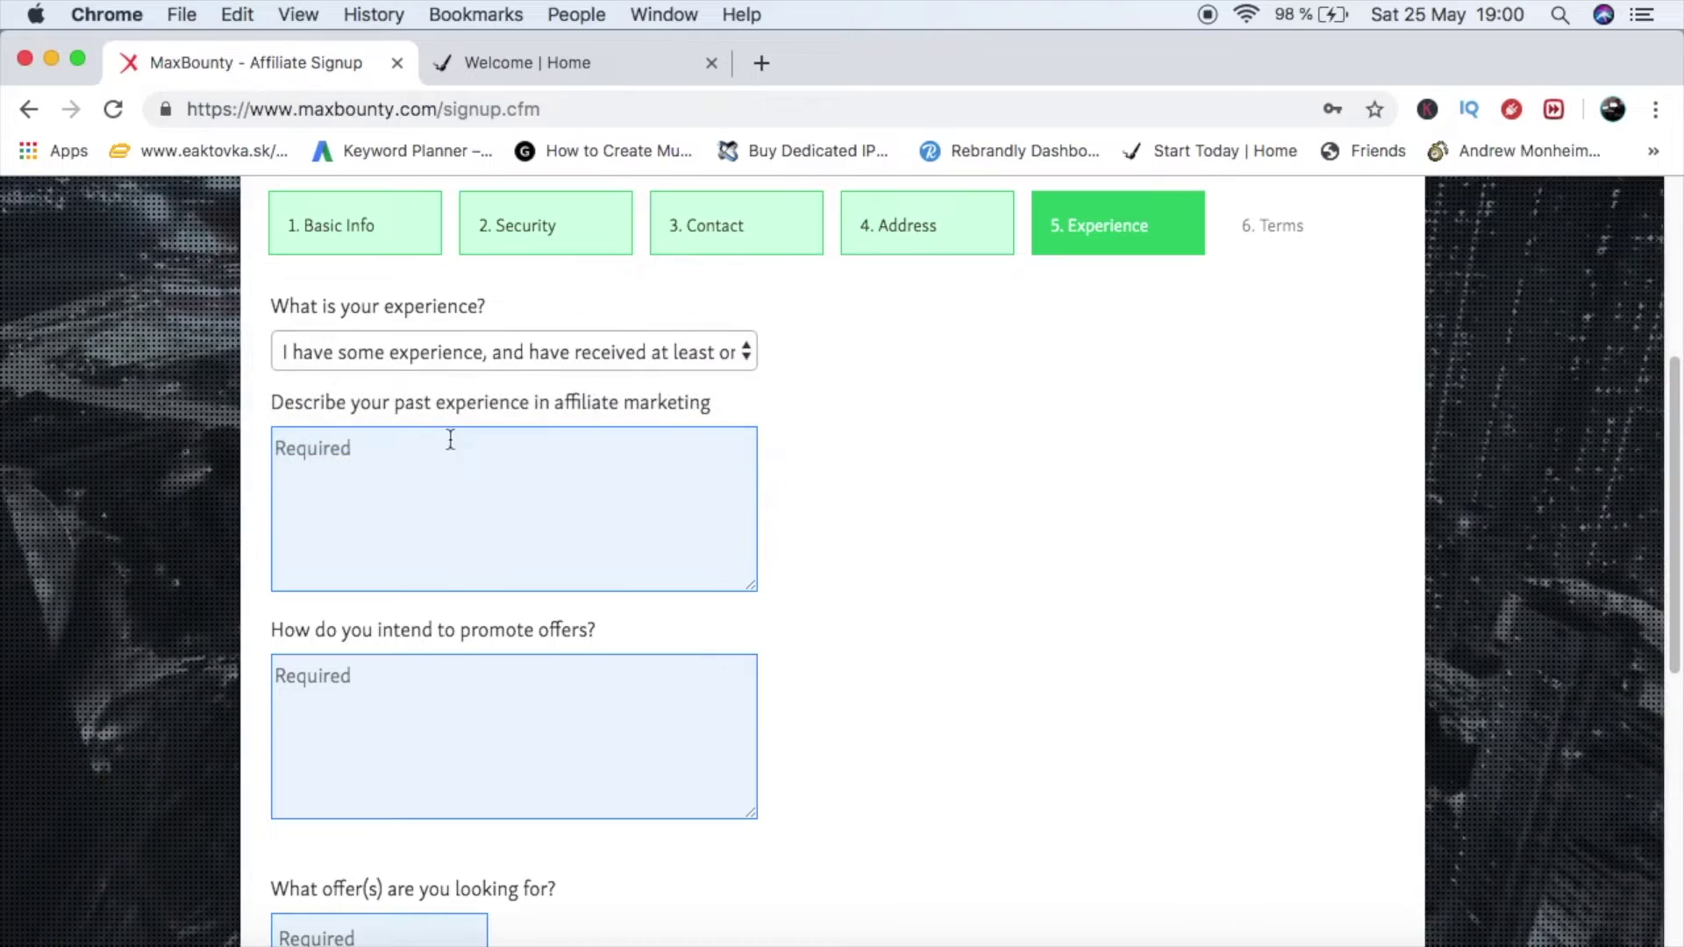
Begin the description of past affiliate marketing experience with the greeting "Hey, nice to meet you".
left_click(431, 468)
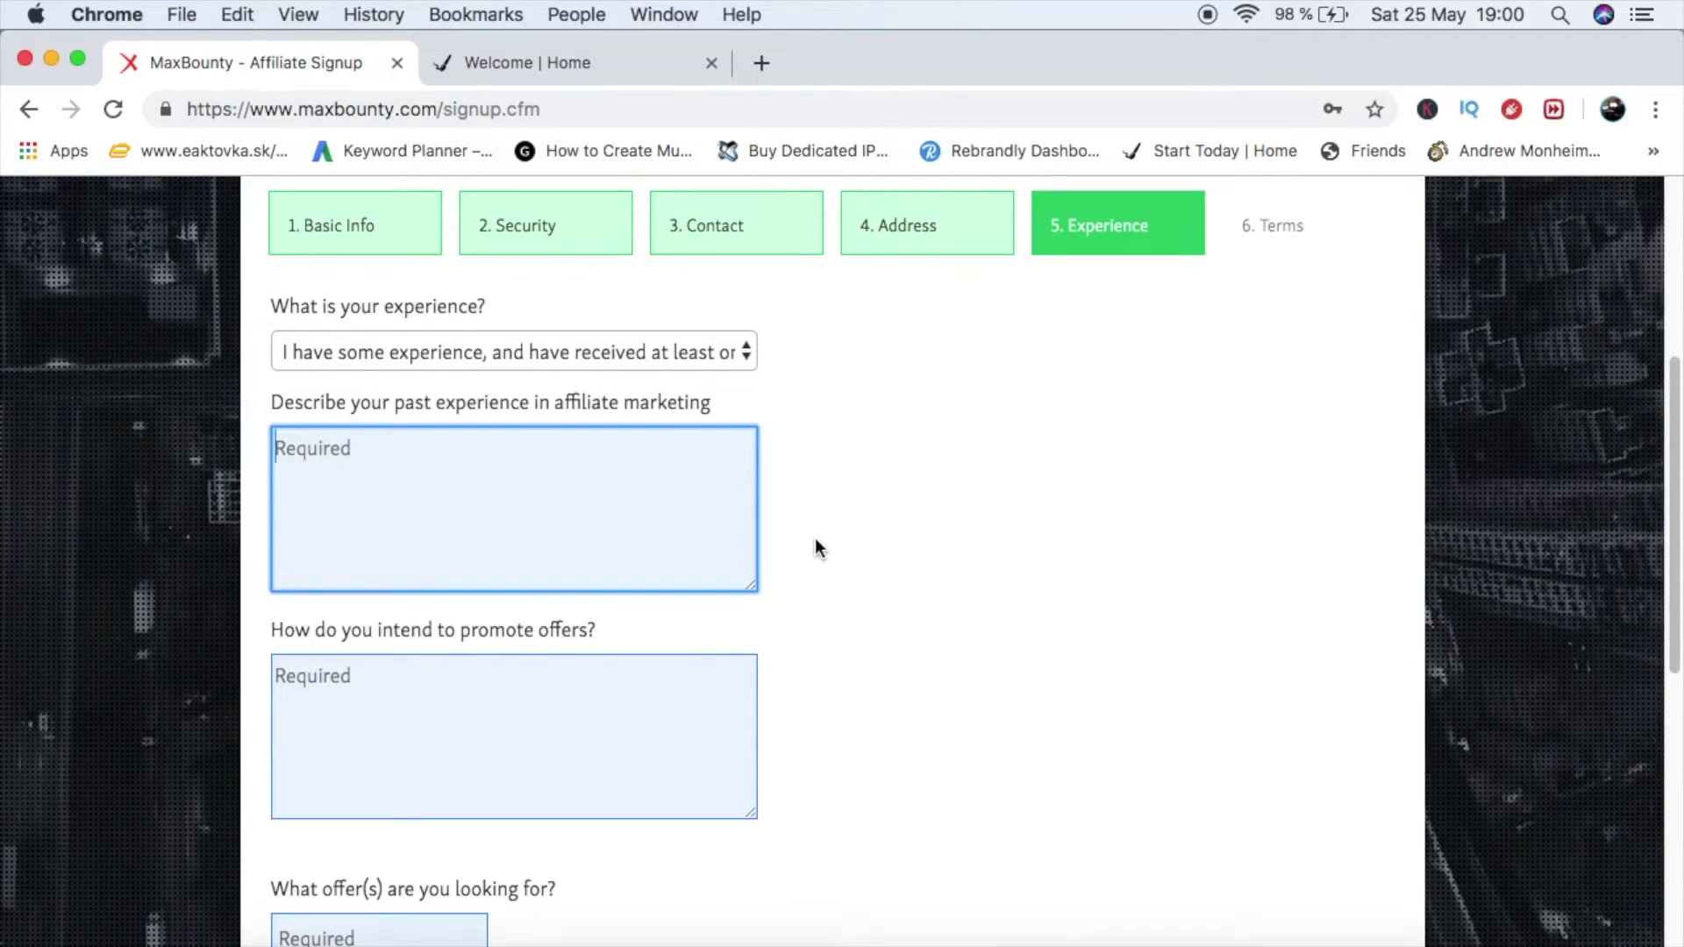
type("Hey")
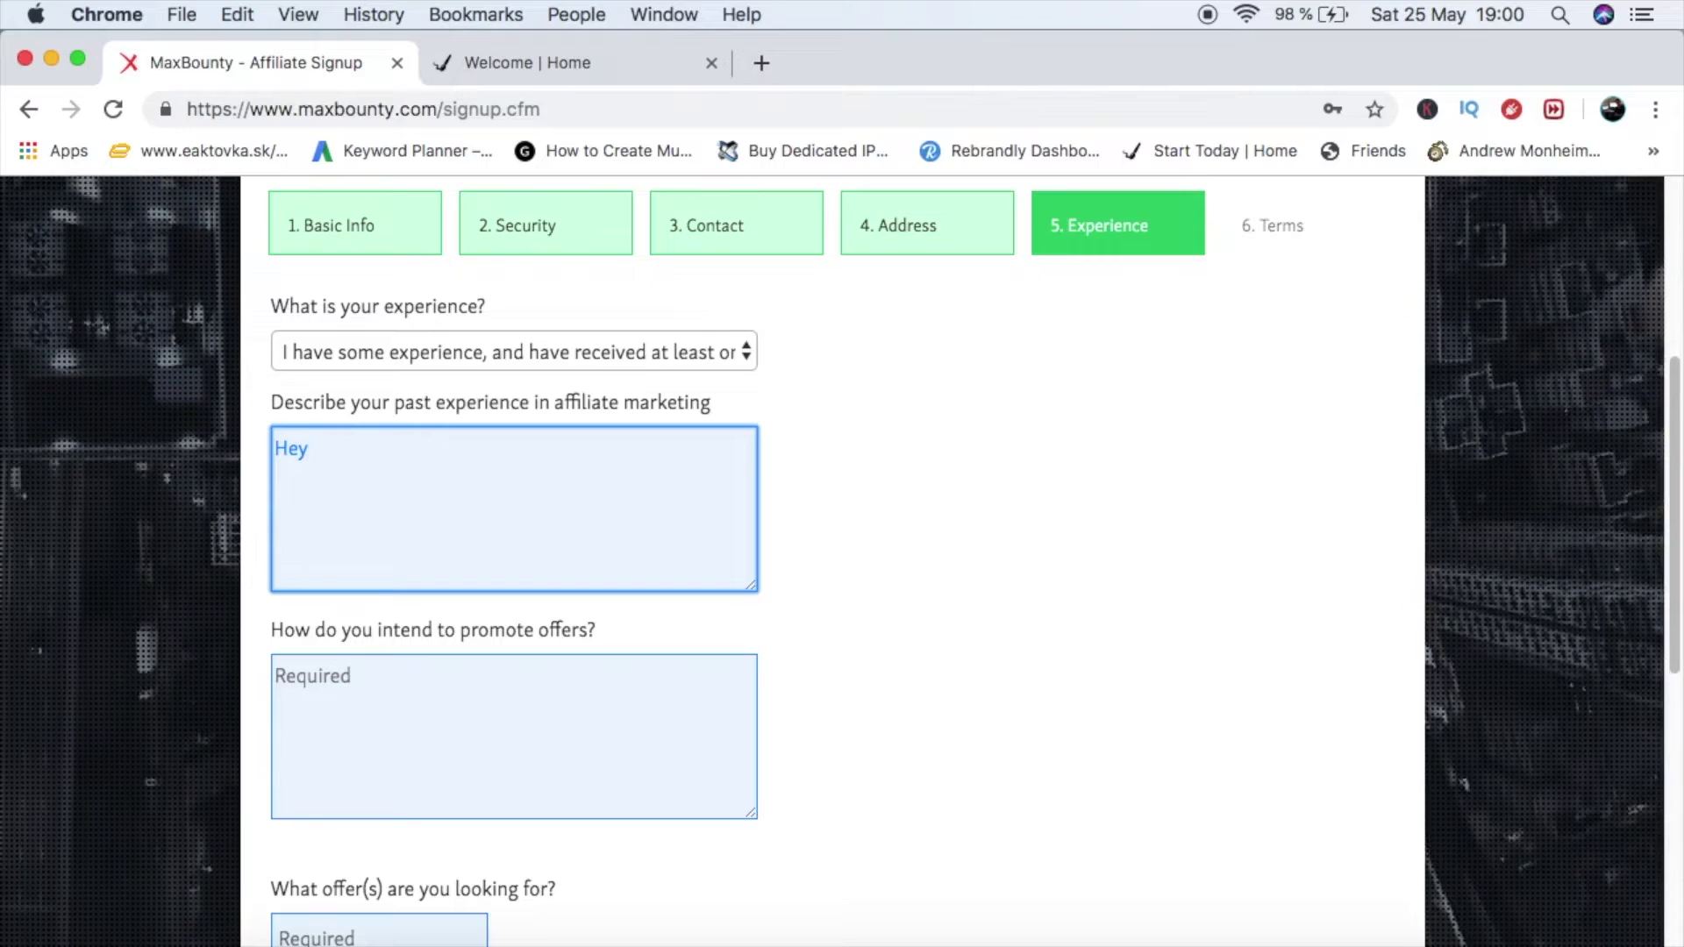
type(", nu")
type("ce ")
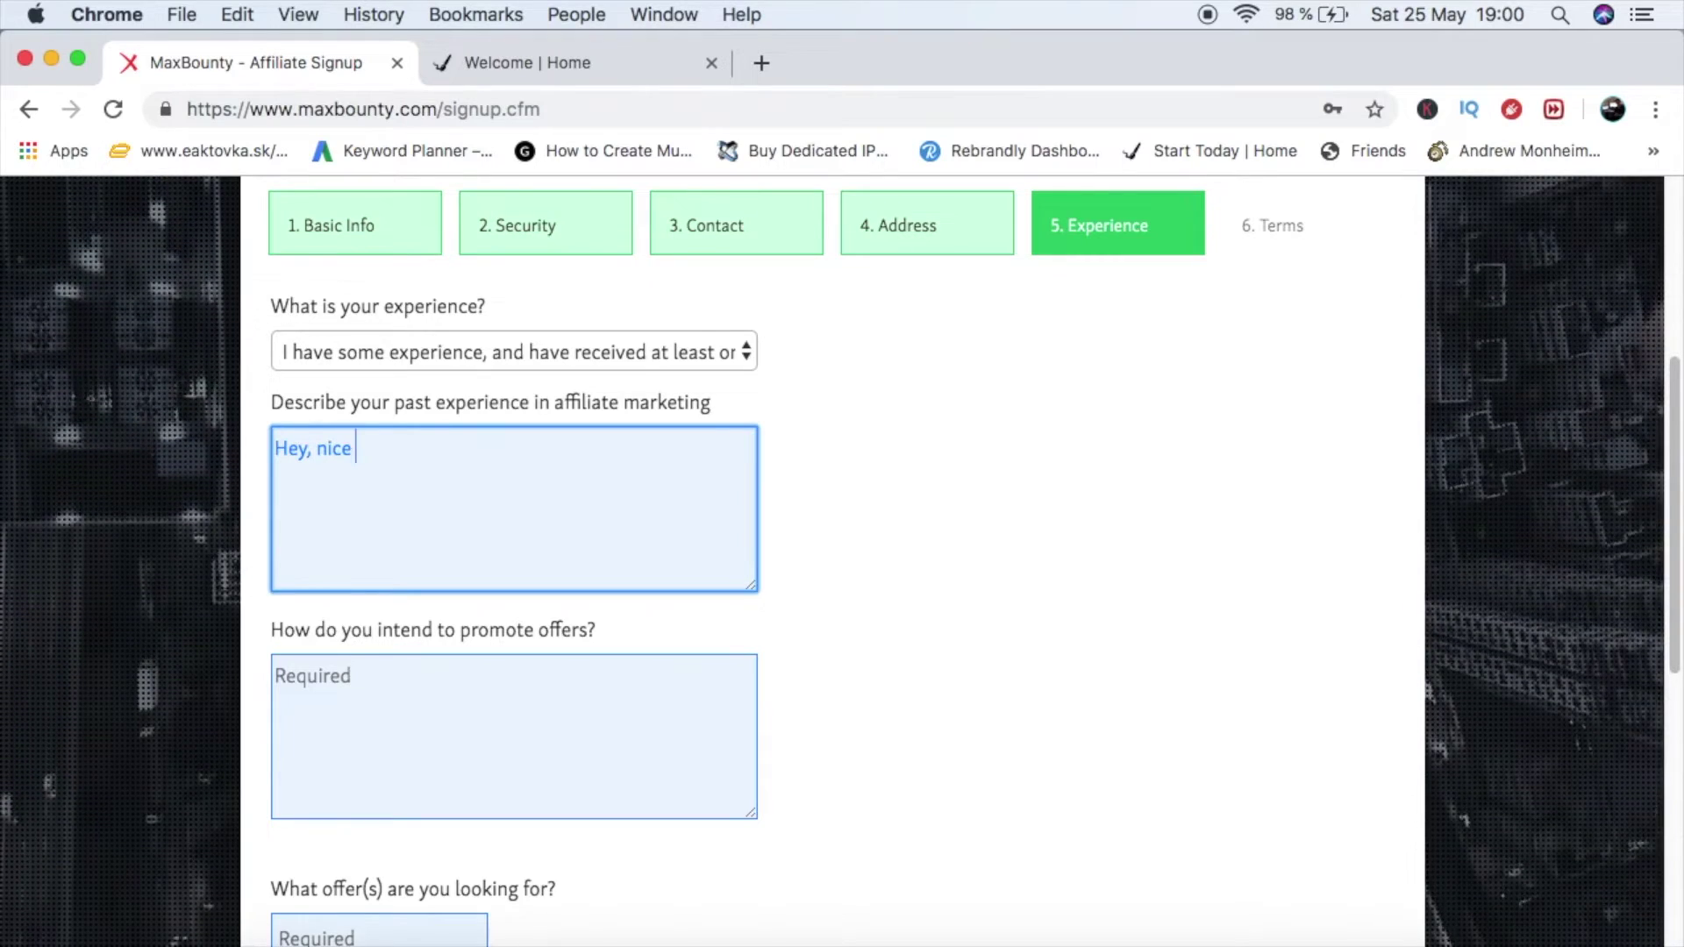
type("to mmet you")
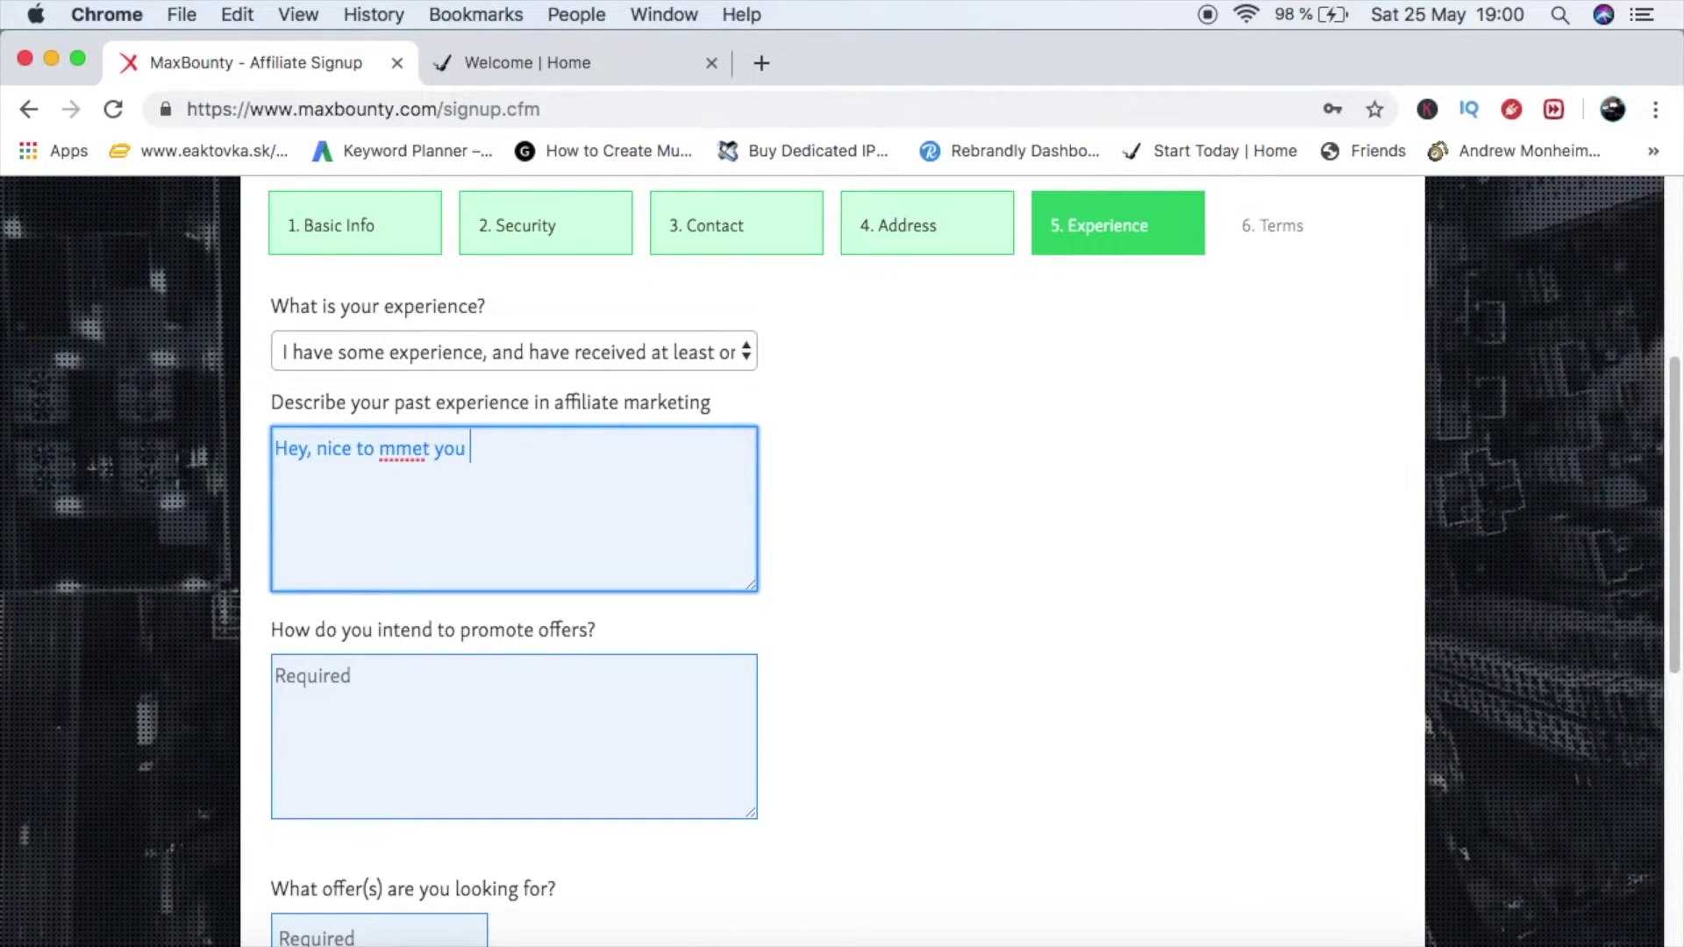
key("BackSpace")
key("BackSpace")
key("BackSpace")
key("BackSpace")
key("BackSpace")
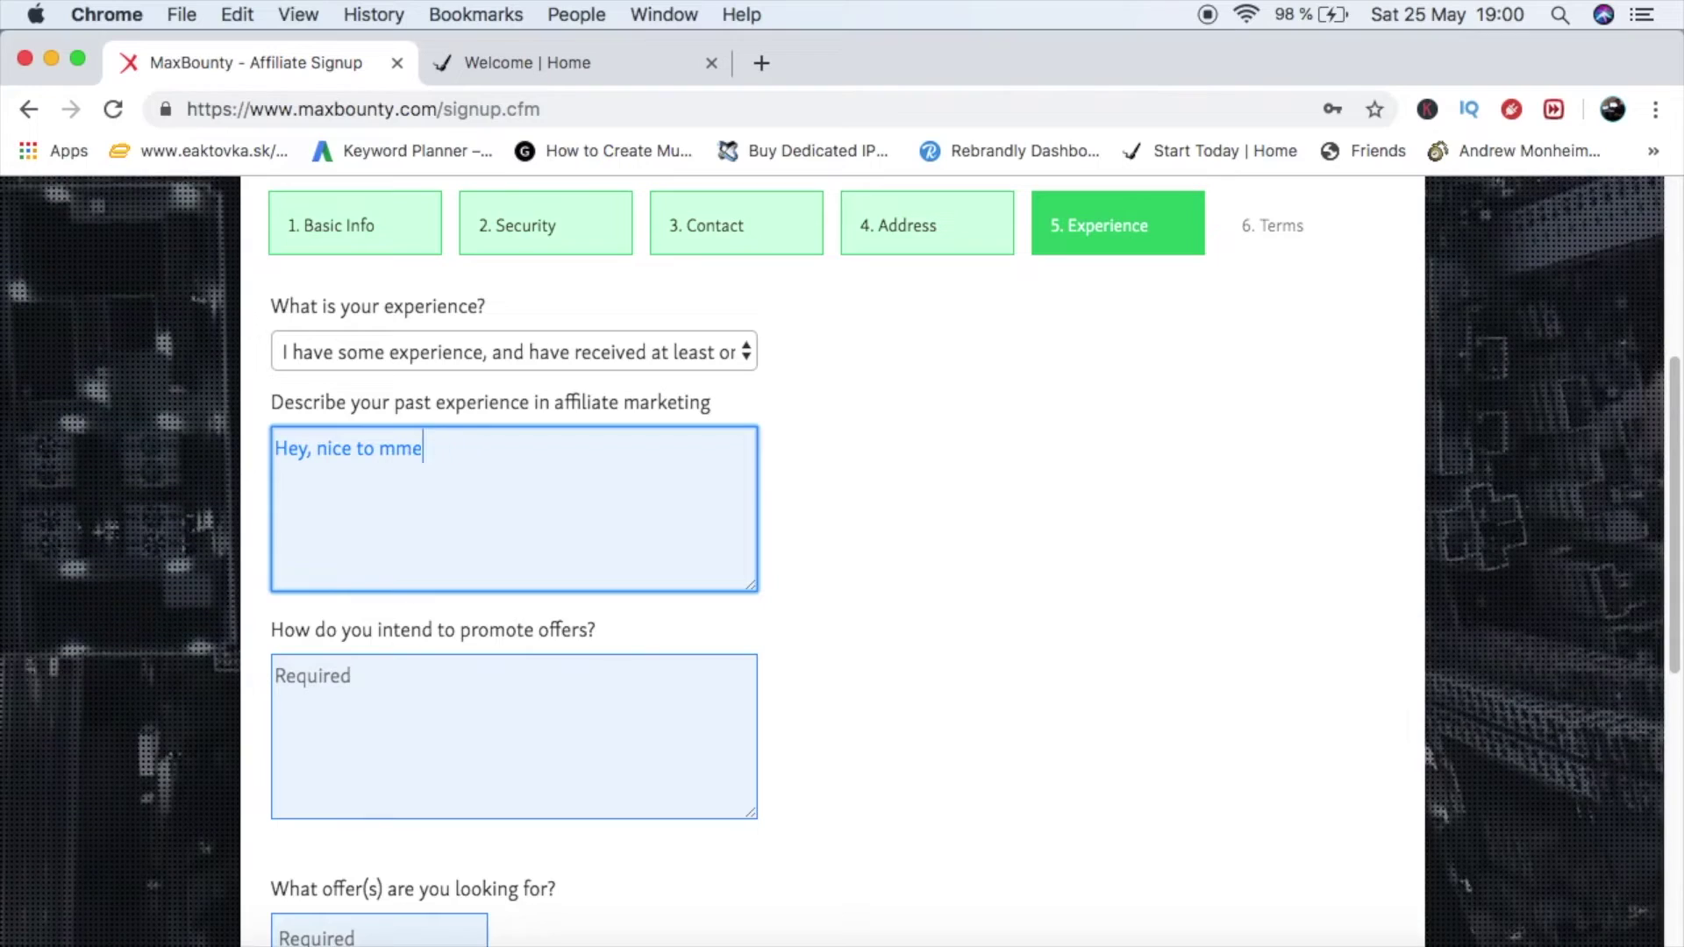
type("eet you ")
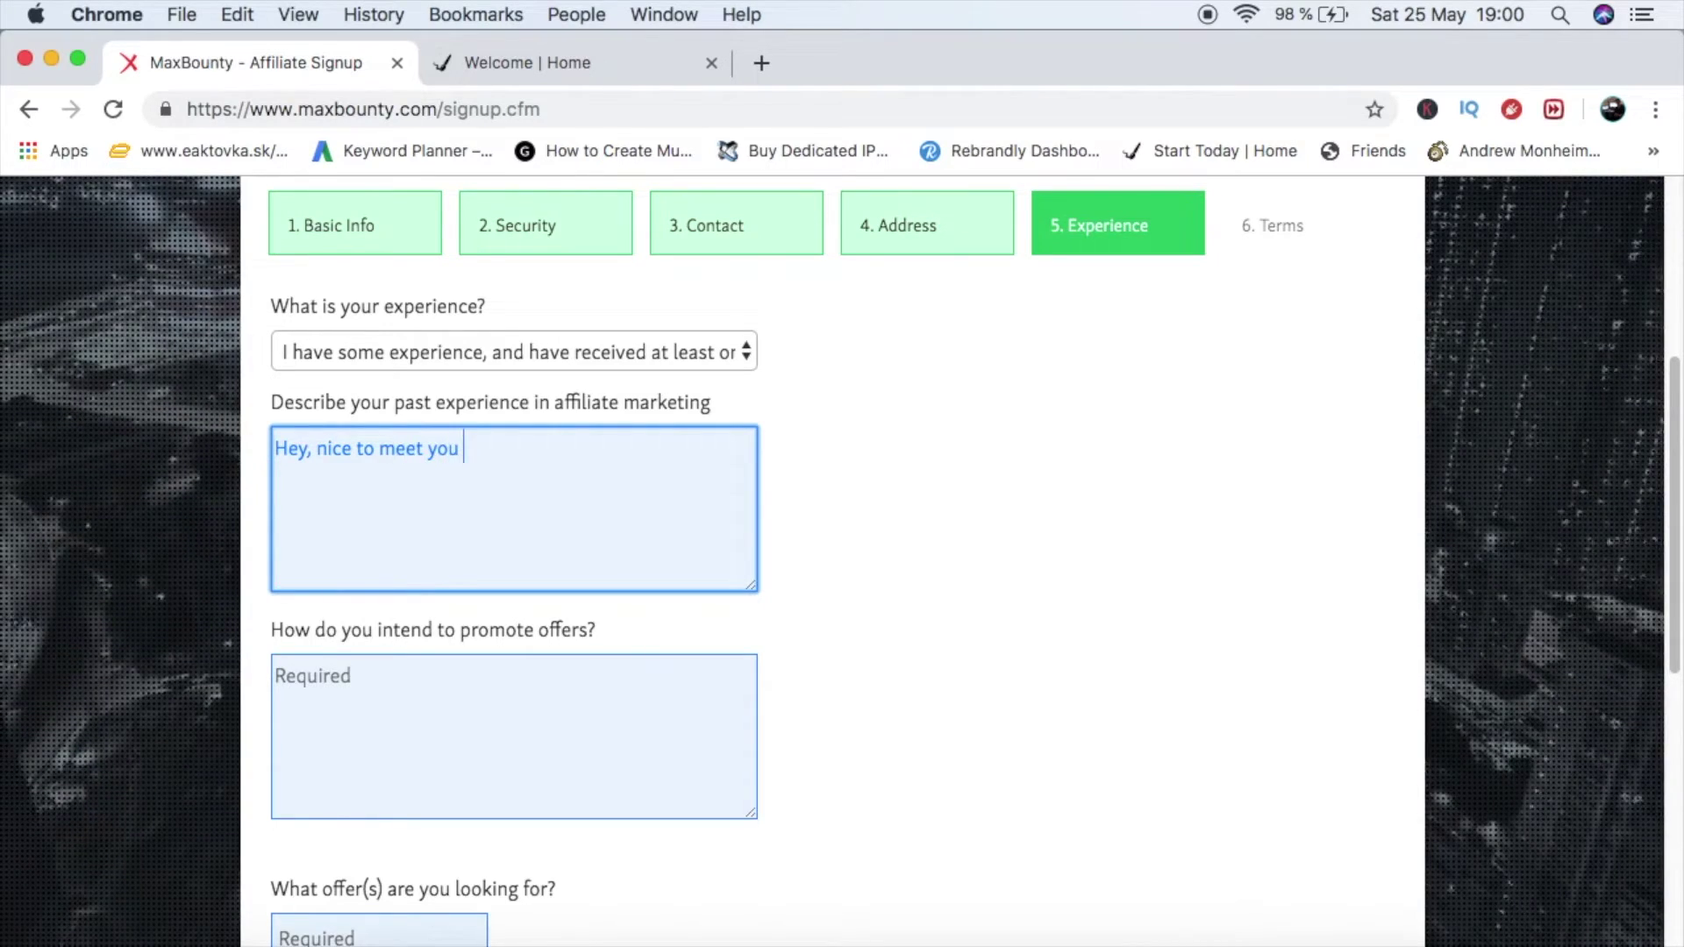
Continue the past experience description with "my past experience with affiliate marketing:".
type("my past a")
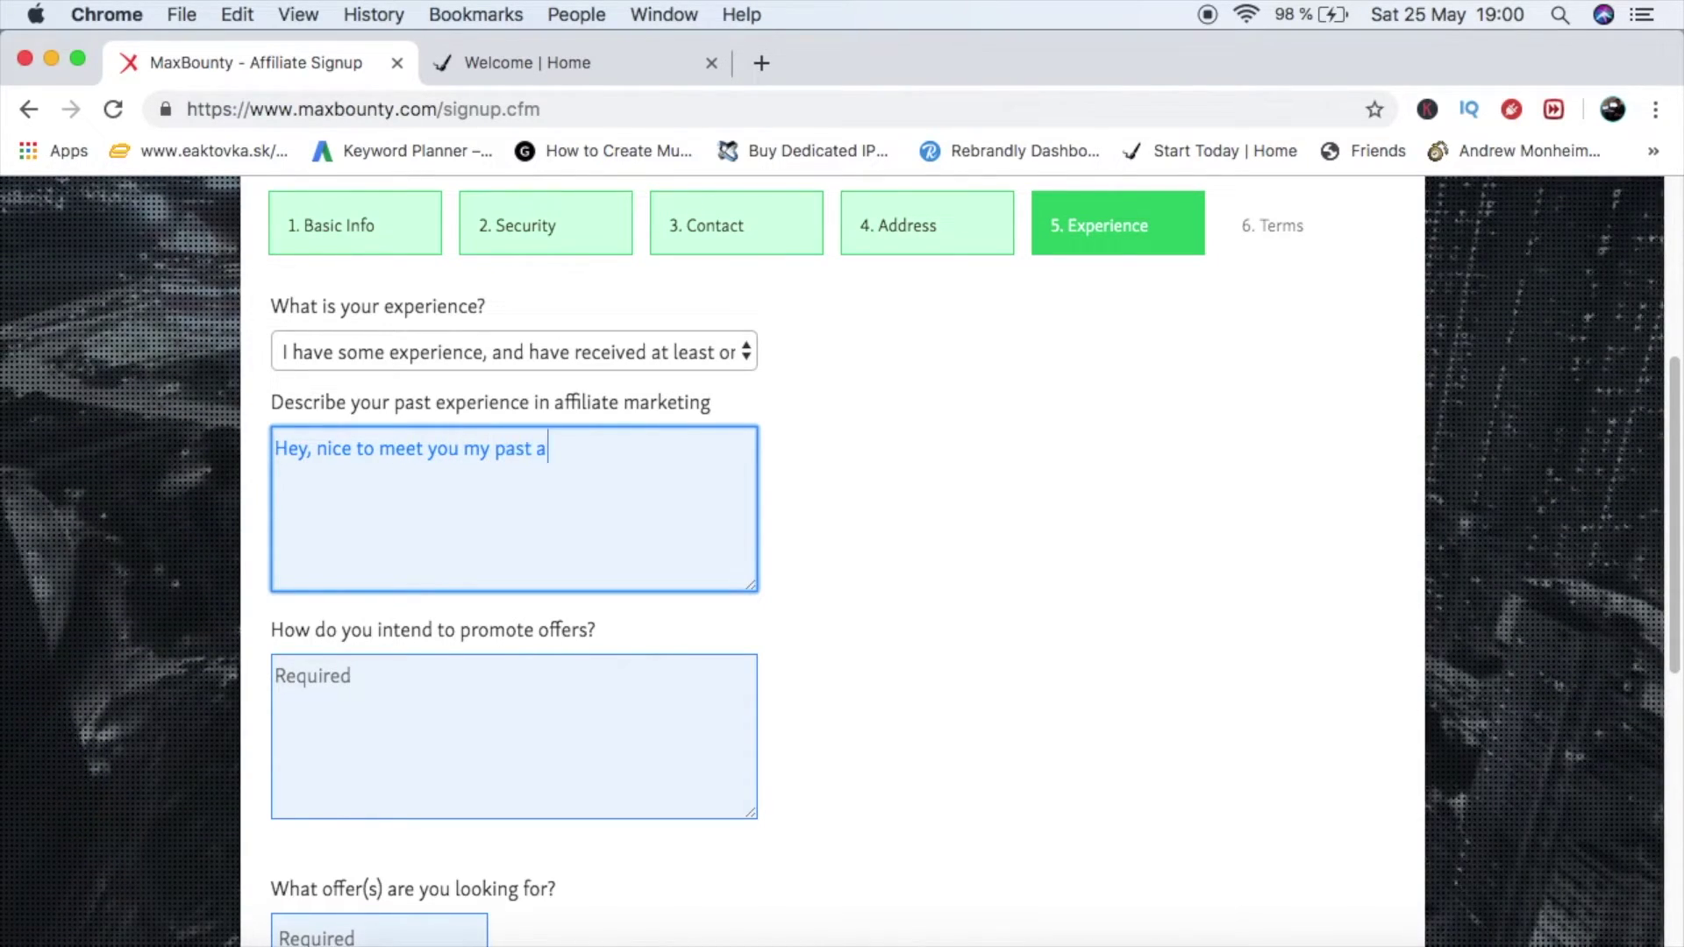
key("BackSpace")
type("expe")
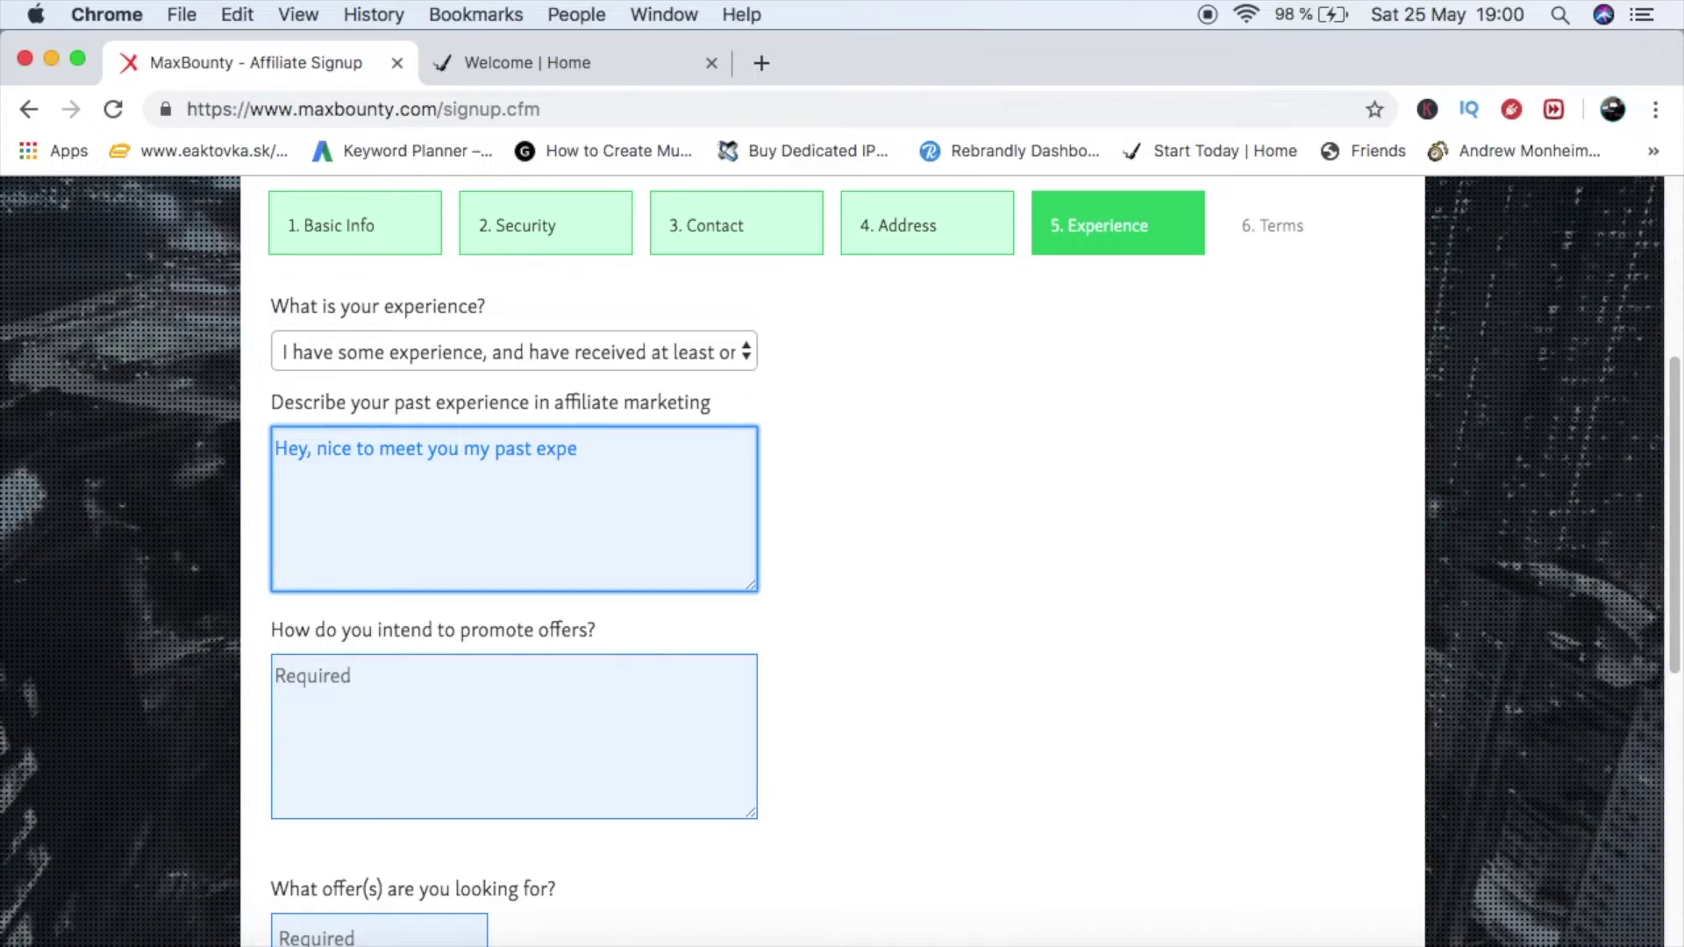
type("rince with affiliate ")
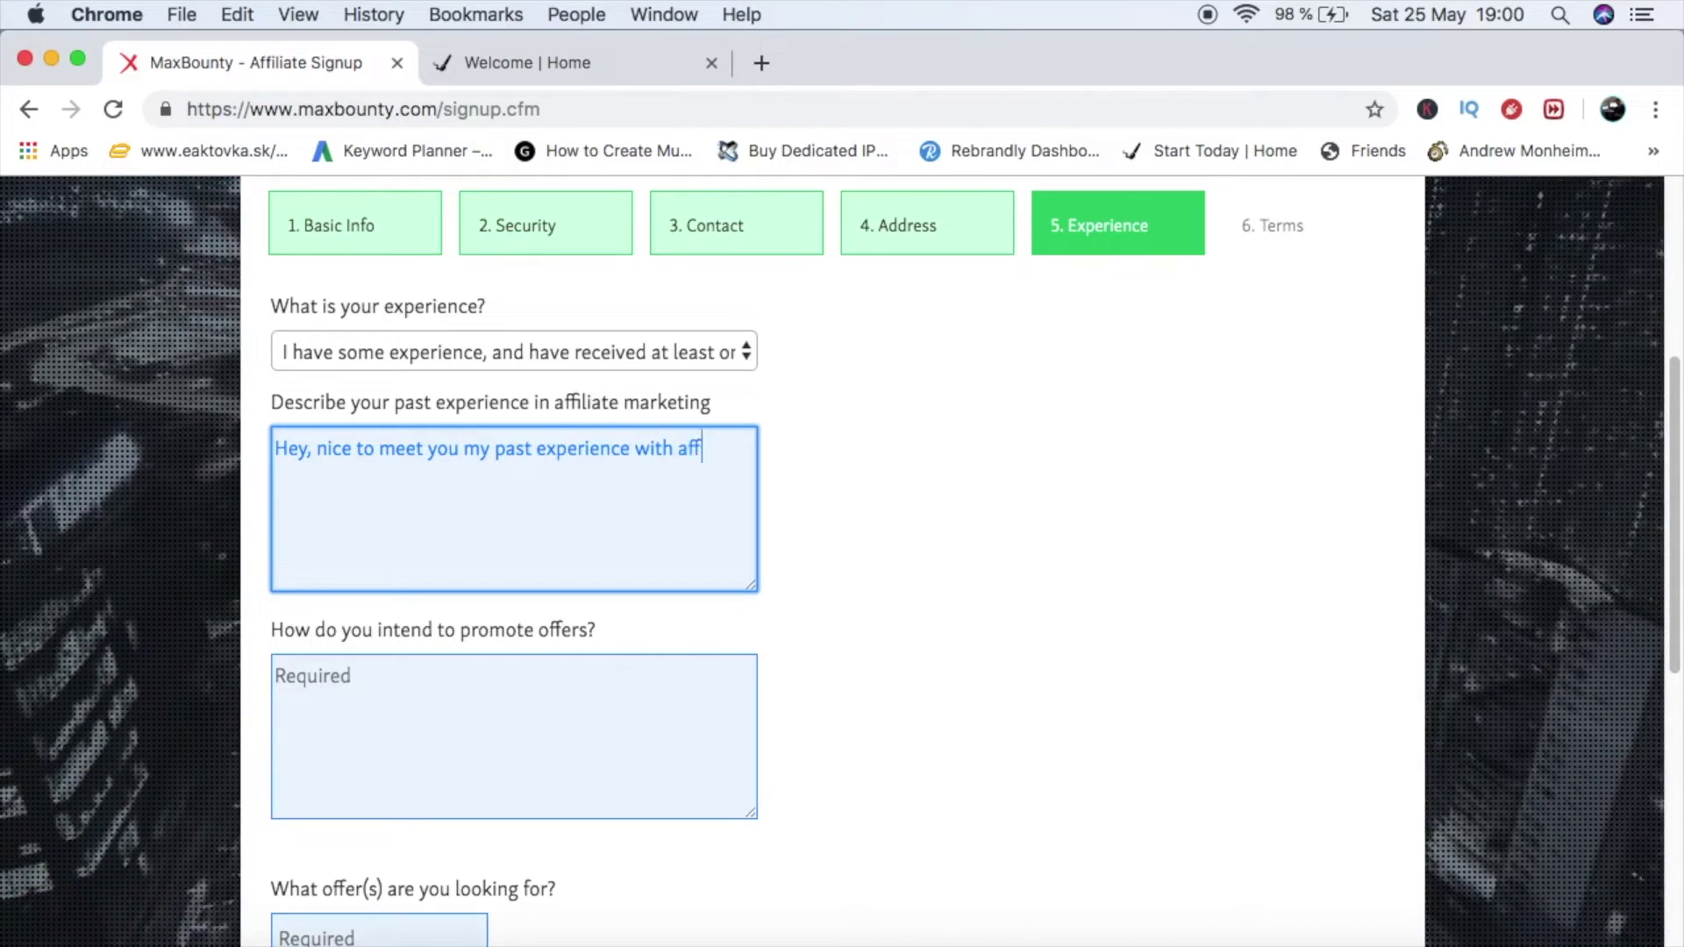
type("marketing")
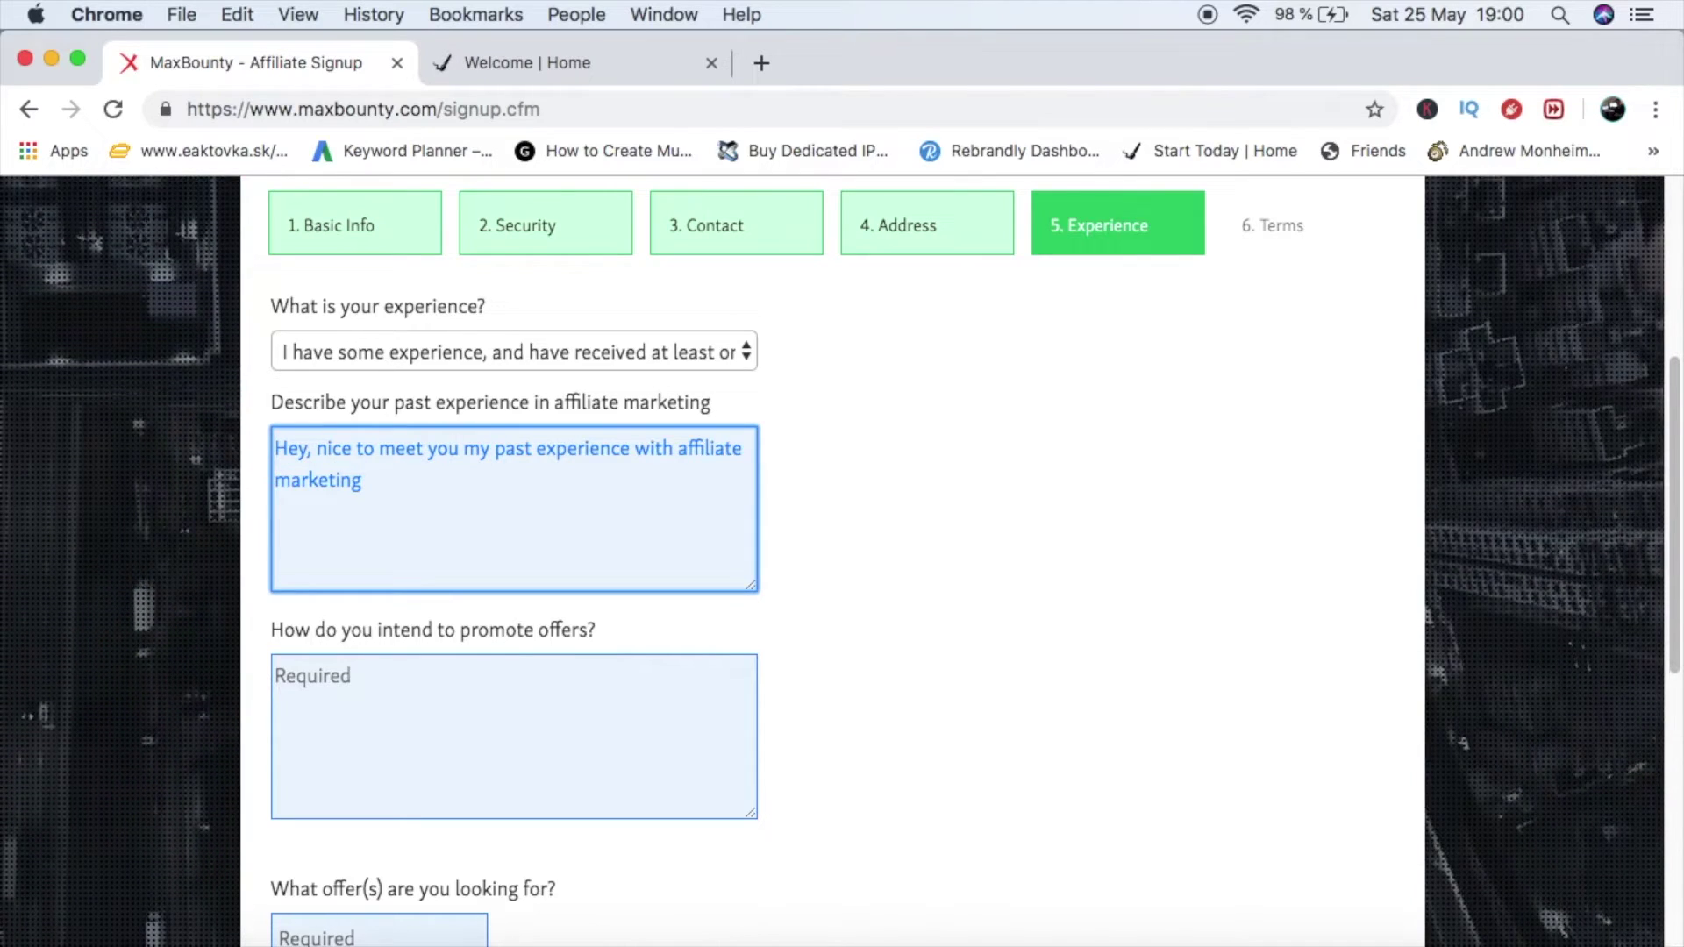
type(":")
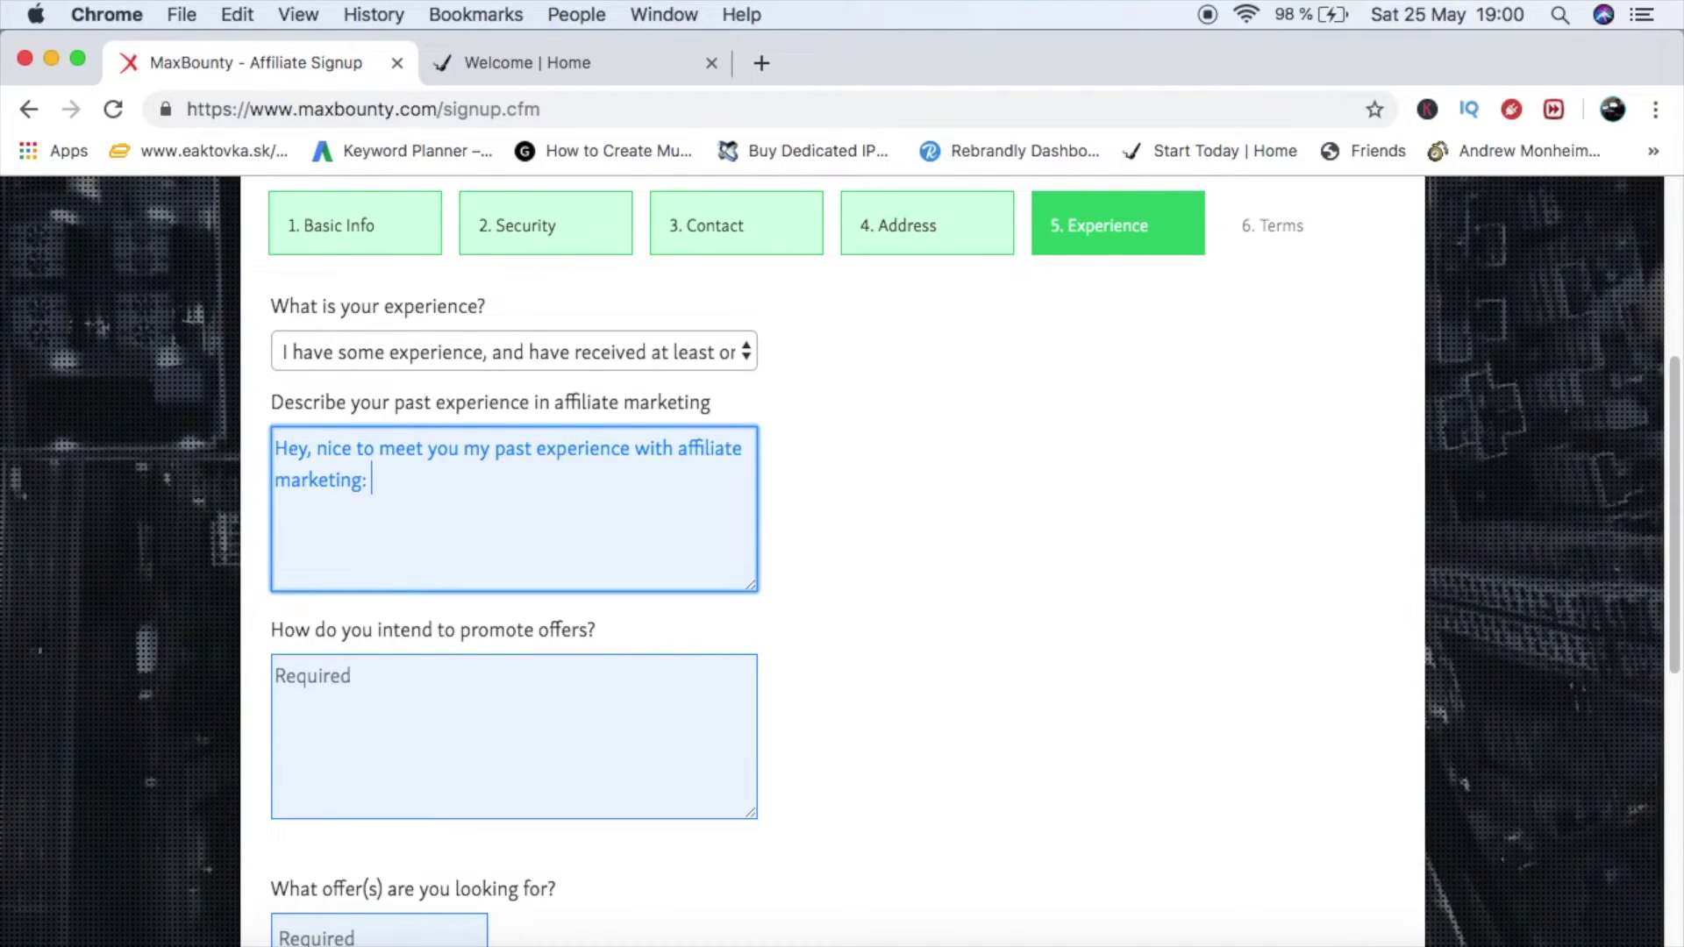
Add "I have been an internet marketer for the past couple of months and" to the past experience description.
type(" I have")
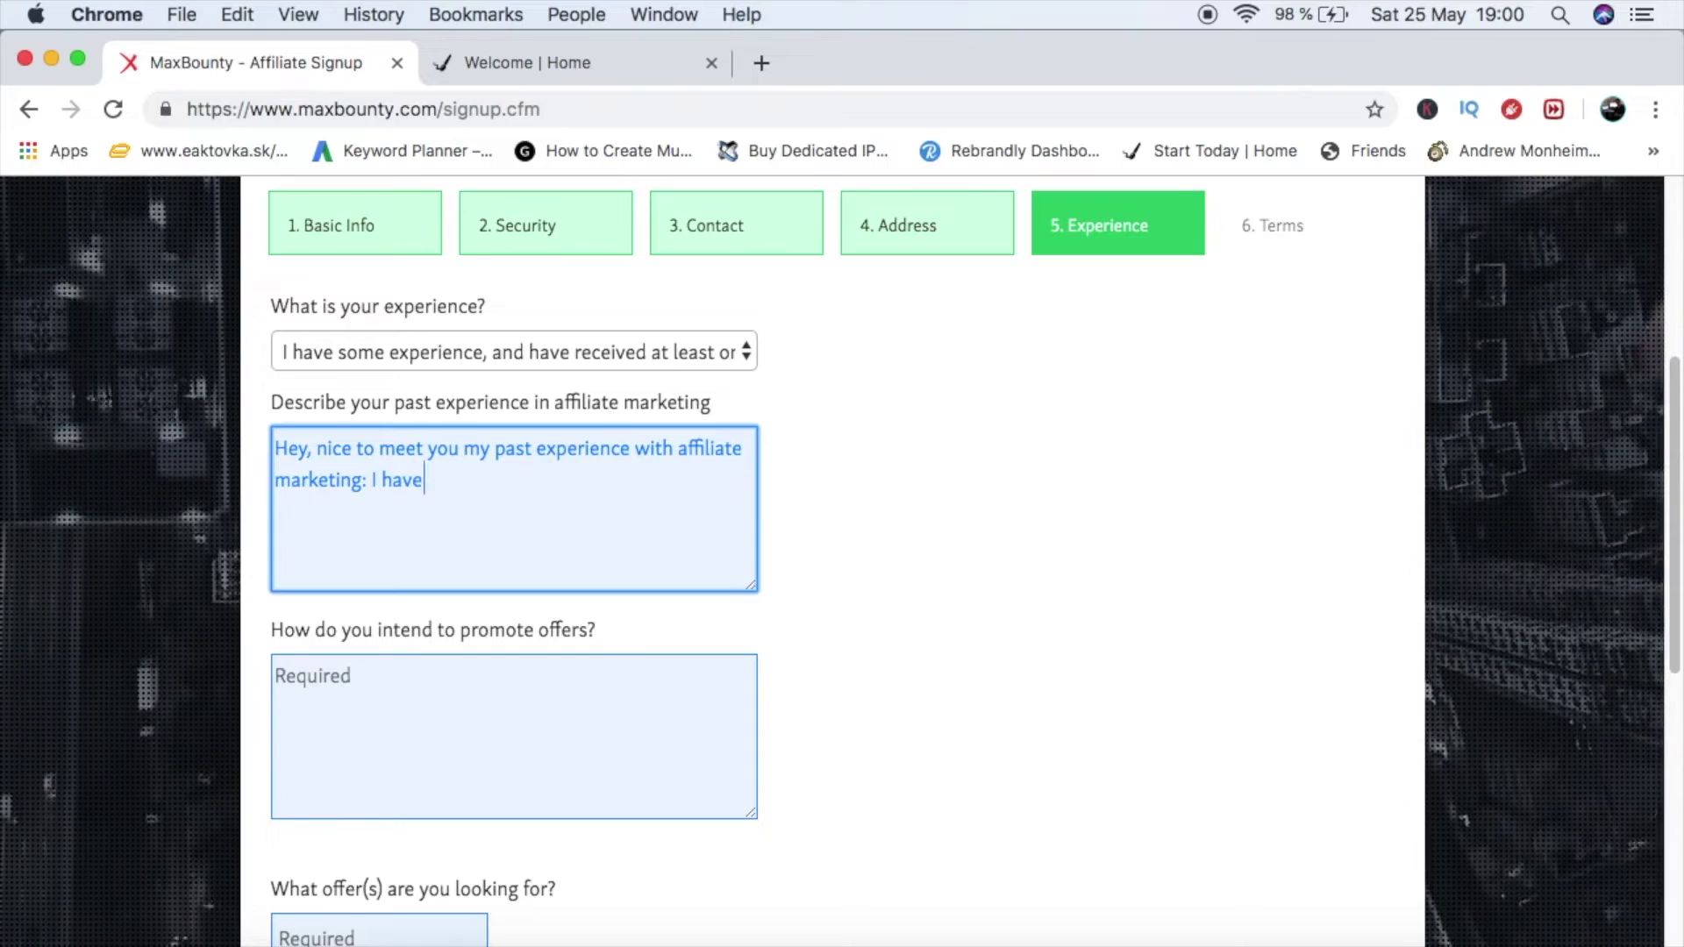
type(" been mark")
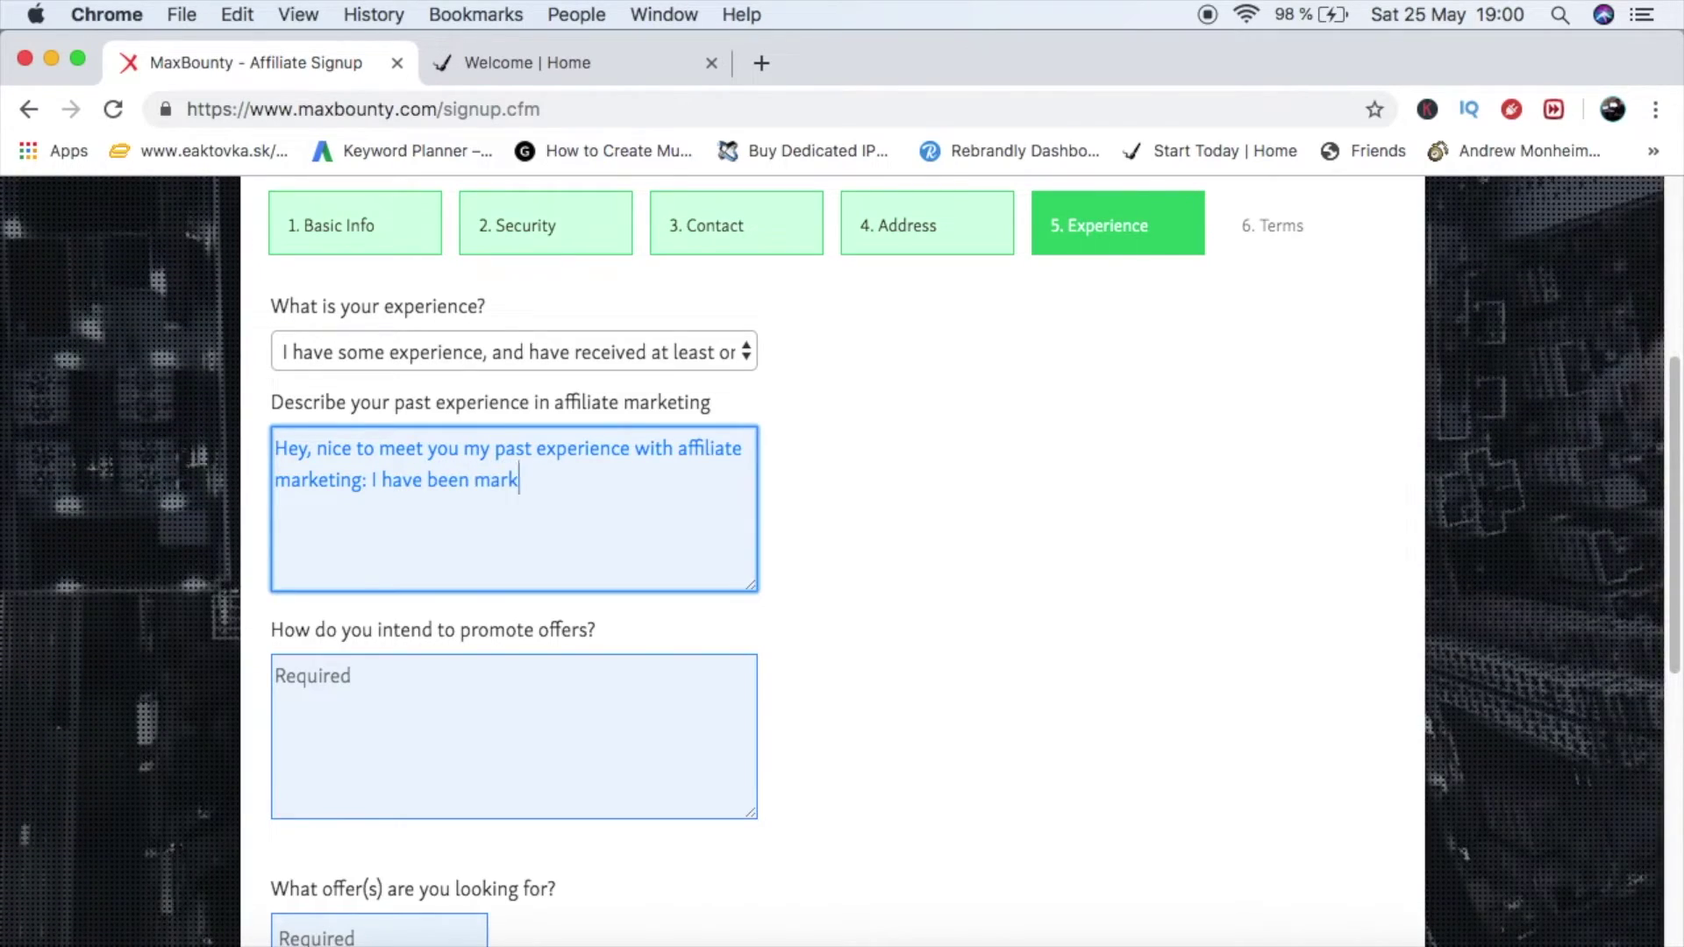
type("eting online")
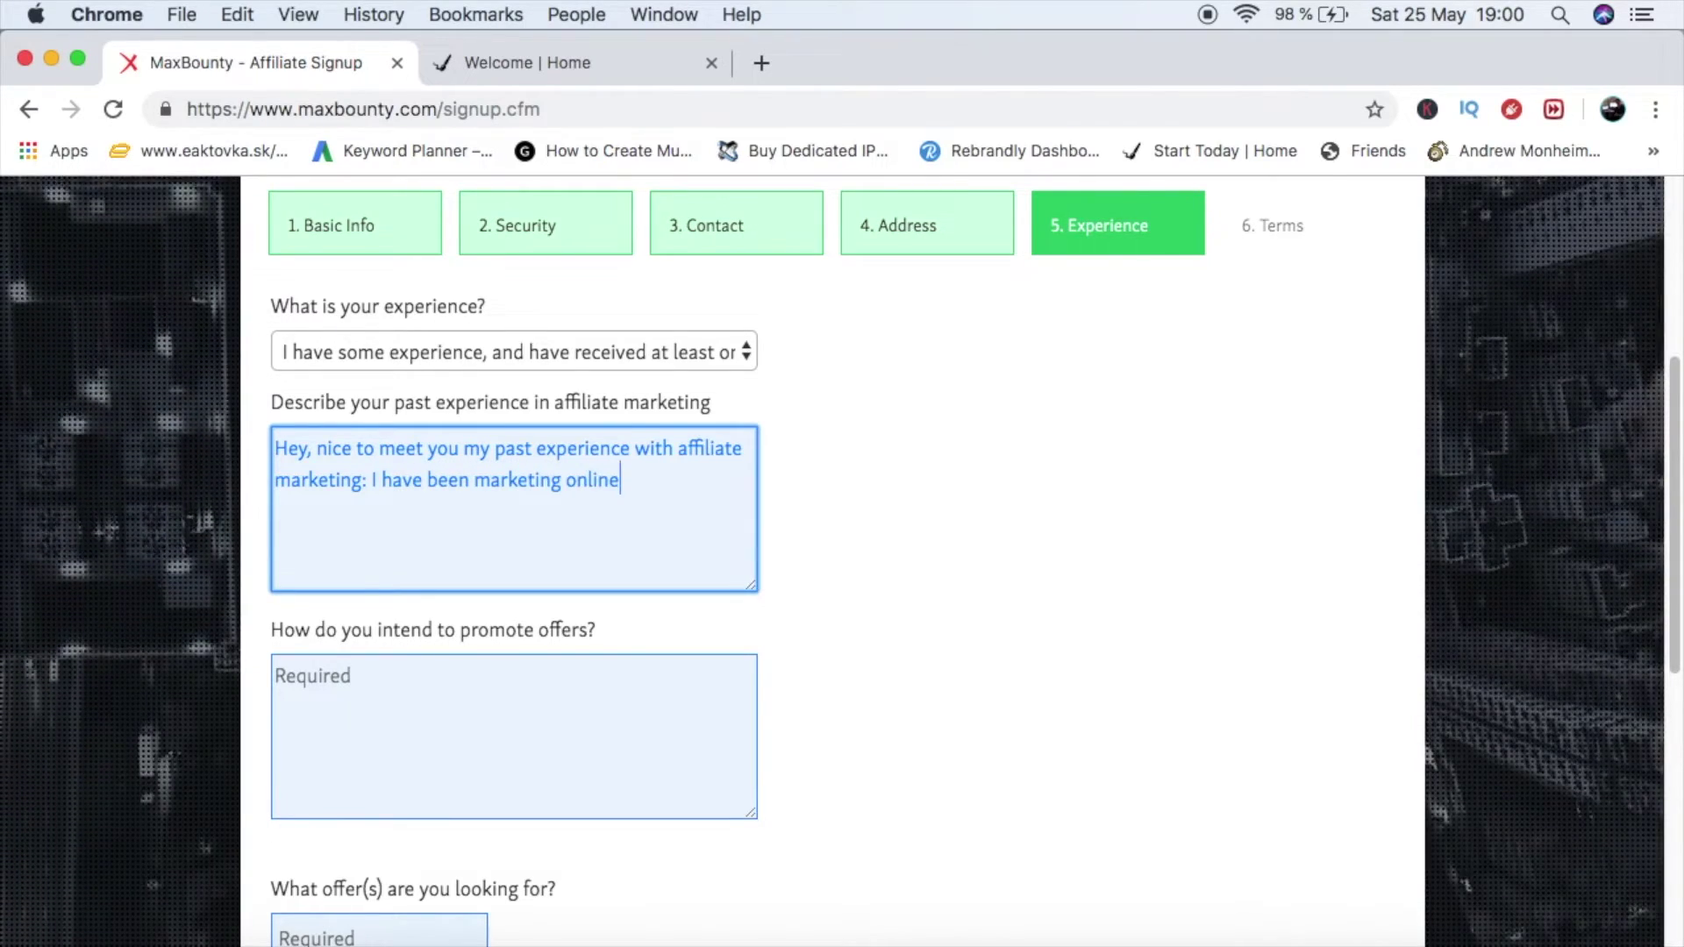
key("BackSpace")
key("BackSpace")
key("BackSpace")
key("BackSpace")
key("BackSpace")
key("BackSpace")
key("BackSpace")
key("BackSpace")
key("BackSpace")
key("BackSpace")
key("BackSpace")
key("BackSpace")
key("BackSpace")
key("BackSpace")
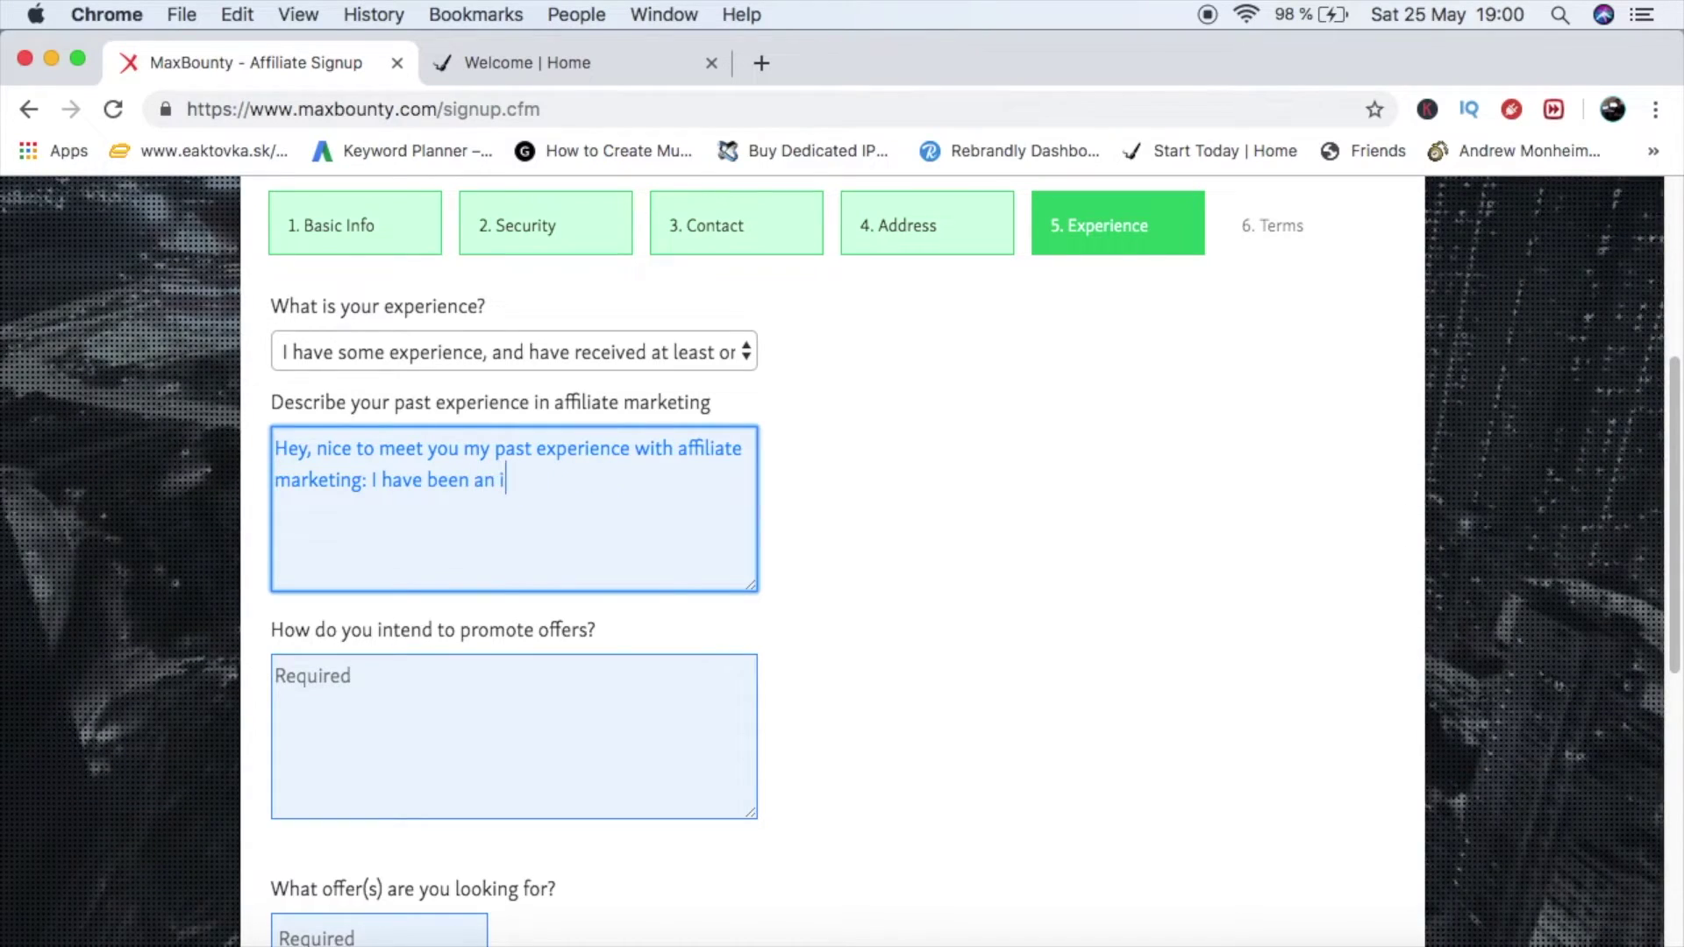
type("an internet market")
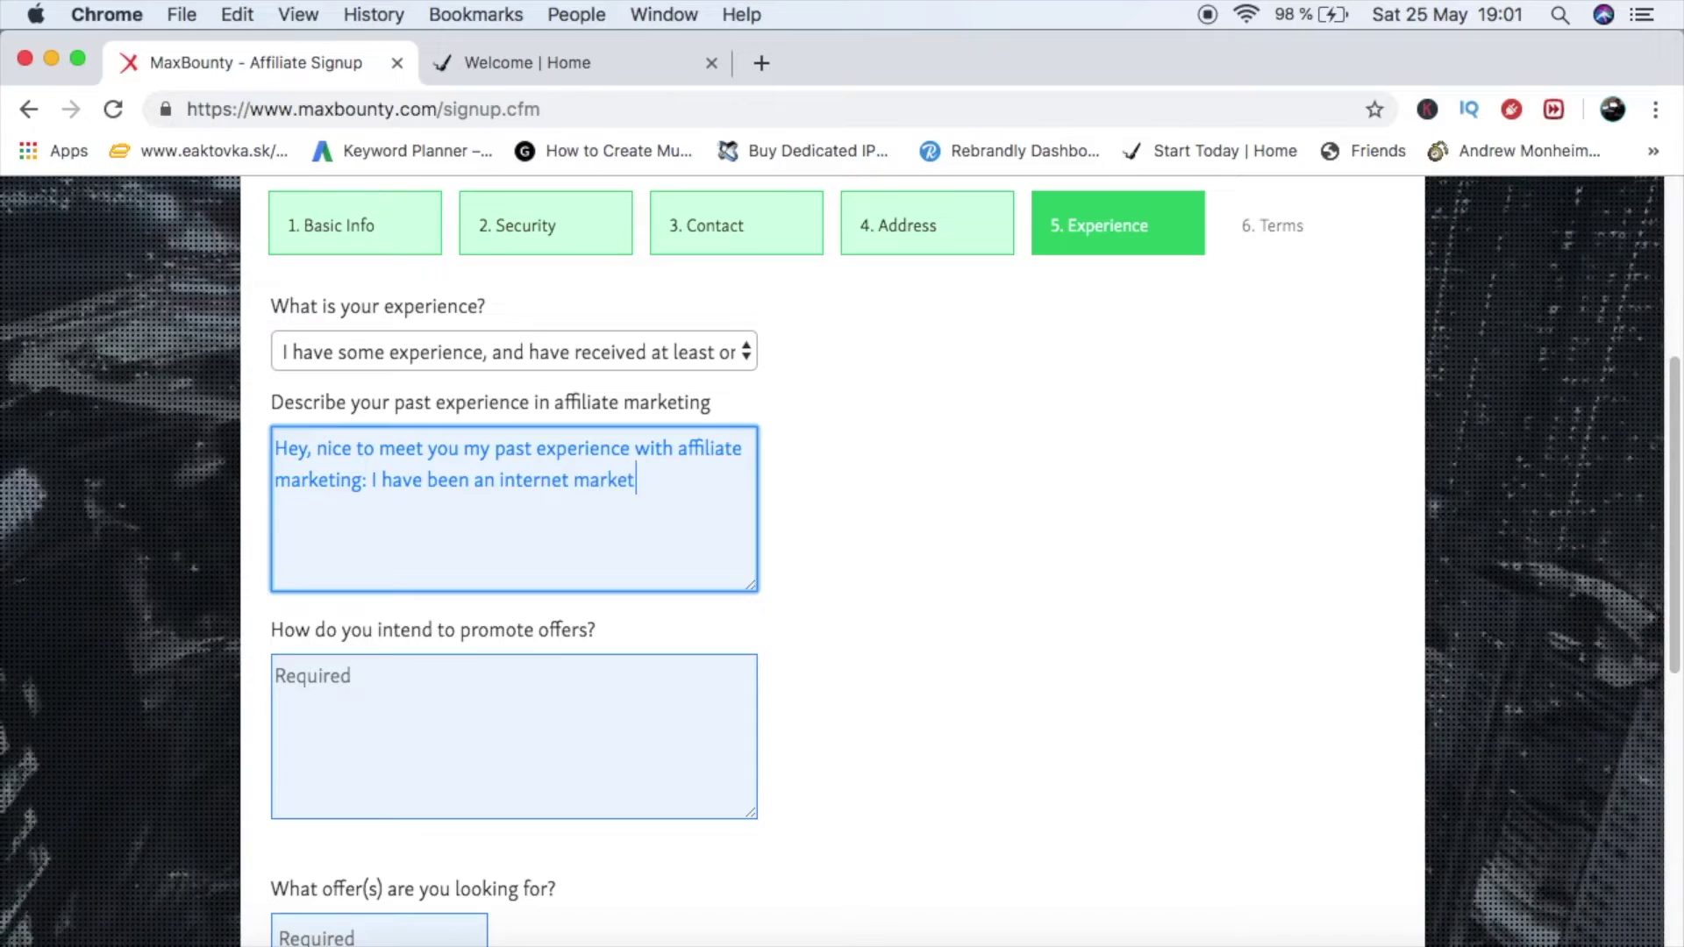
type("er for t")
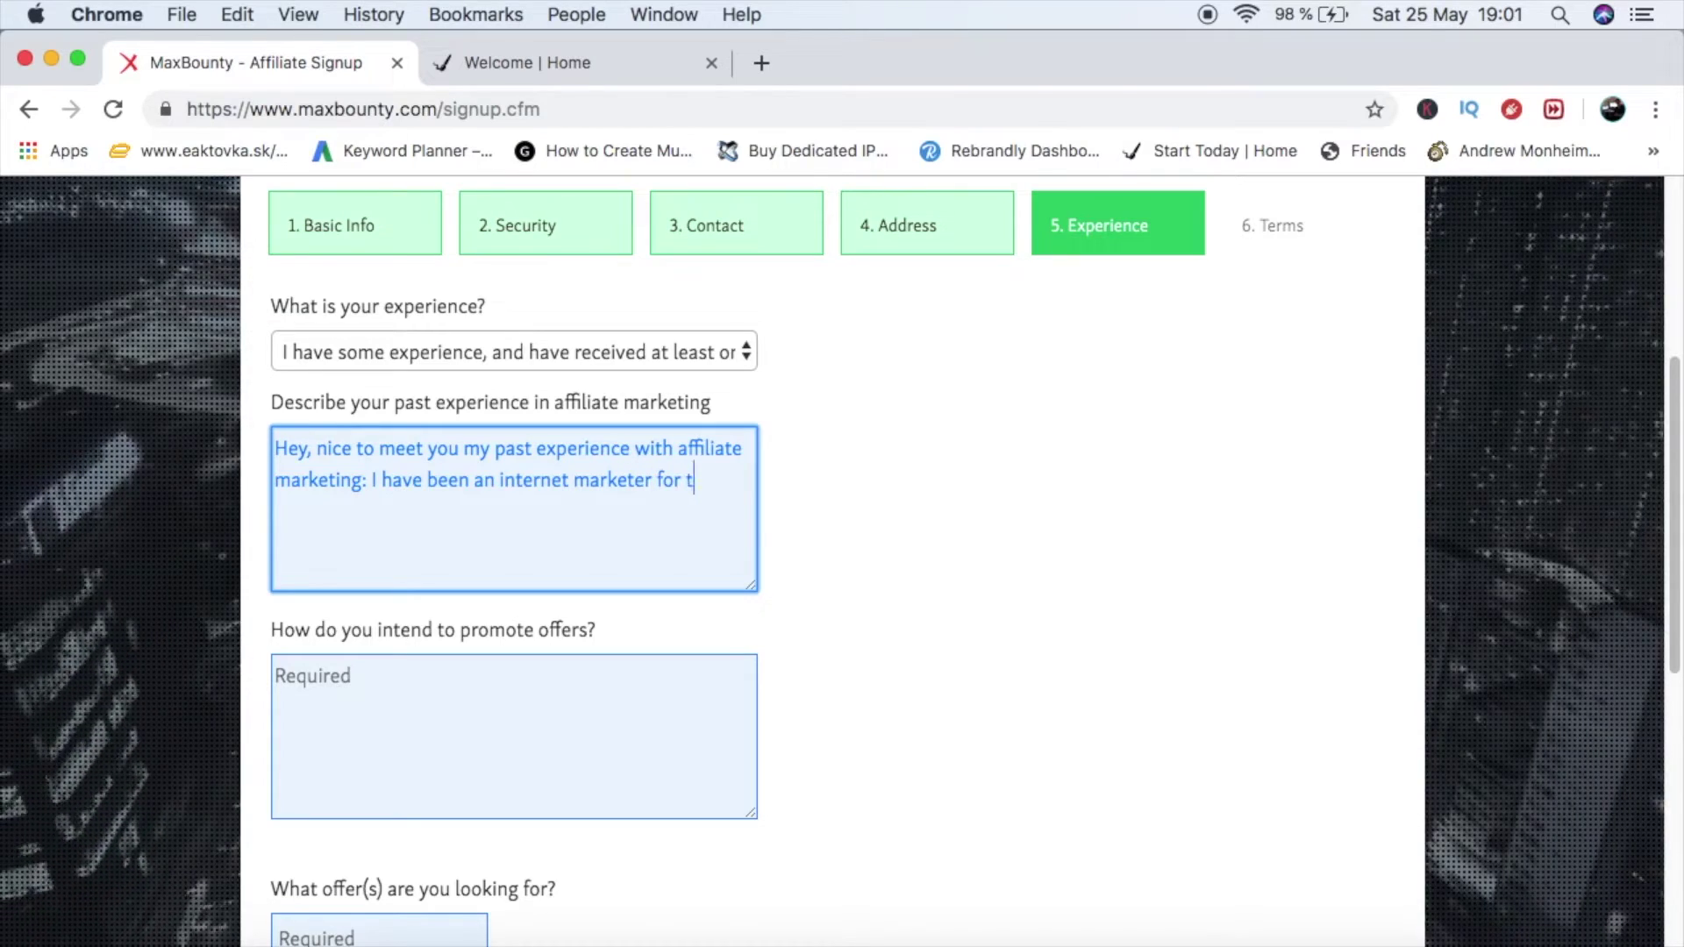
type("he past c")
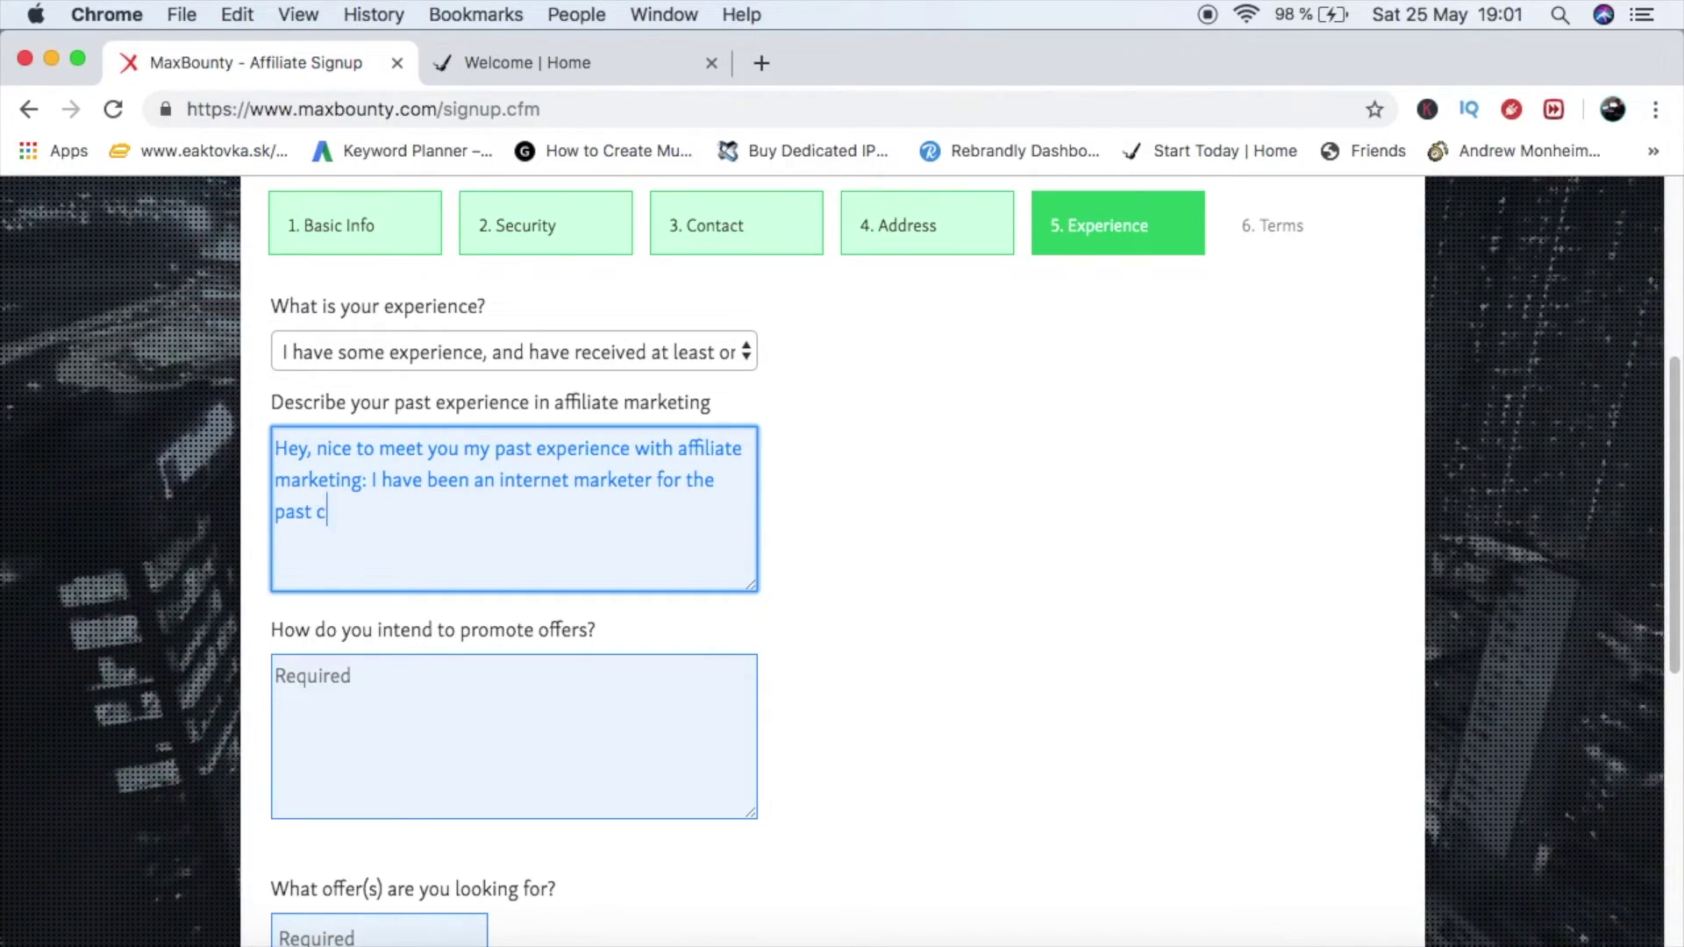
type("ouple of mo")
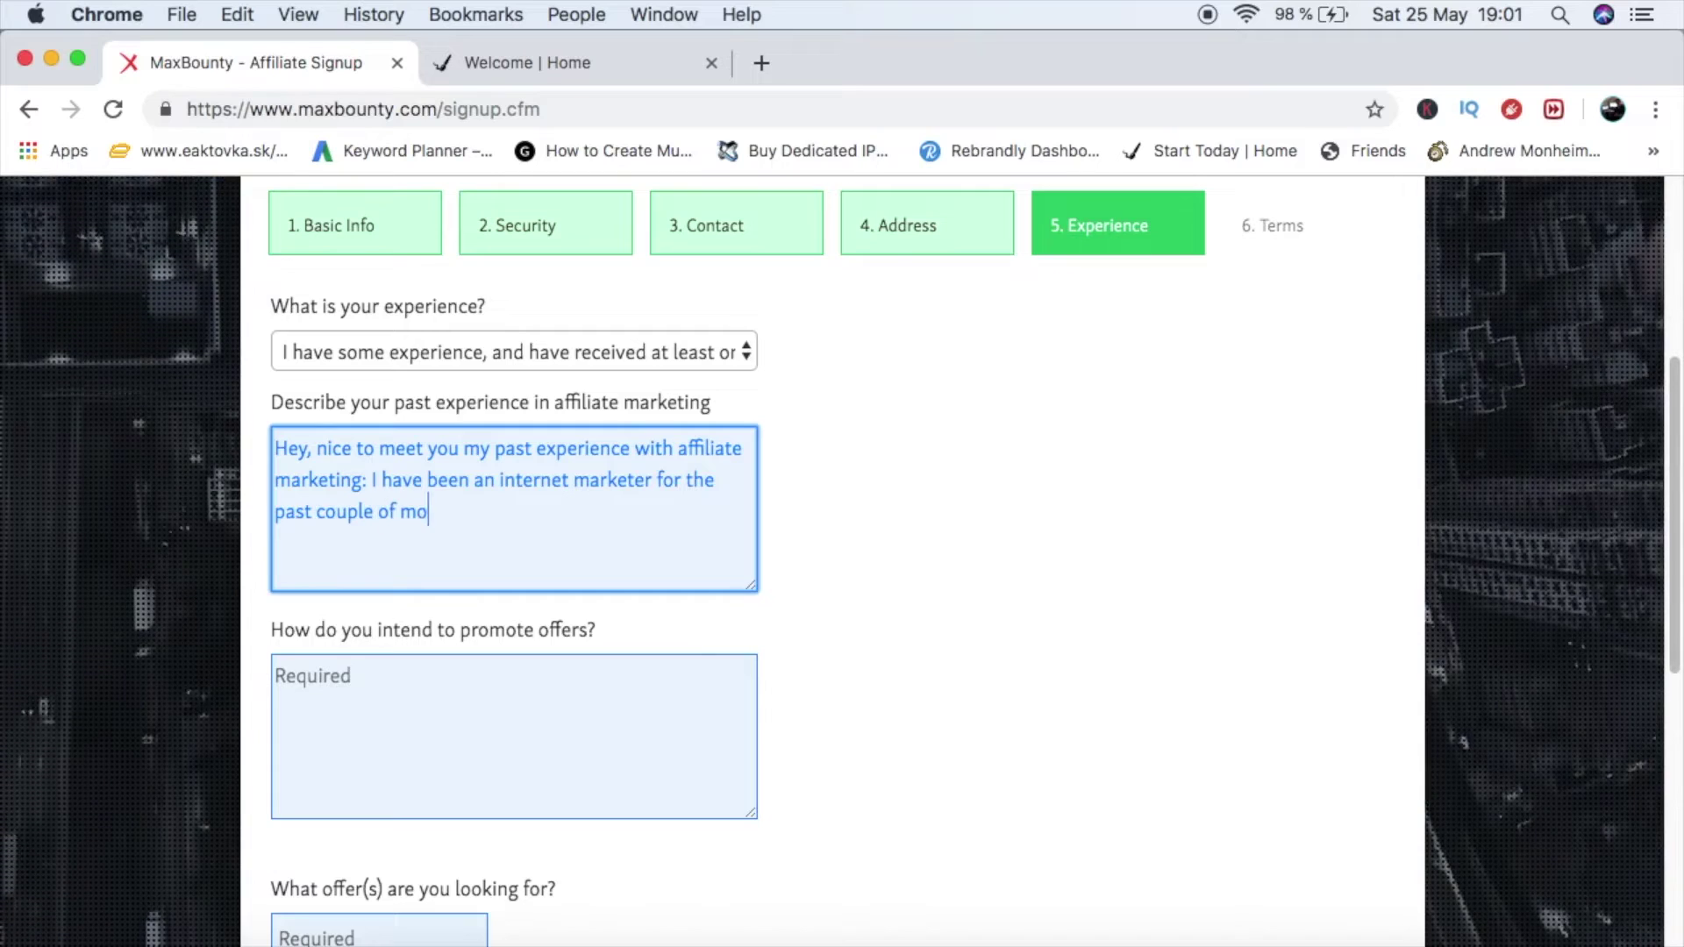
type("nths and")
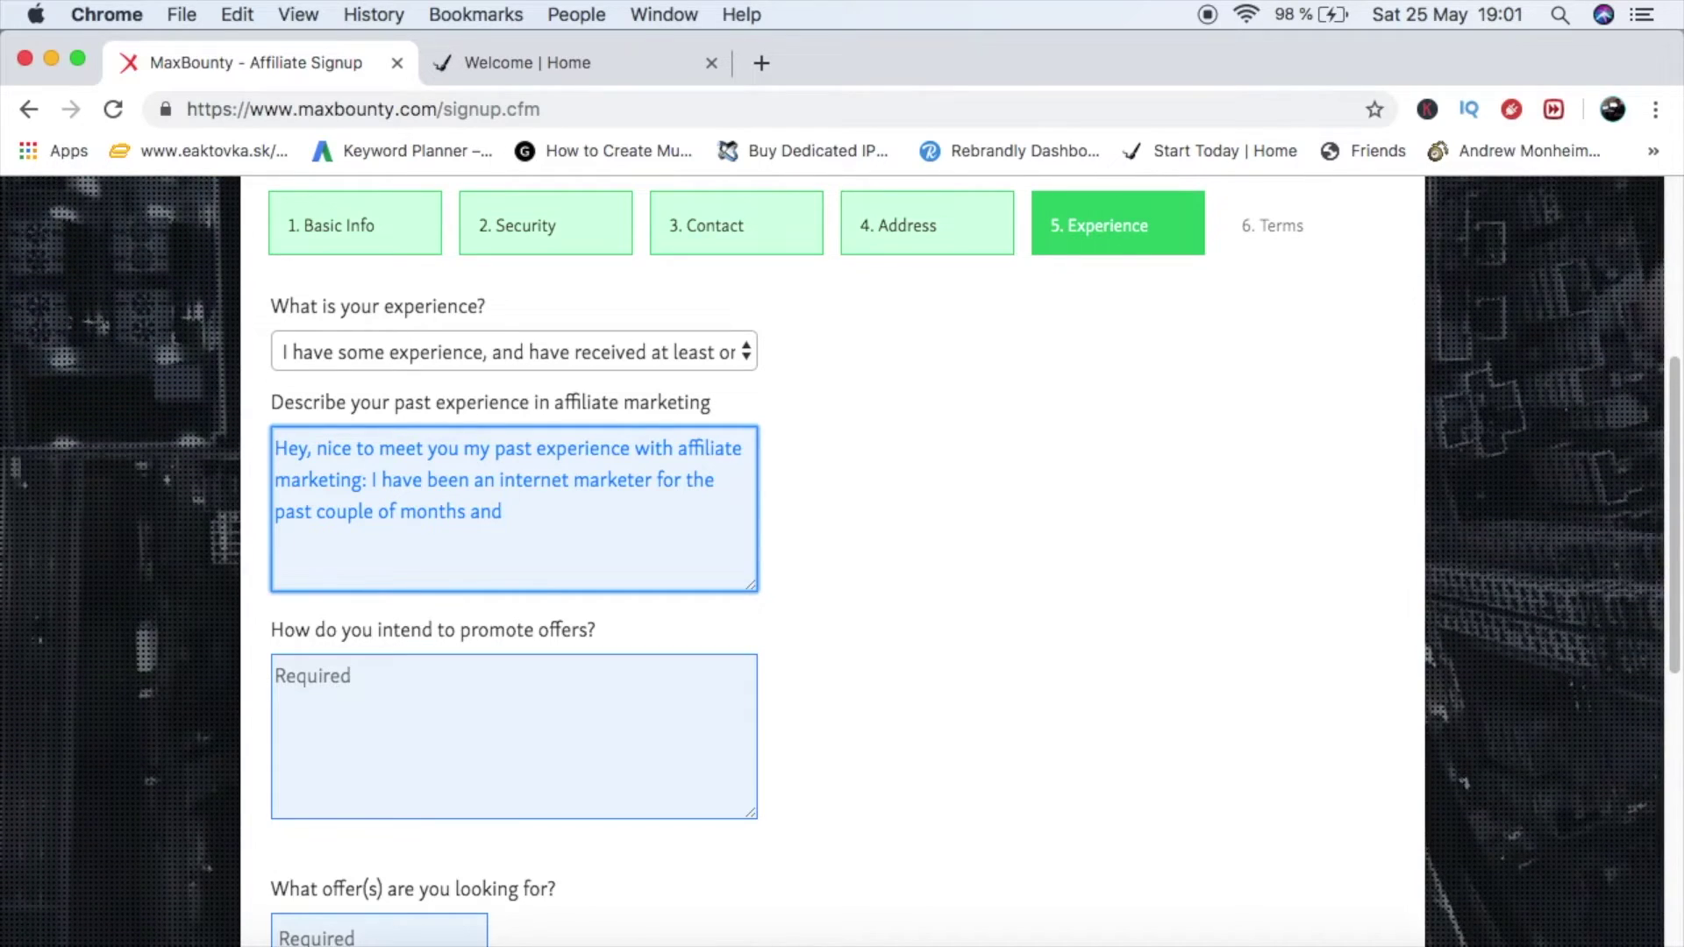
type(" I have gaini")
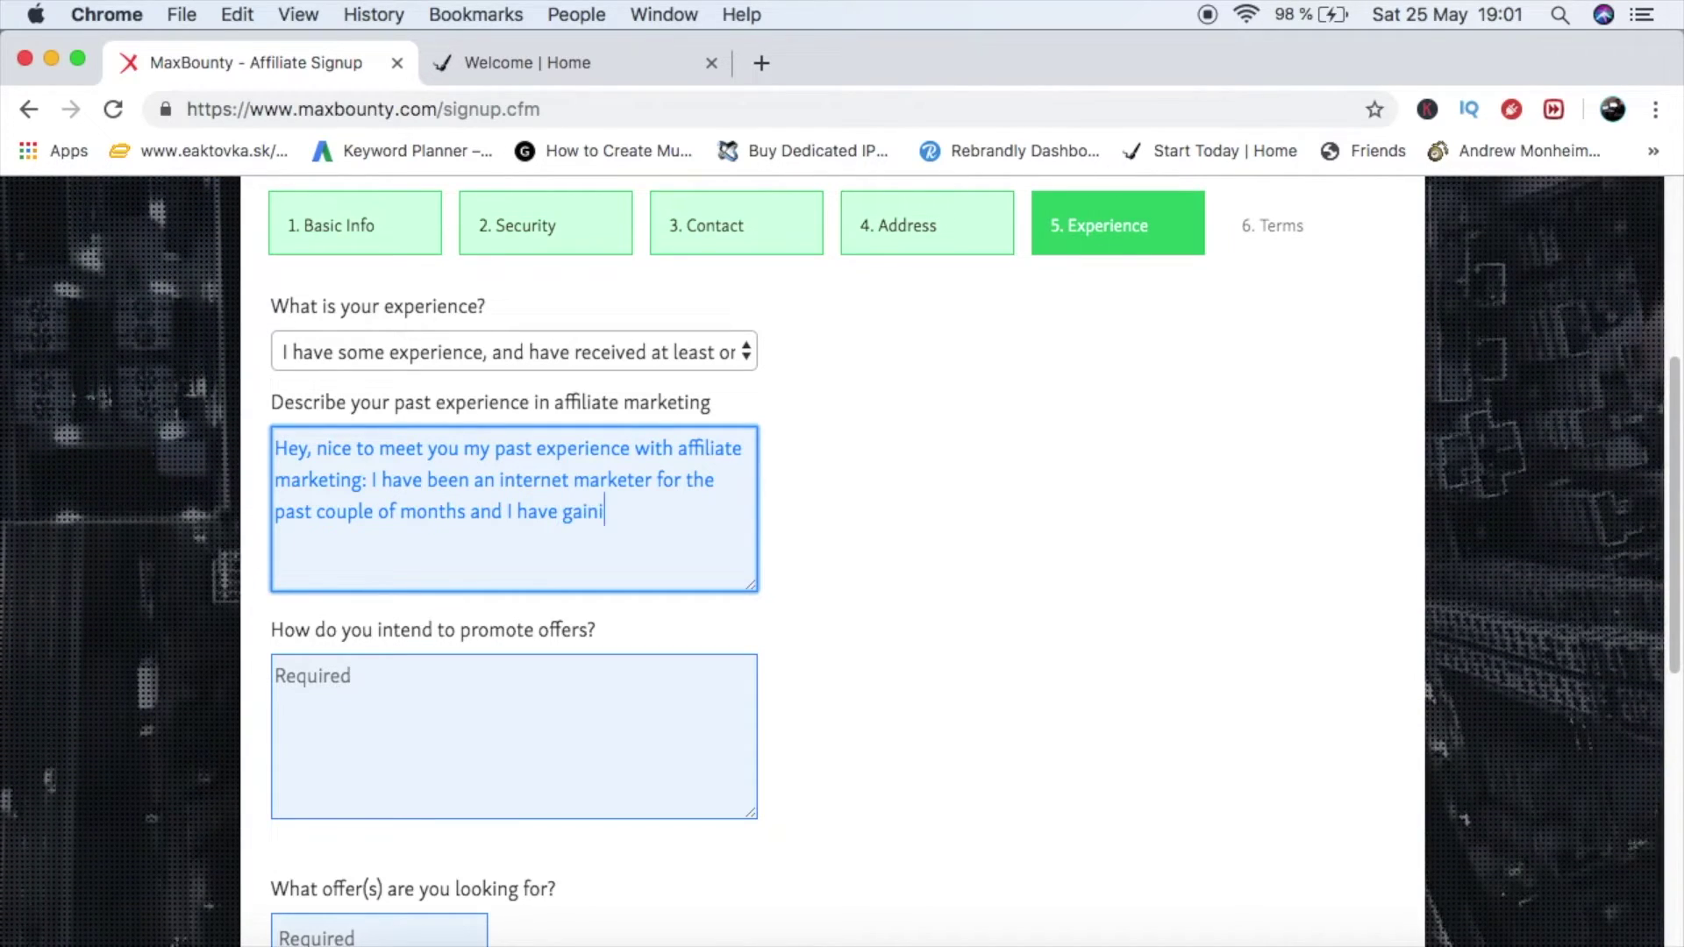
key("BackSpace")
type("ed ")
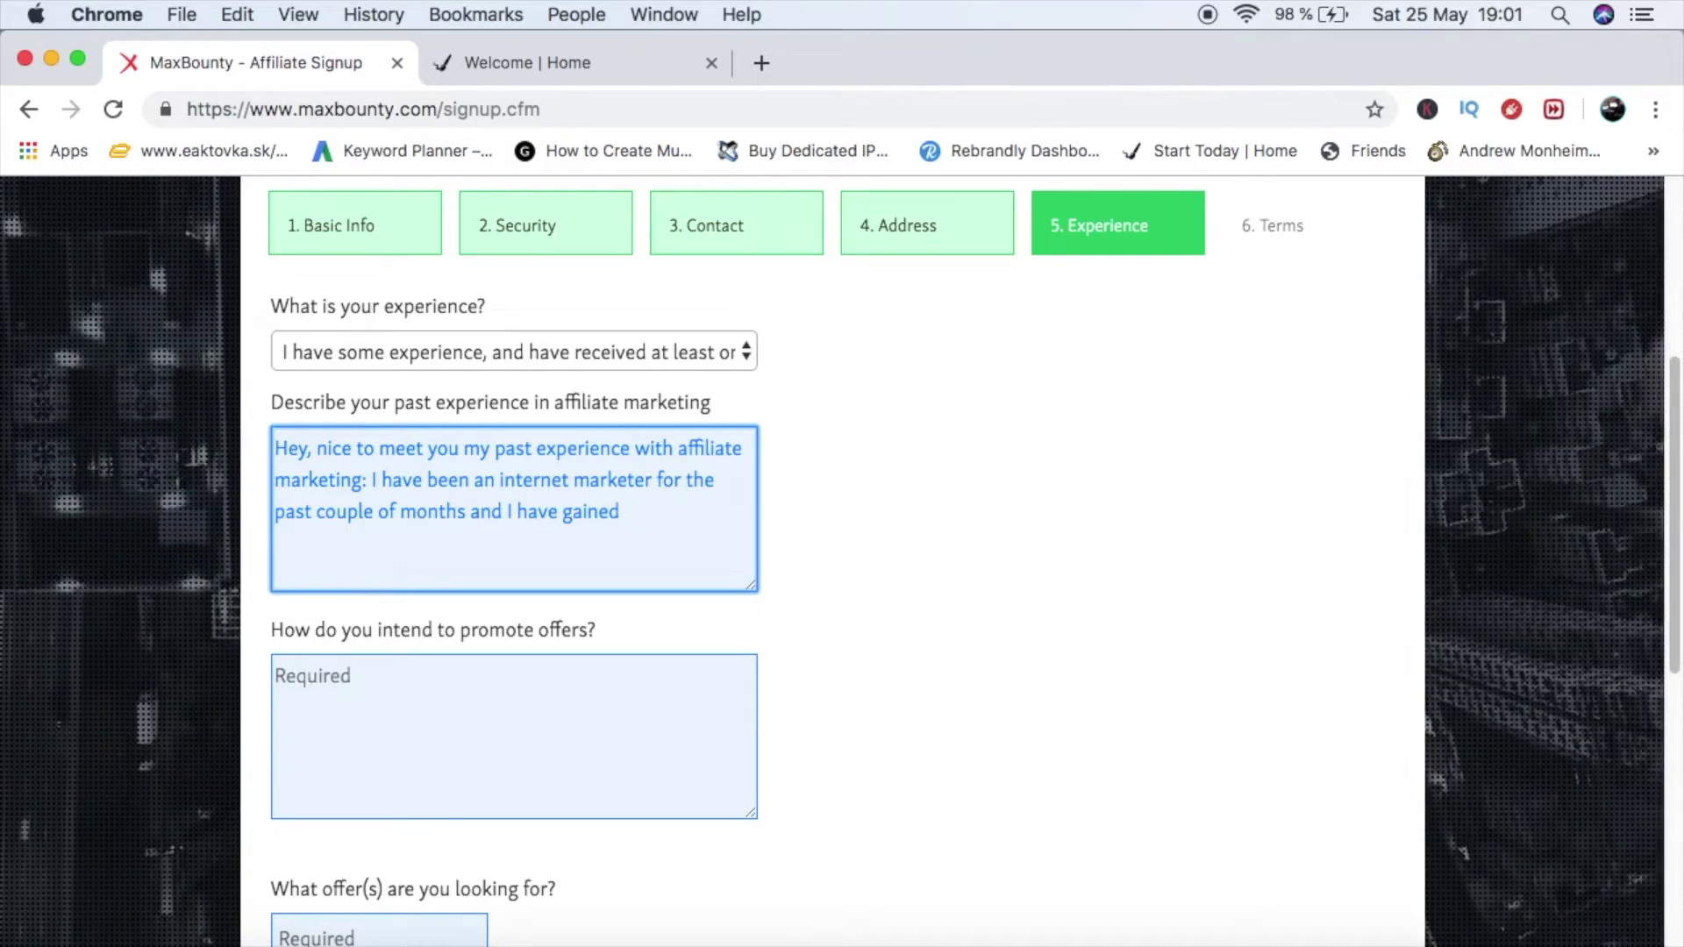
type("decent")
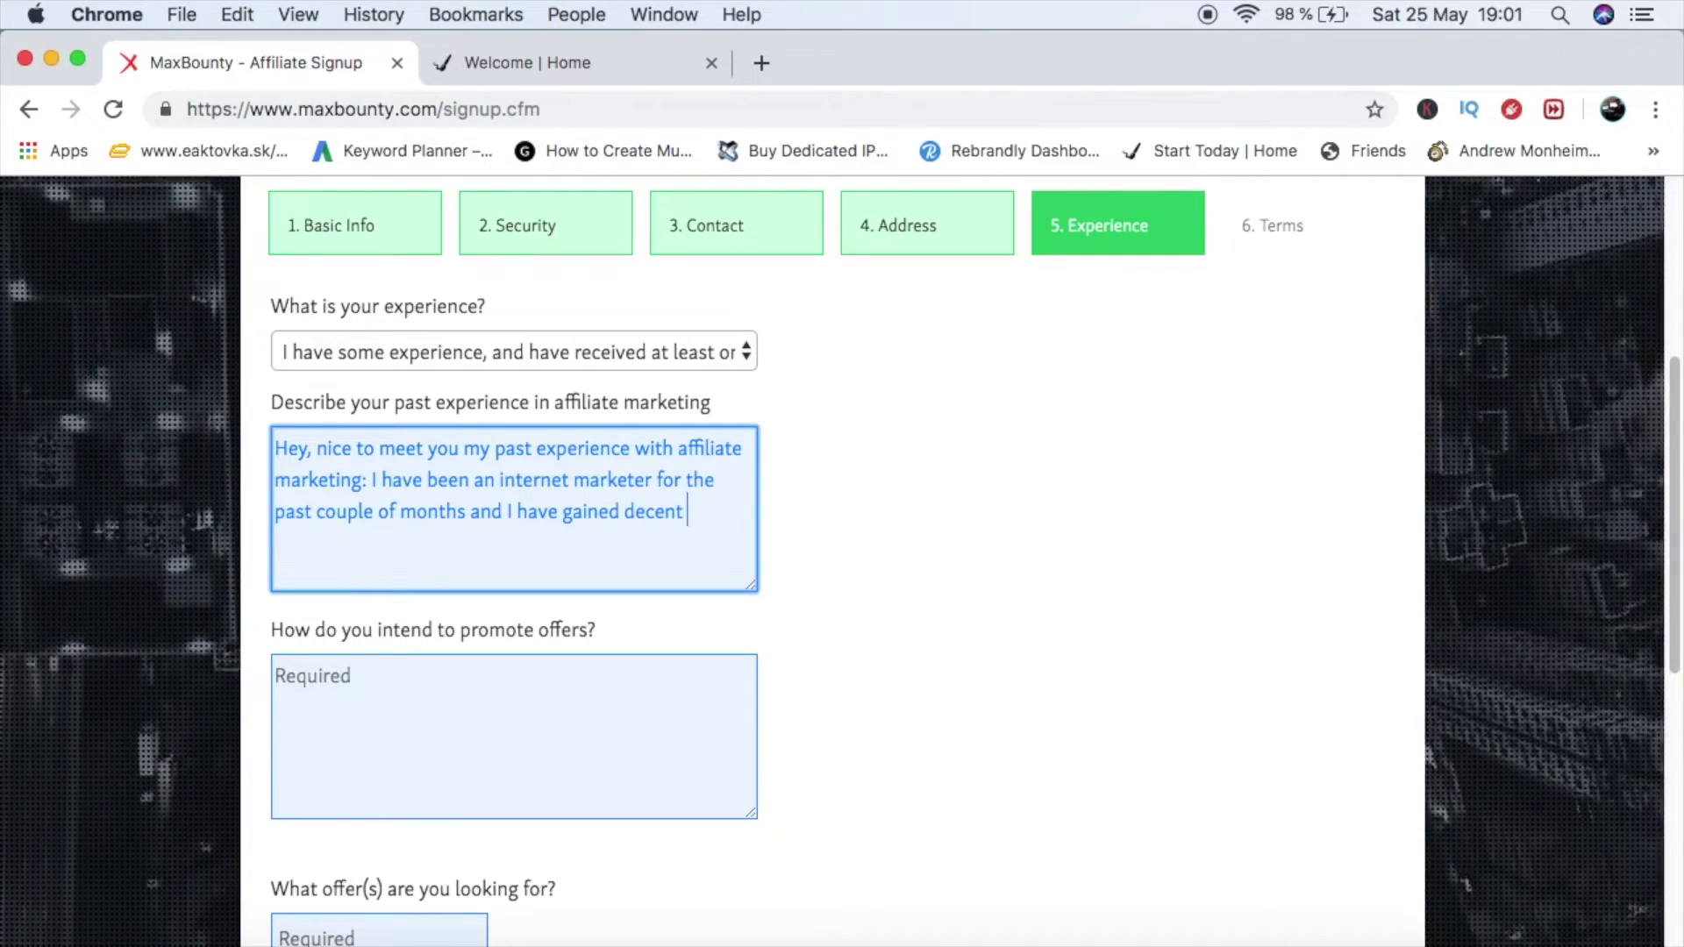
key("BackSpace")
key("BackSpace")
key("BackSpace")
key("BackSpace")
key("BackSpace")
key("BackSpace")
key("BackSpace")
key("BackSpace")
key("BackSpace")
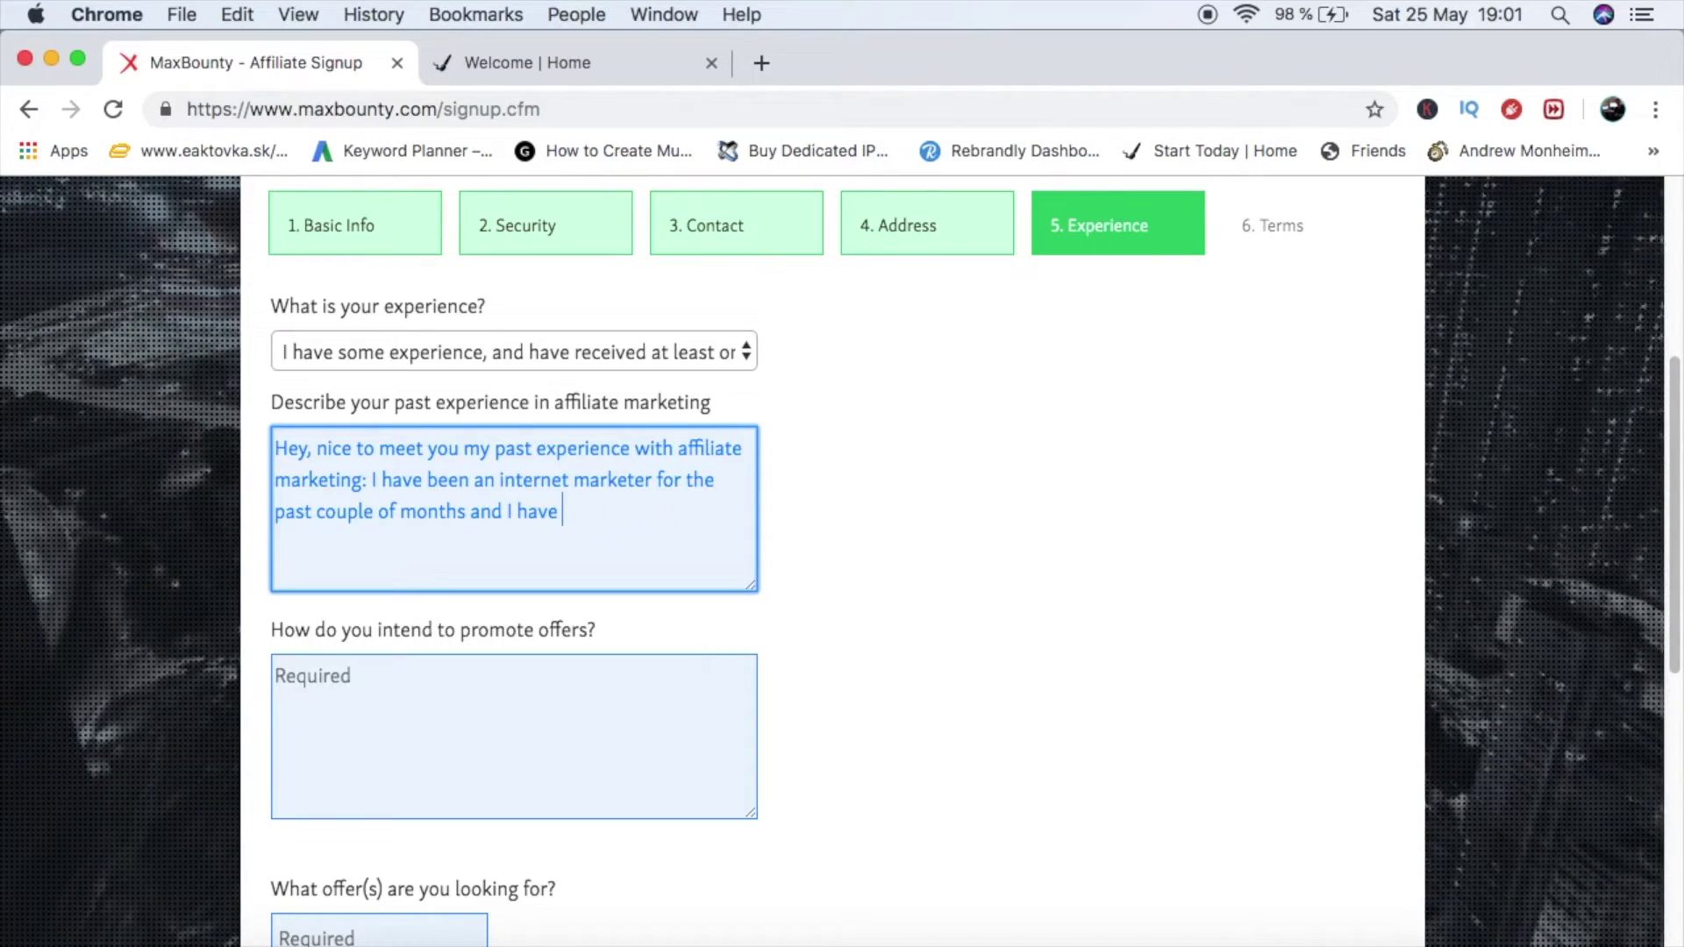
Continue the past experience description with "alot of experience with affiliate marketing & also cpa marketing.".
type("alot of e")
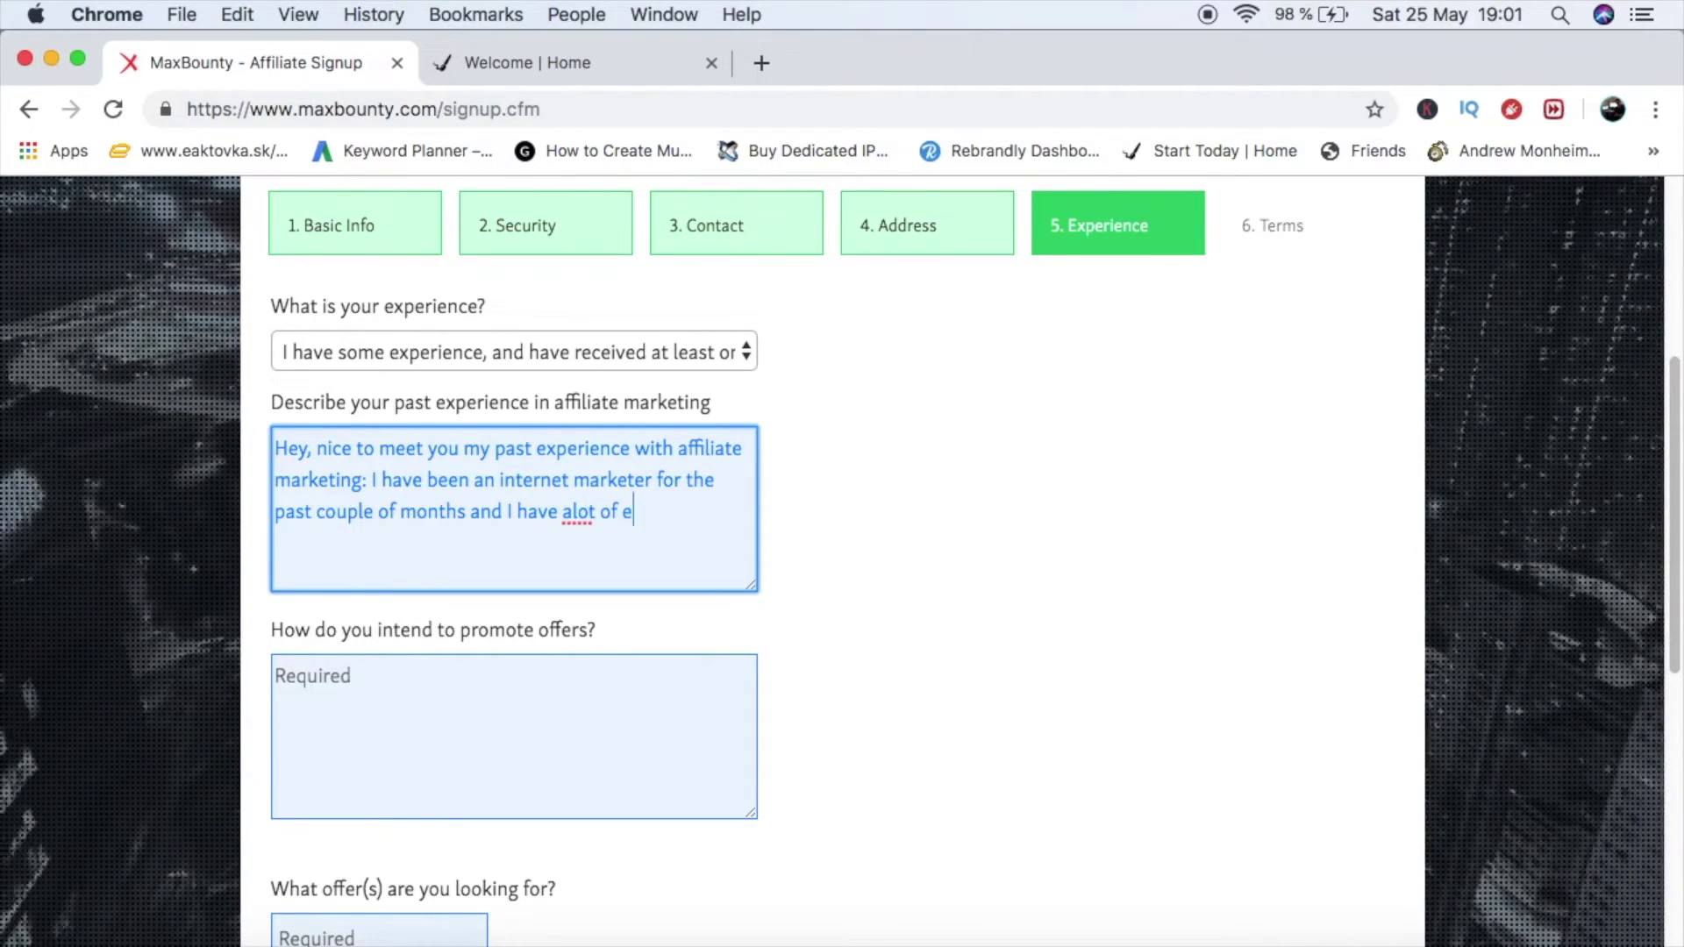
type("xperience with affiliate")
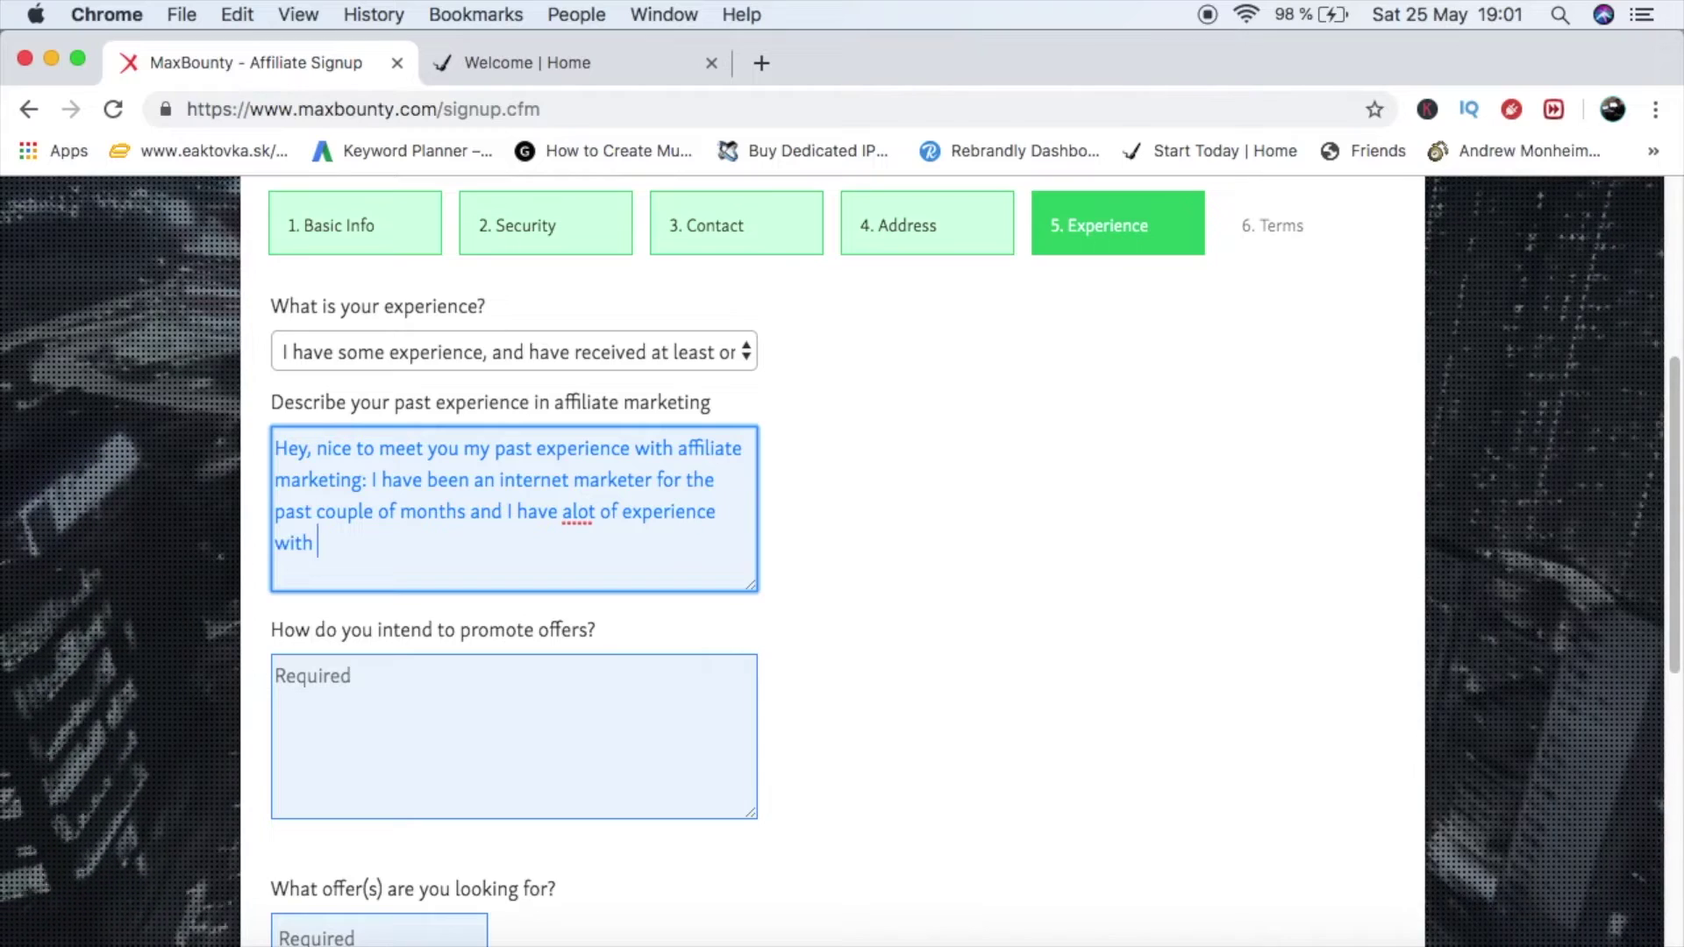
type(" marketing")
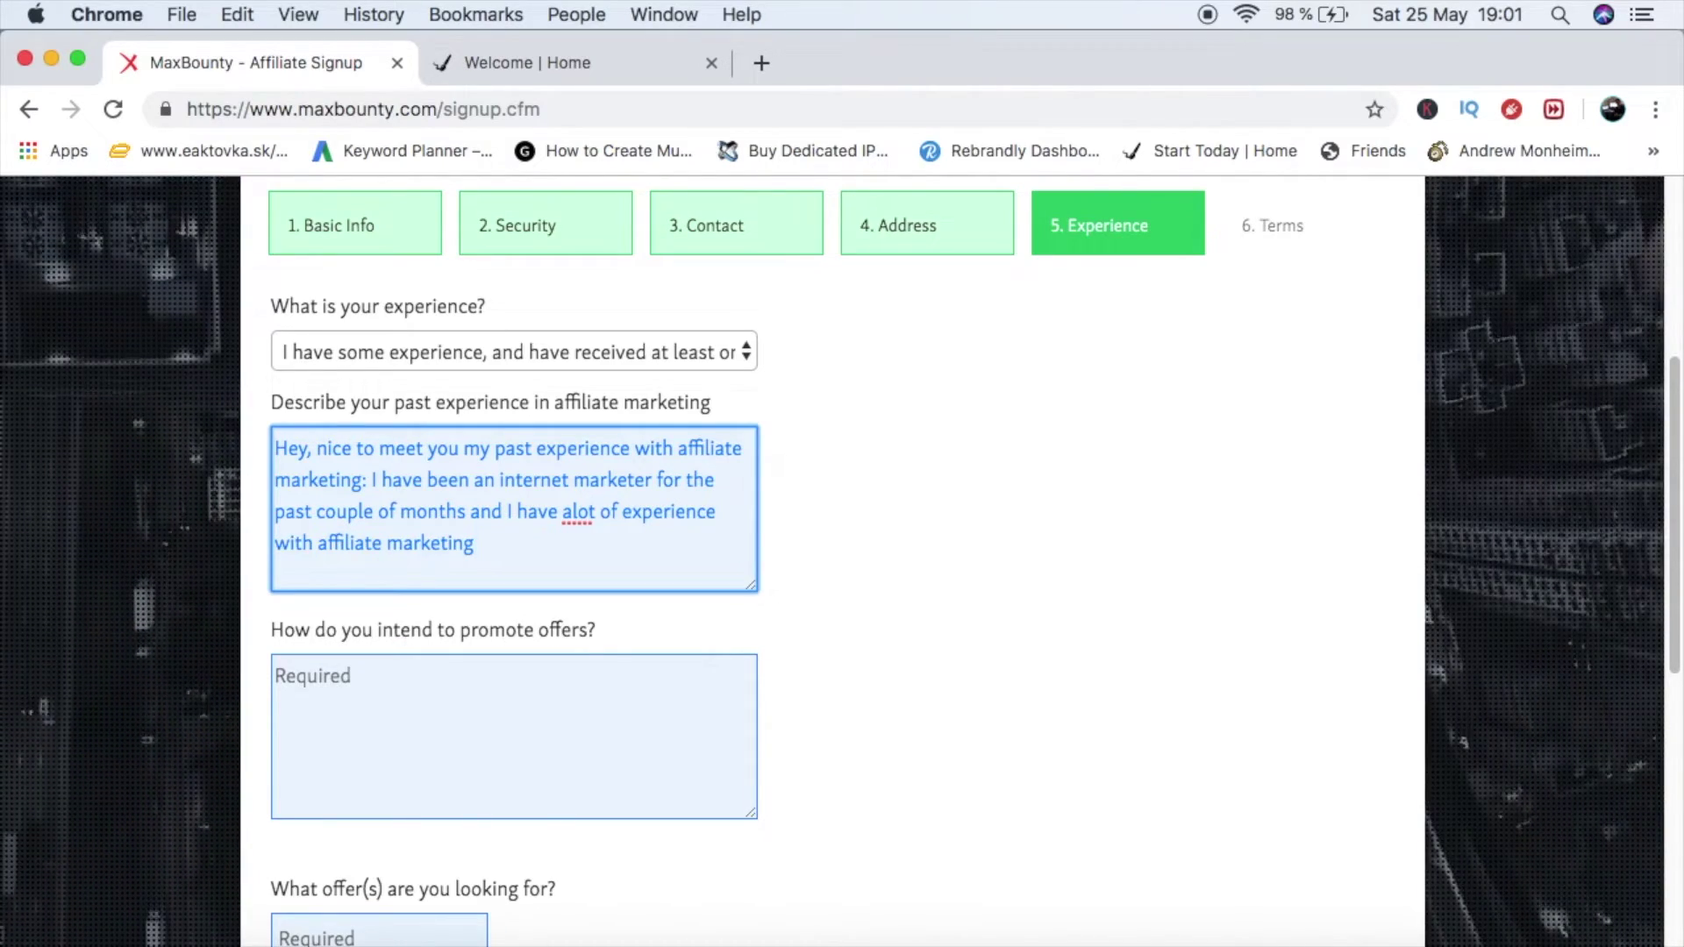
type(" &")
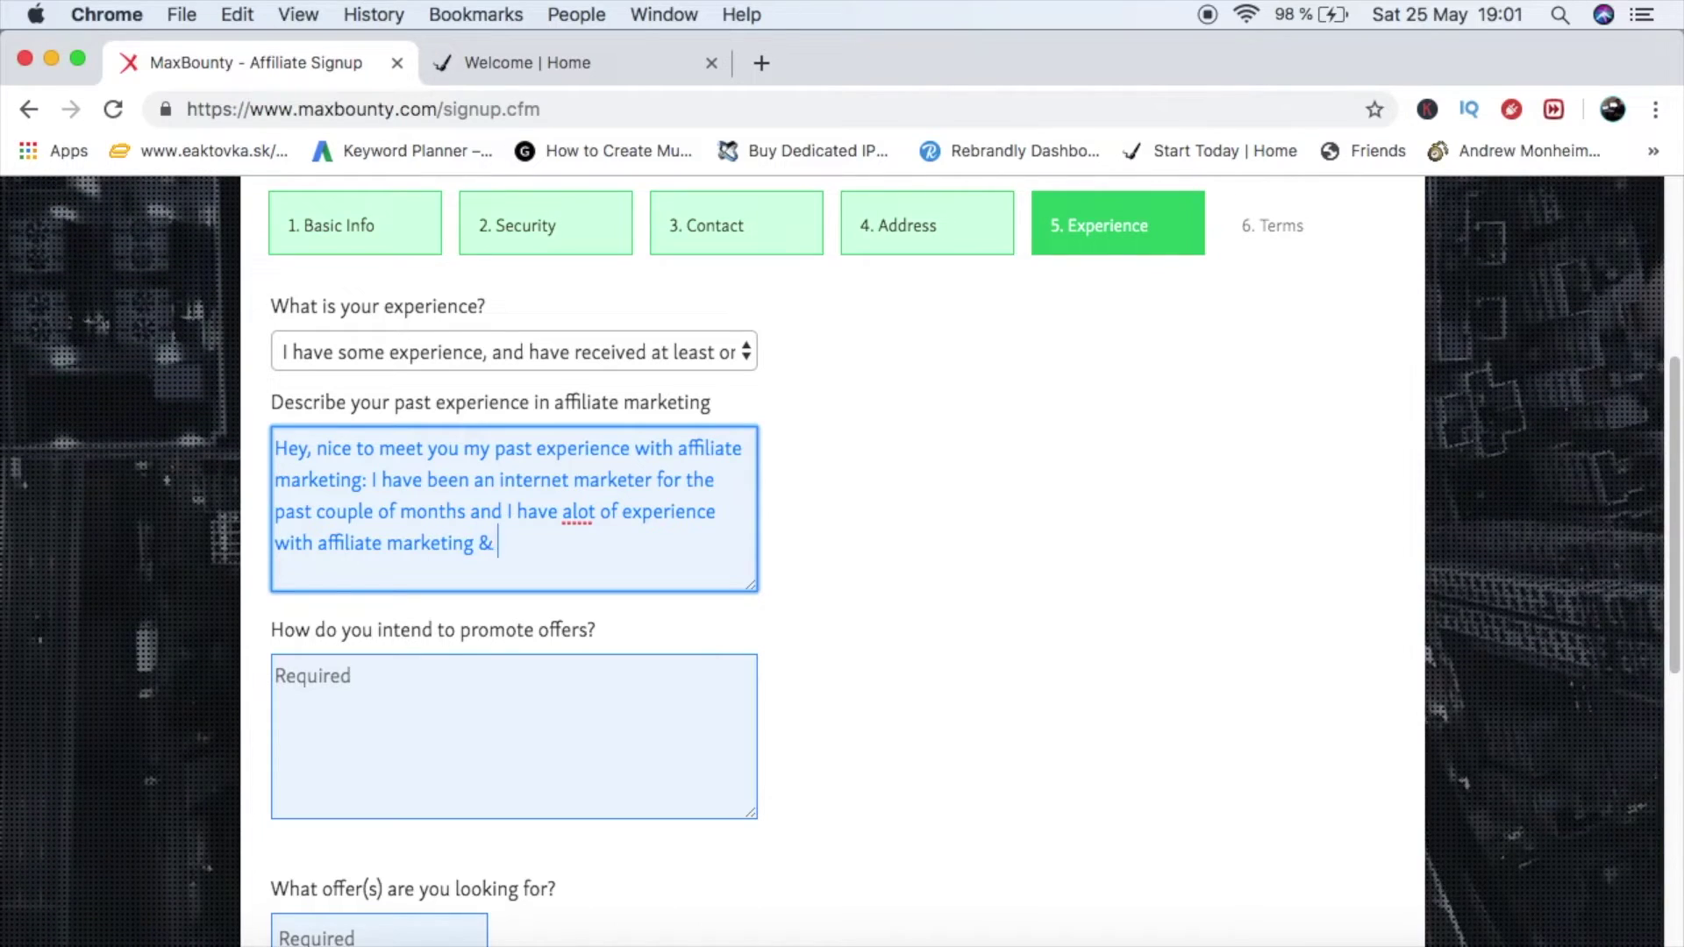
type(" also cpa")
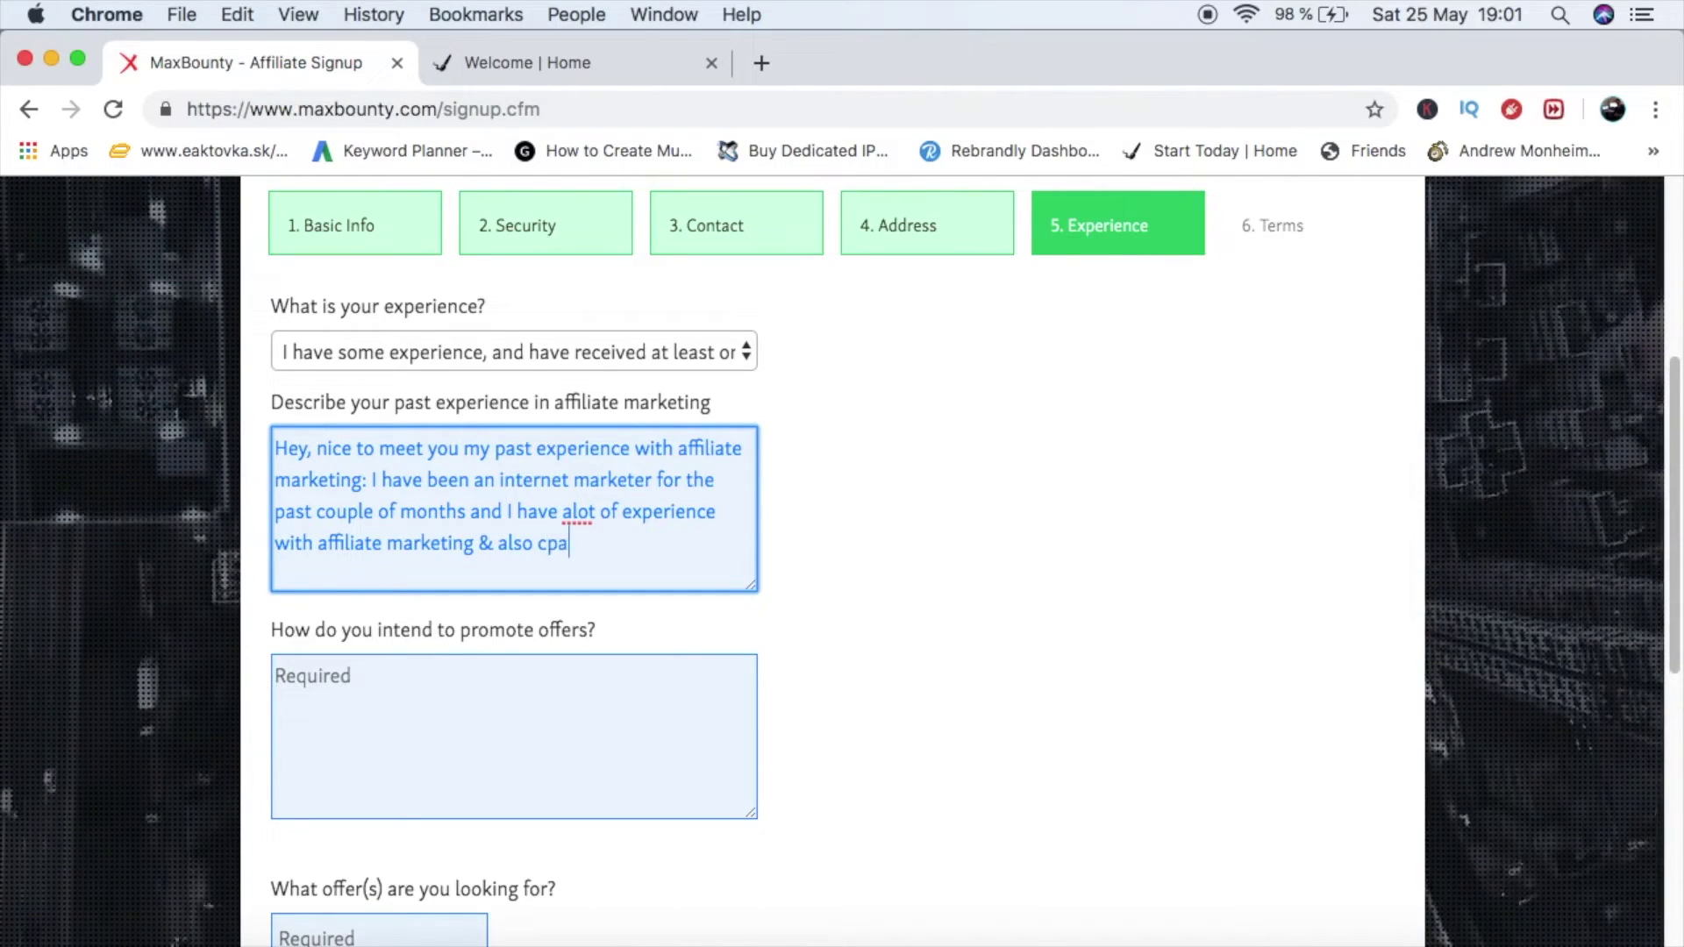
type(" marketing.")
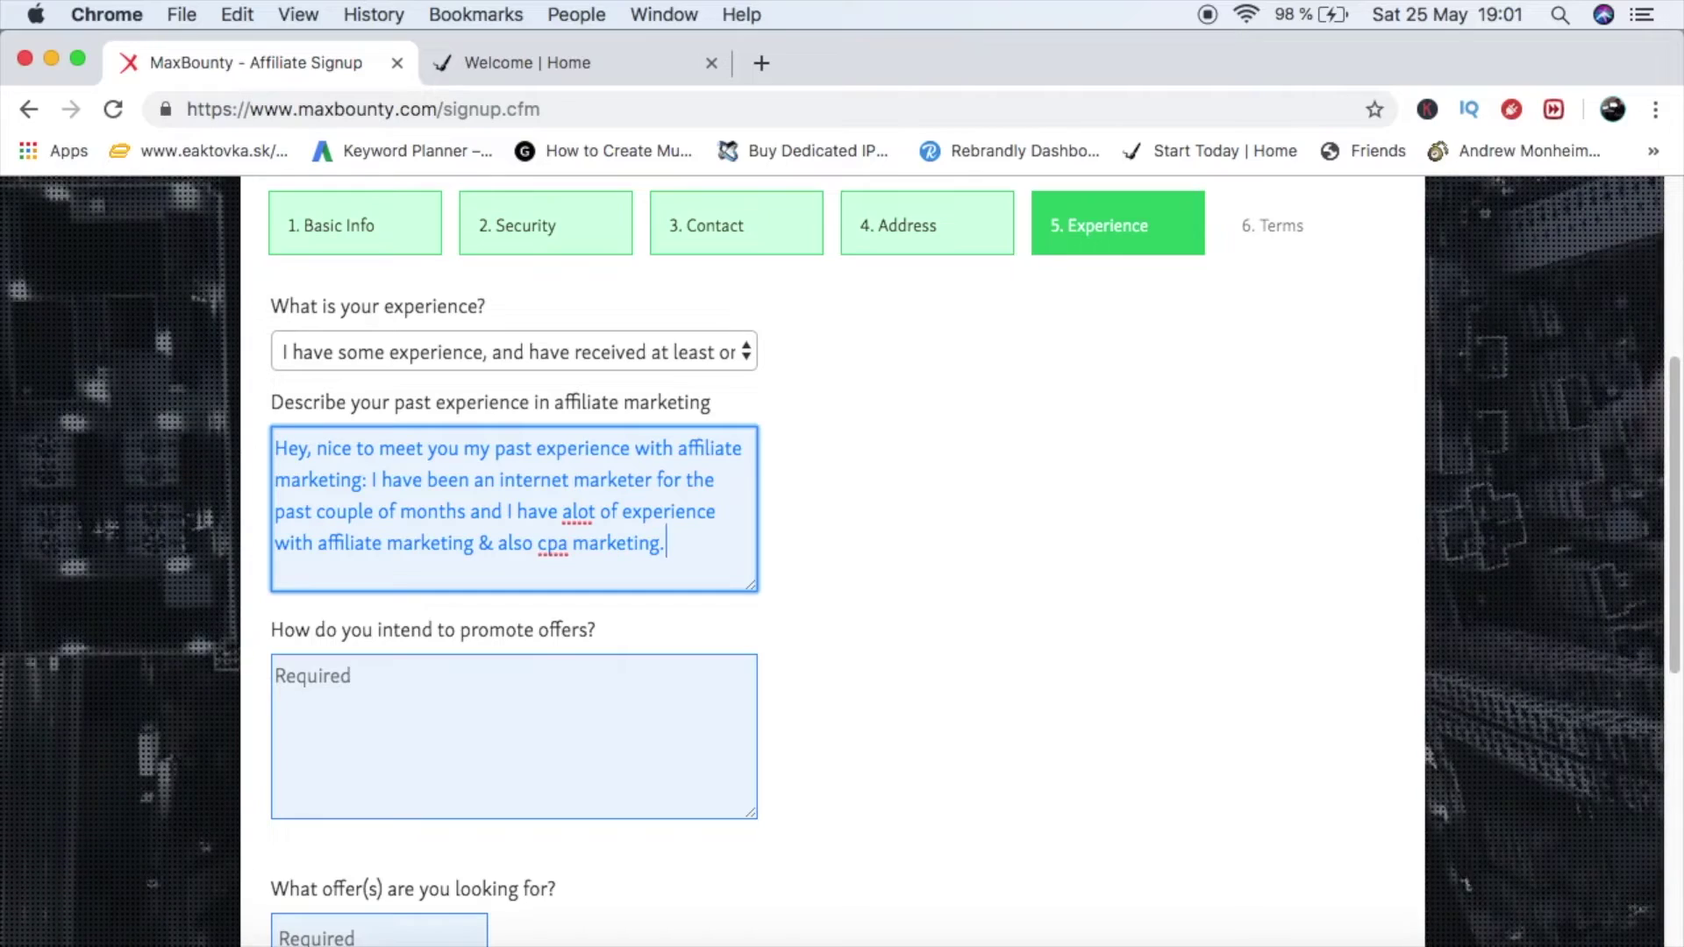
Replace "alot of" with "some" before "experience" in the past experience description.
left_click(596, 514)
key("BackSpace")
key("BackSpace")
key("BackSpace")
key("BackSpace")
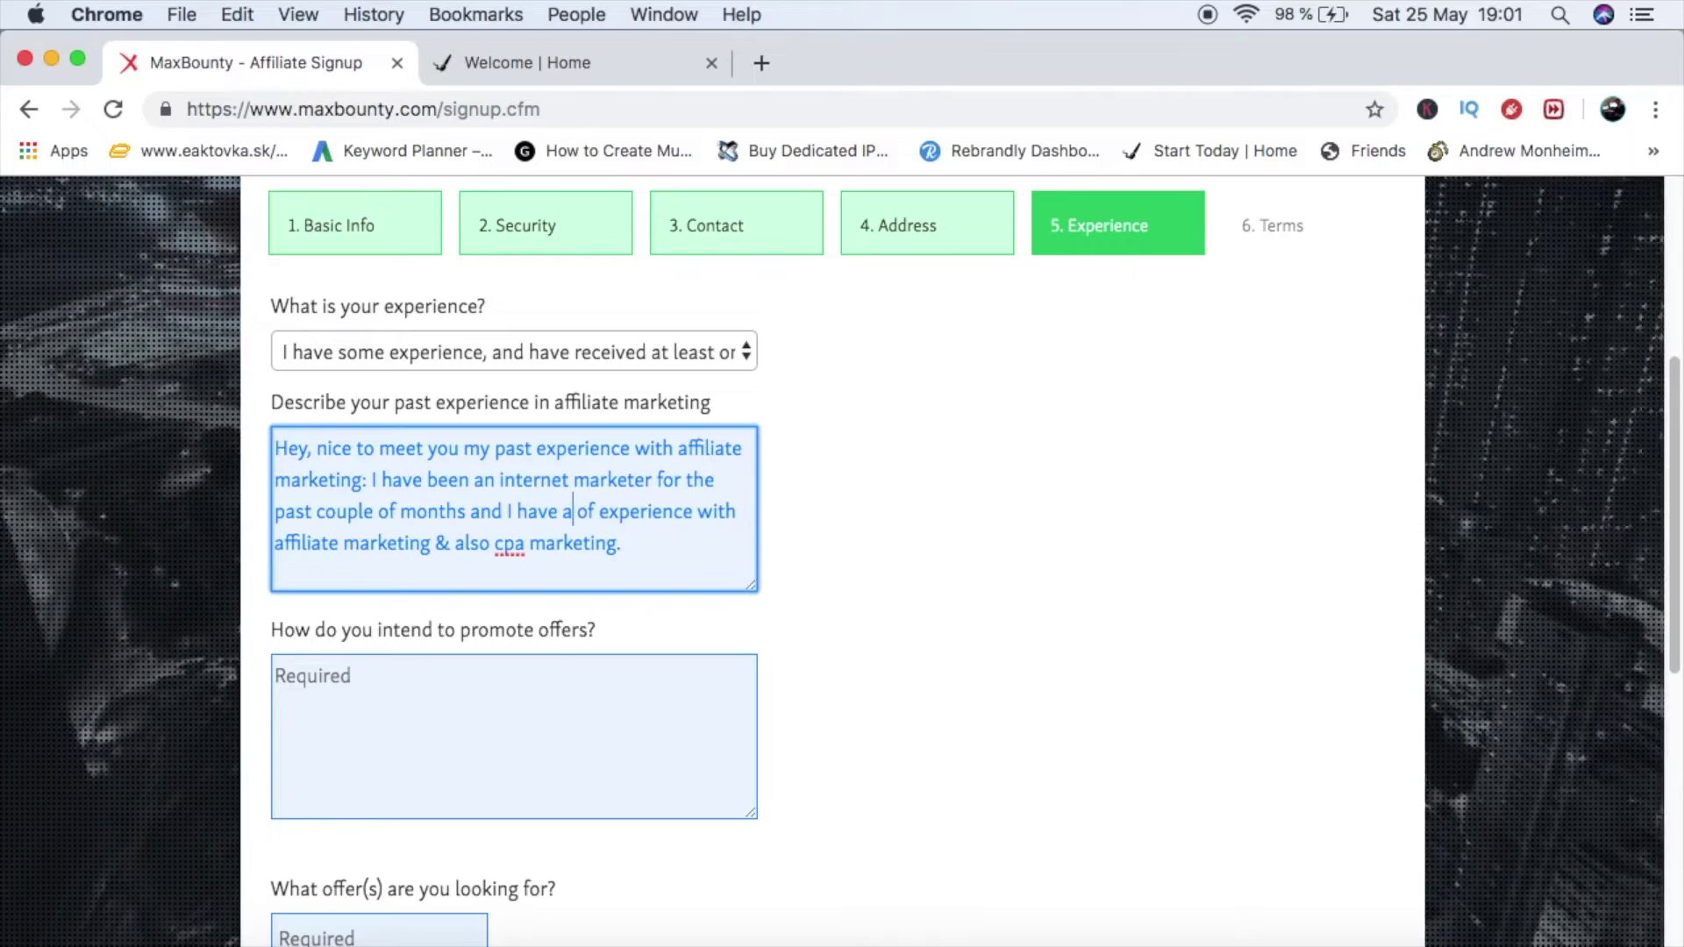
key("BackSpace")
key("BackSpace")
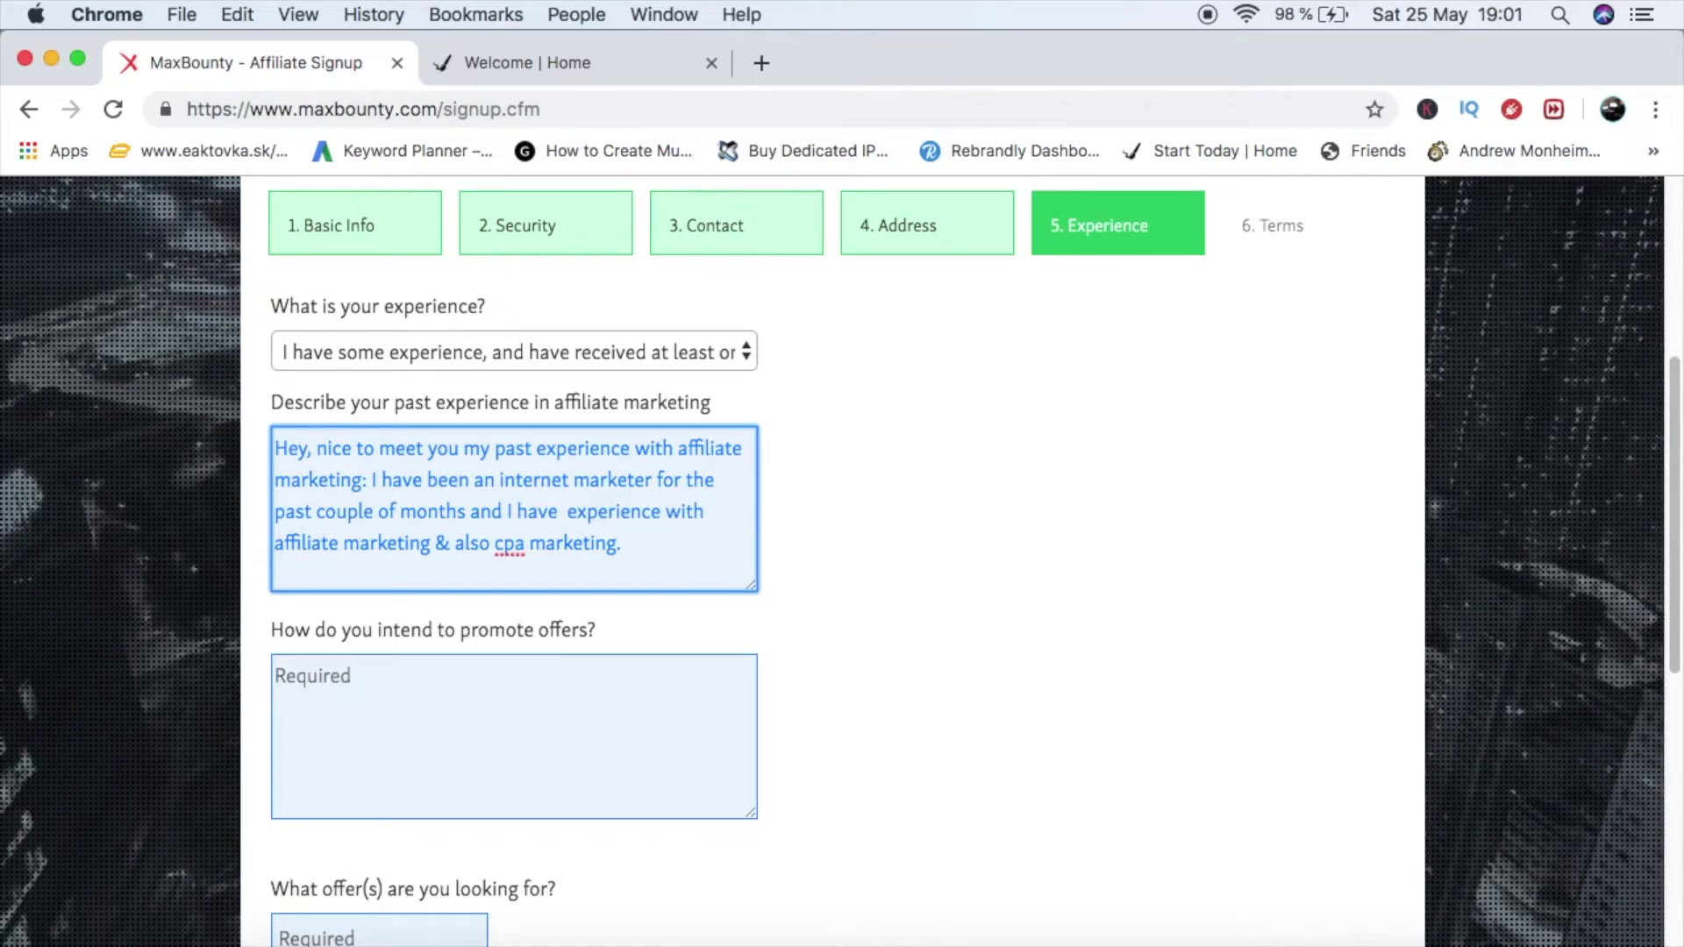
type("some")
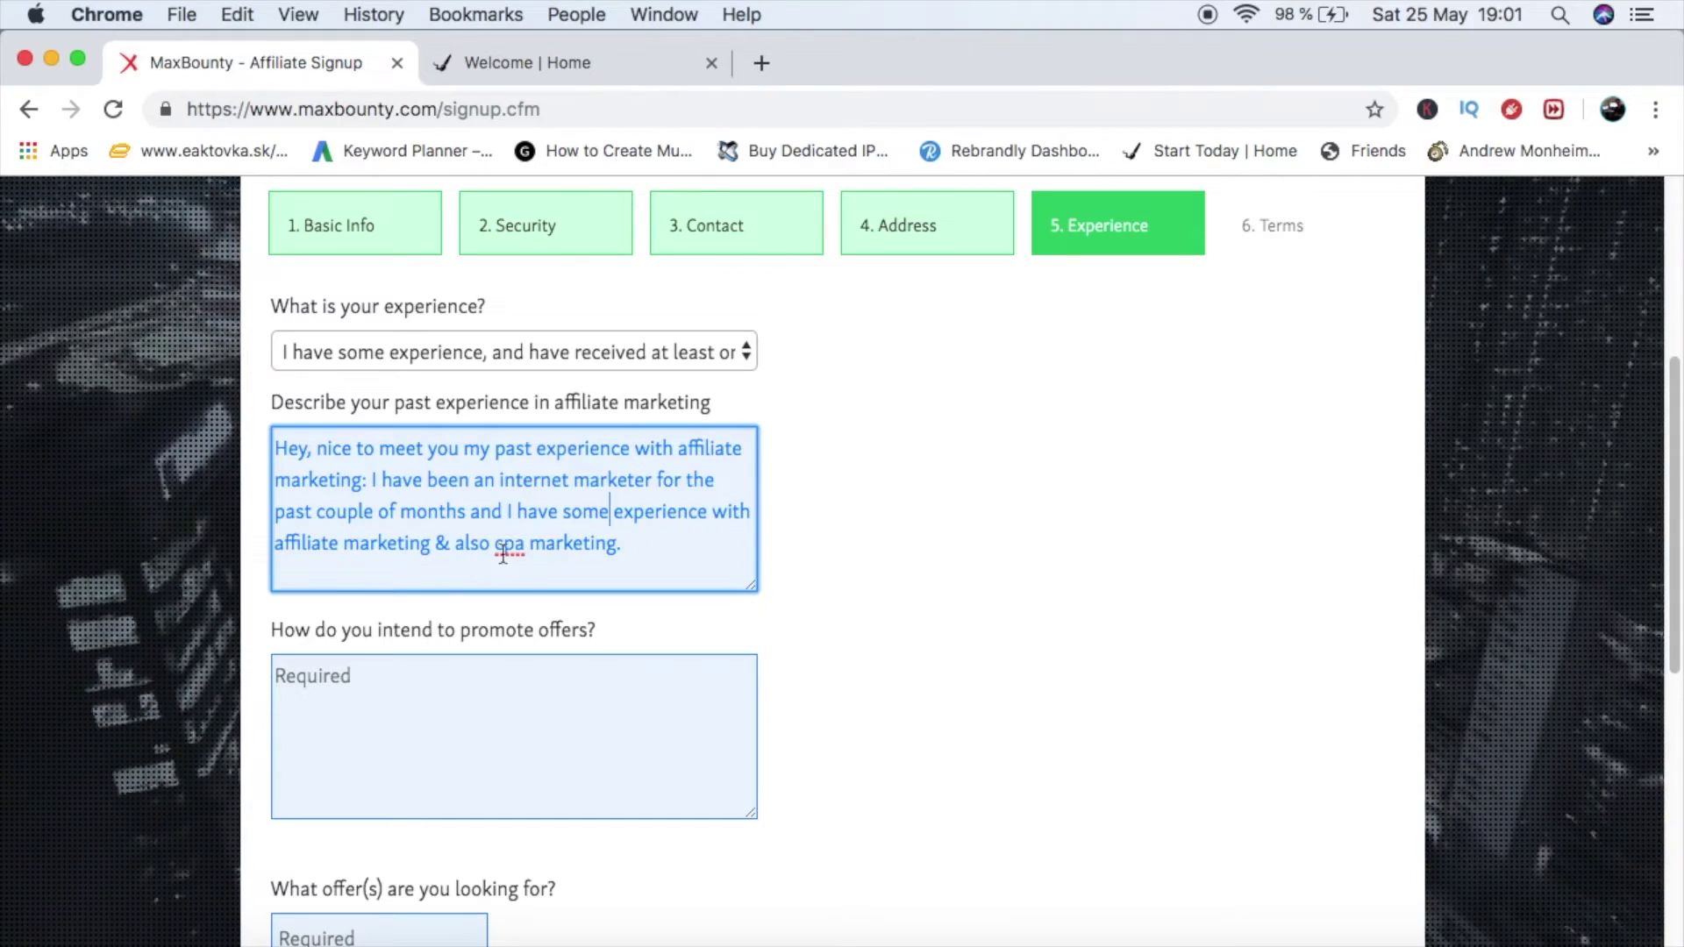
Replace the closing clause about affiliate and cpa marketing experience with "I have recieved a couple of payments from peerfly and also adworkmedia.".
left_click_drag(537, 514, 640, 553)
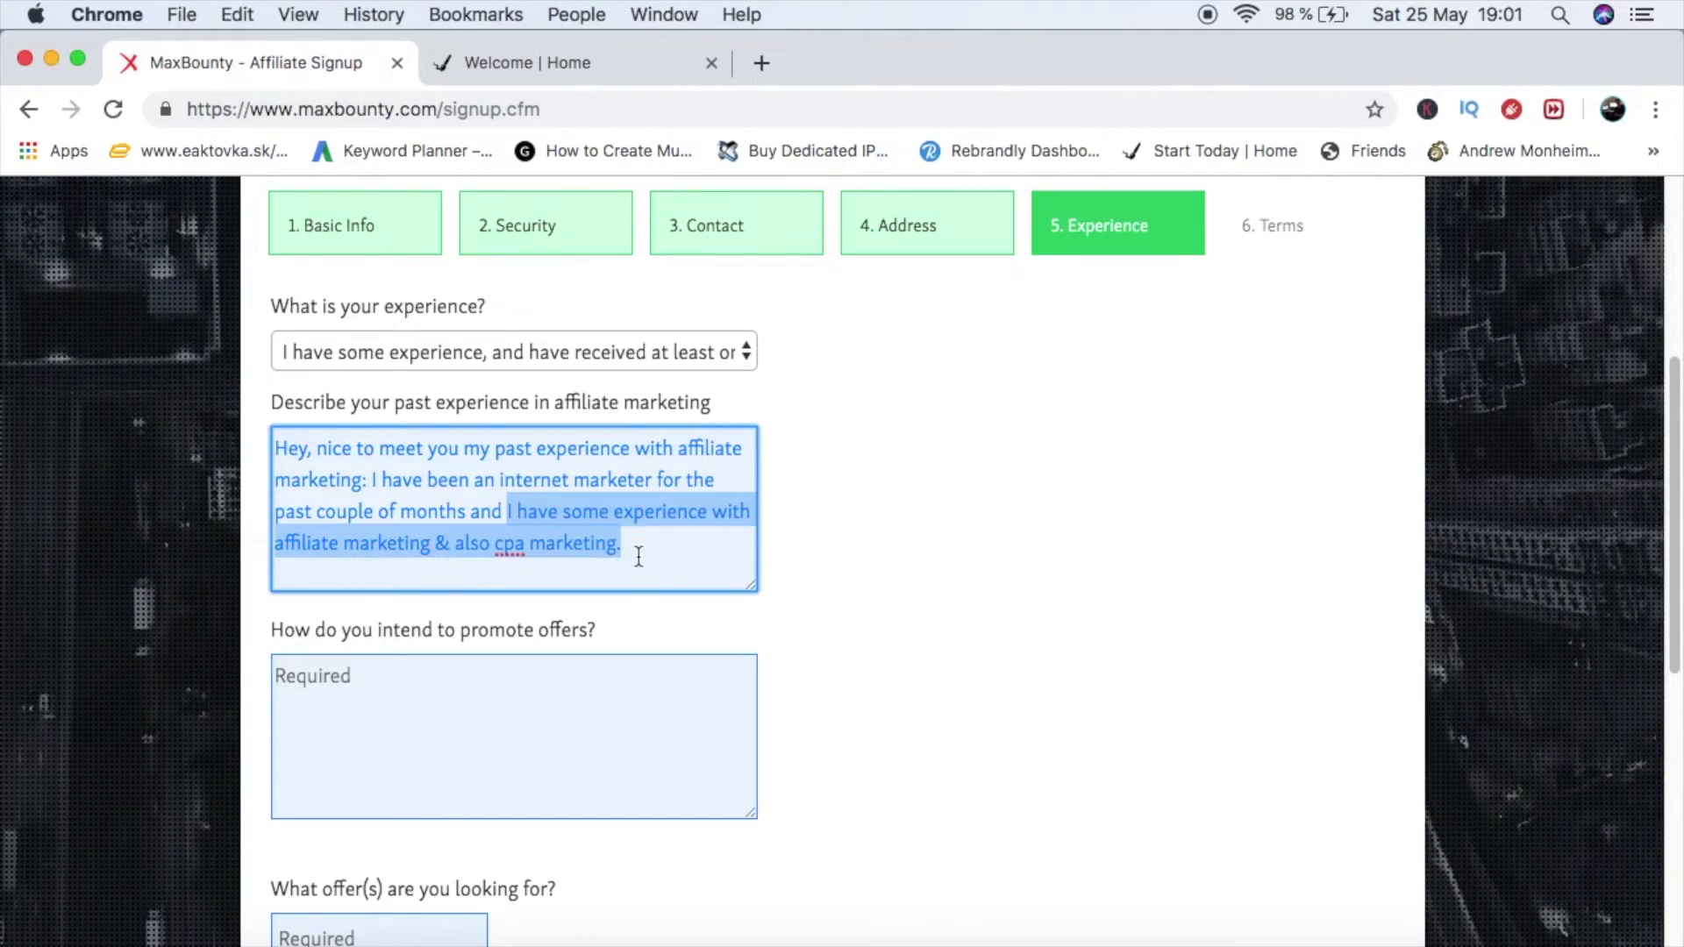
key("BackSpace")
type("ve recieved ")
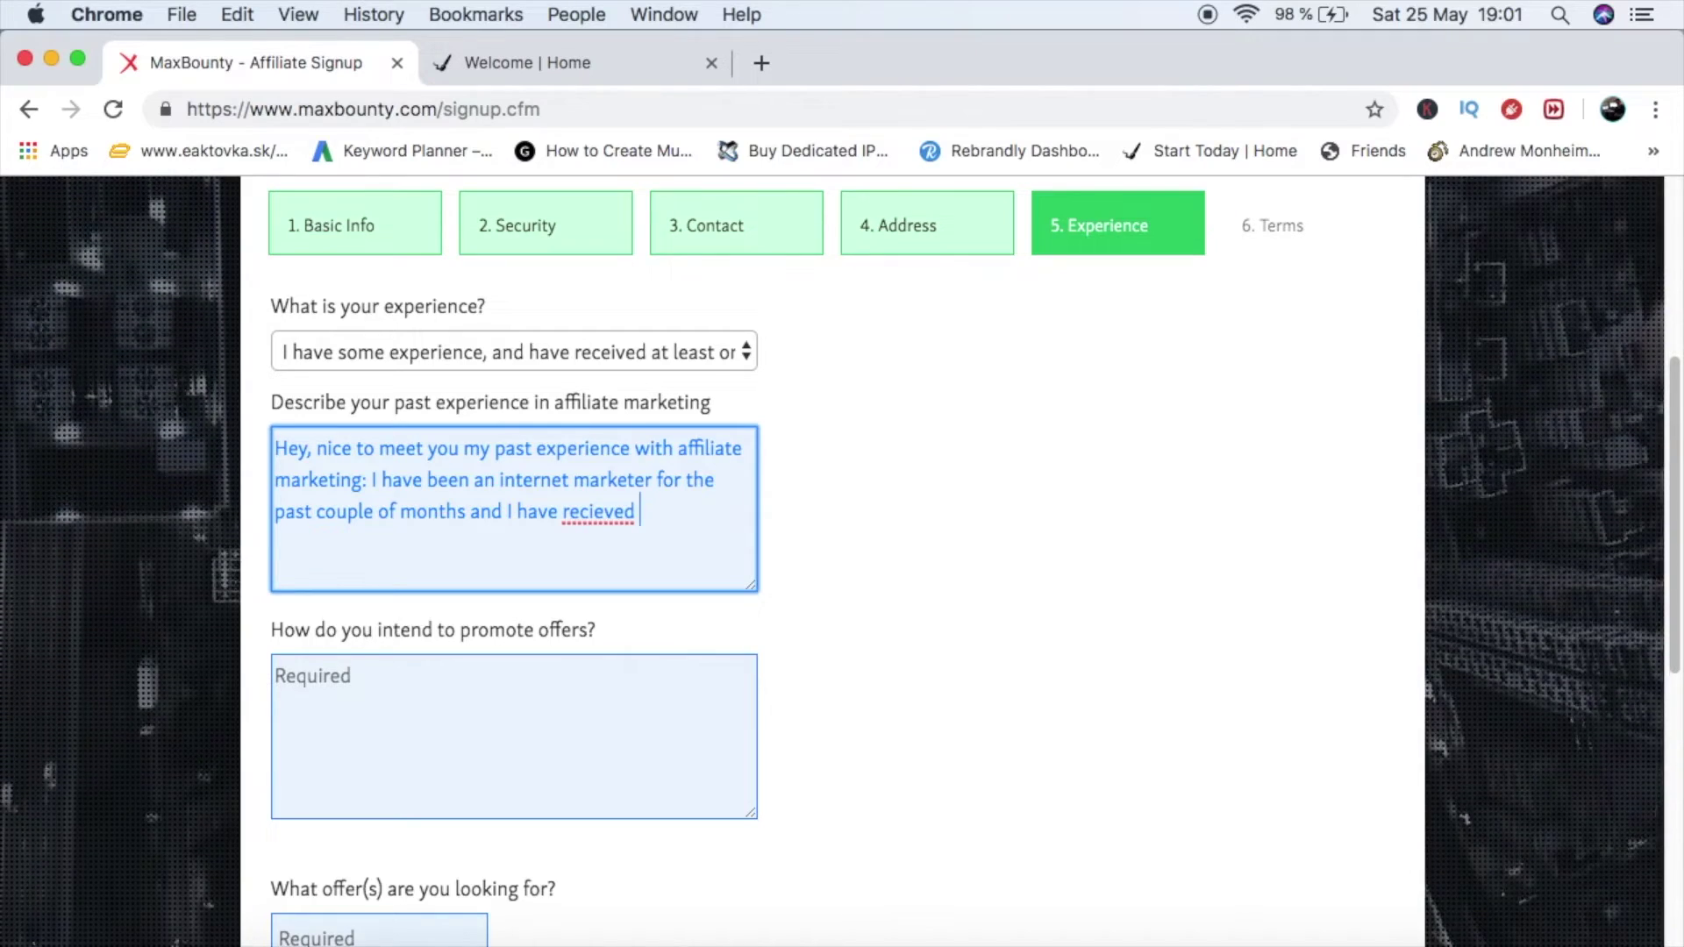
type("a couple of p")
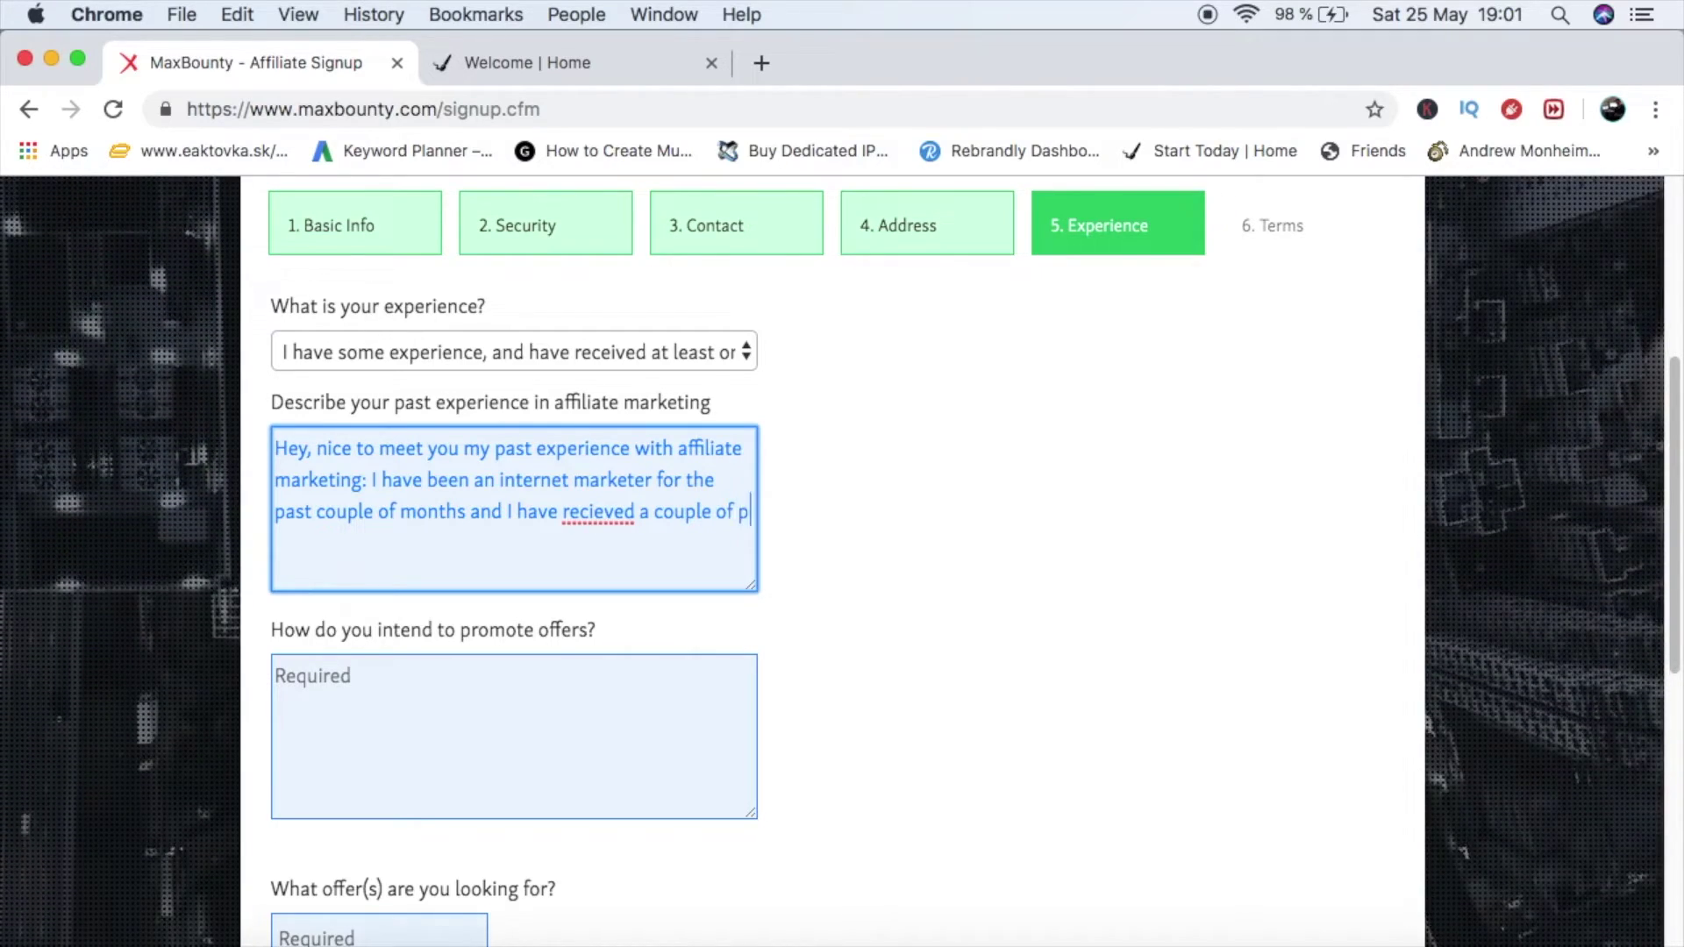
type("ayments for")
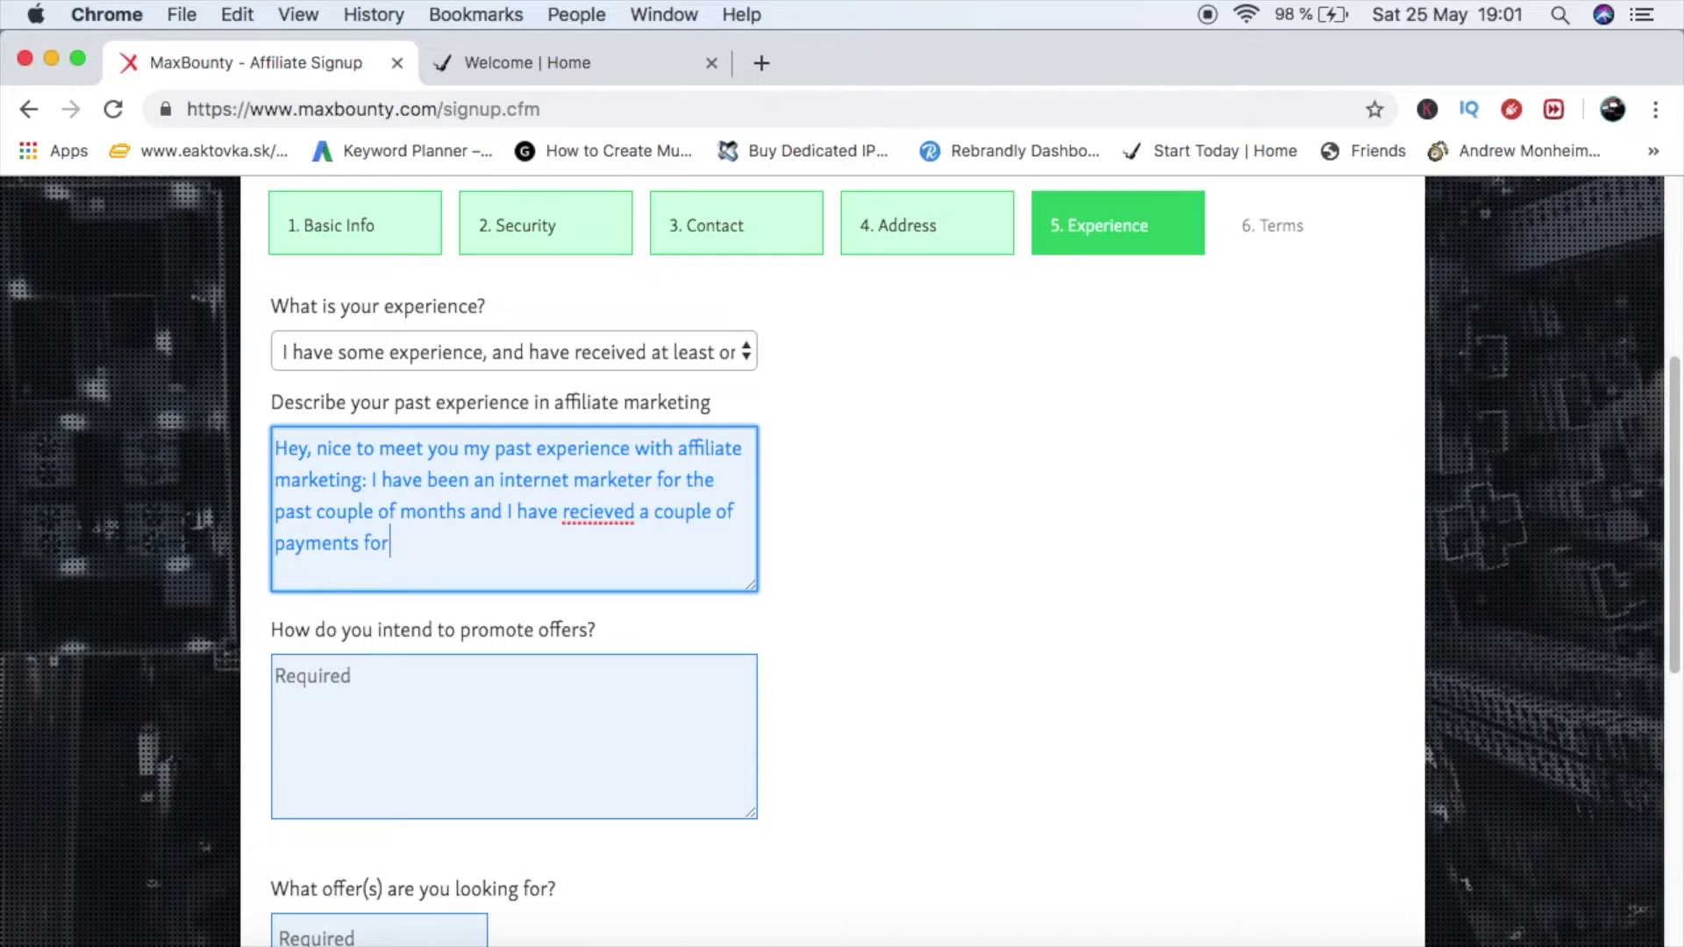
key("BackSpace")
key("BackSpace")
type("rom peerfl")
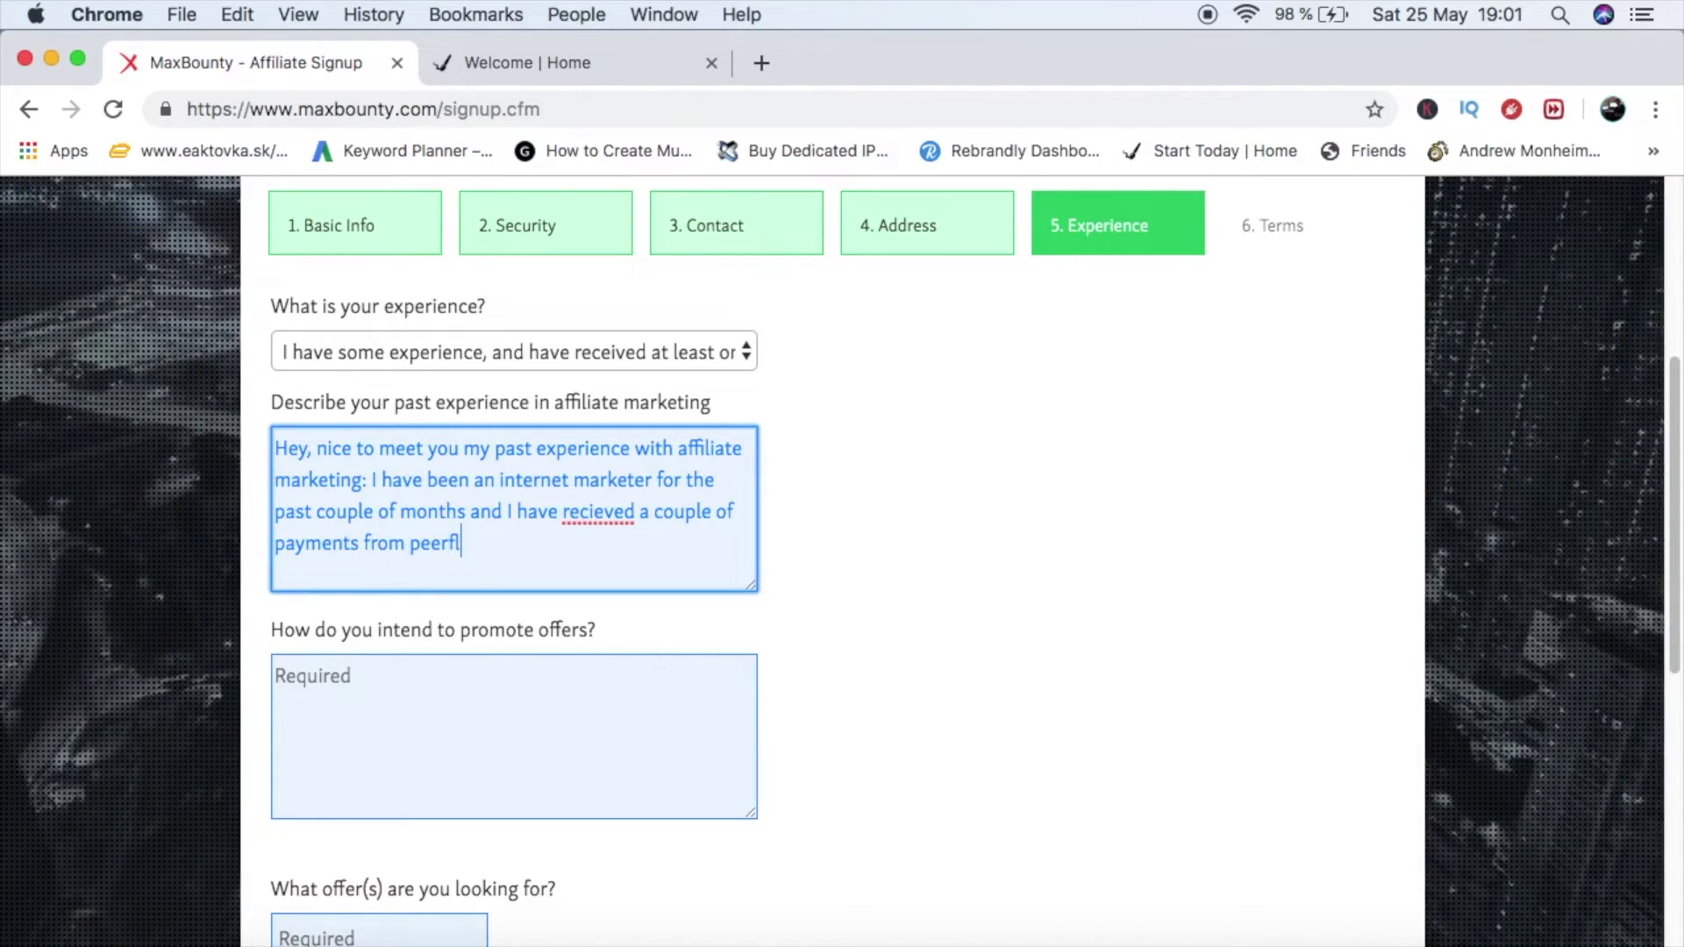
type("y and also a")
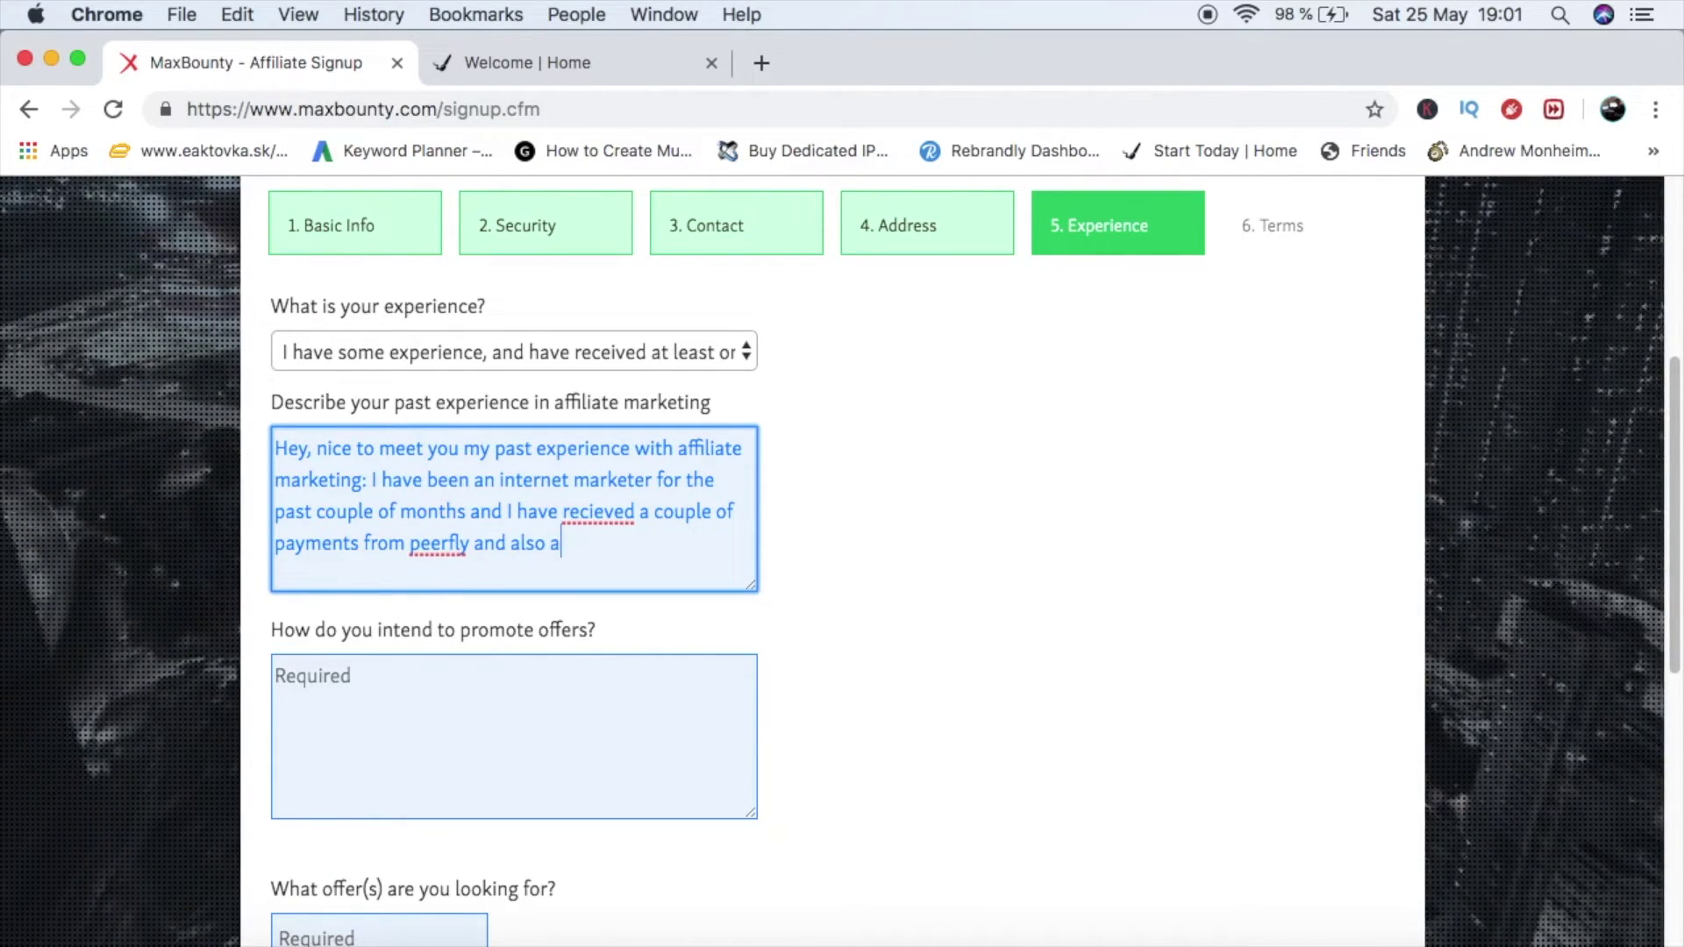
type("dworkmedia. ")
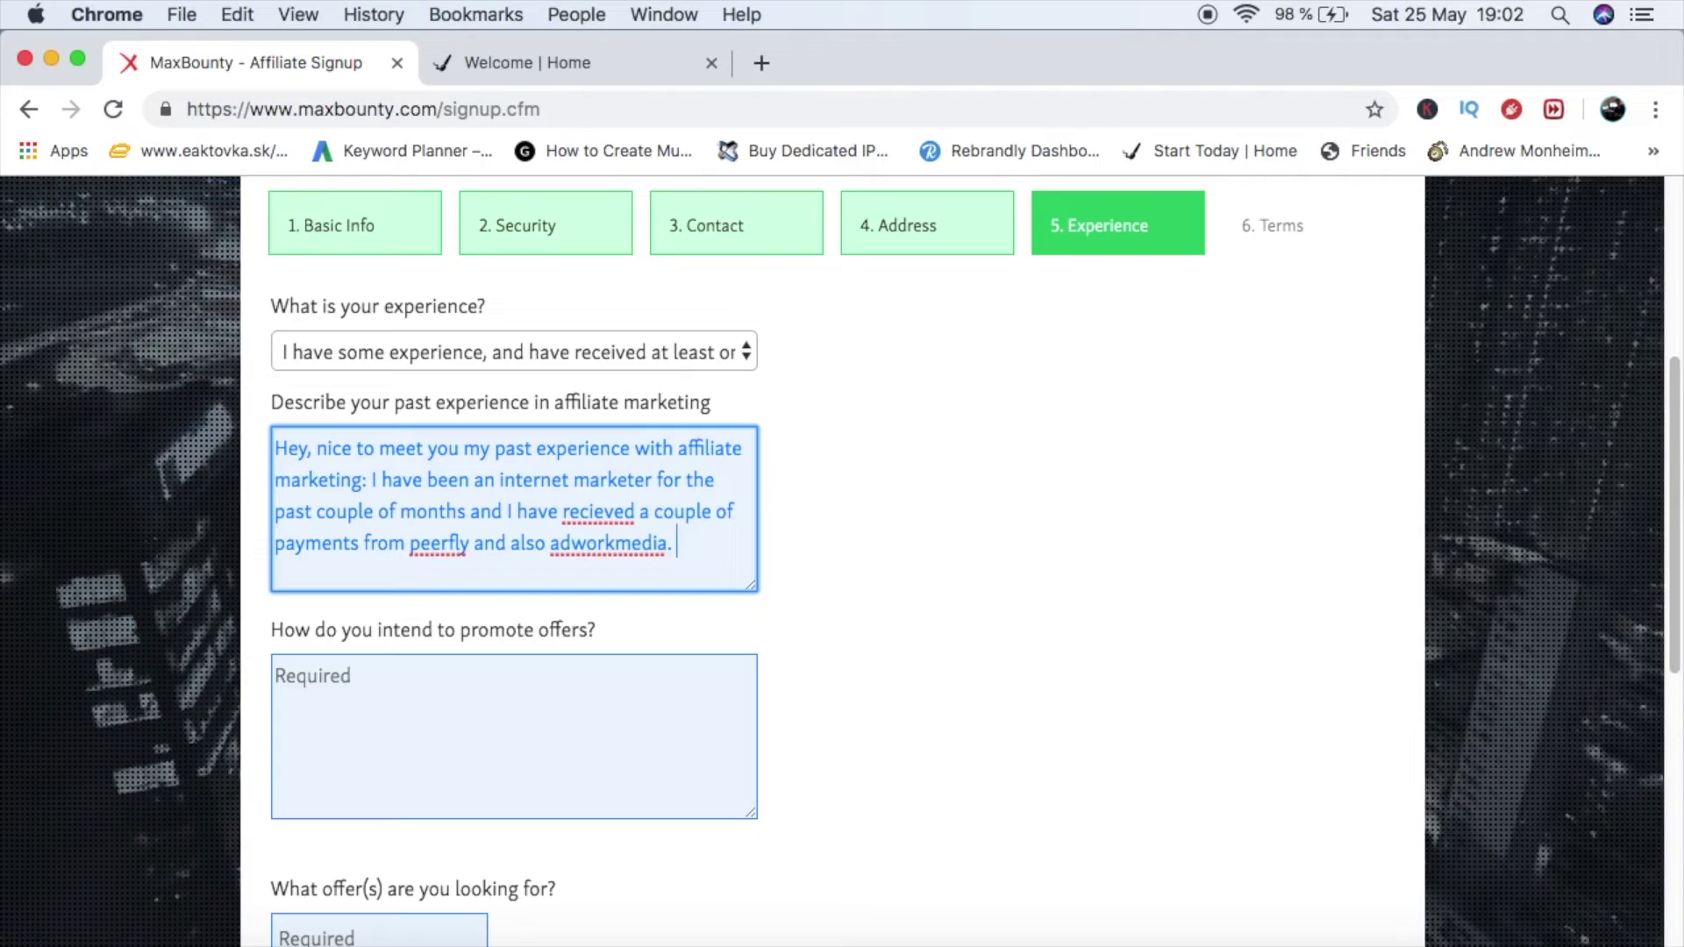
Add "I can safely say that i am experience and understand" to the past experience description.
type("I can safely s")
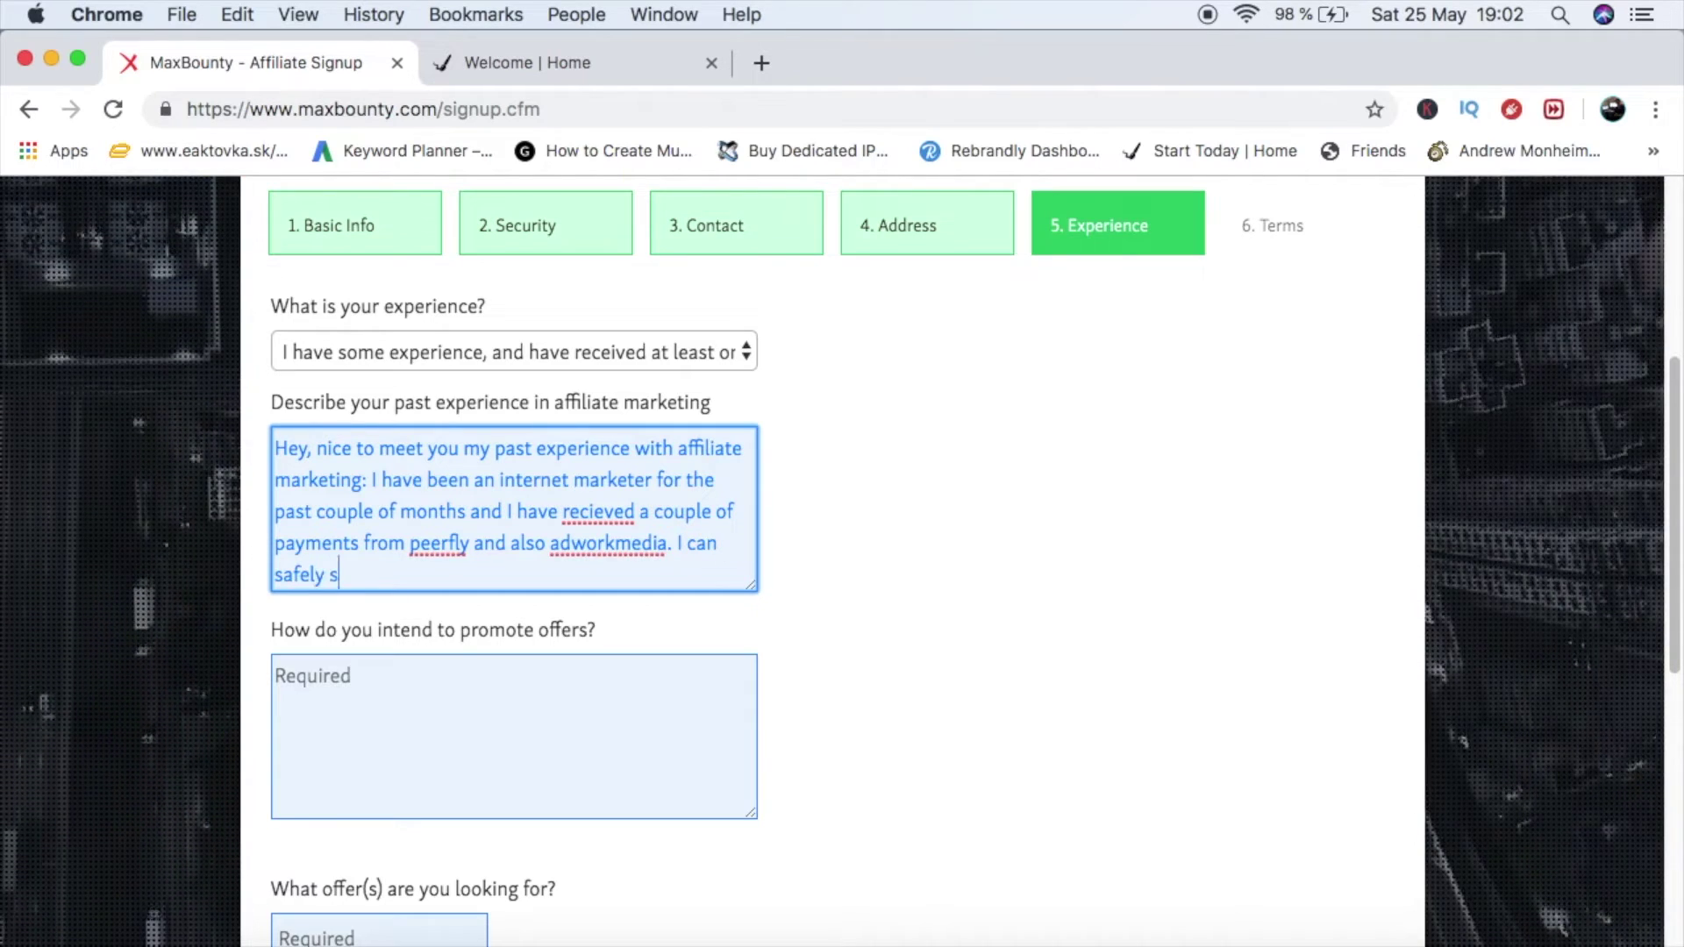
type("ay that i")
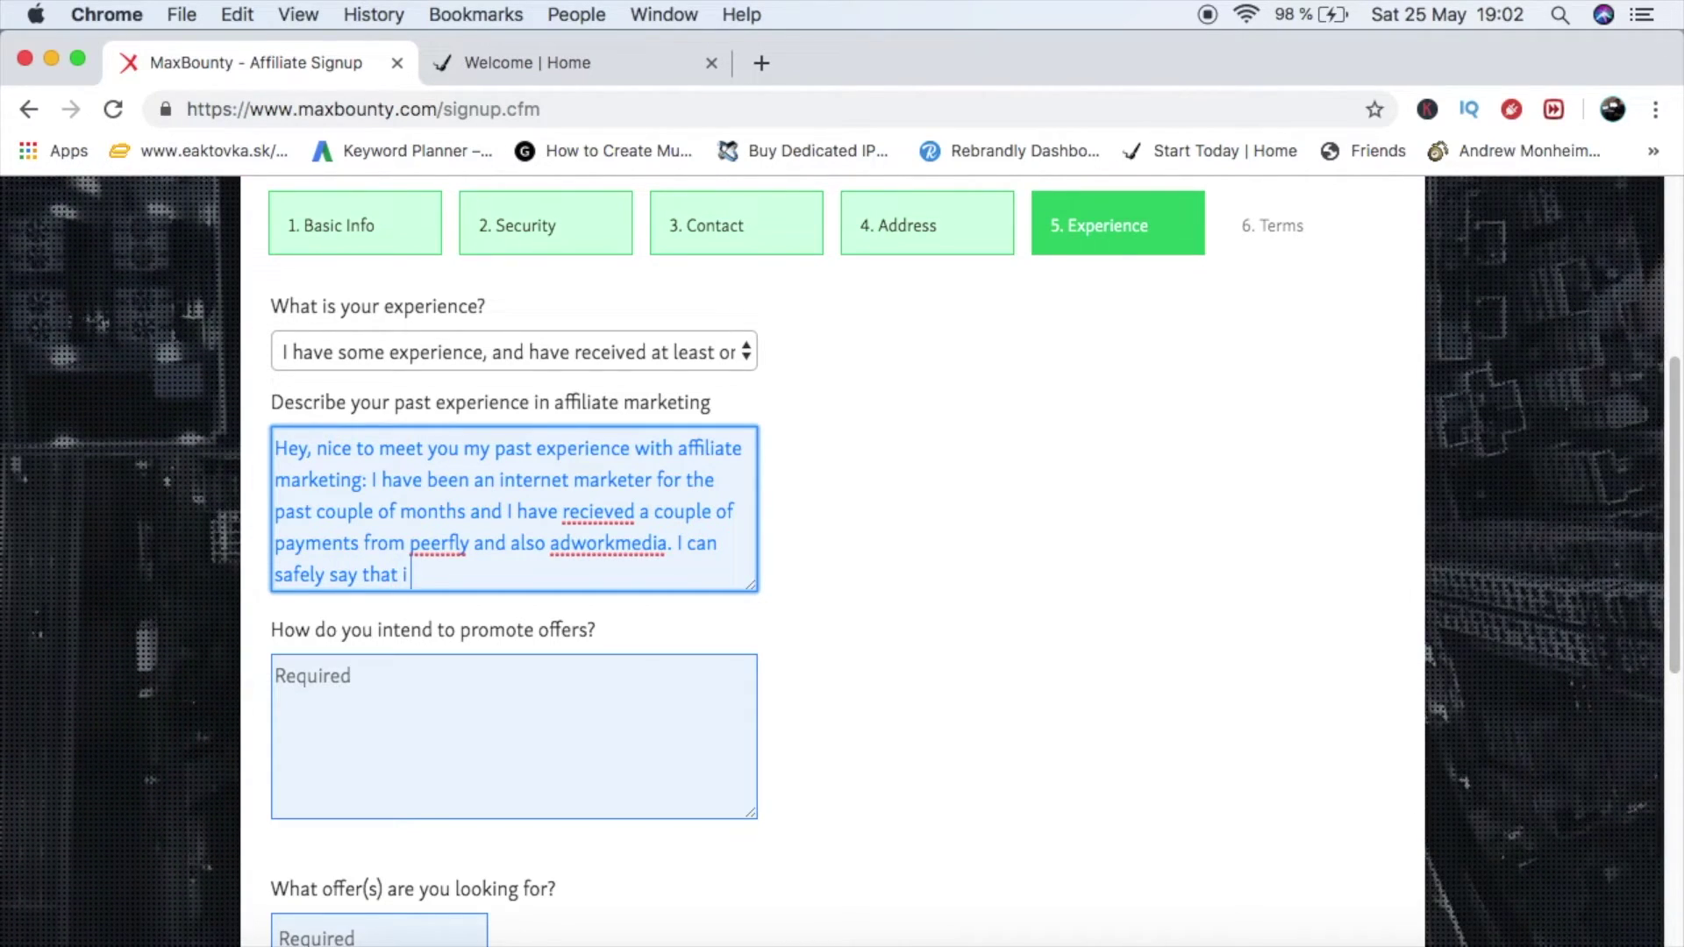
type(" am")
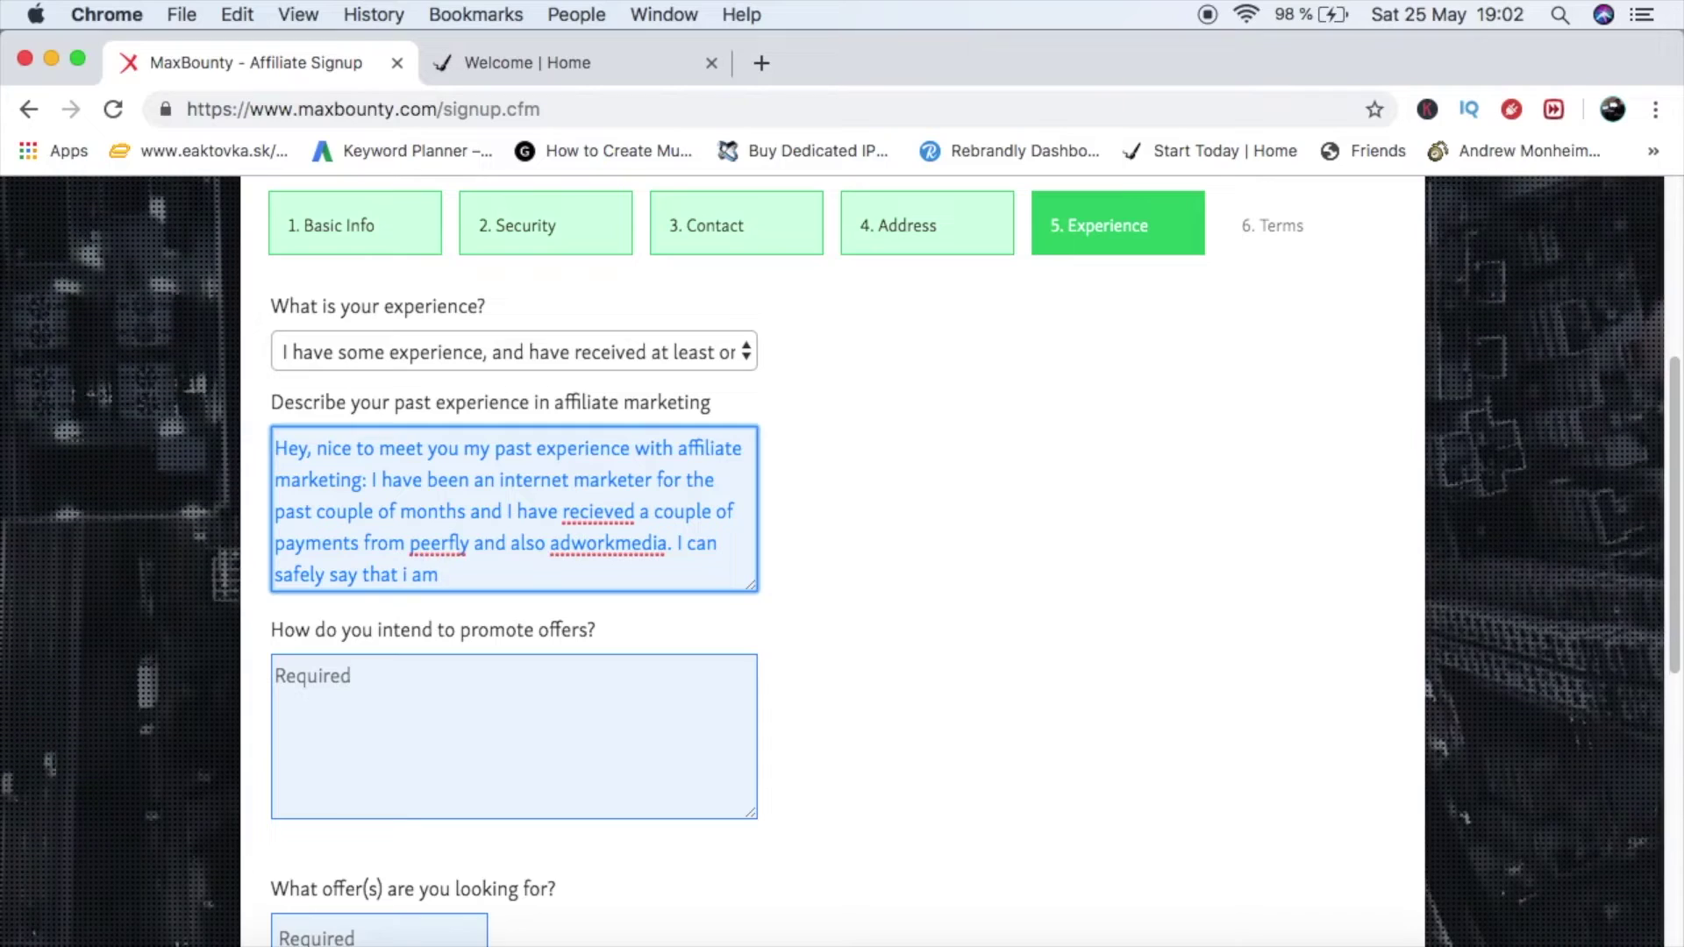
type(" experience")
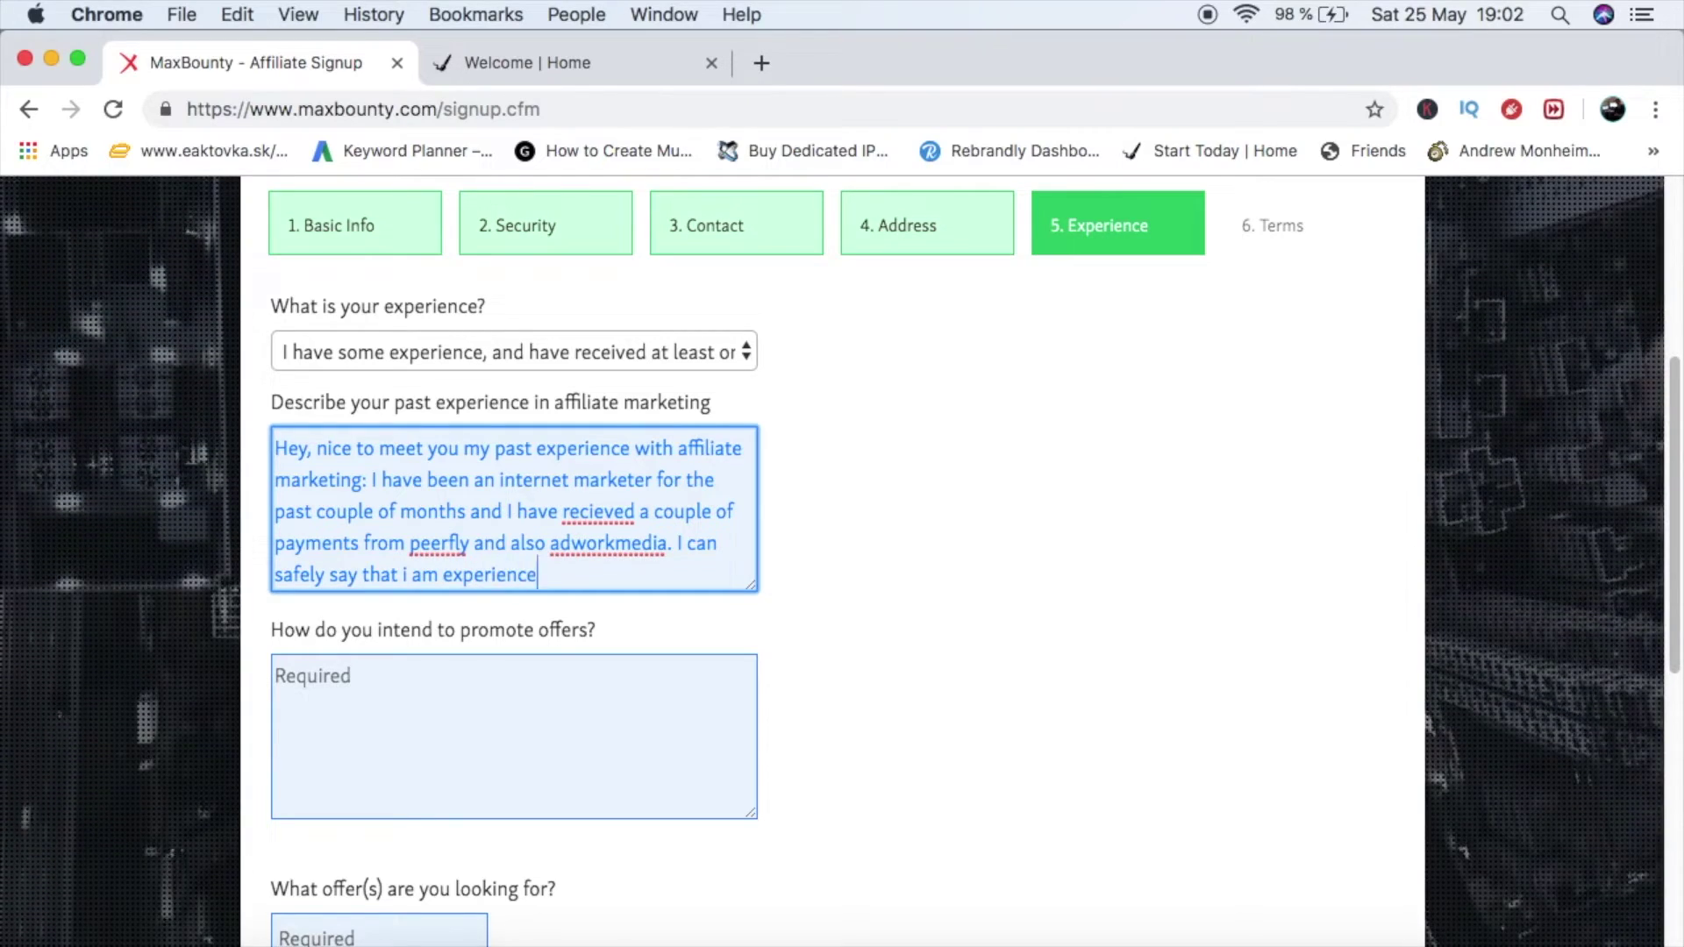
type(" and understand")
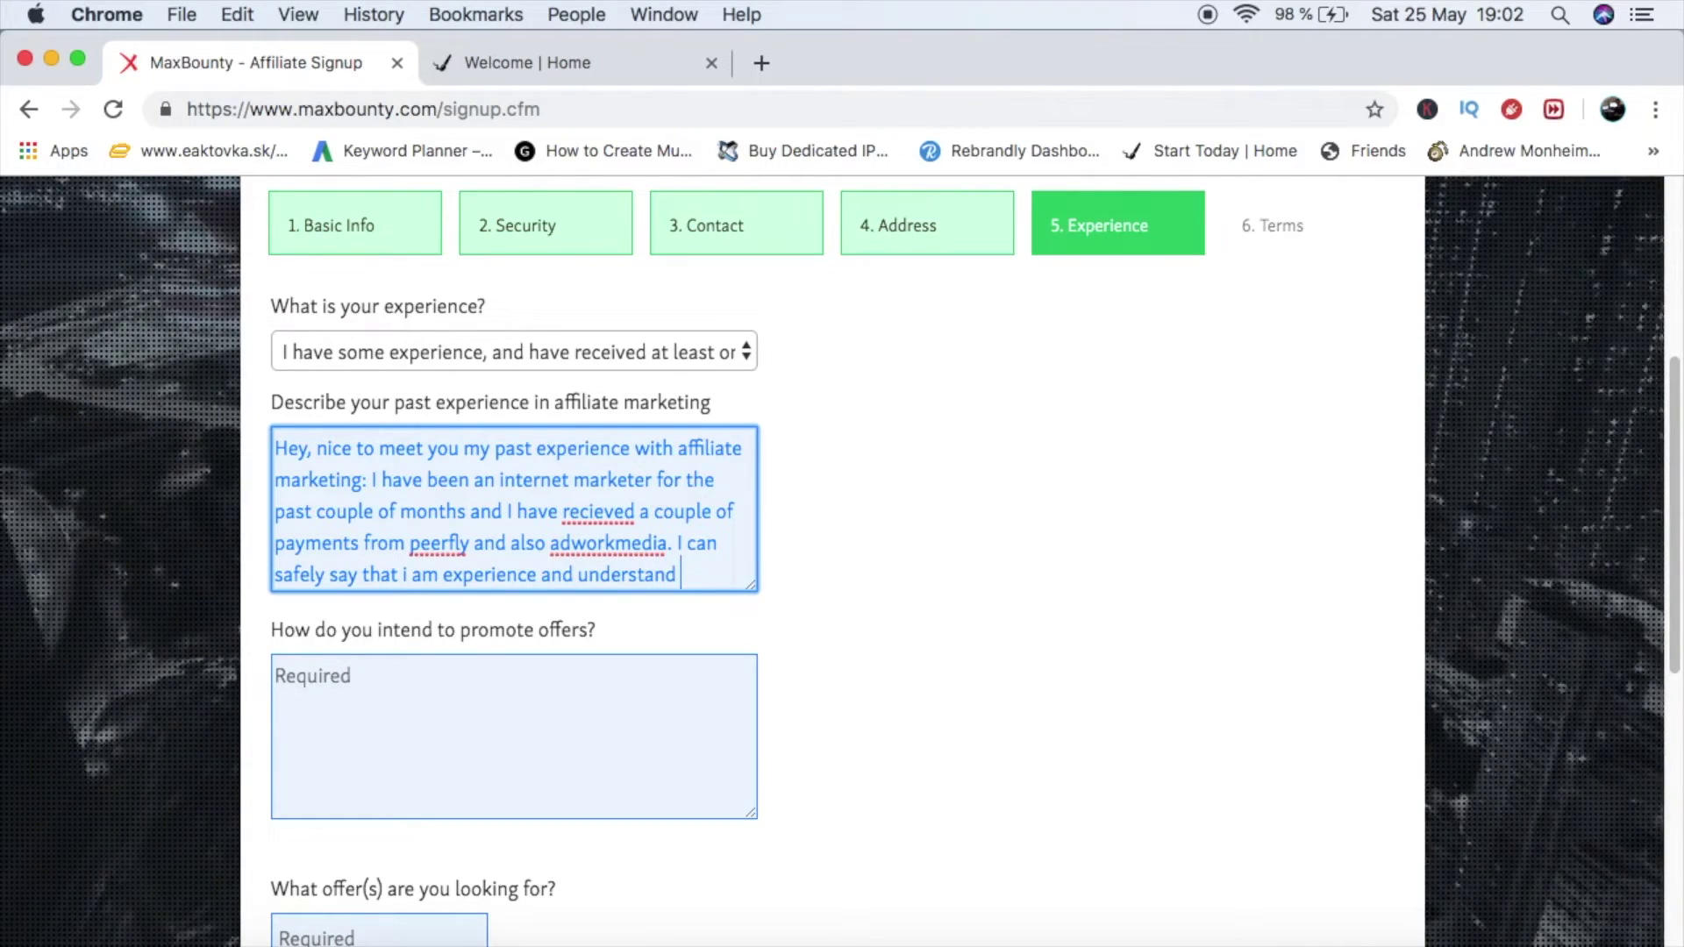
Finish the past experience description with "fully how cpa affiliate marketing works.".
type("fukky")
key("BackSpace")
key("BackSpace")
key("BackSpace")
key("BackSpace")
type("lly how ")
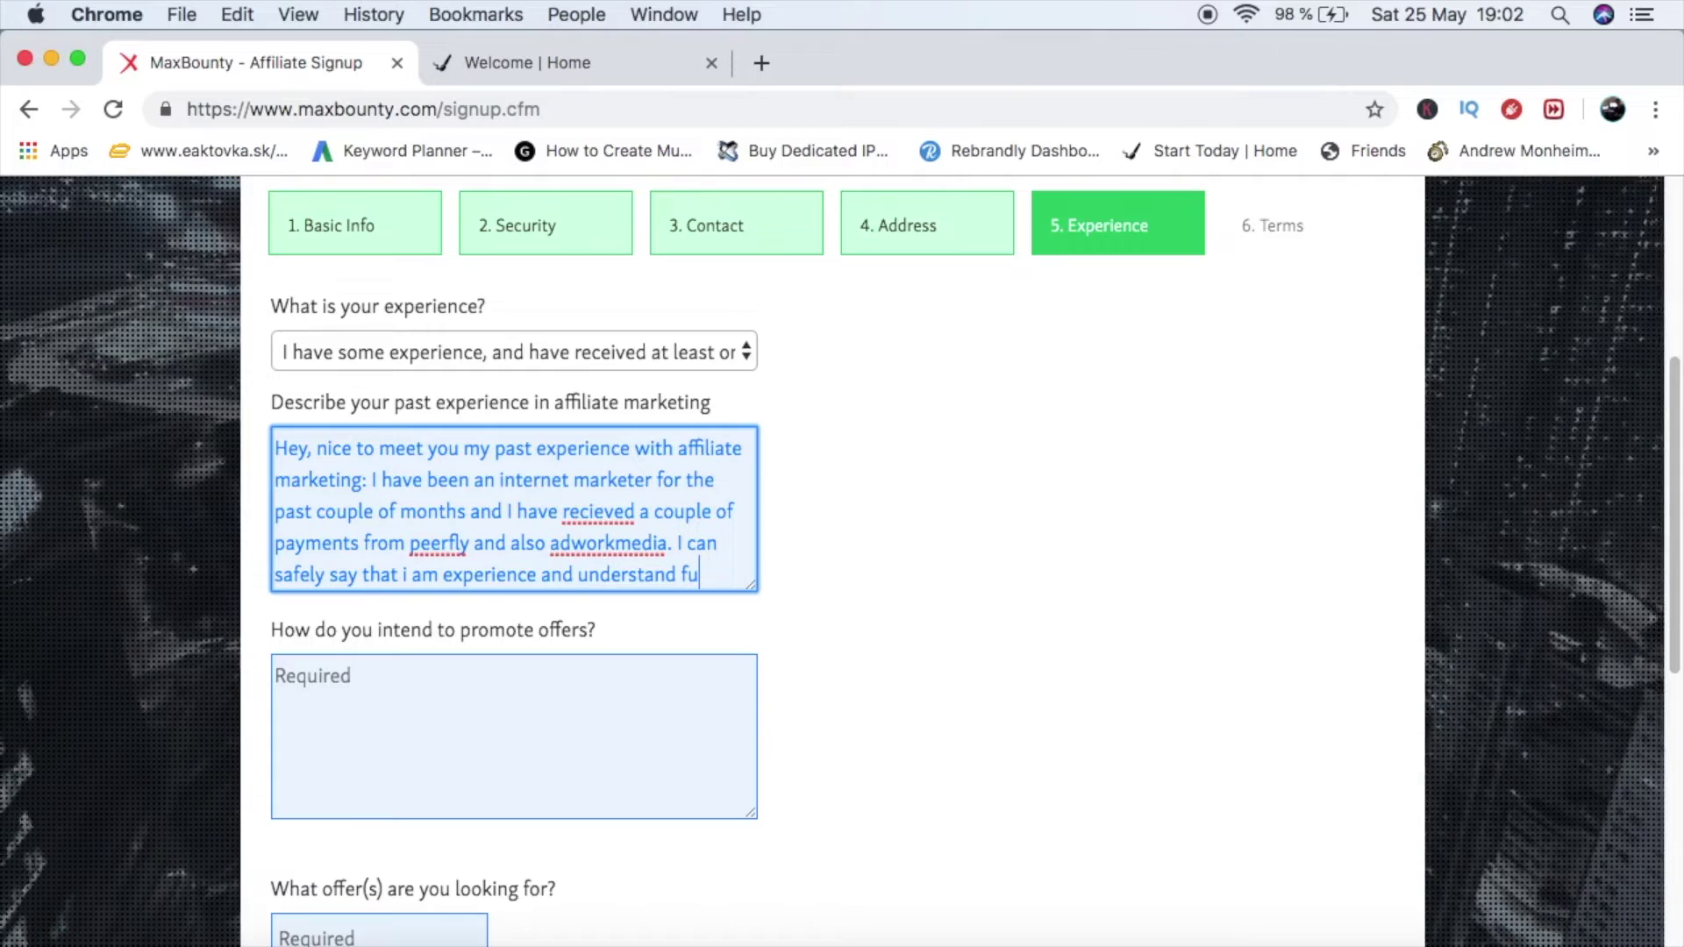
type("cpa ")
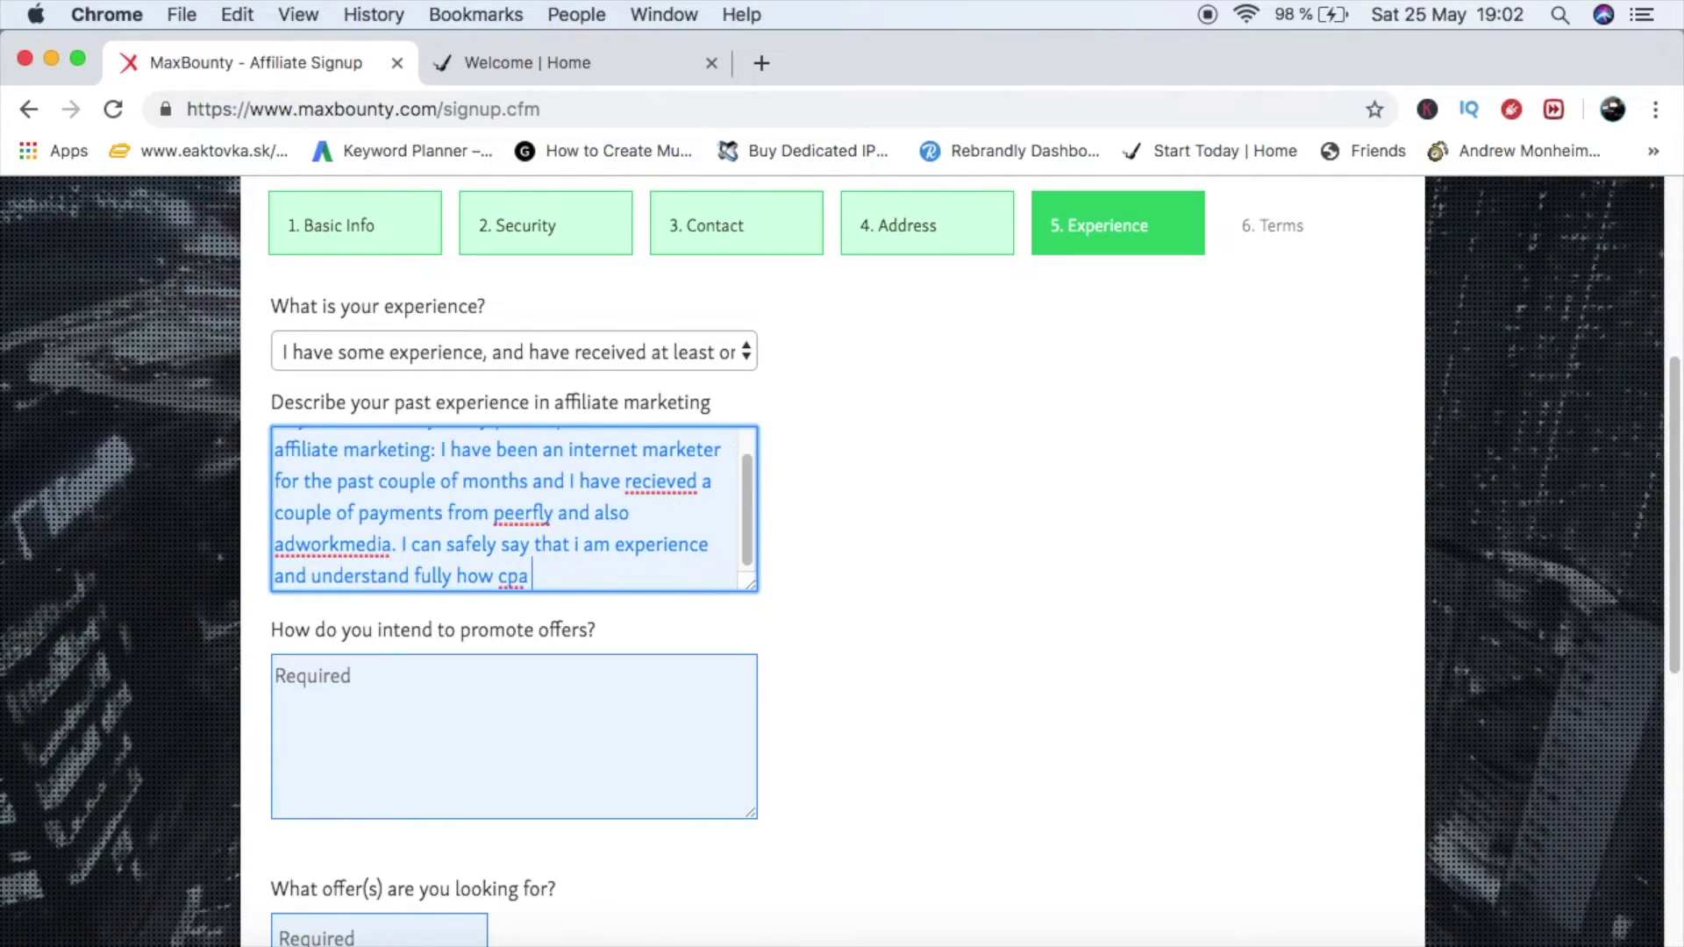
type("affi")
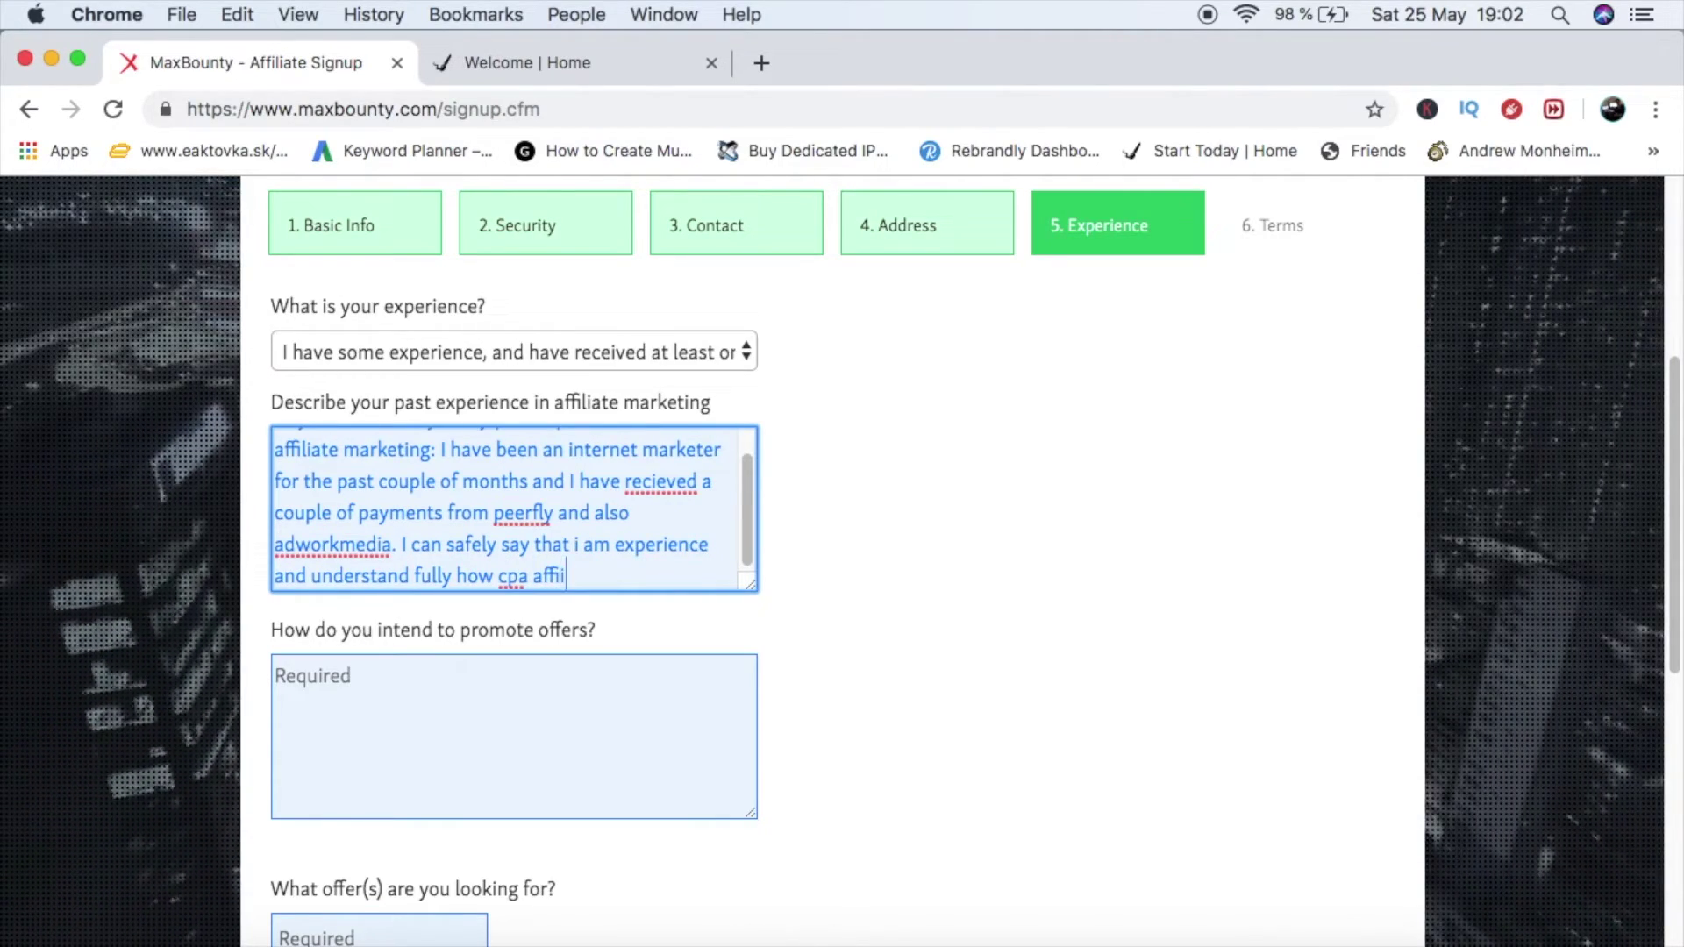
type("liate marketign")
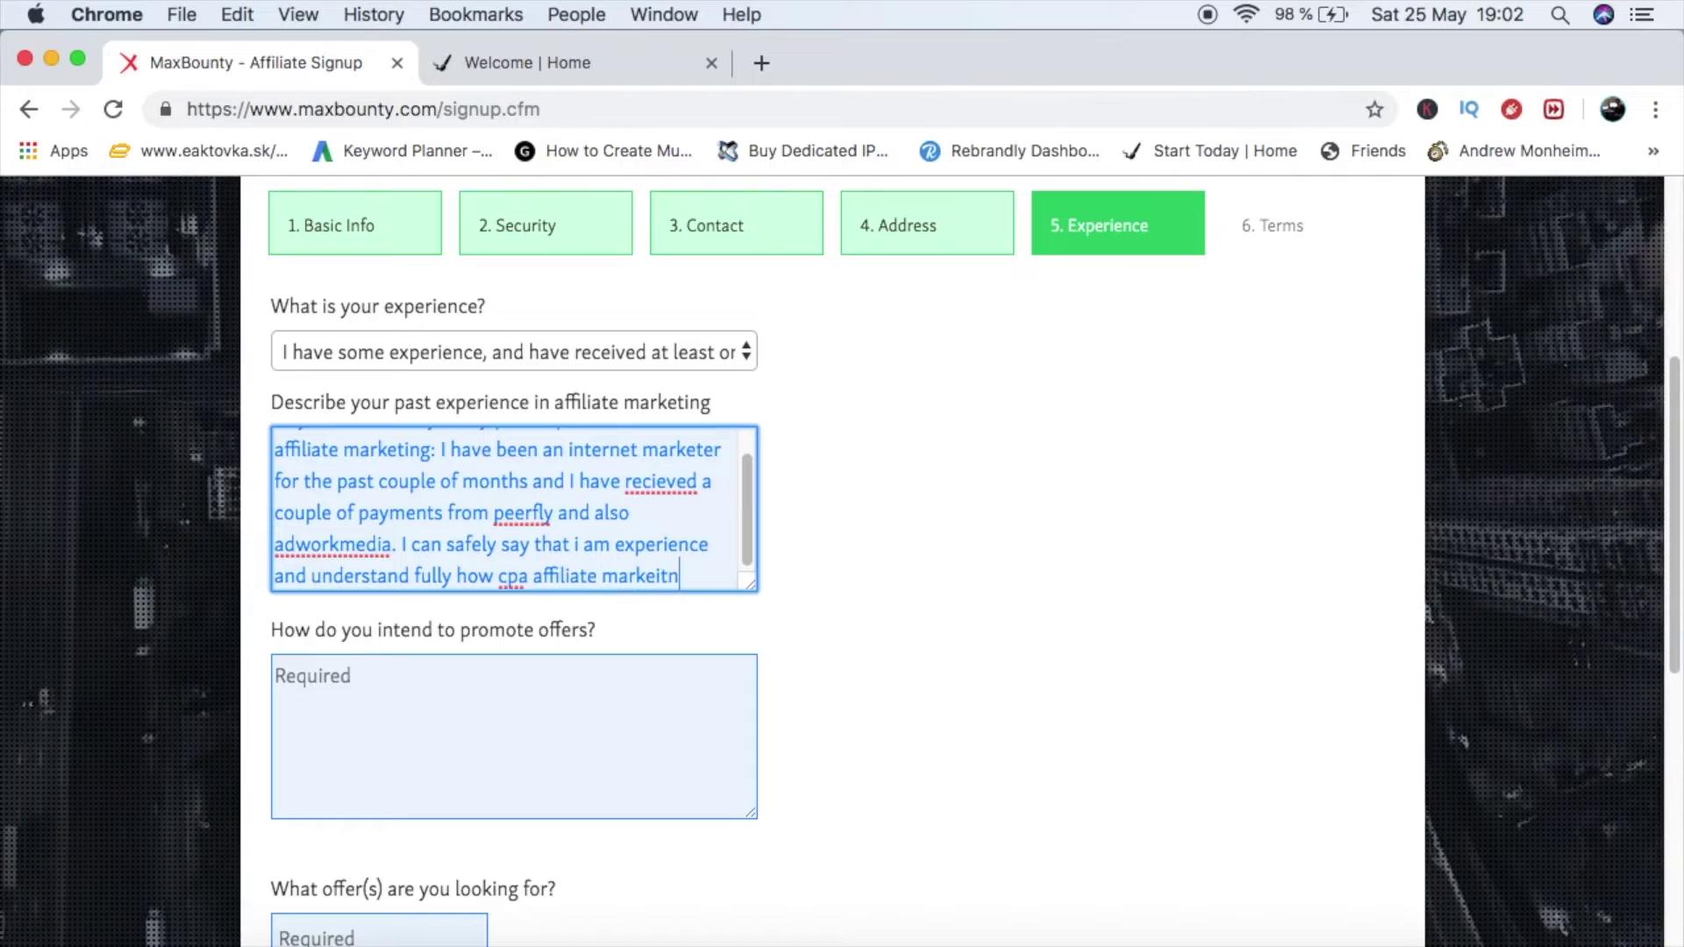
key("BackSpace")
key("BackSpace")
type("ign")
key("BackSpace")
key("BackSpace")
type("g works.")
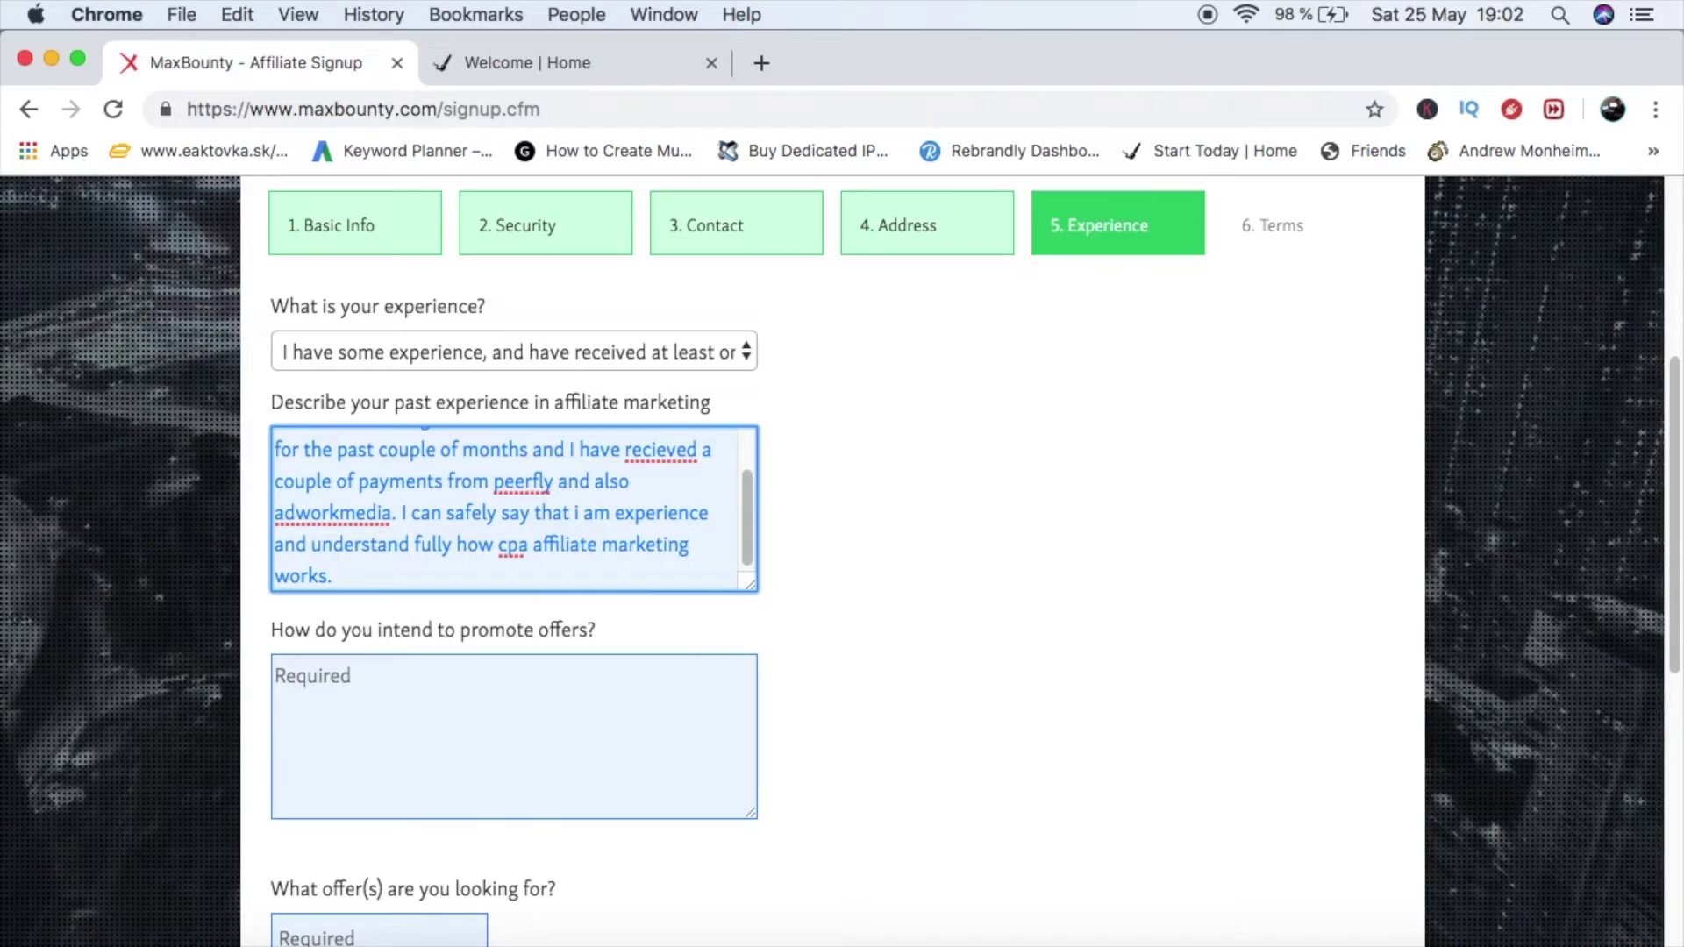
Begin the answer on how offers will be promoted with "I intend to promote the offers mainly with FREE organic traffic".
left_click(489, 719)
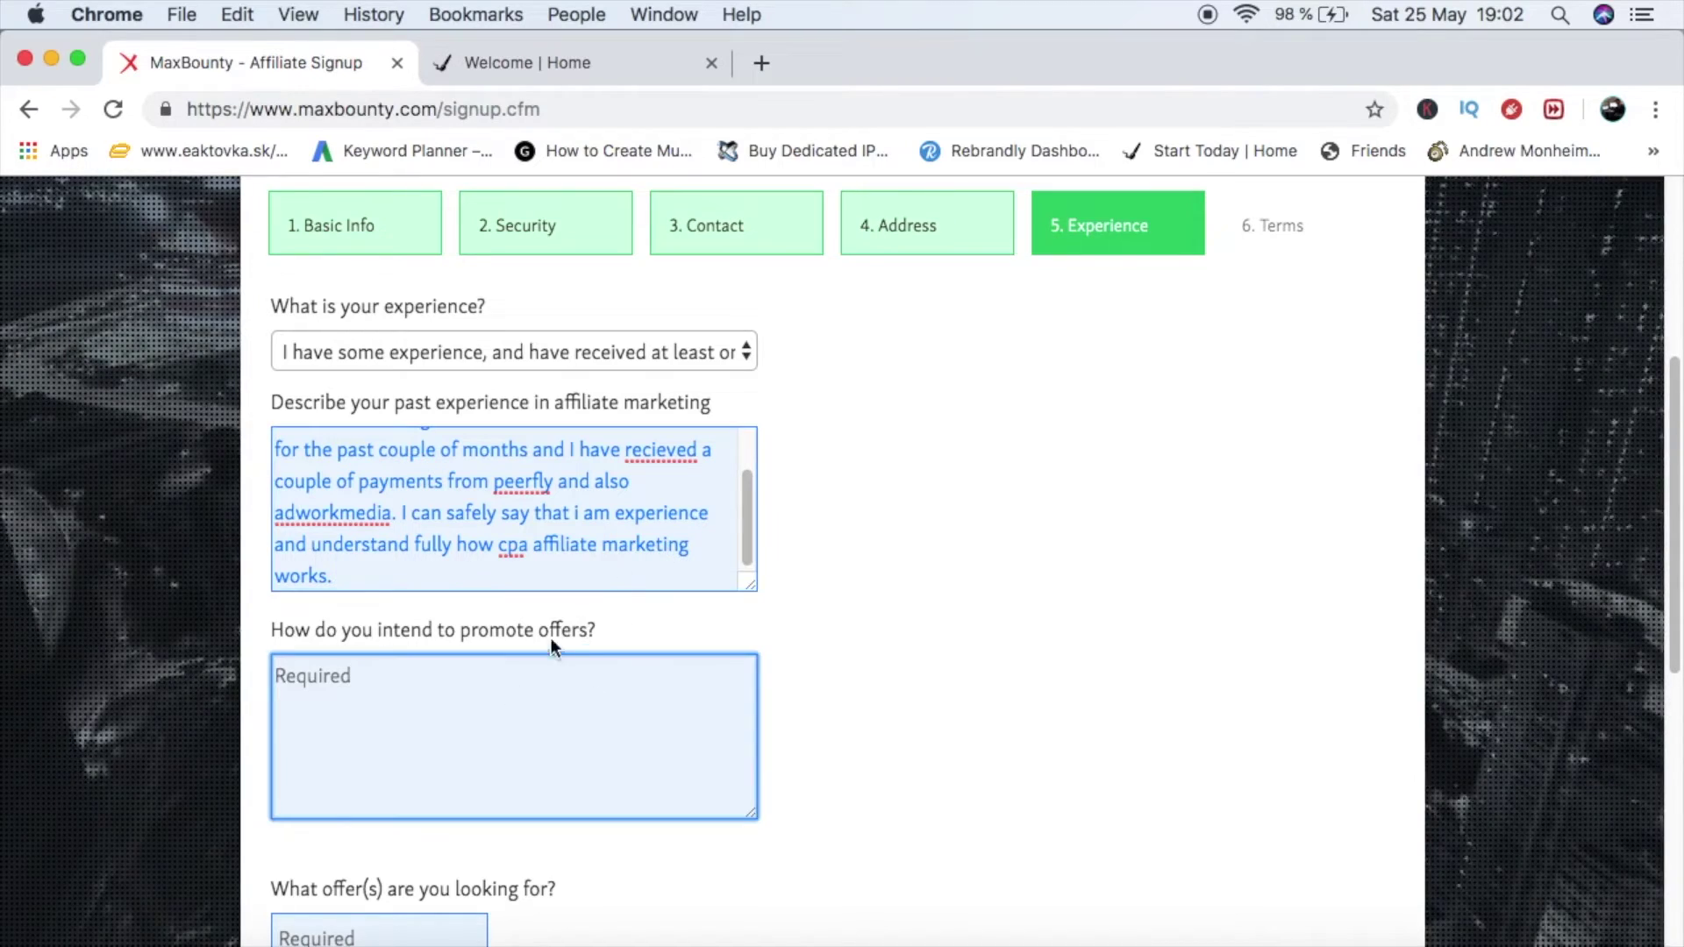
type("I int")
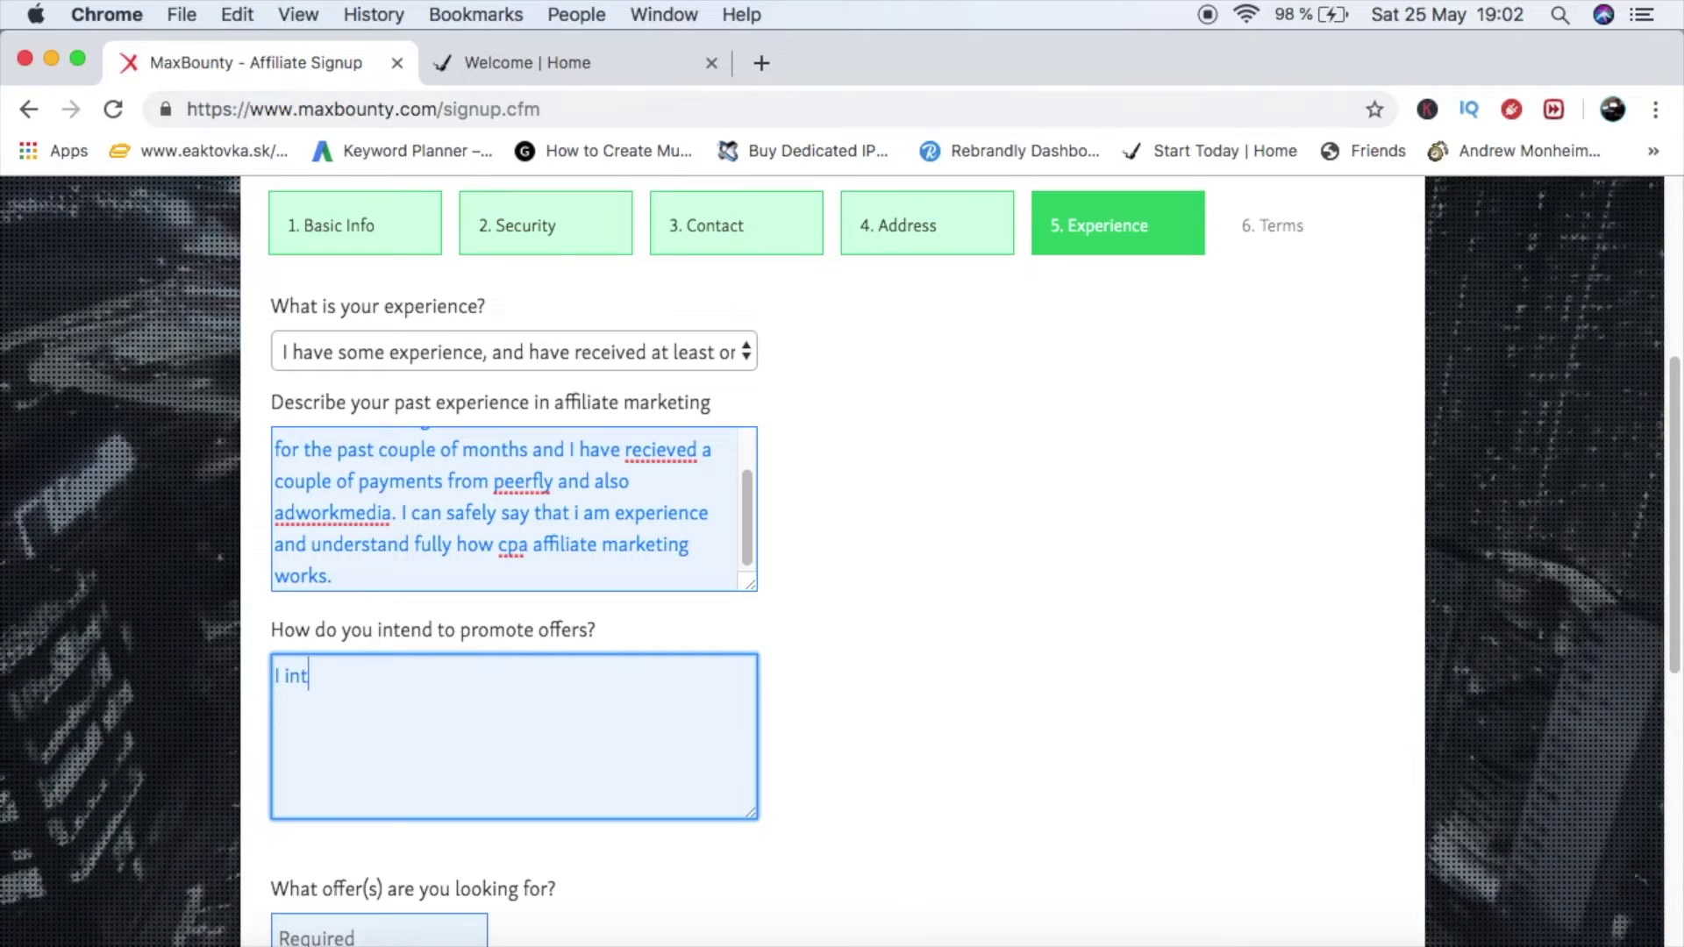
type("end to ")
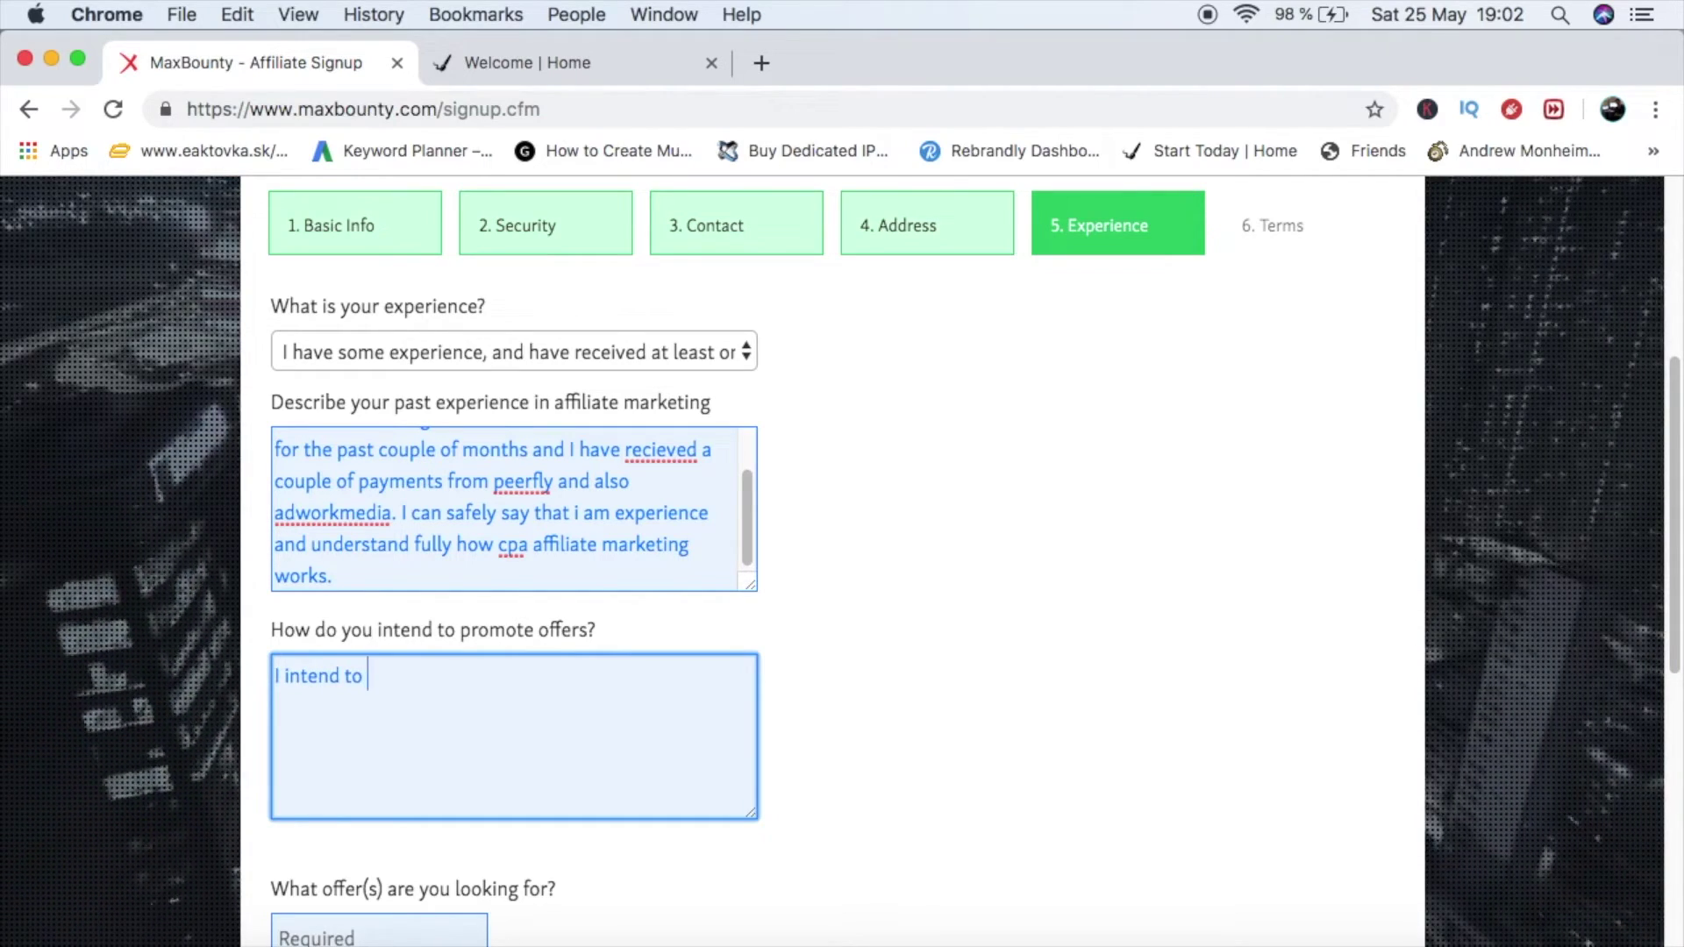
type("promote the offers")
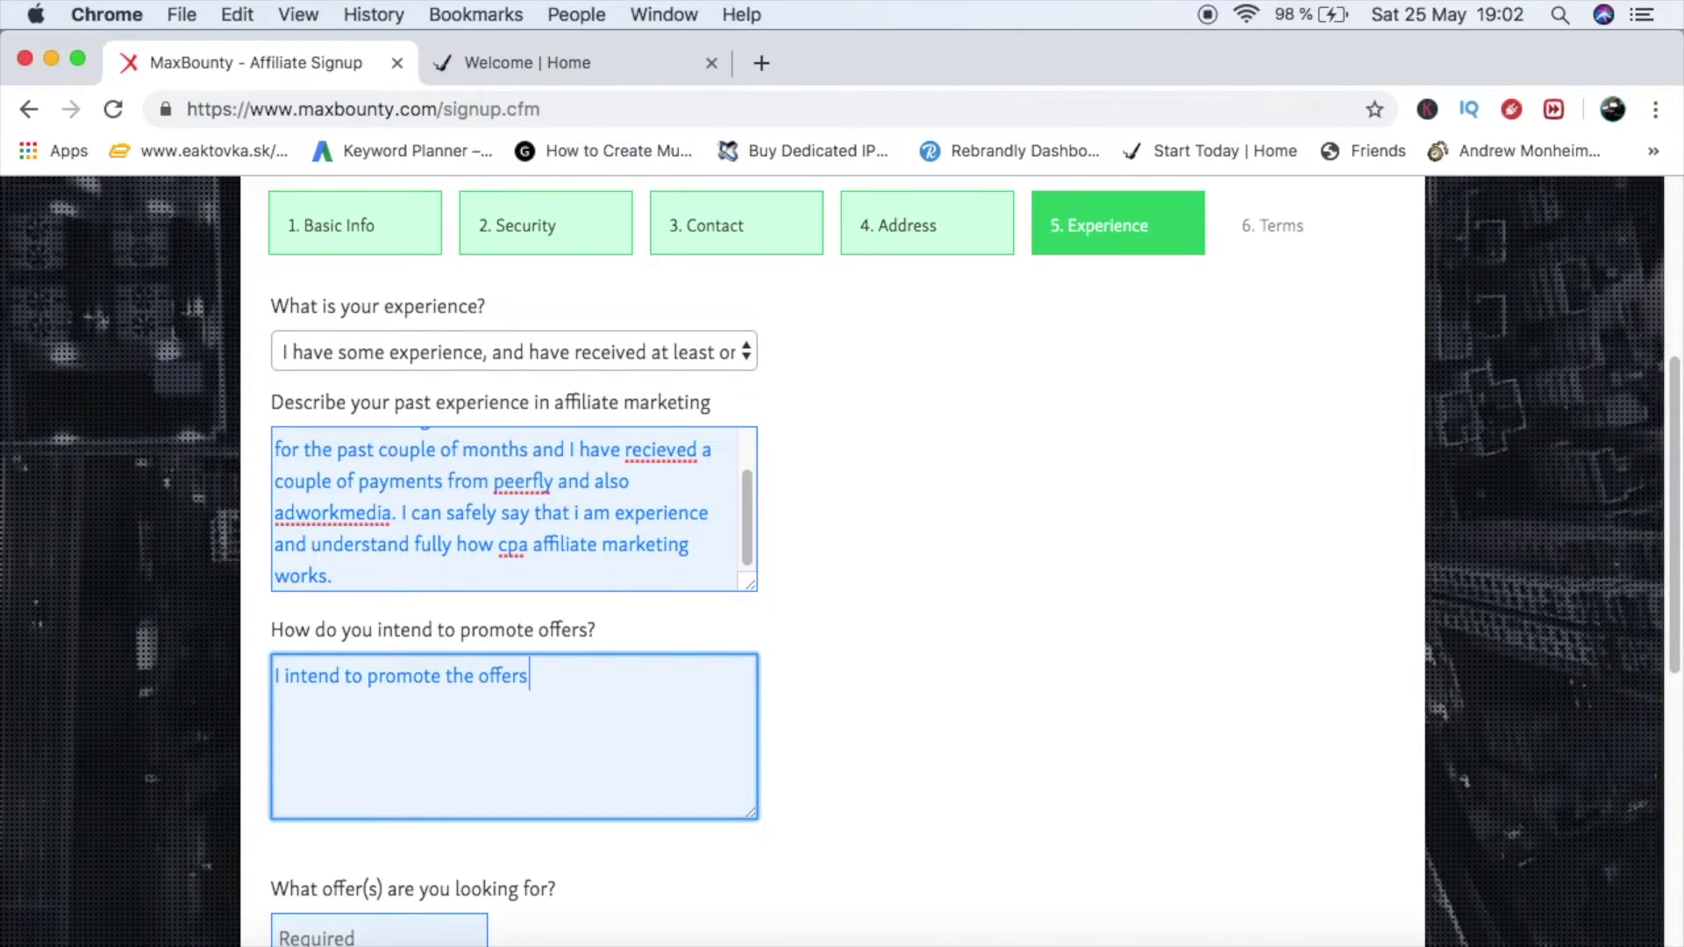
type(" main")
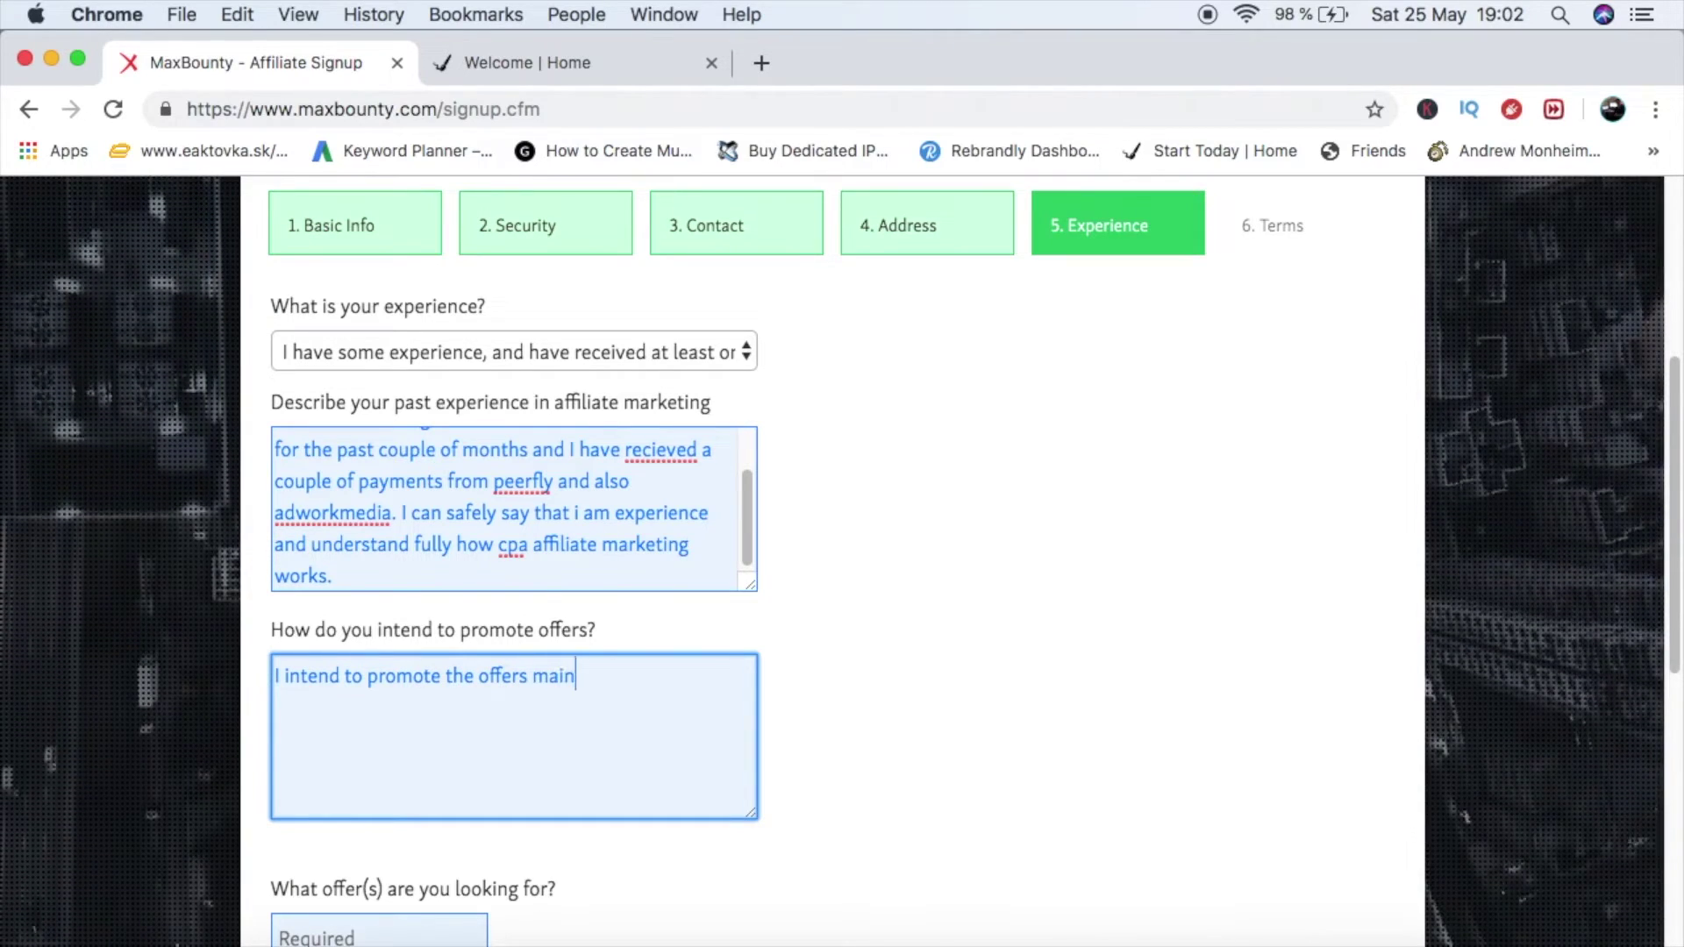
type("ly with")
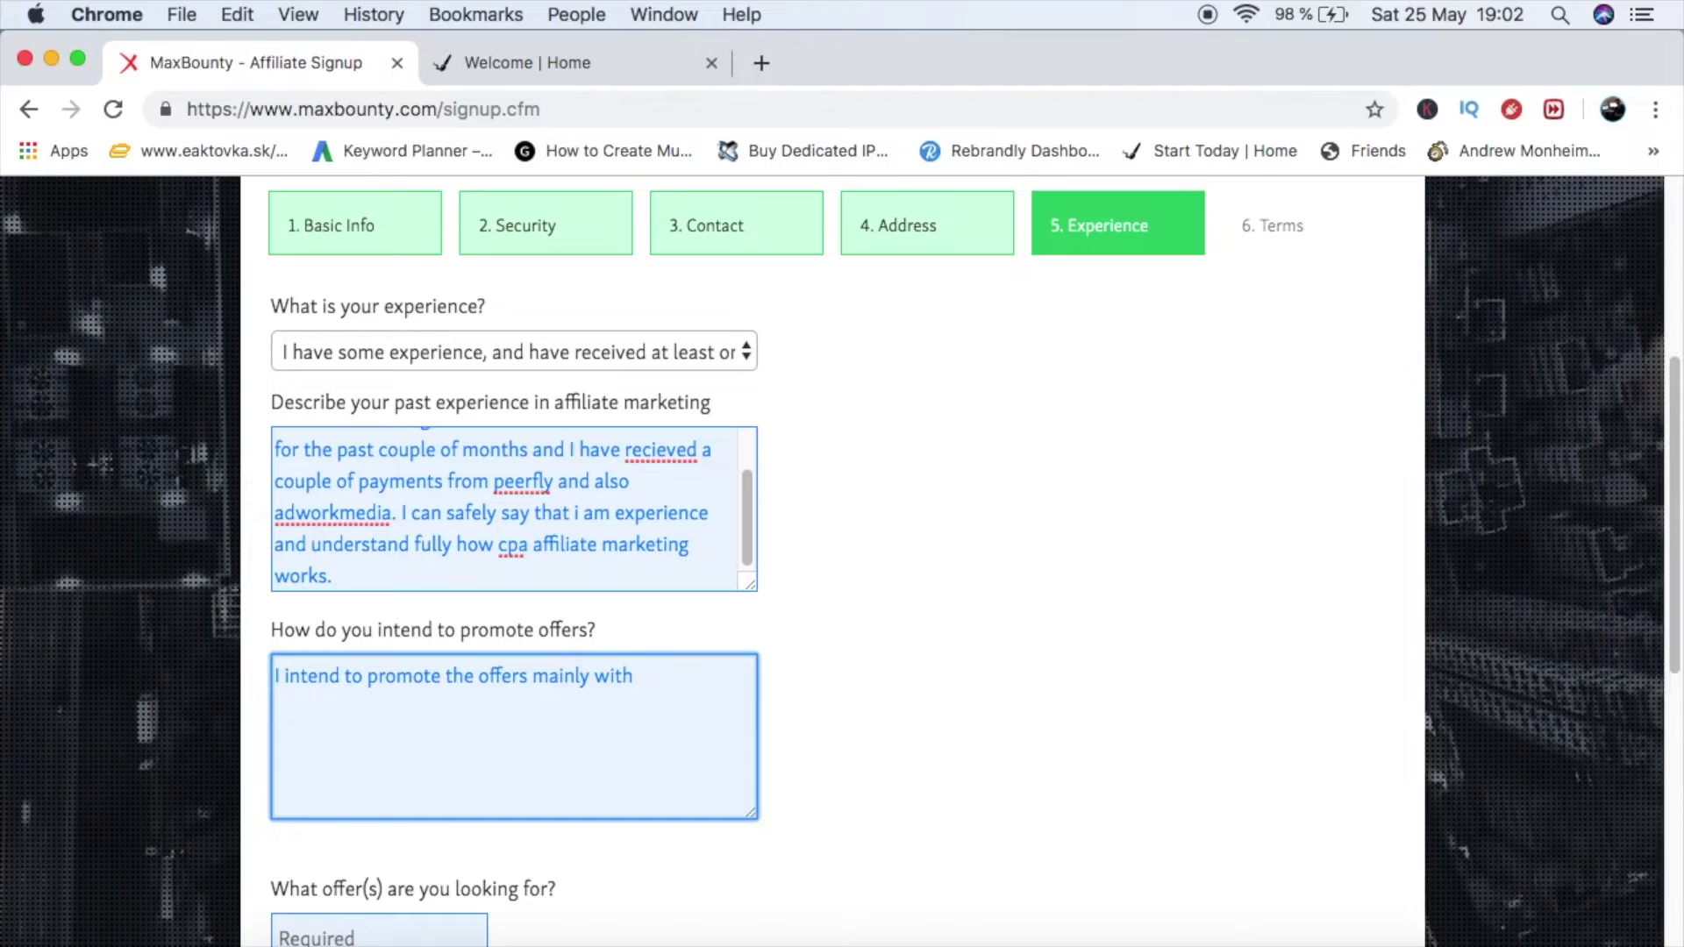
type(" FREE organic traffic")
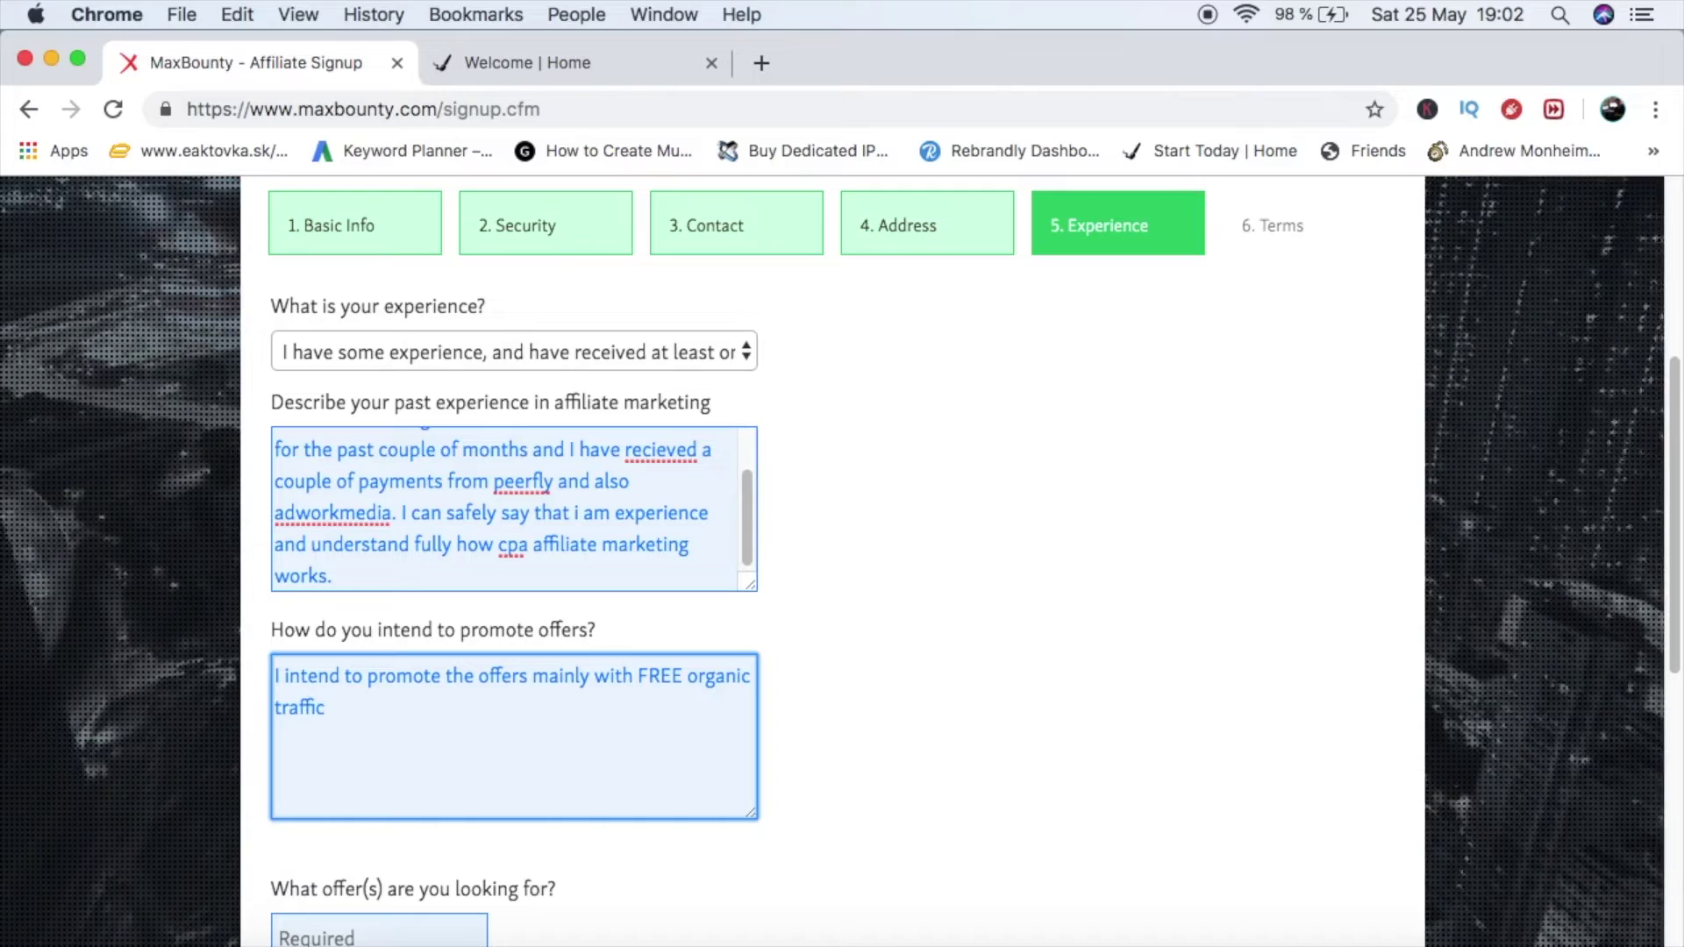
Continue the promotion answer with "which i am going to be driving from my youtube channel my instagram account and also facebook.".
type(" which i am going")
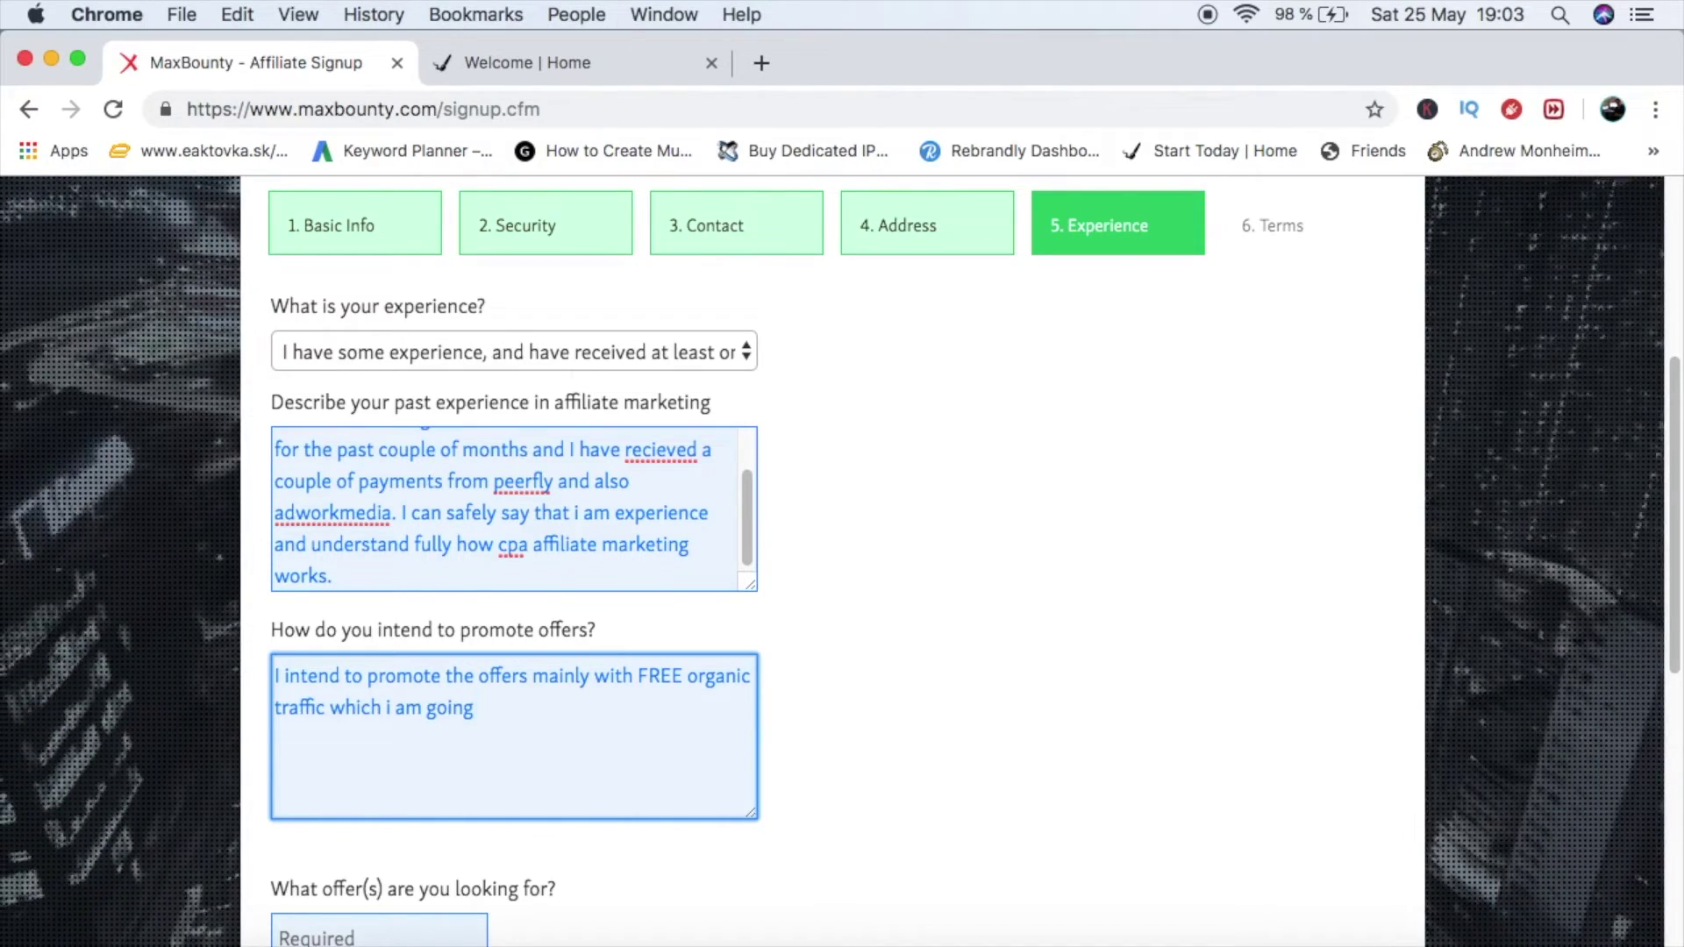
type("to be driving from my youtube")
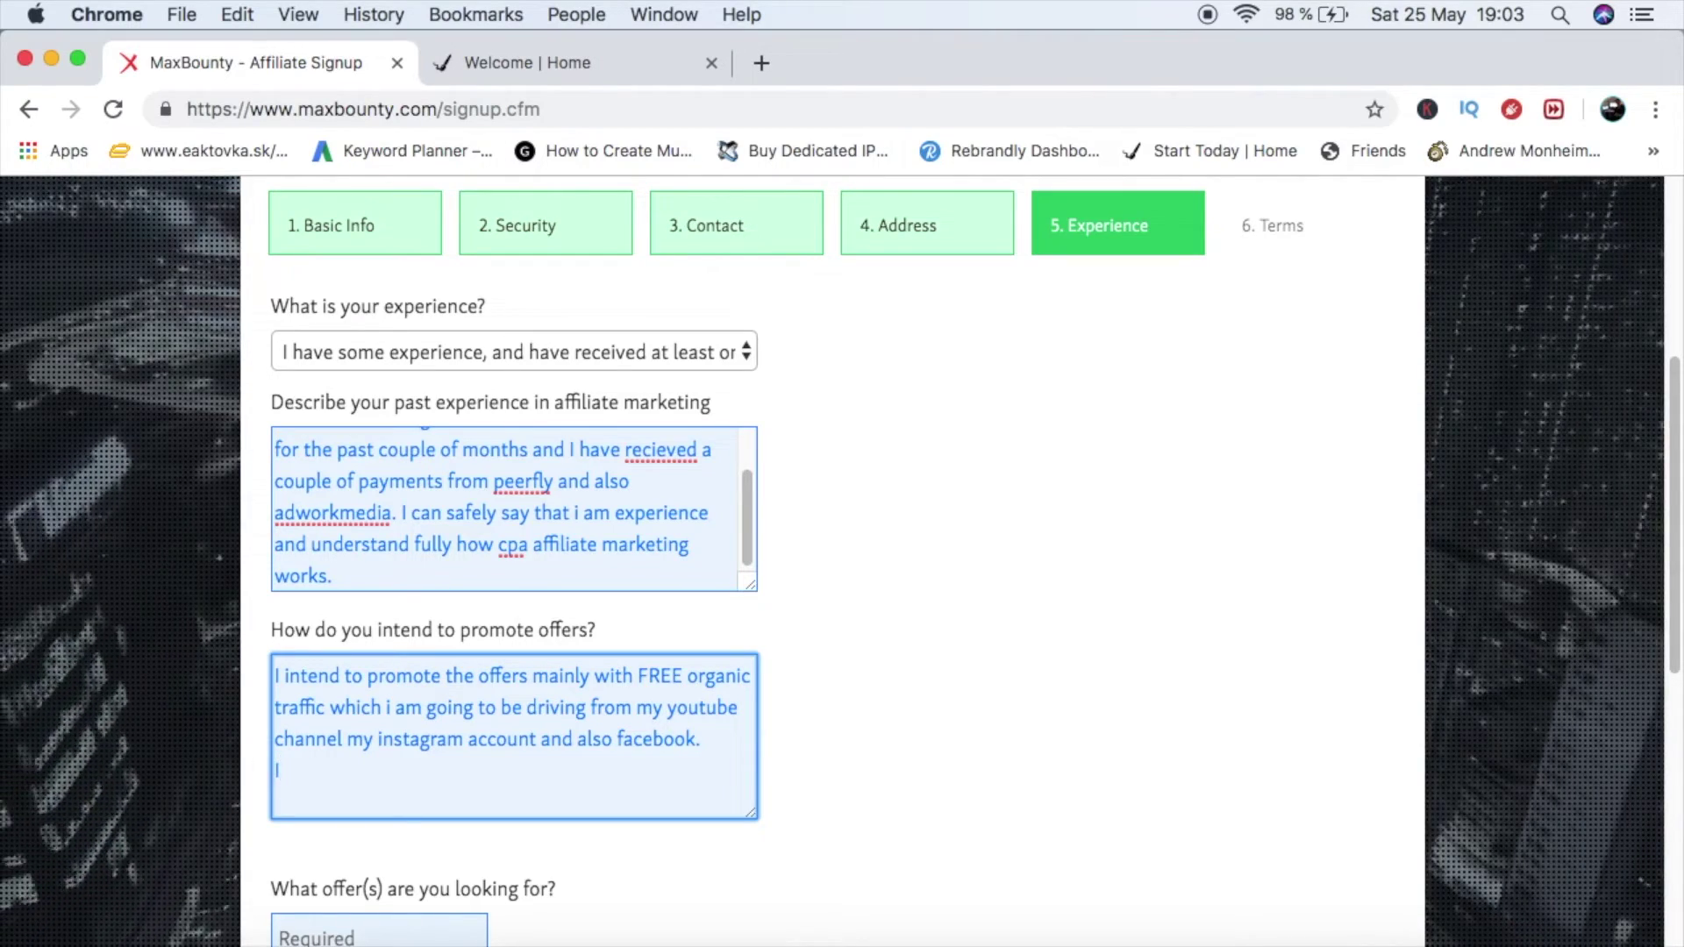
Extend the sentence after "facebook" with "since i have the most experience with these traffic sources.".
key("BackSpace")
key("BackSpace")
type("since")
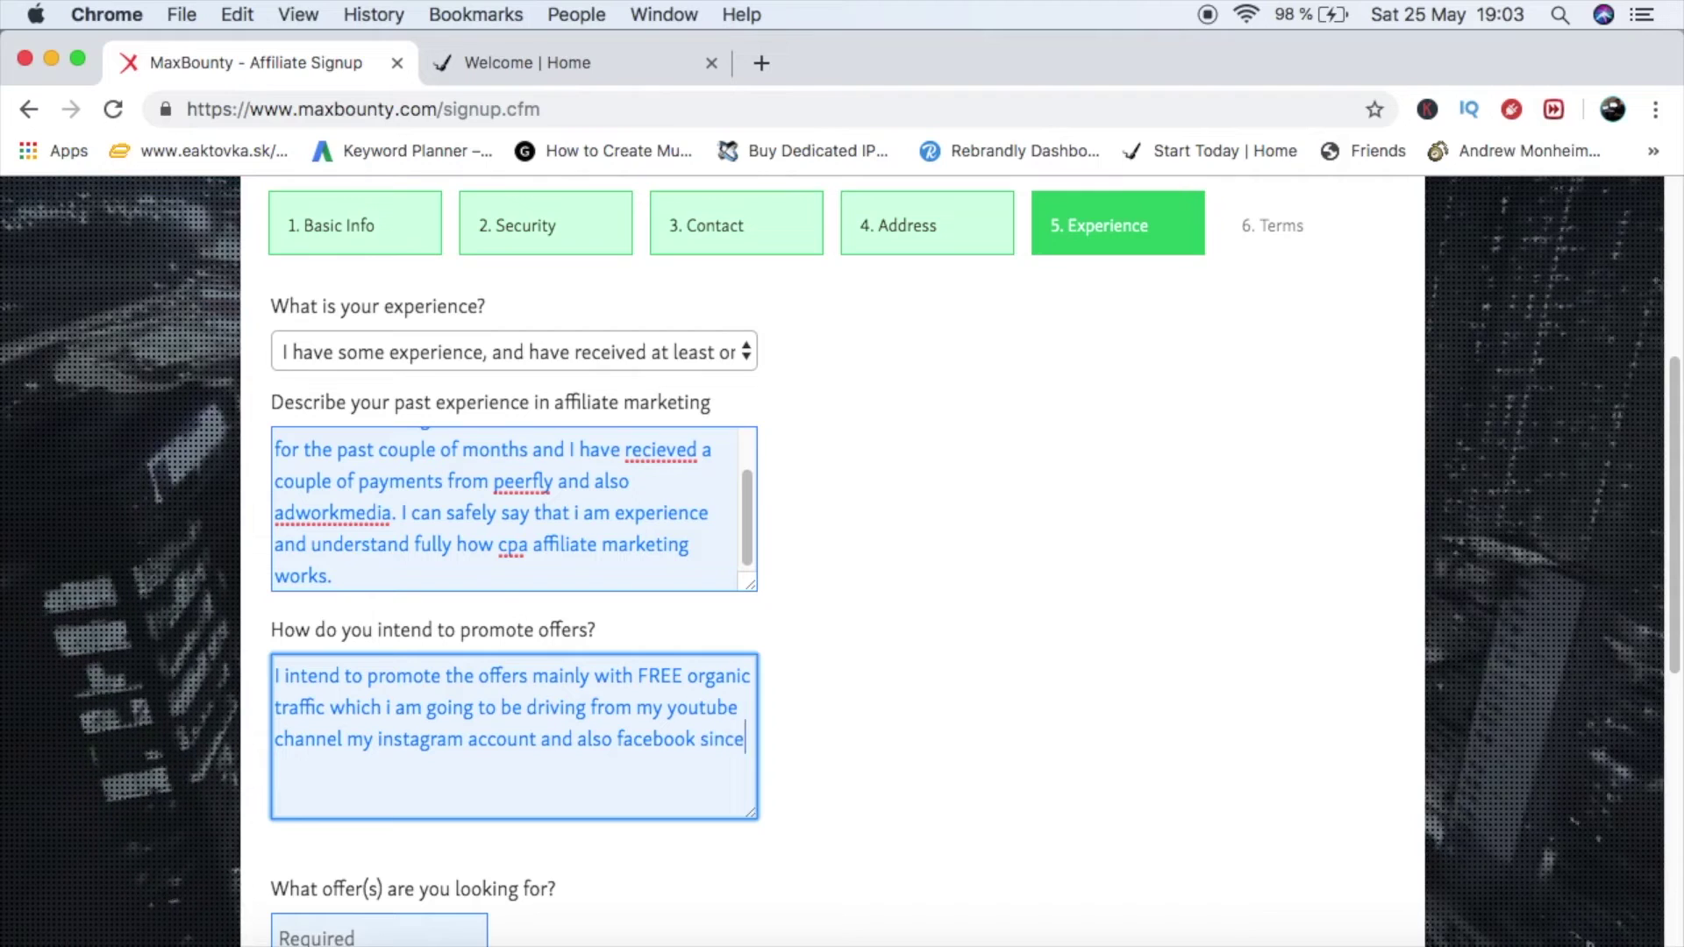
type(" i have the most experie")
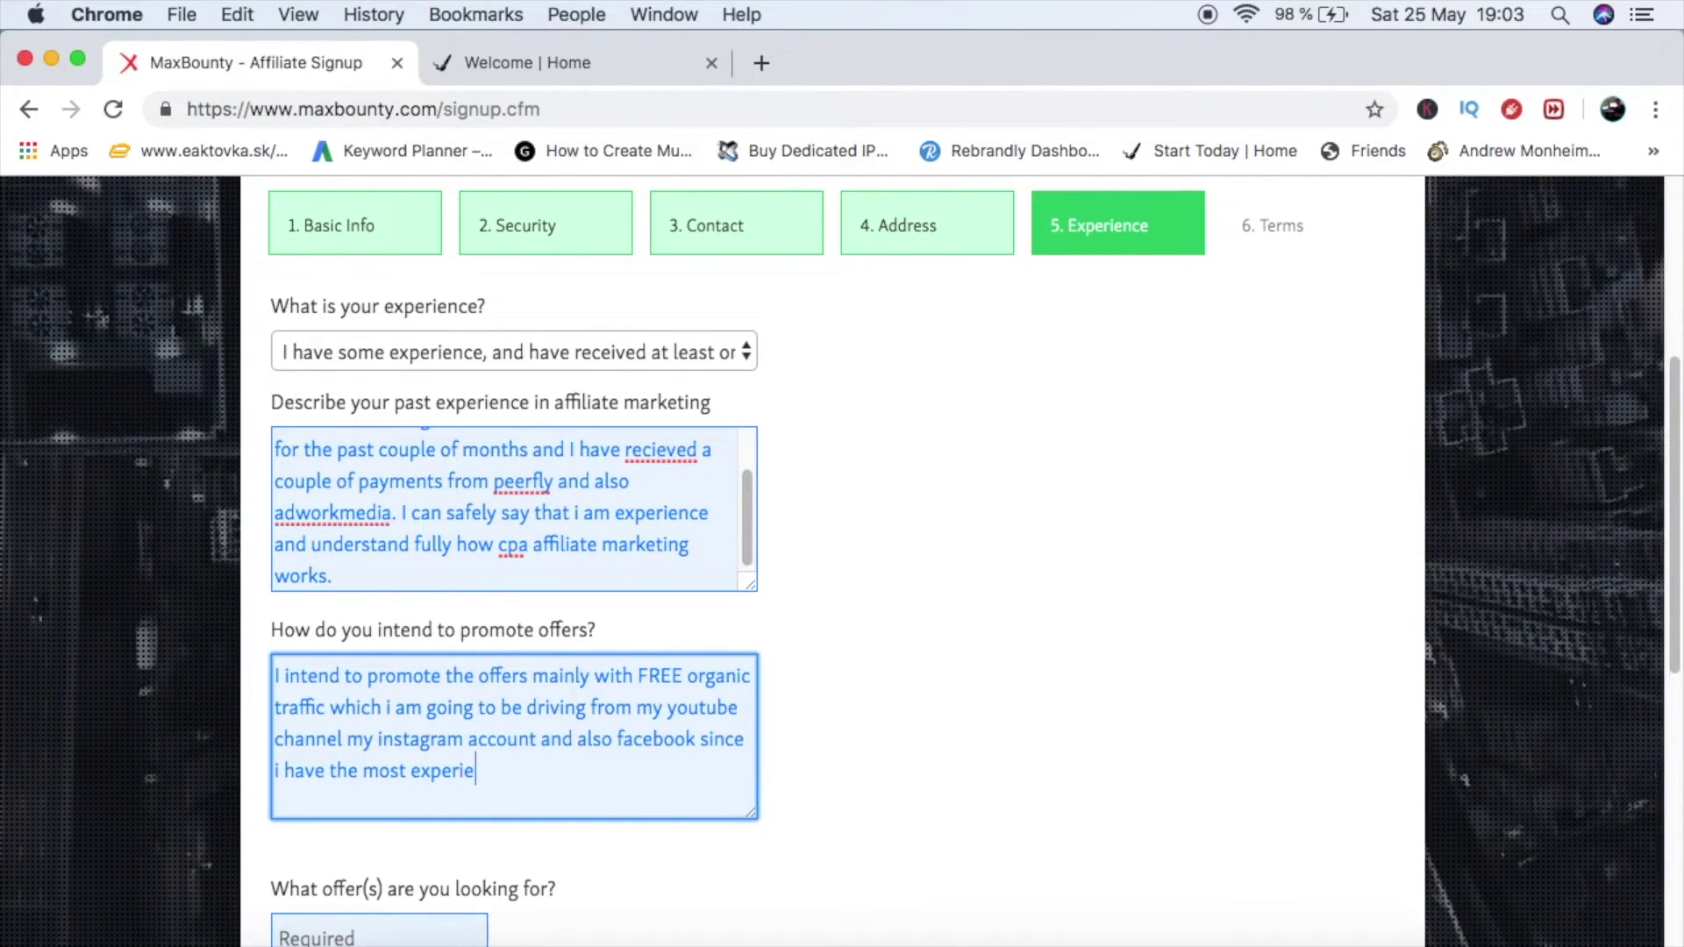
type("nce with these traffic sources.")
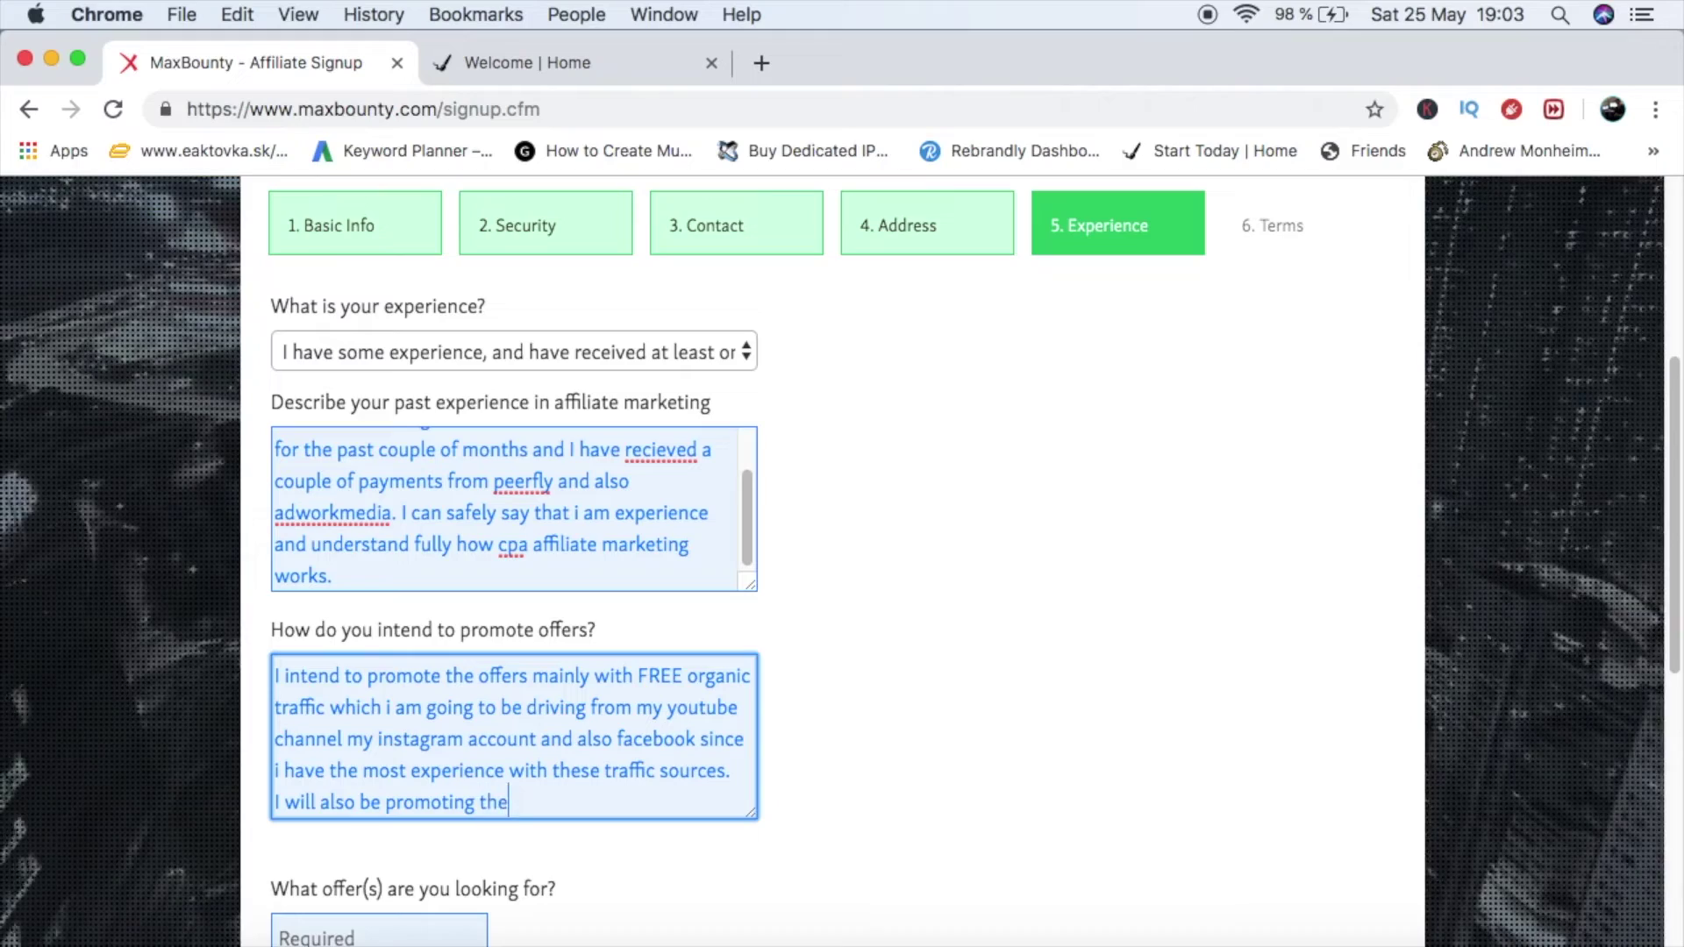
Add "I will also be promoting offers with my email list with over 25k Subsribers" on a new line of the promotion answer.
key("BackSpace")
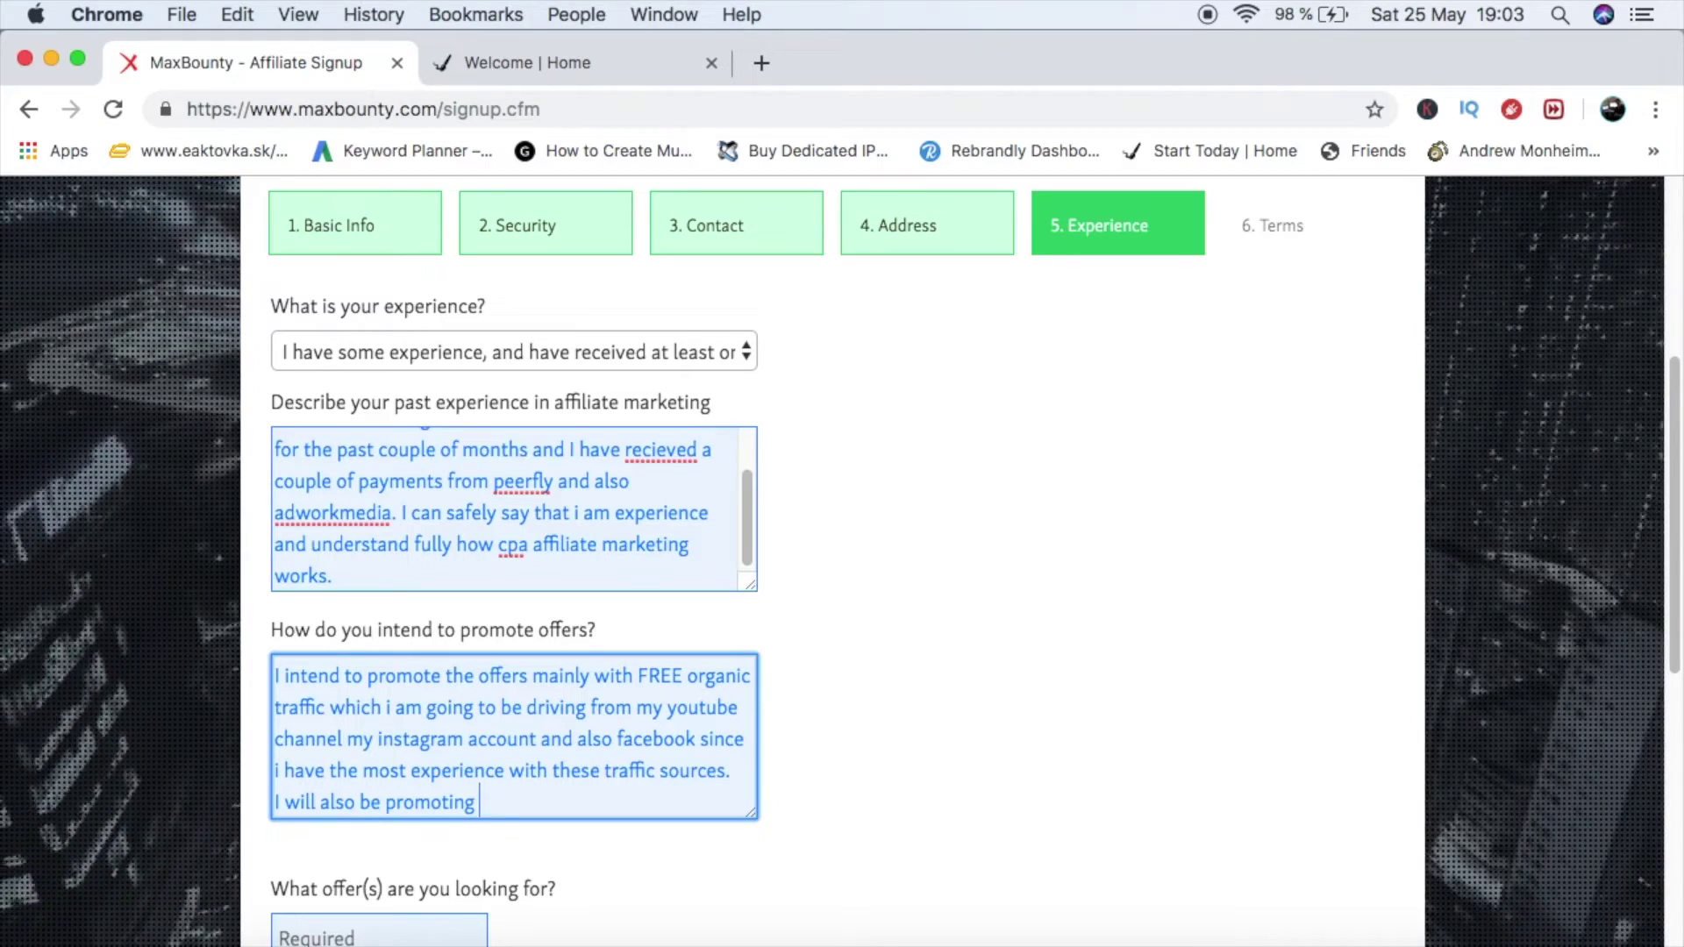
type("ofe")
key("BackSpace")
type("fers w")
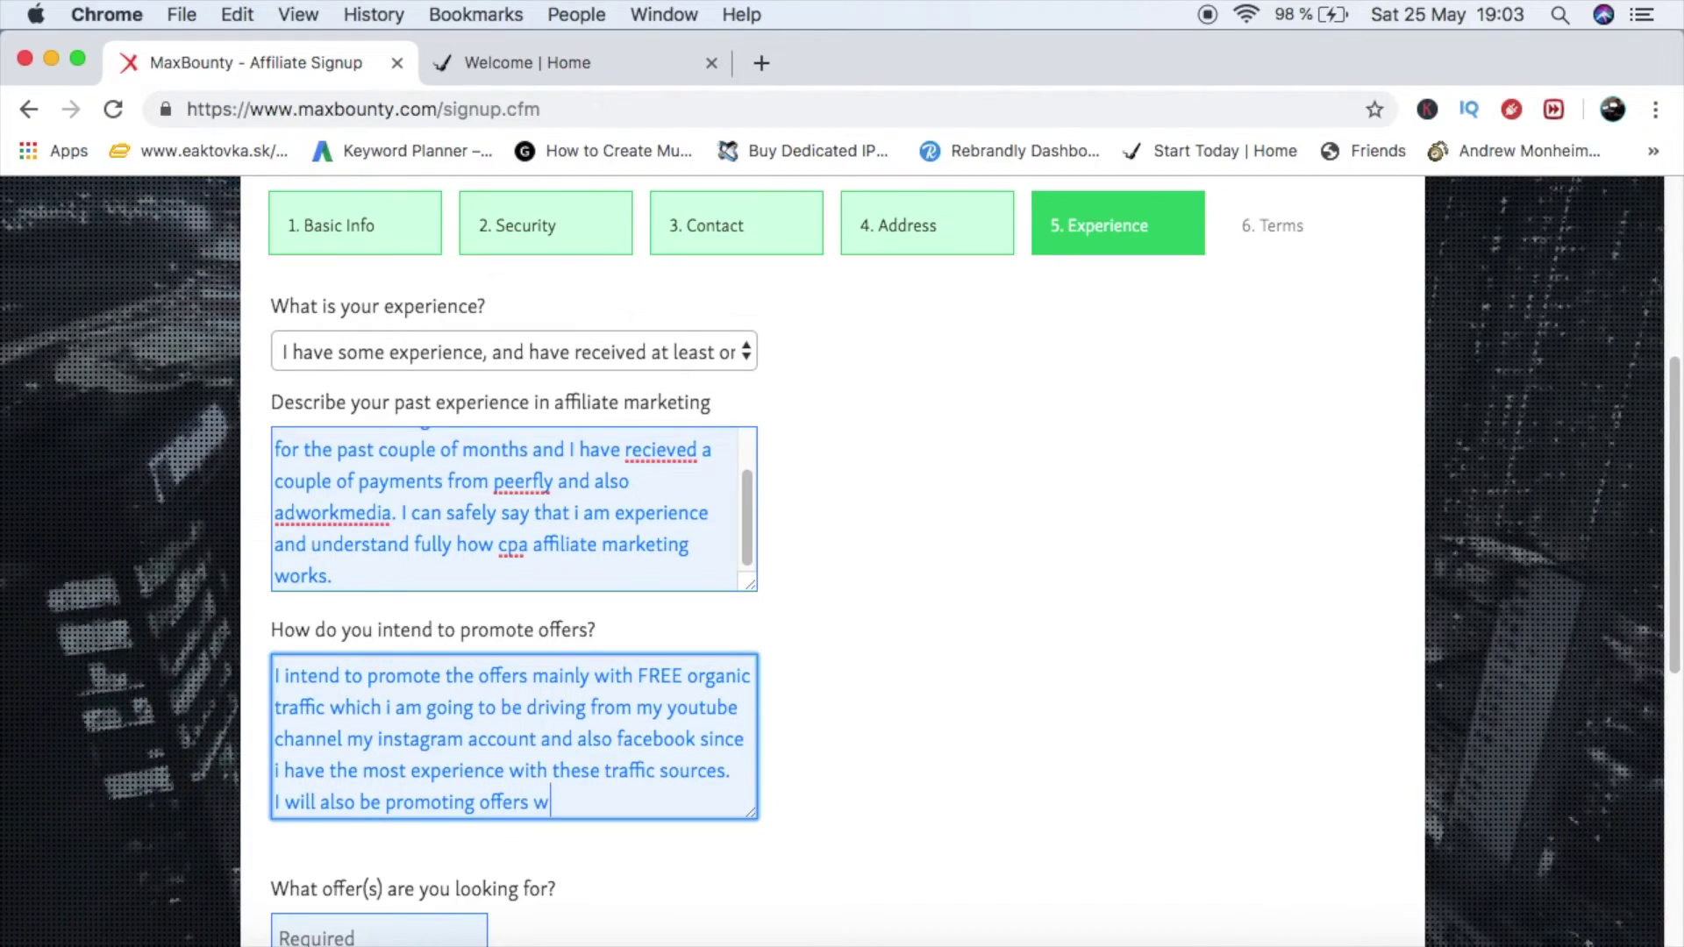
type("ith my e")
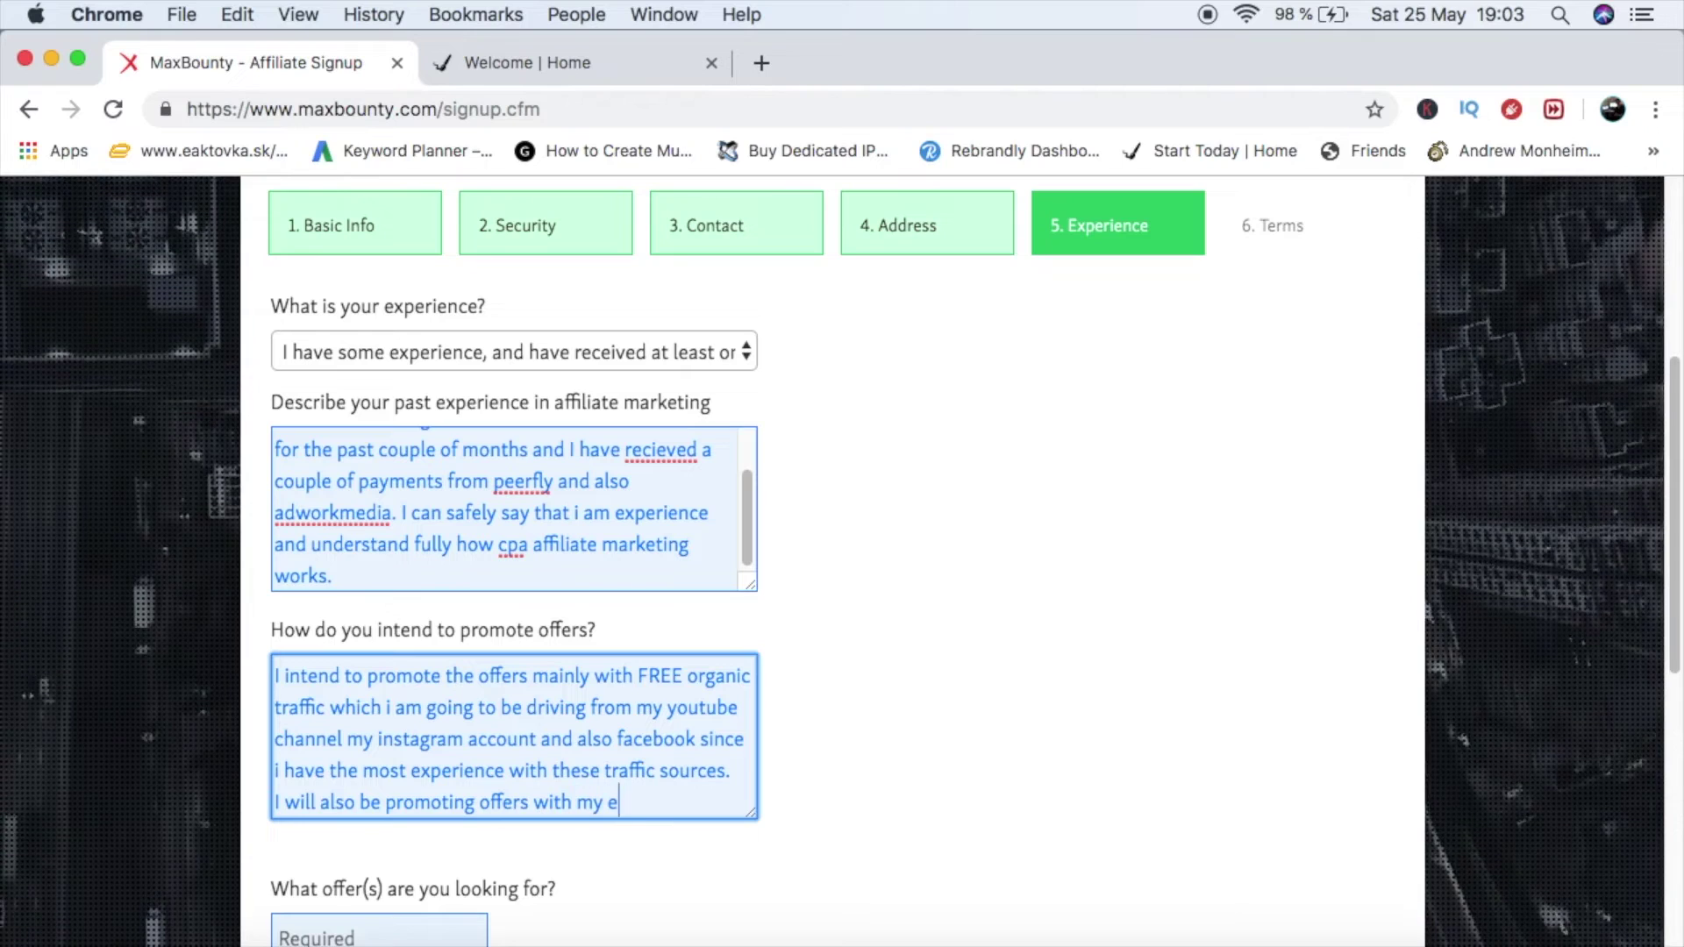
type("mai")
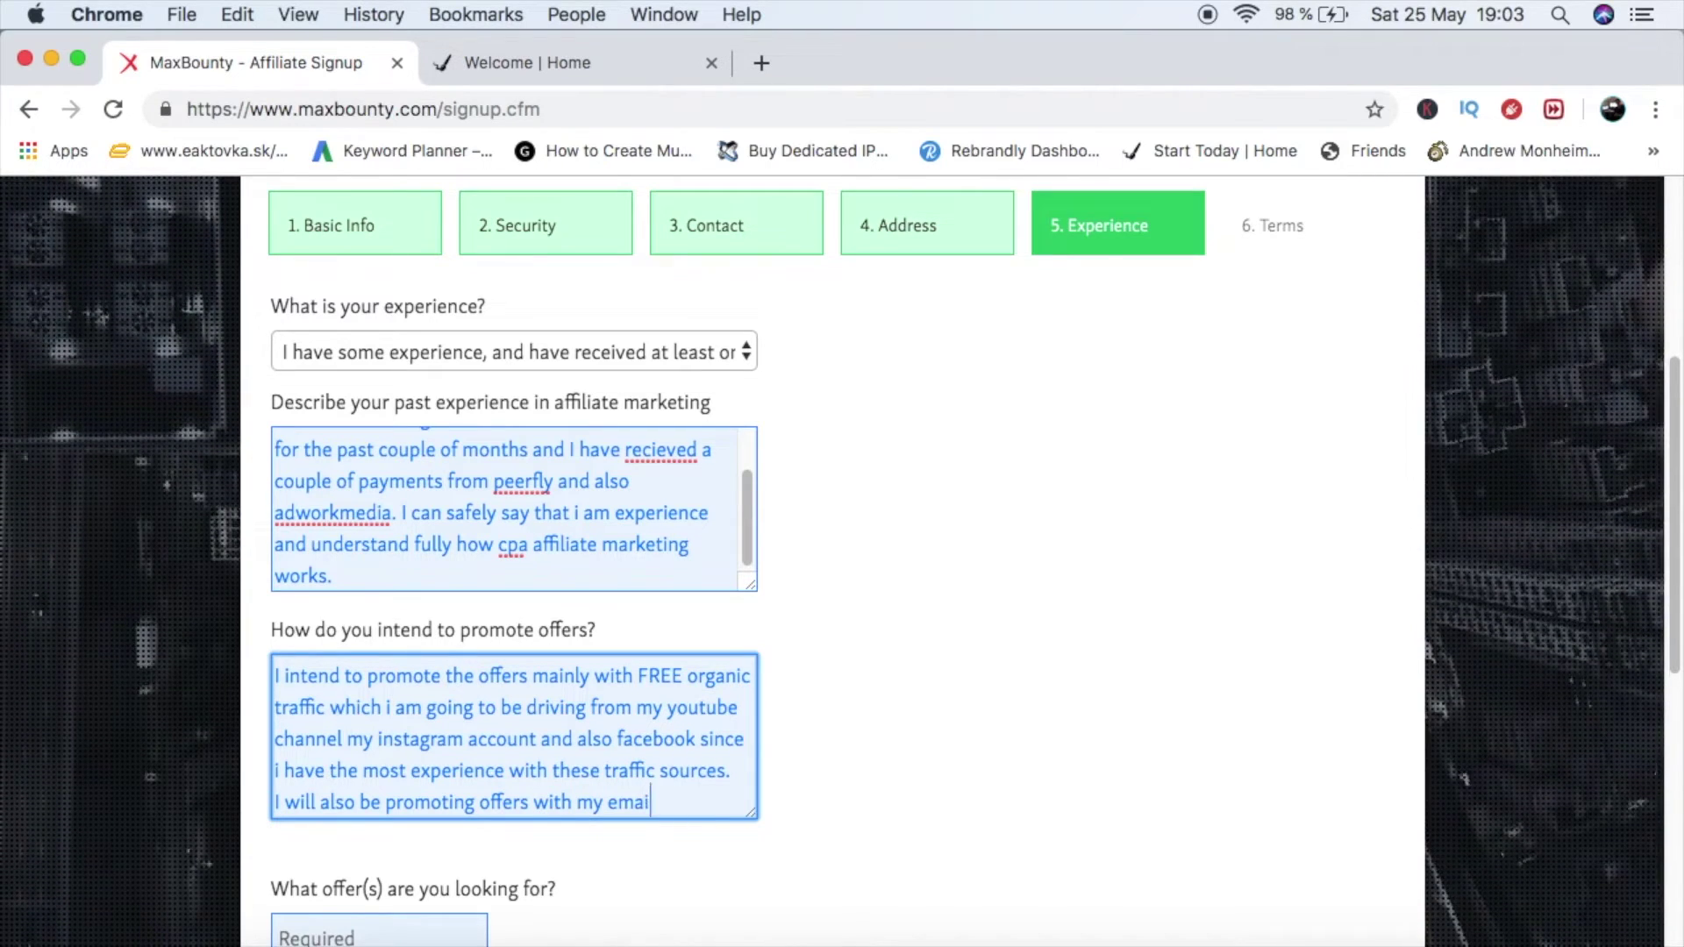
type("l list with ovr")
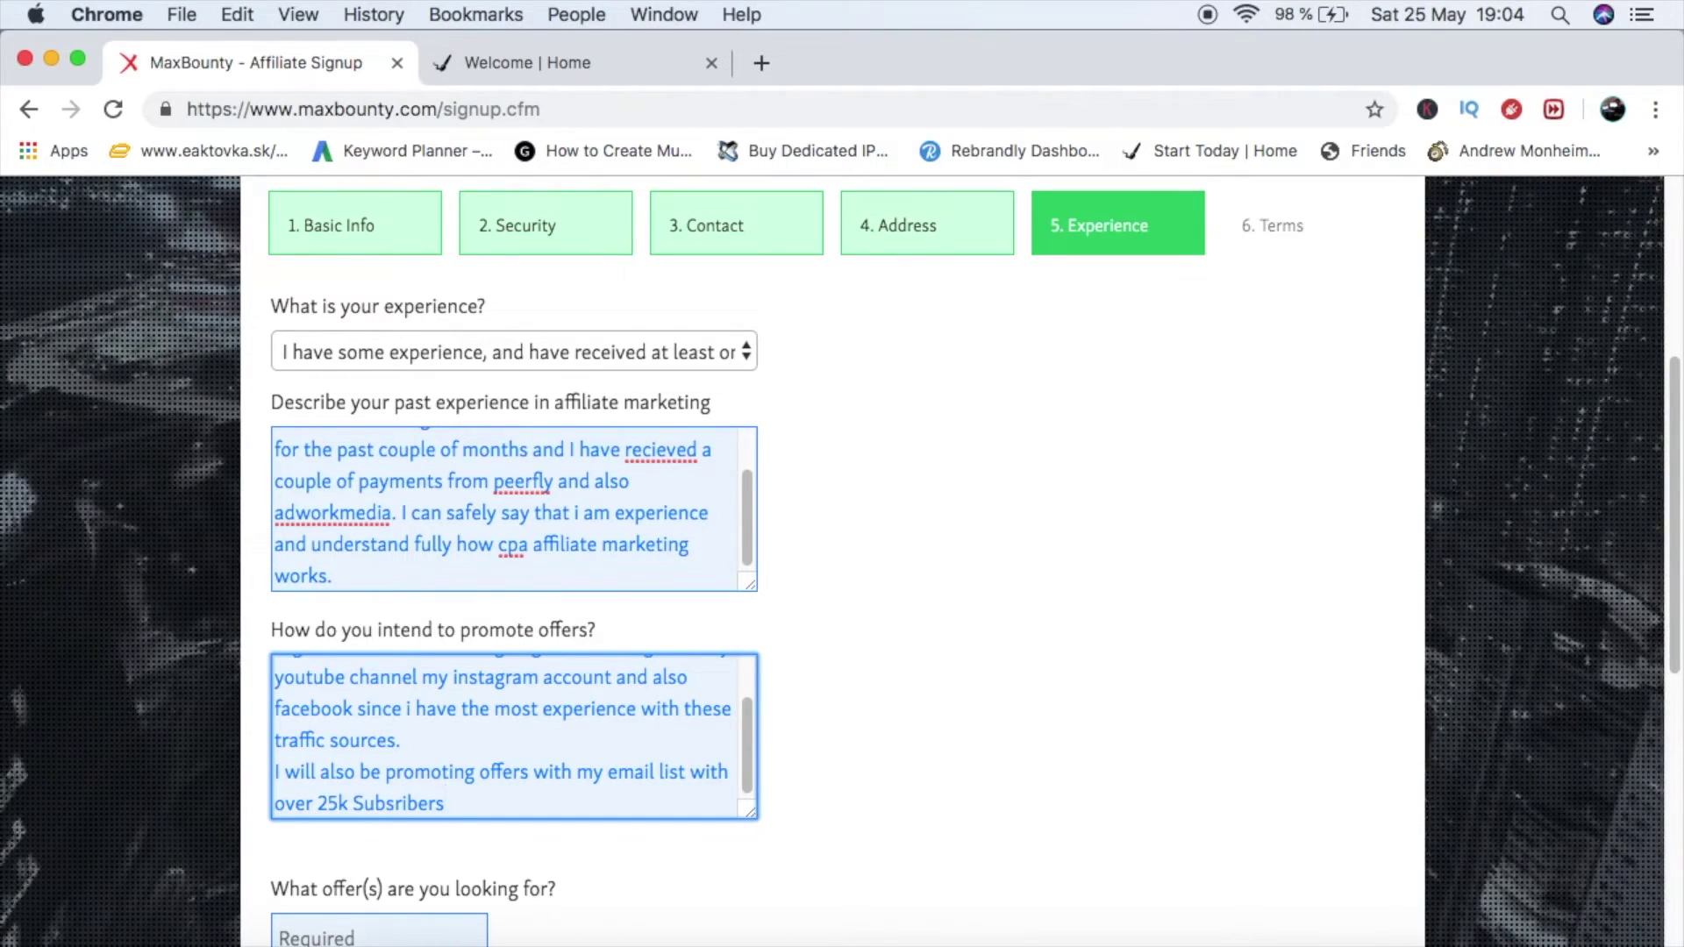
Correct the last word to "Subscribers" and finish with "and I will also play around with solo ads testing different types of offers.".
key("BackSpace")
key("BackSpace")
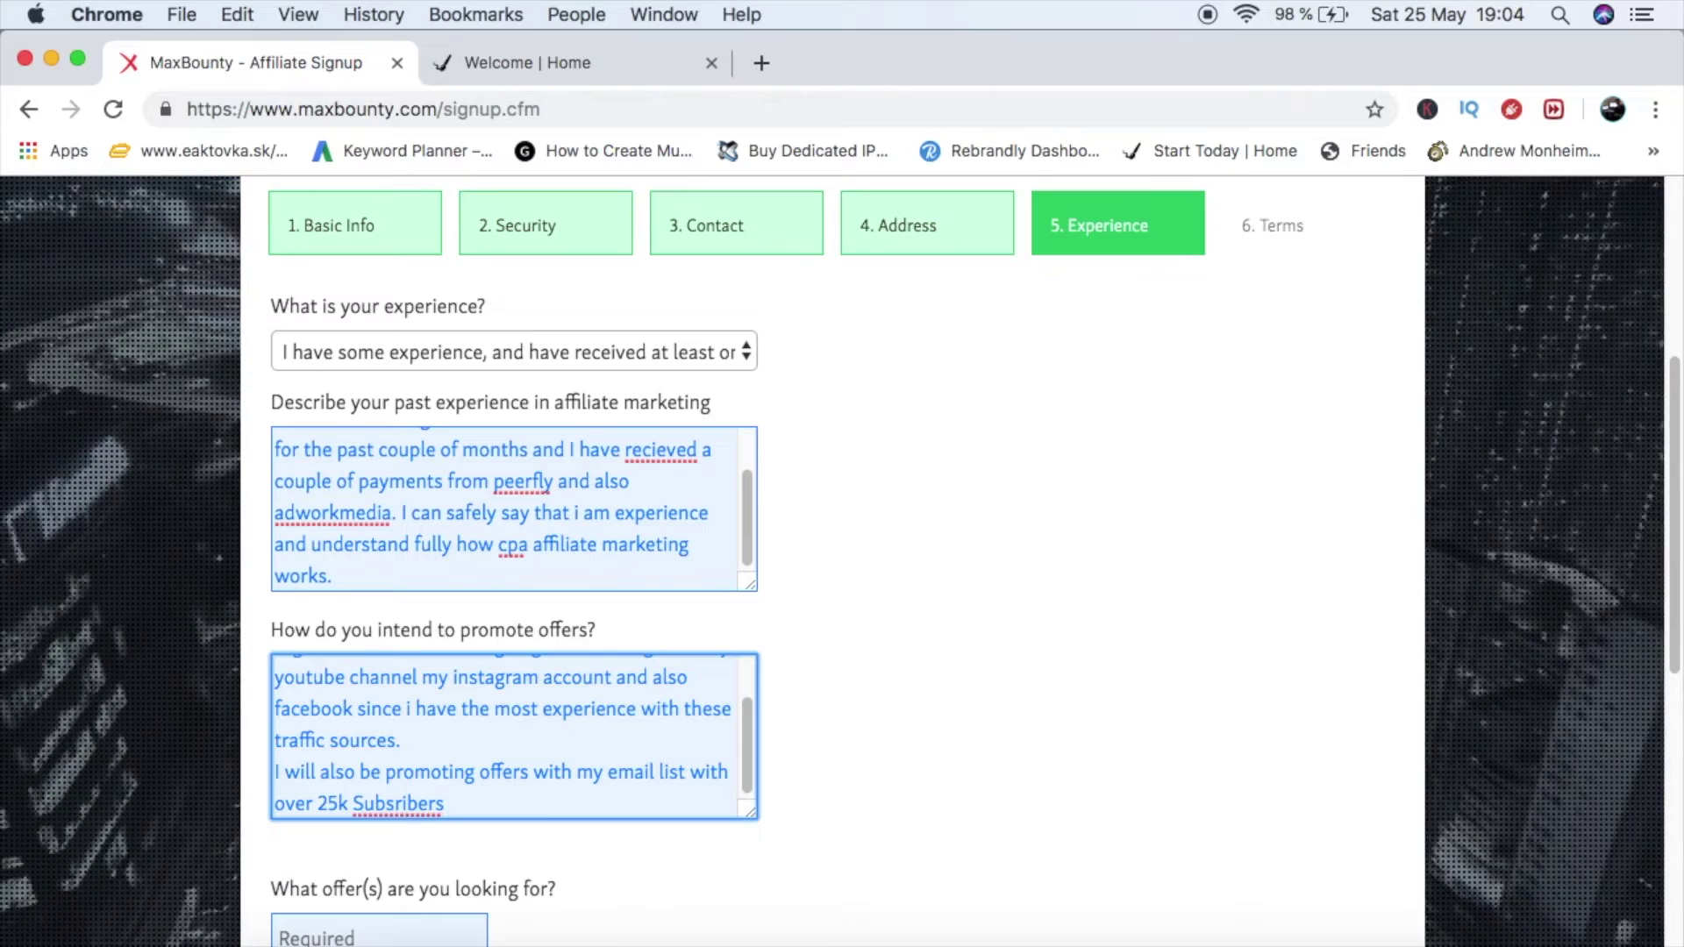
key("BackSpace")
key("BackSpace")
key("BackSpace")
key("BackSpace")
key("BackSpace")
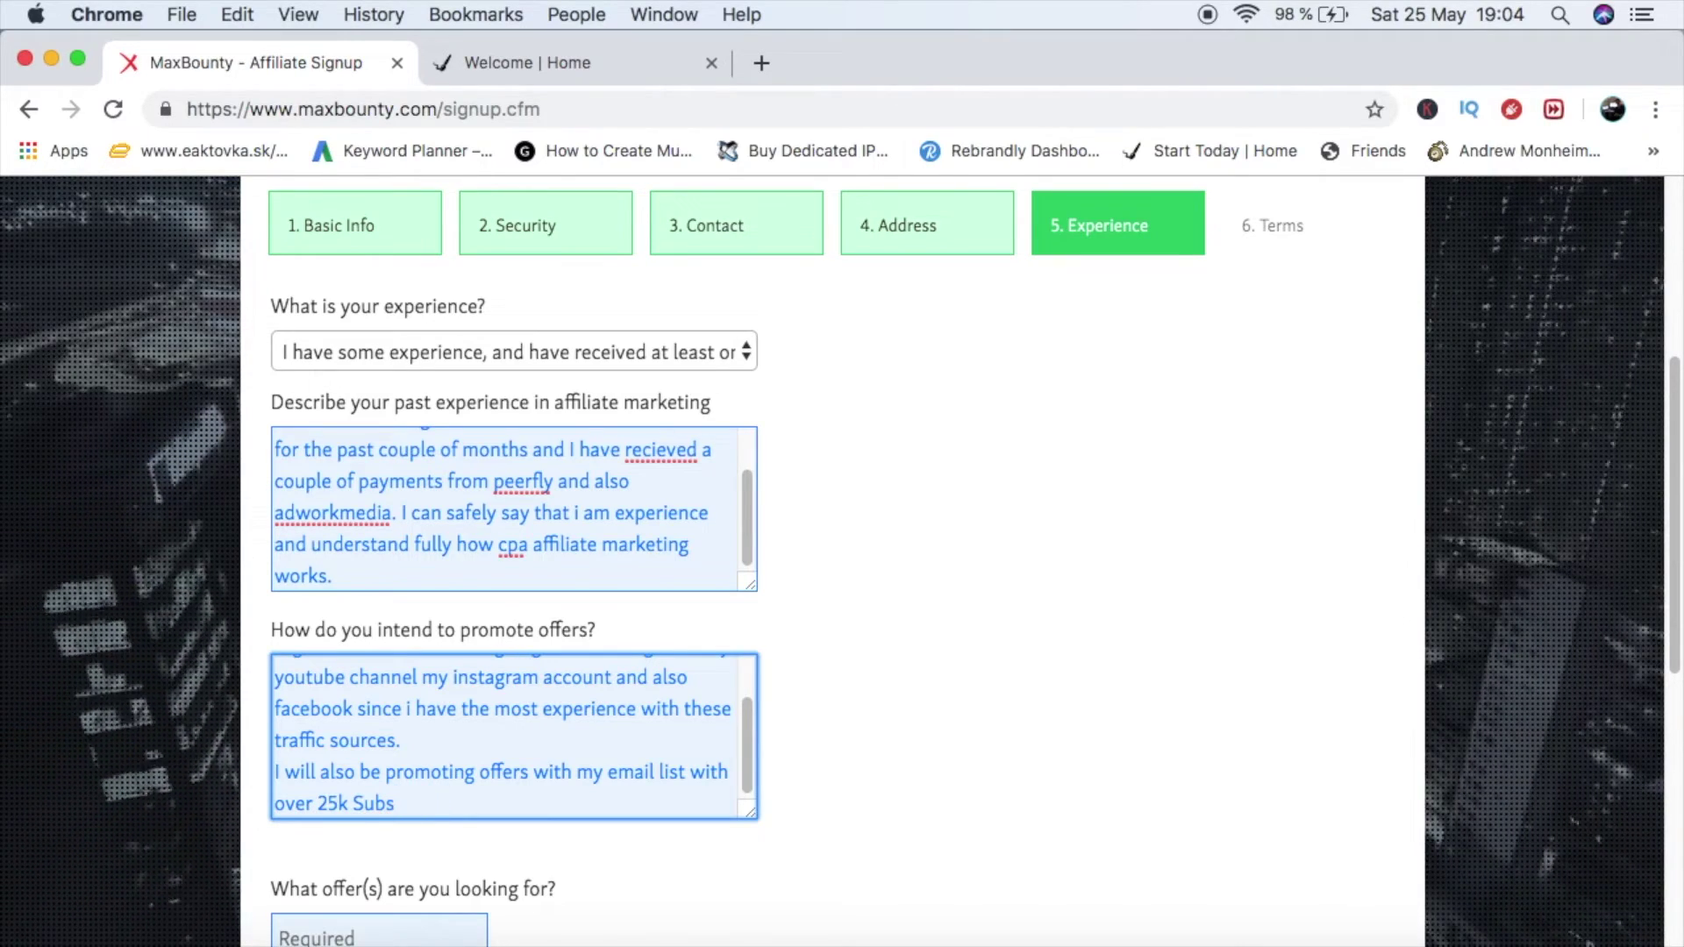
type("cribers and I will also play around with")
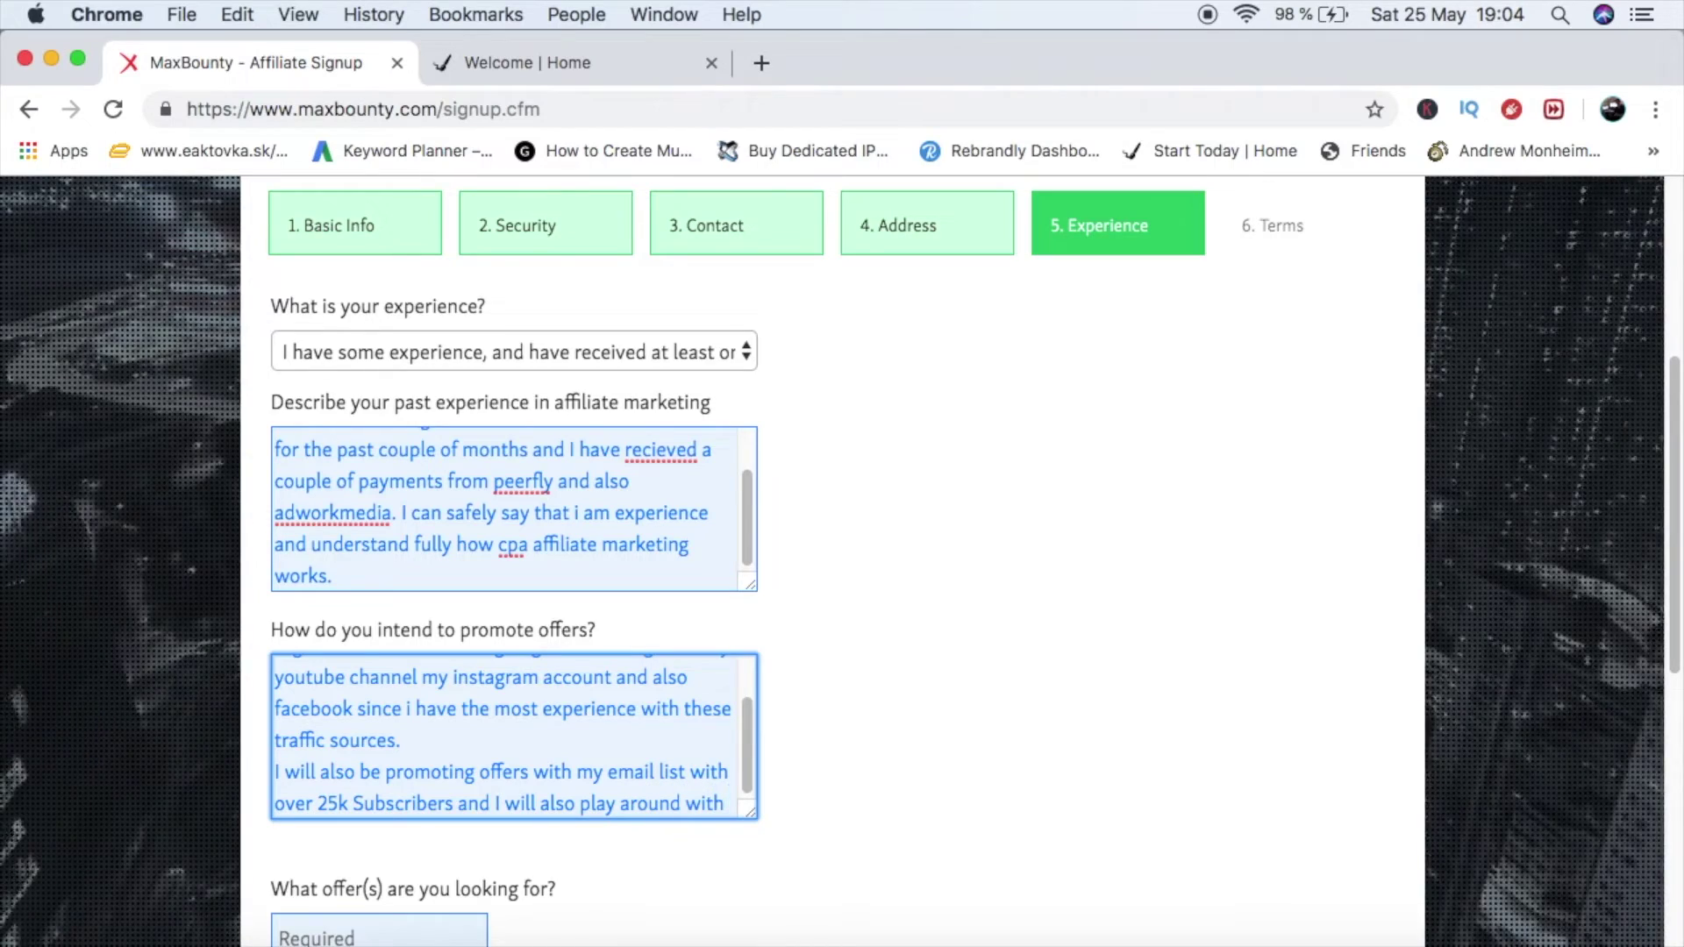
type("solo ads ")
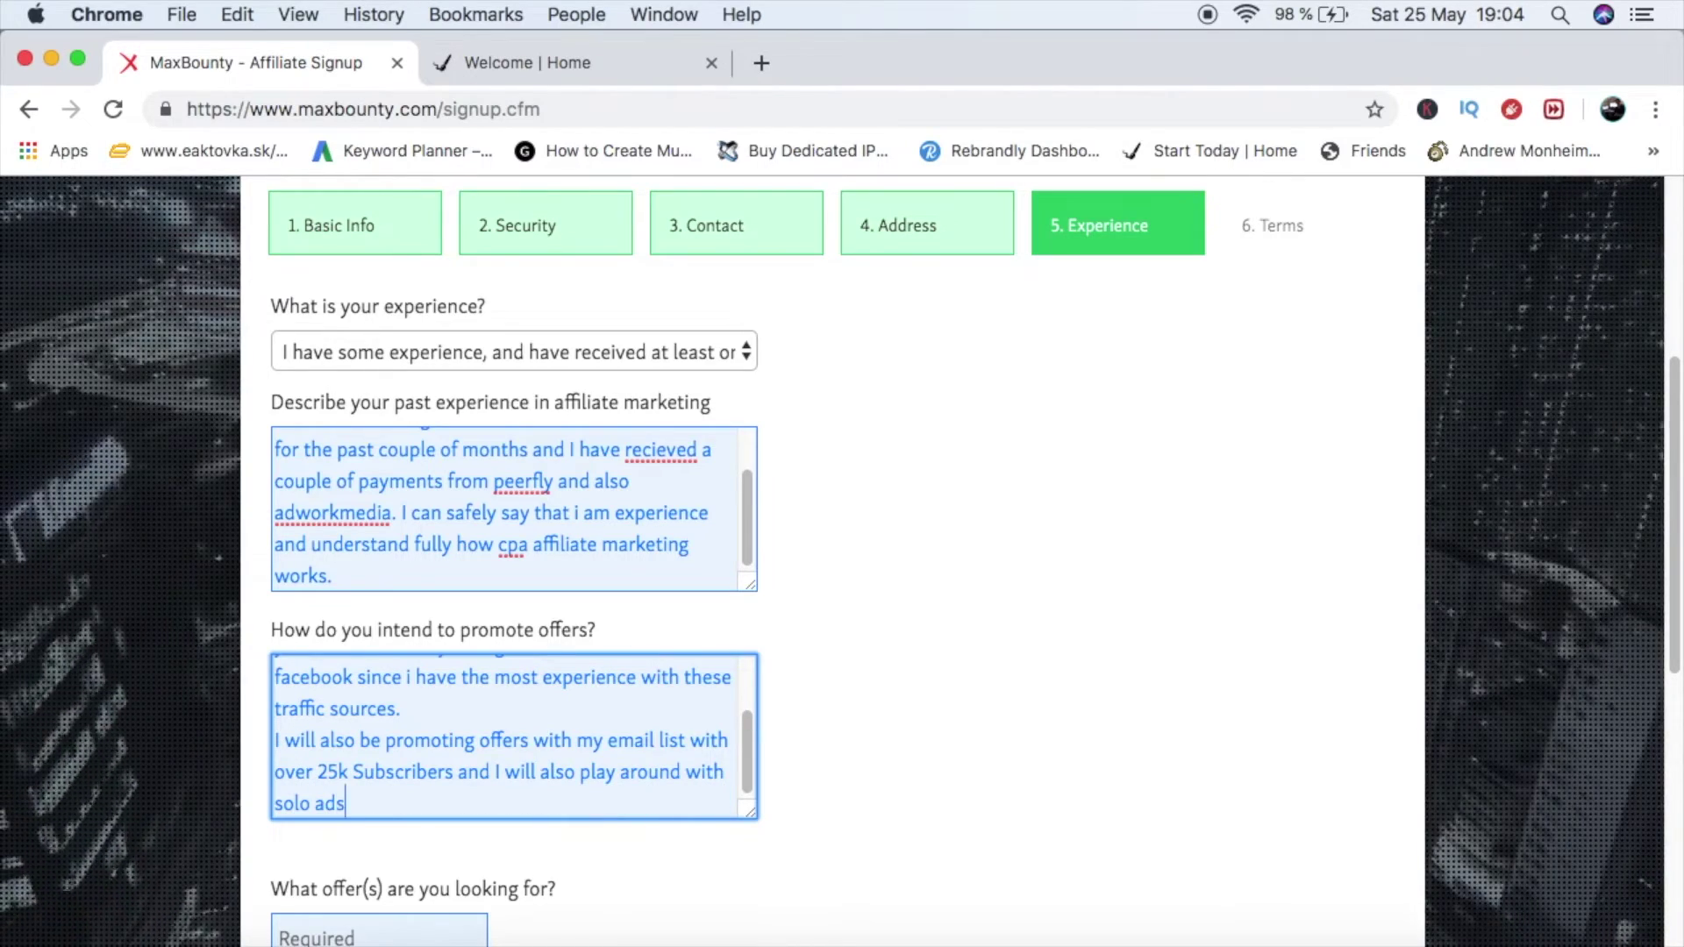
type("test")
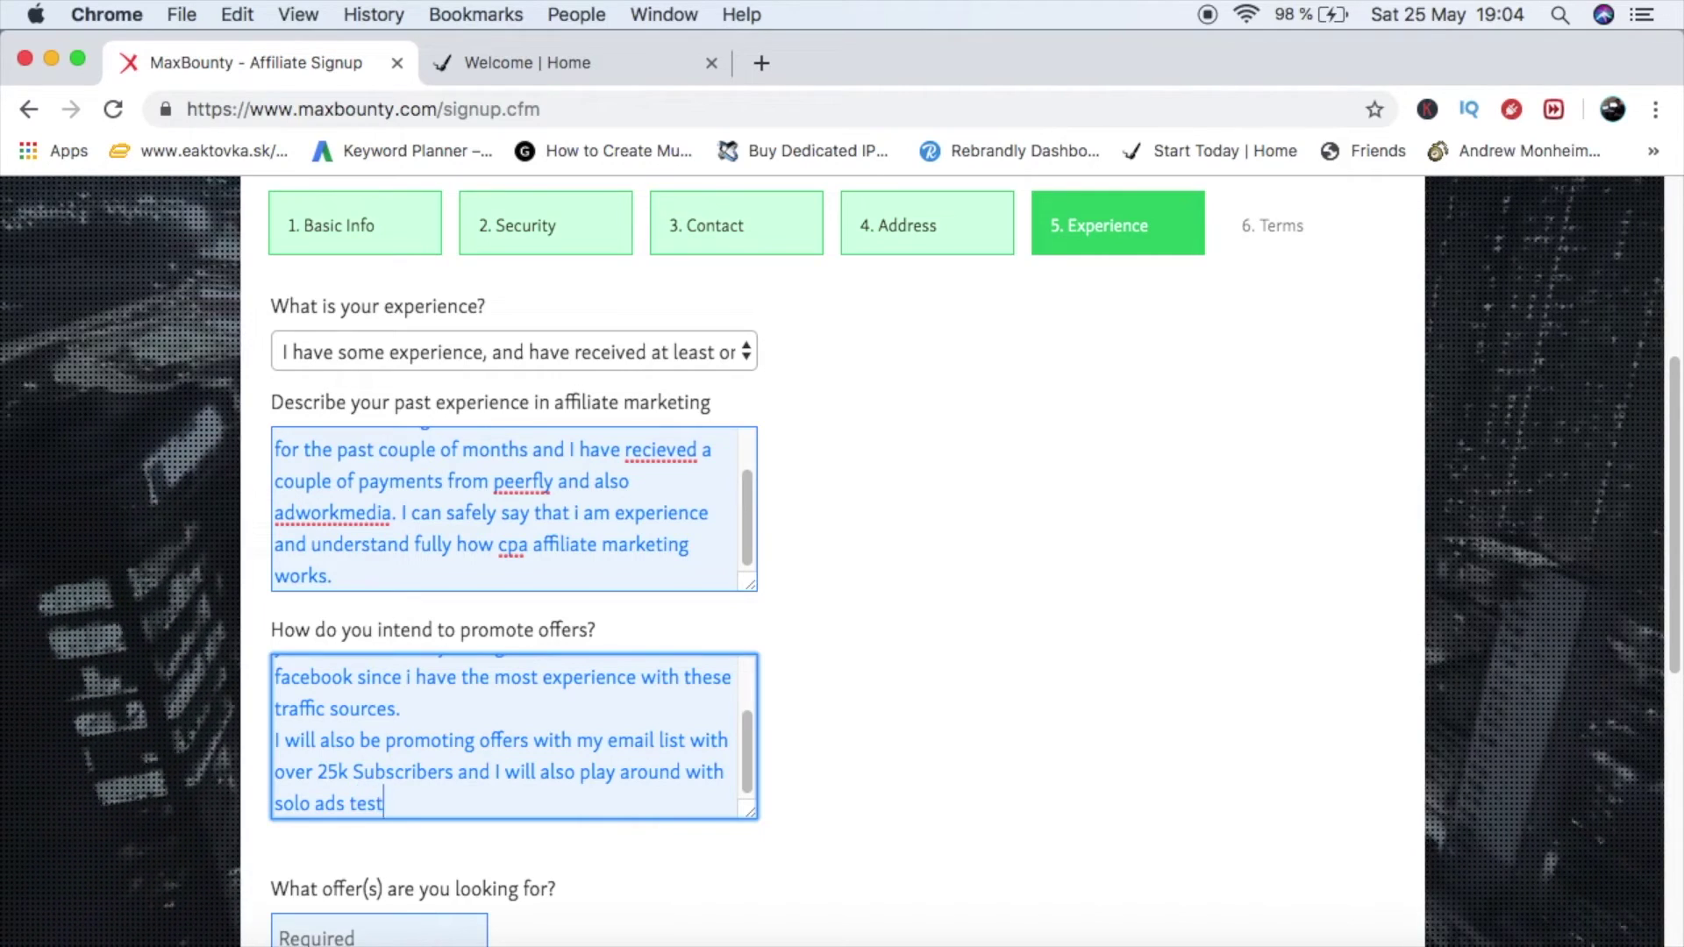
type("ing different types of offers")
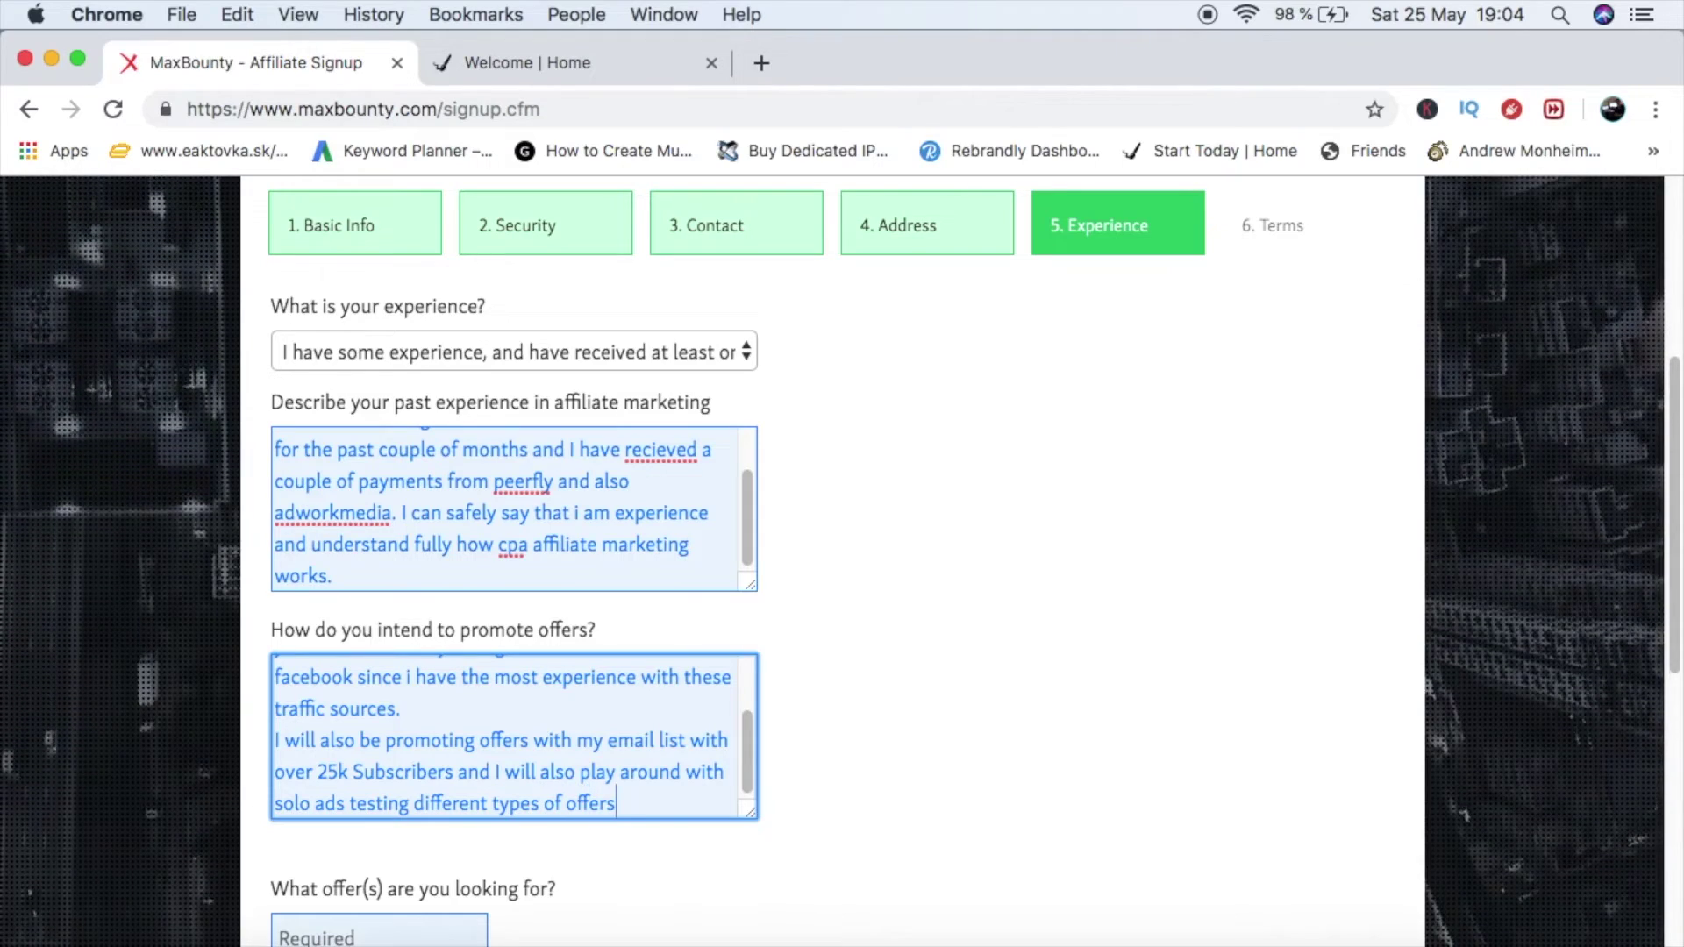
Enter "Email Submits" as the offers being looked for.
scroll(990, 647, "down", 3)
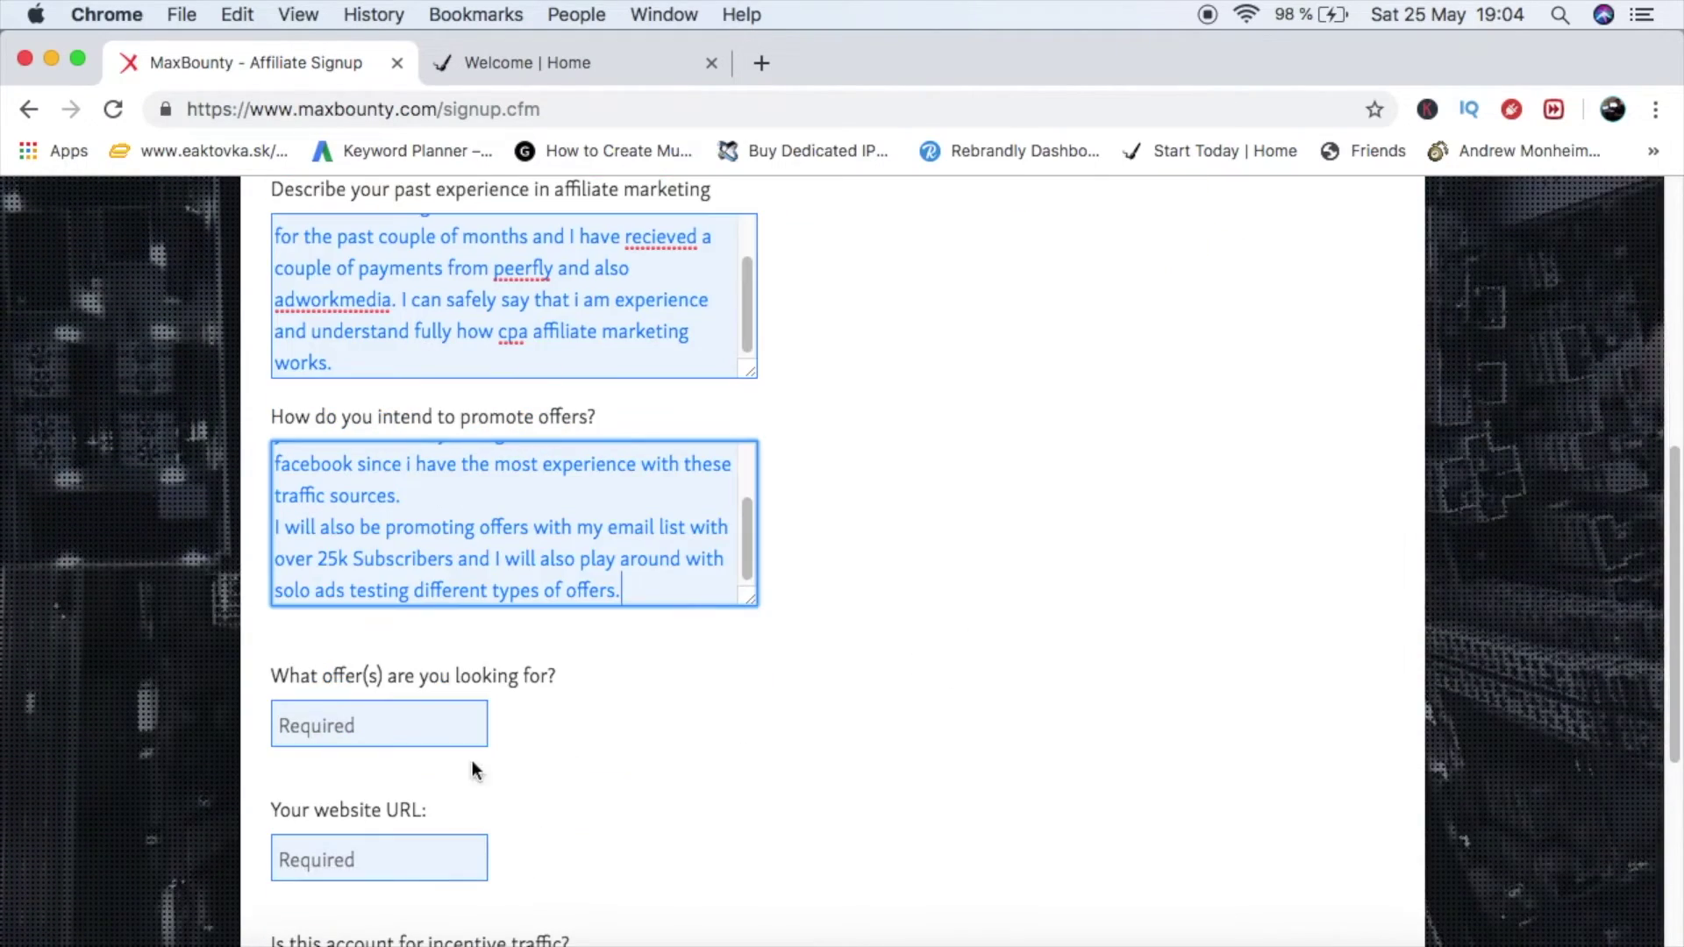
left_click(409, 742)
type("Email Submits")
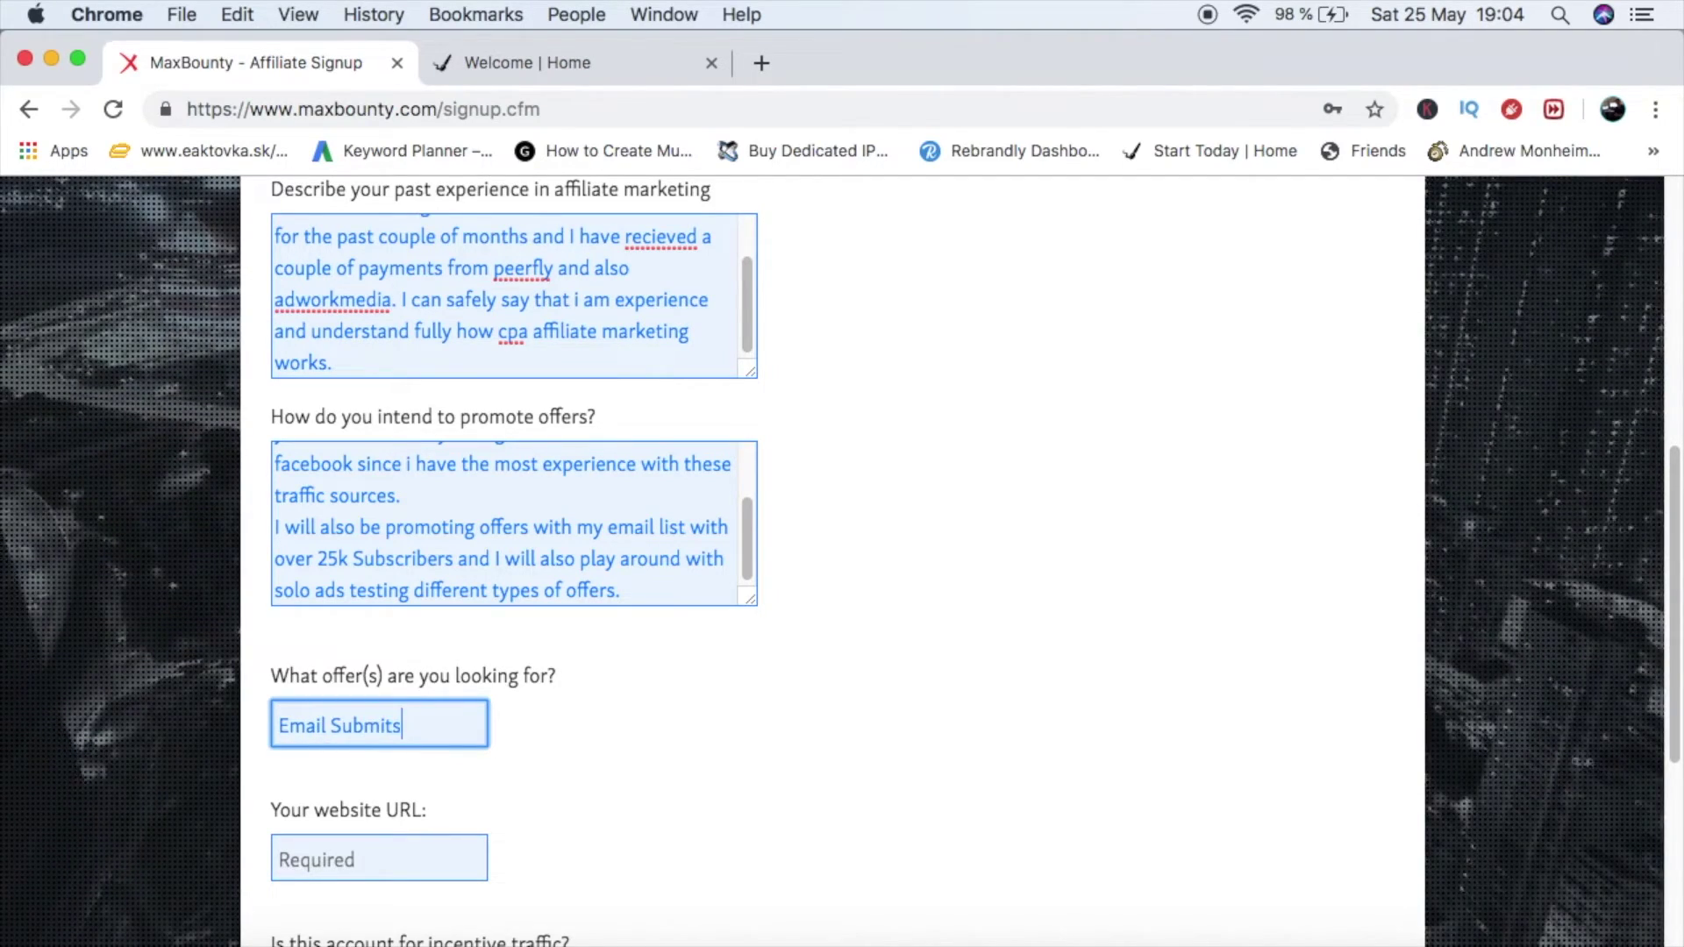
Copy the web address of the already open affiliate sales page into the signup form's website URL field.
left_click(439, 848)
scroll(686, 771, "down", 2)
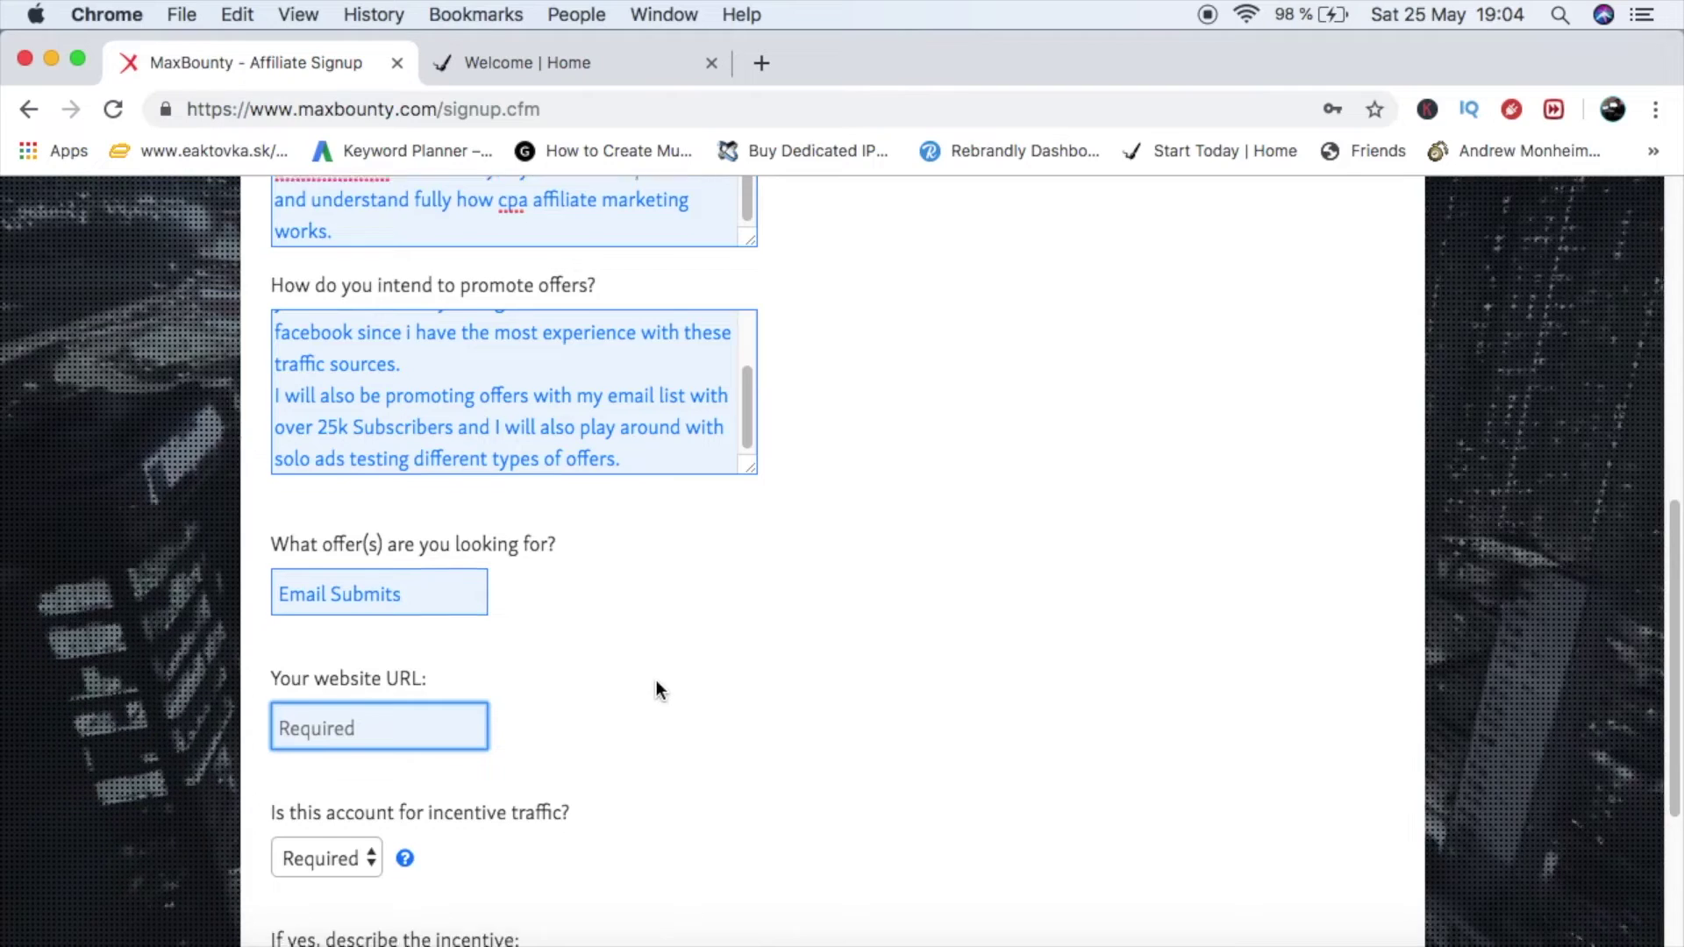
scroll(656, 688, "down", 1)
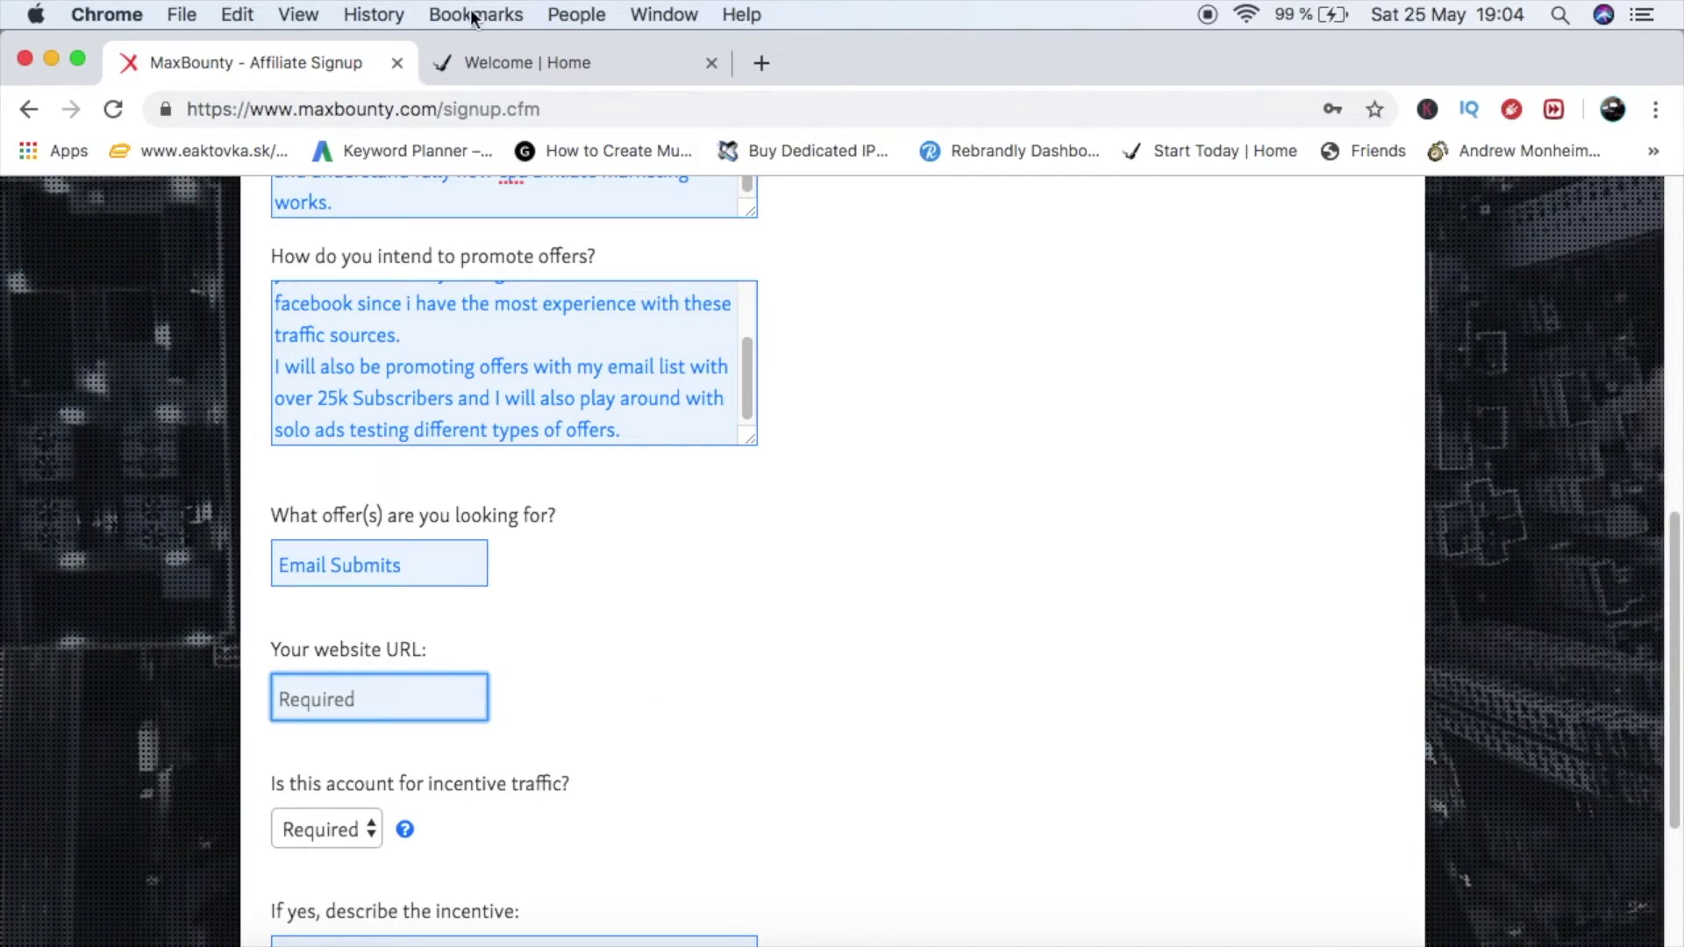
left_click(486, 61)
left_click(474, 110)
key("super+c")
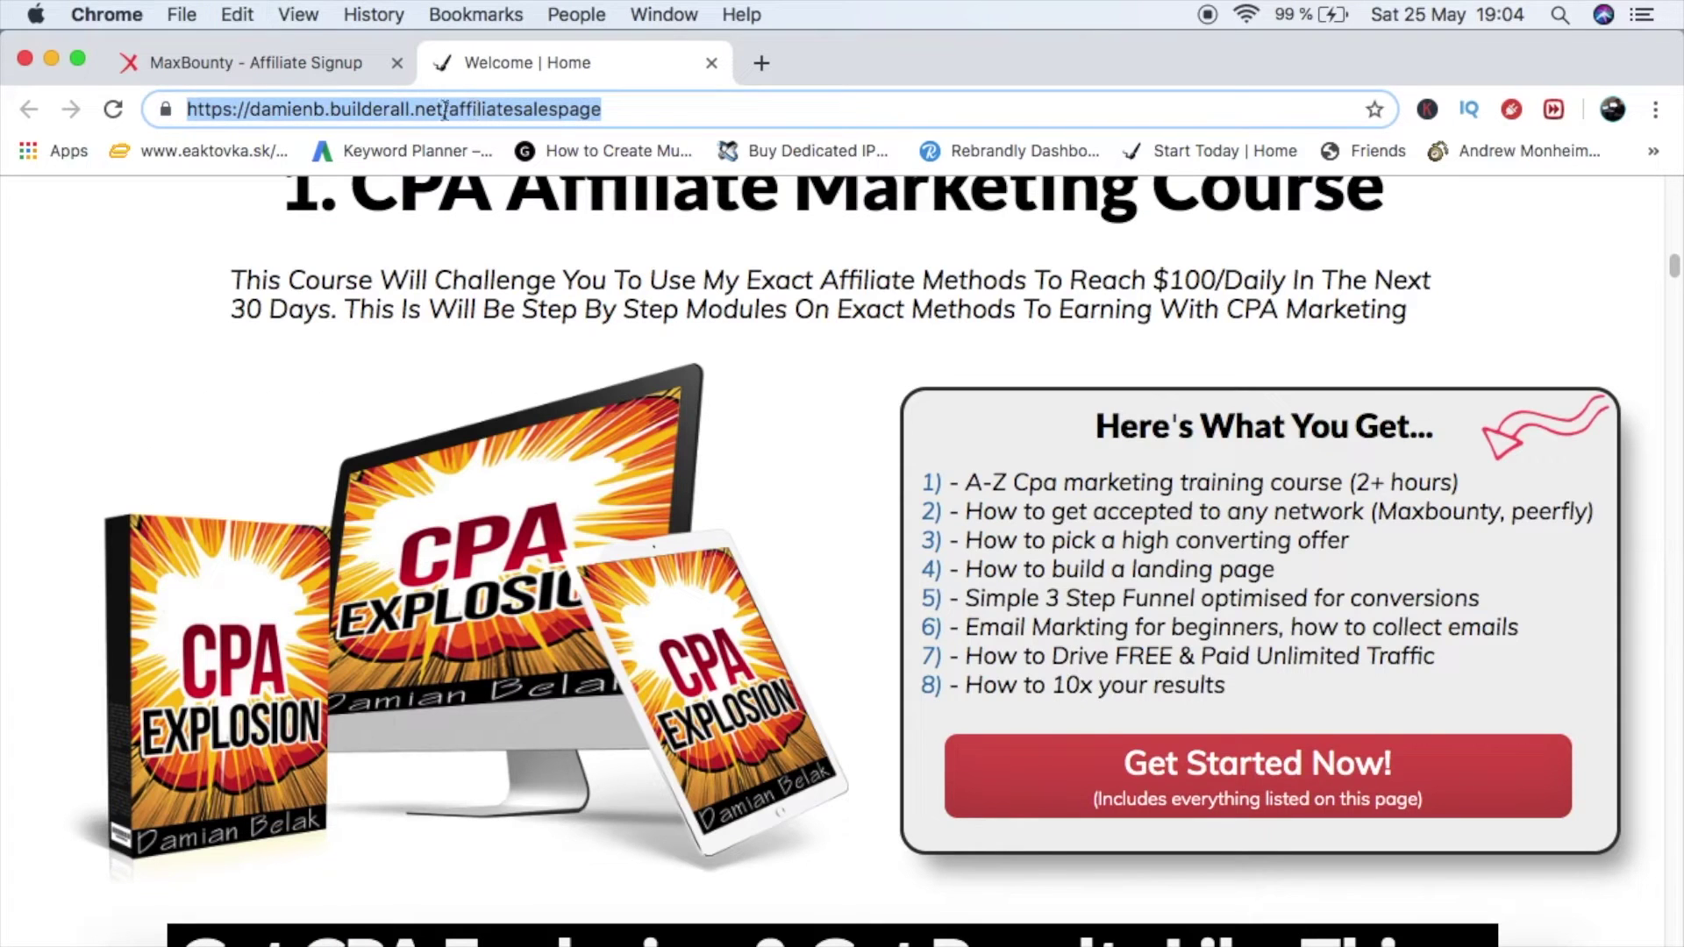
left_click(299, 61)
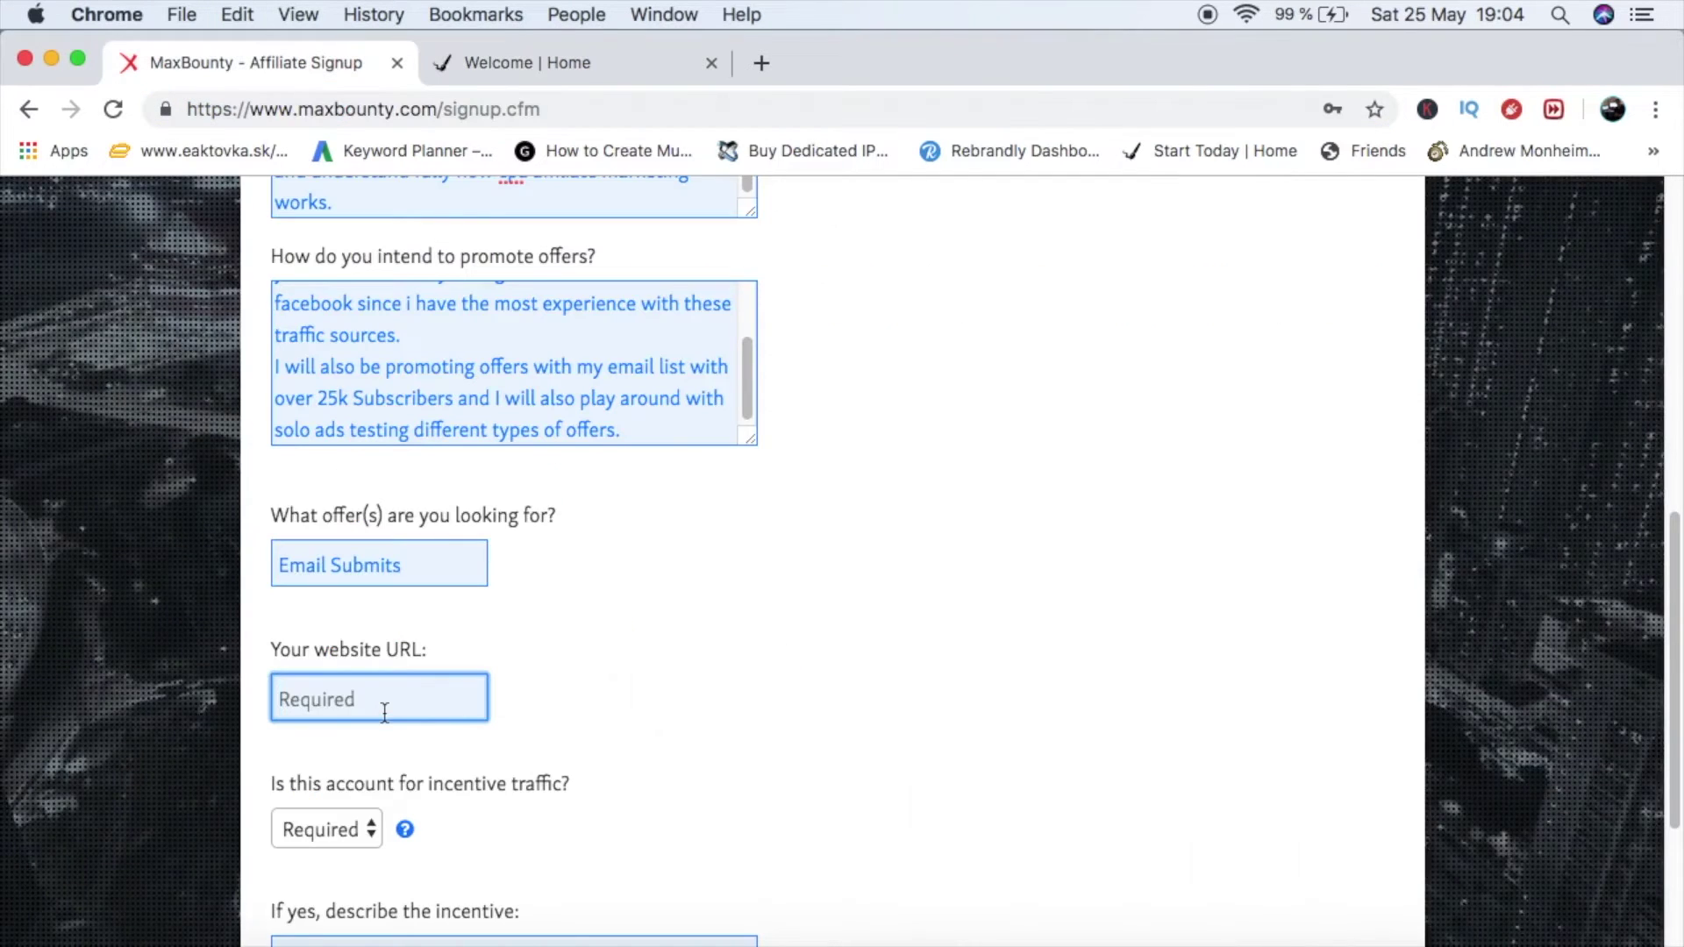
key("super+v")
left_click(507, 813)
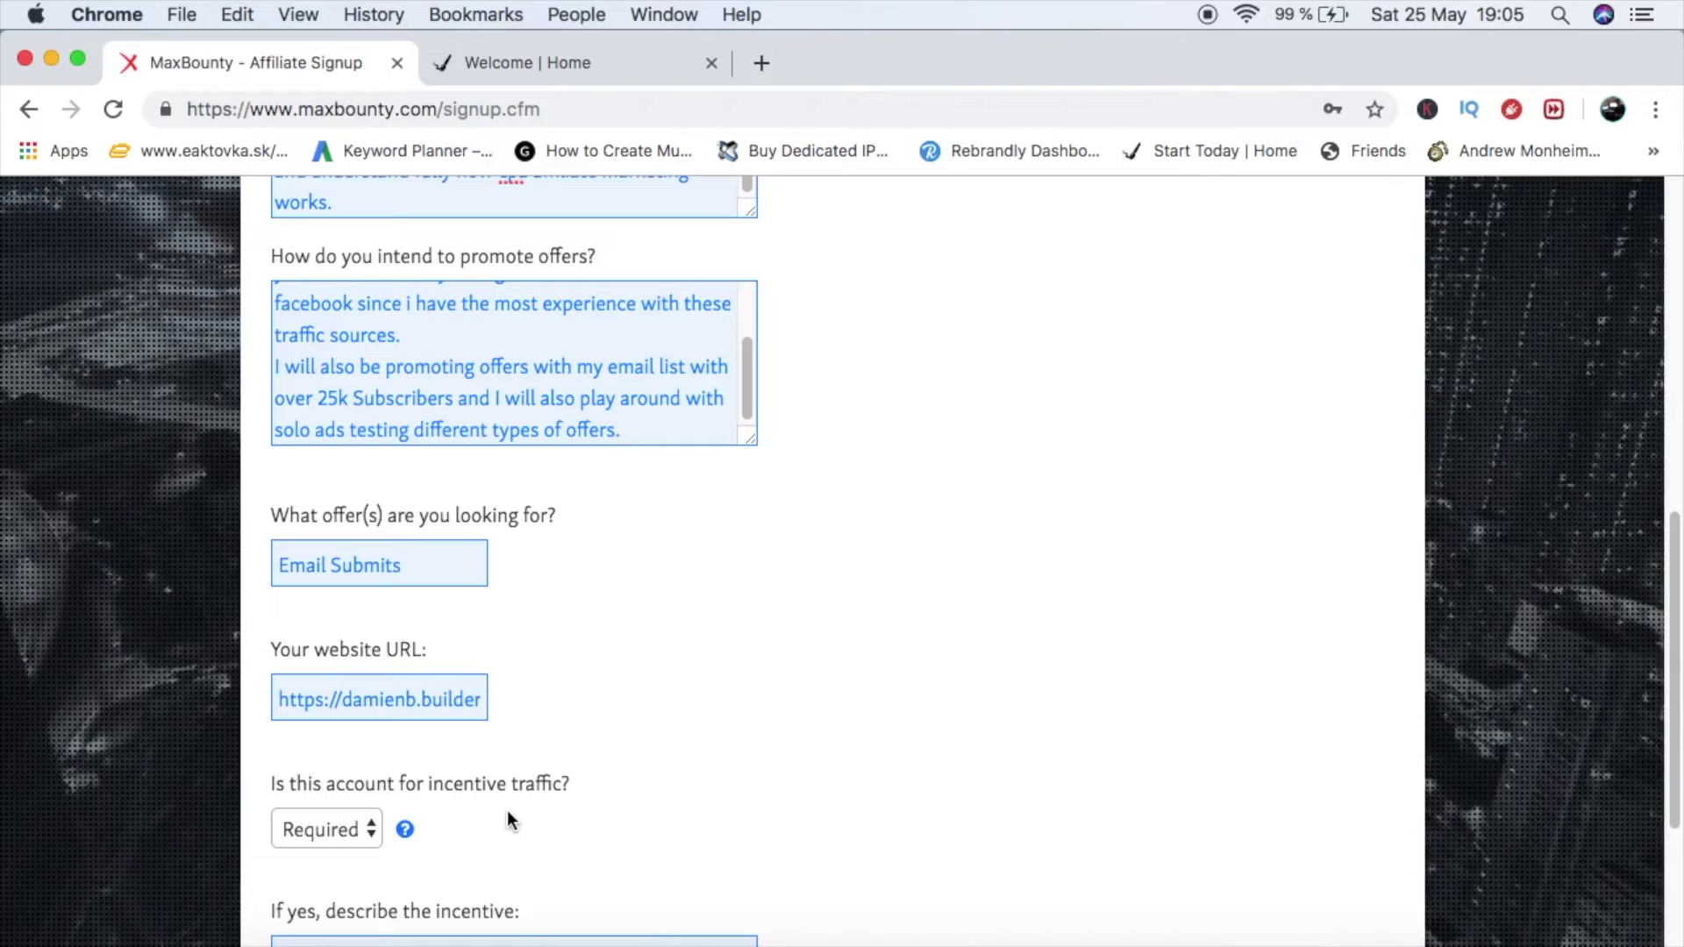
Answer No to whether the account is for incentive traffic.
scroll(507, 813, "down", 3)
scroll(506, 809, "down", 4)
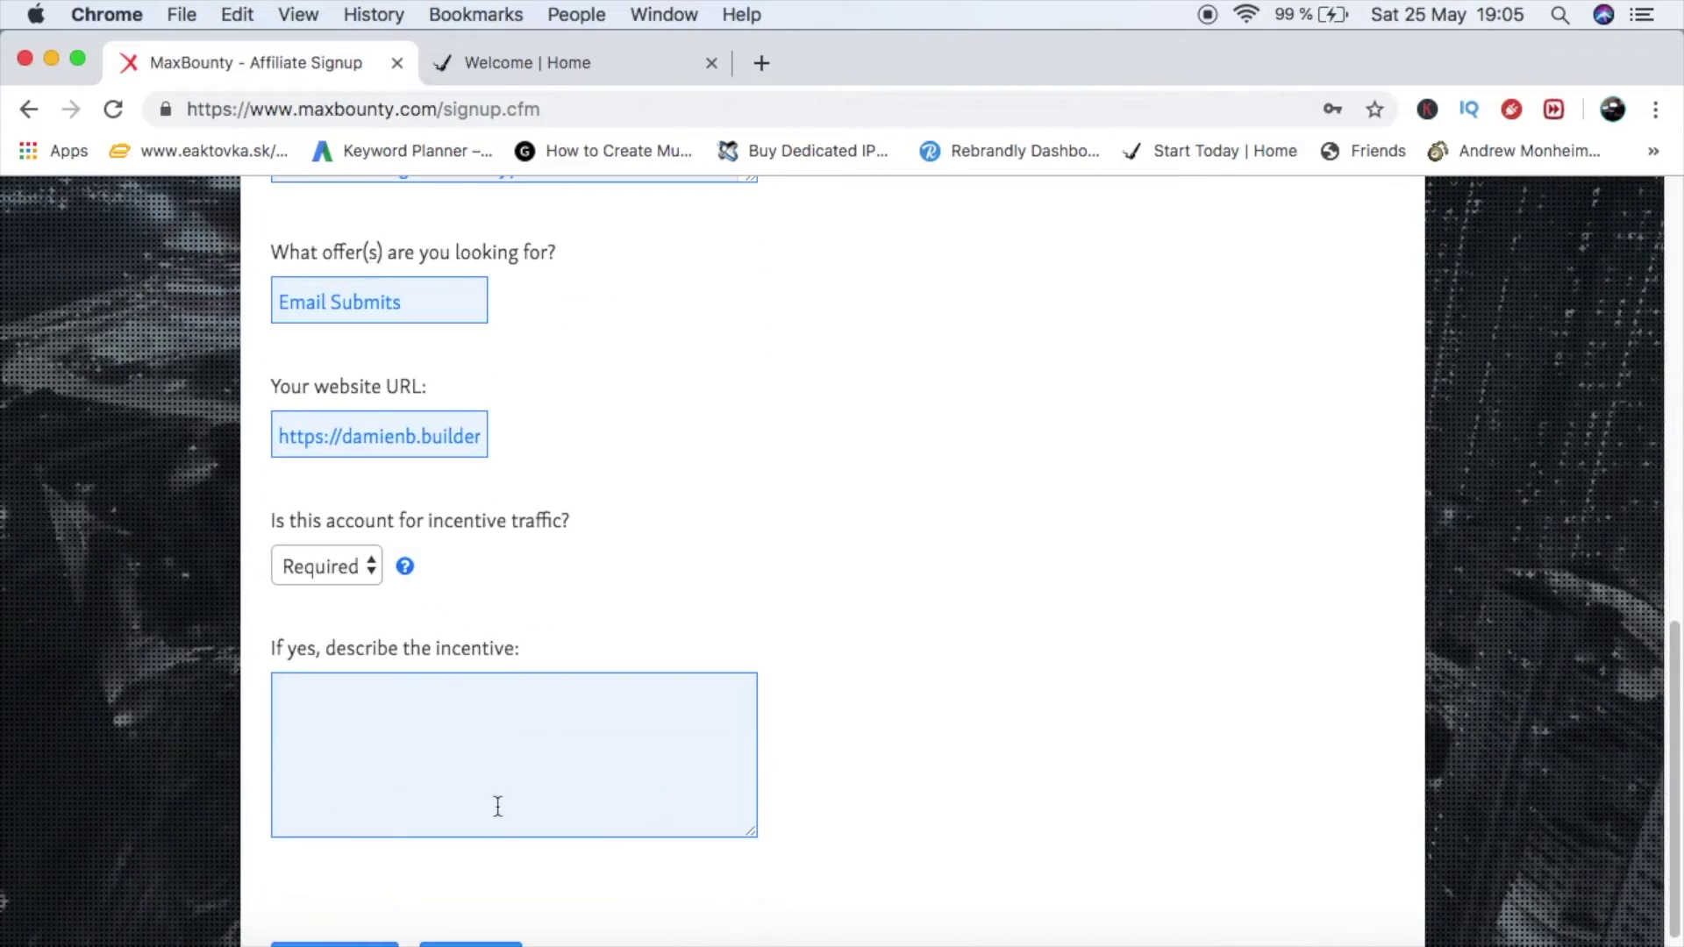
left_click(333, 570)
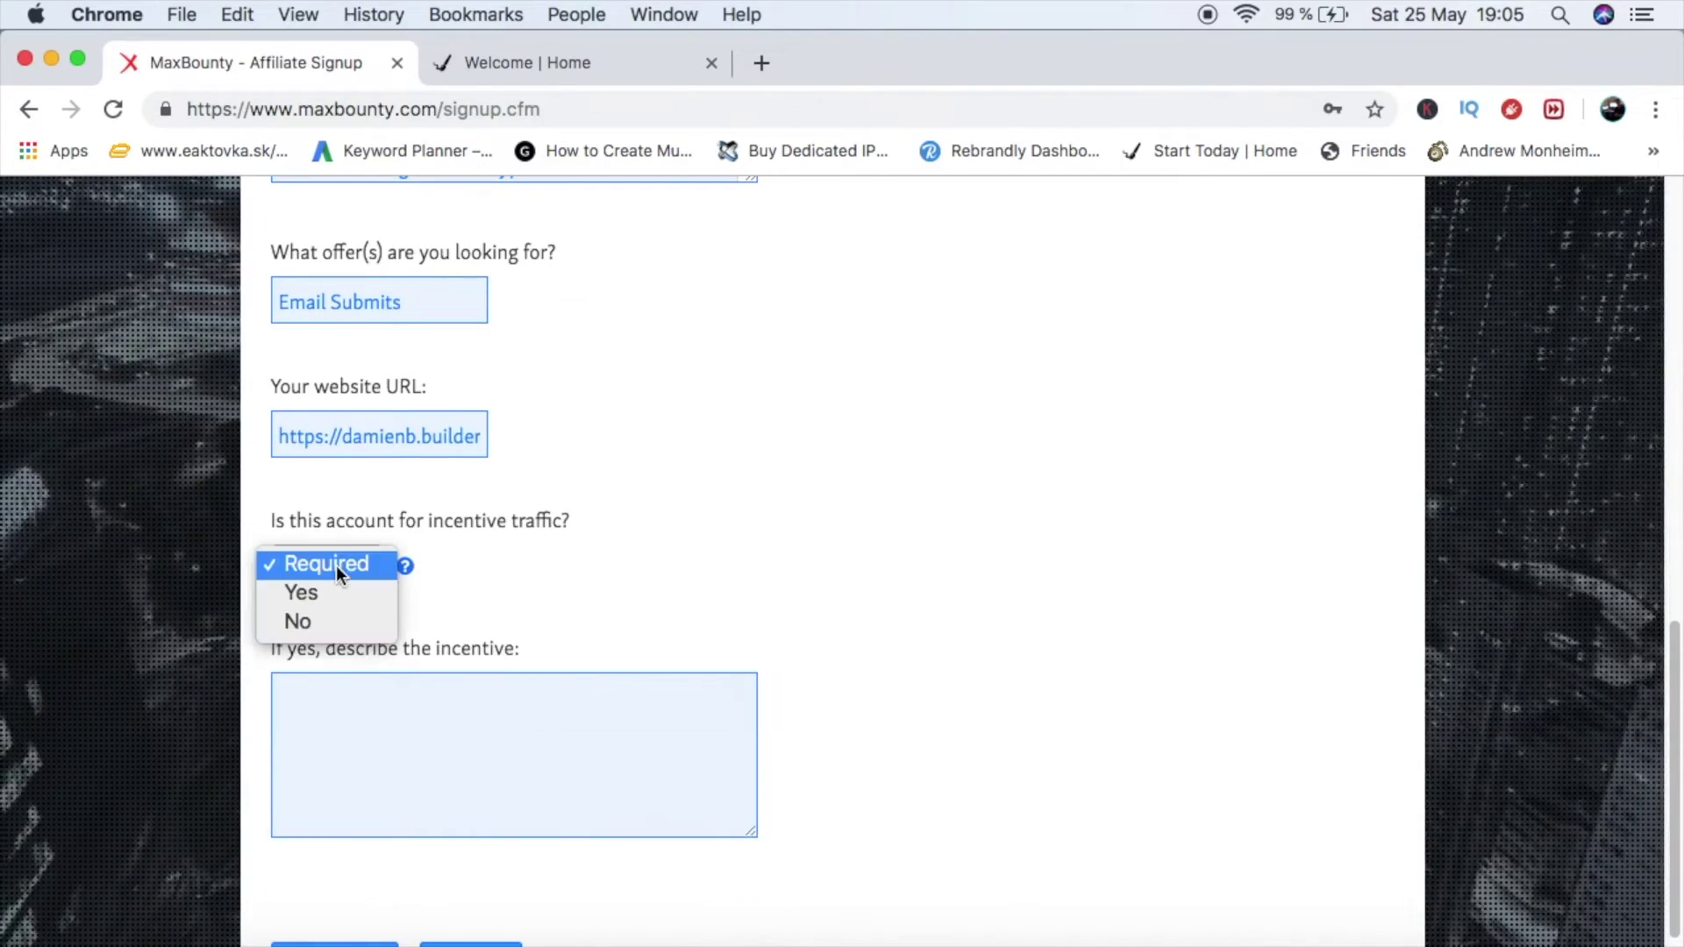
left_click(330, 619)
left_click(361, 782)
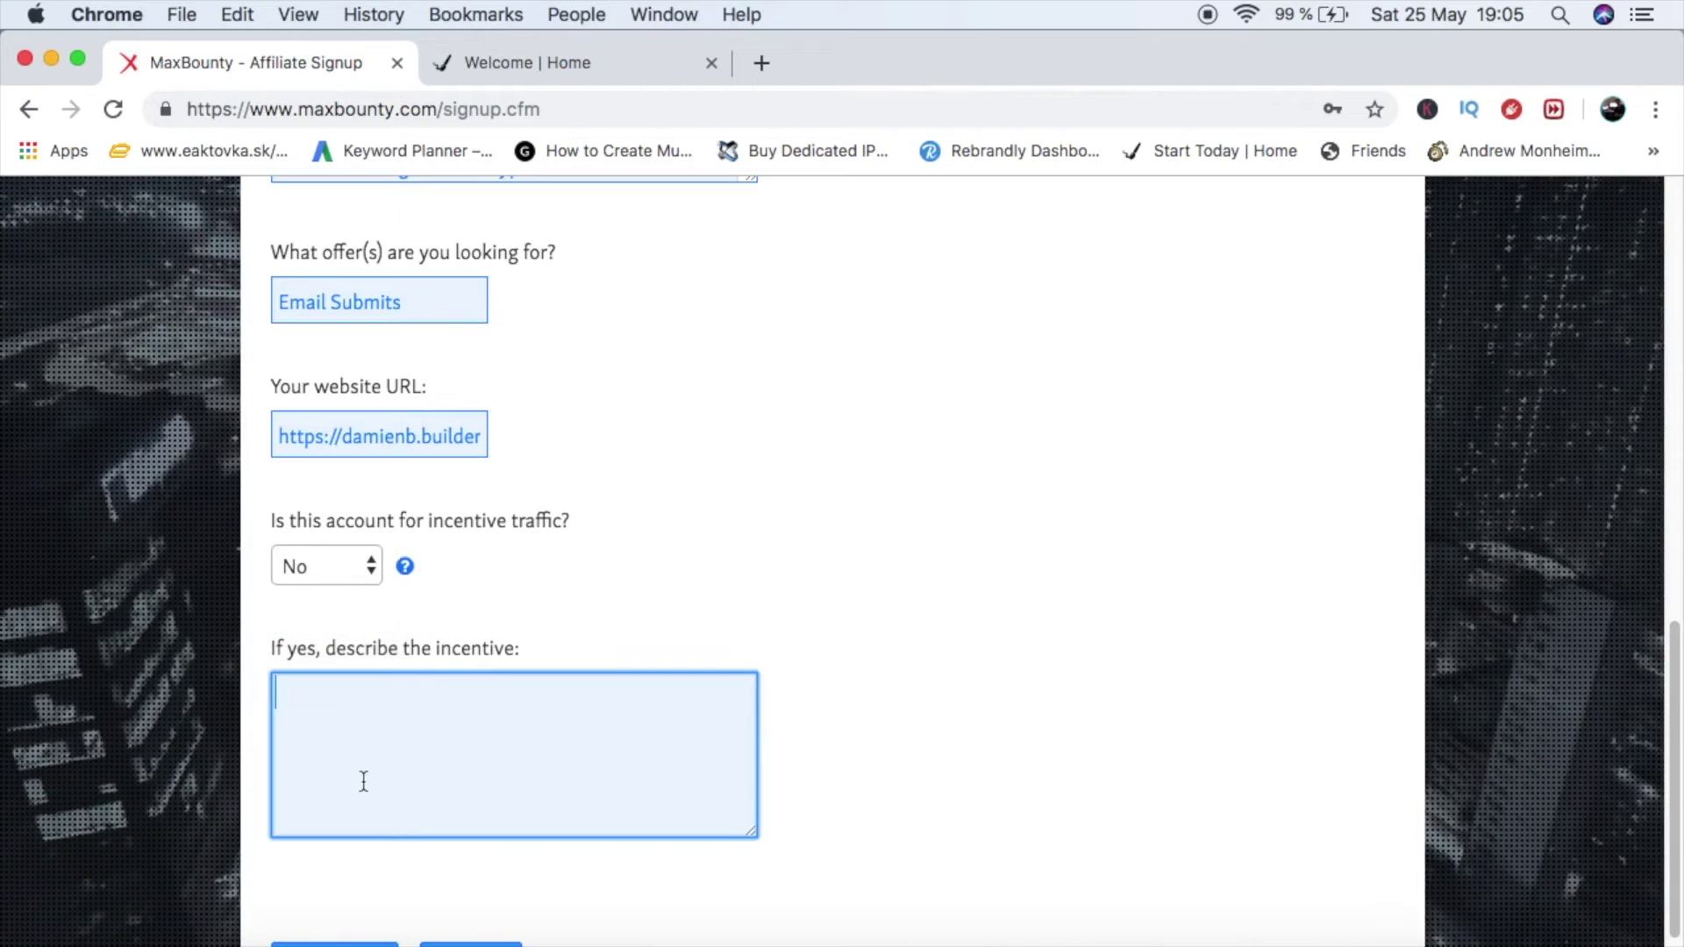
Check the help for the incentive traffic question, close it and return to the incentive description field.
left_click(404, 568)
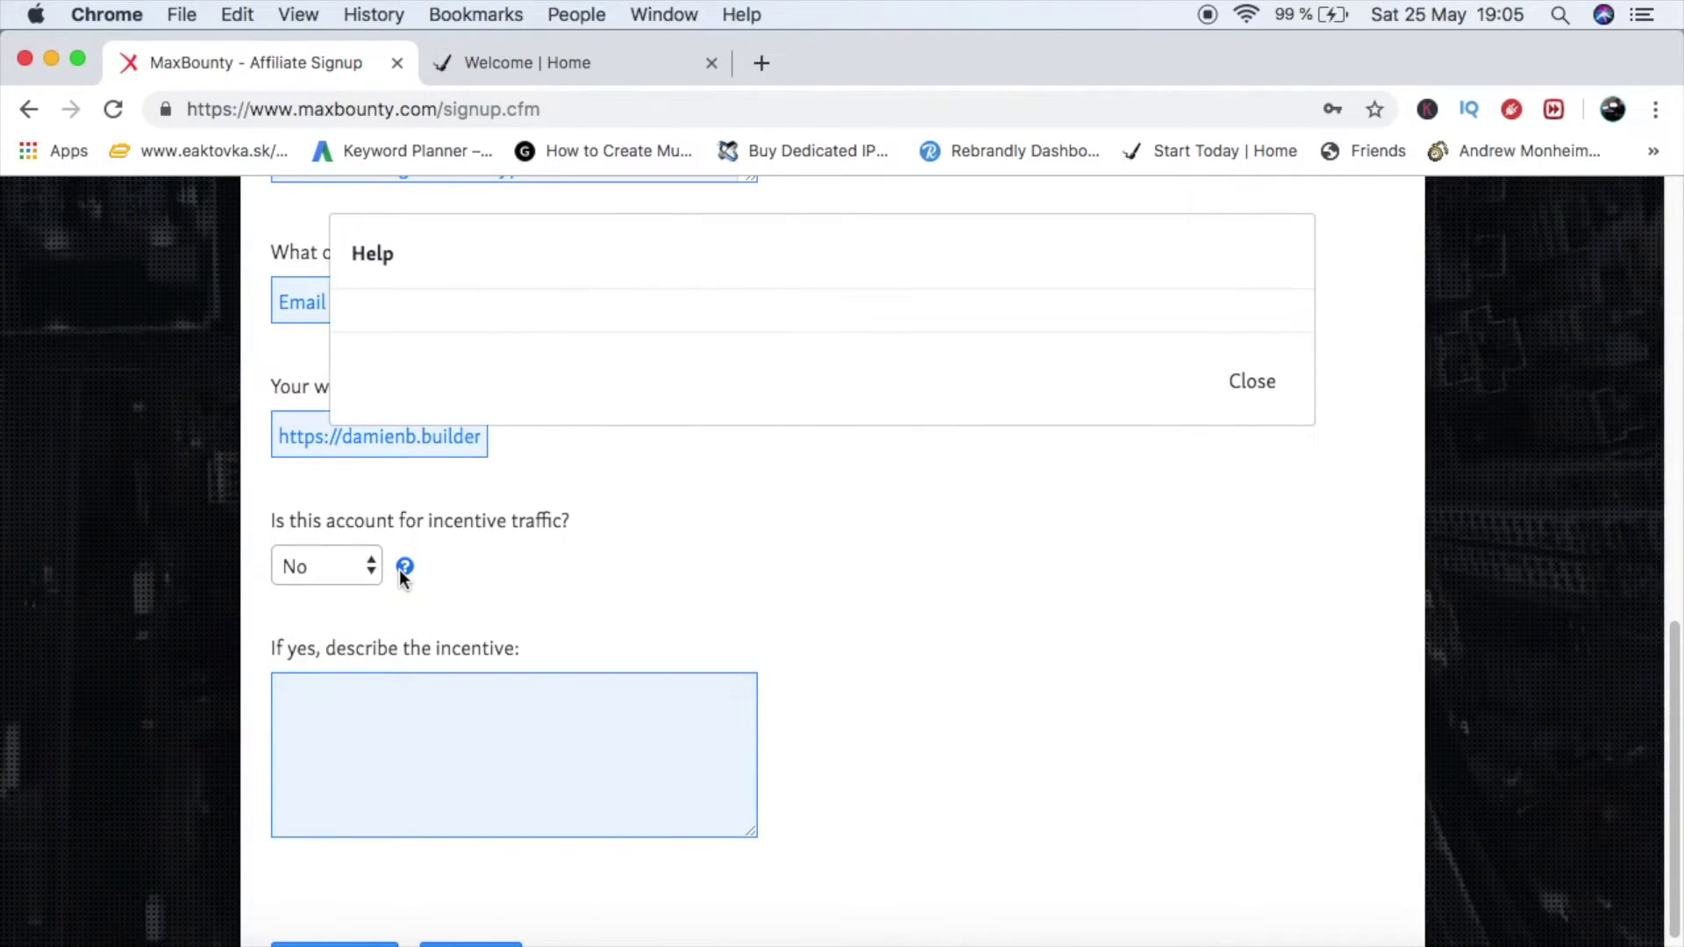
left_click(1238, 400)
left_click(557, 762)
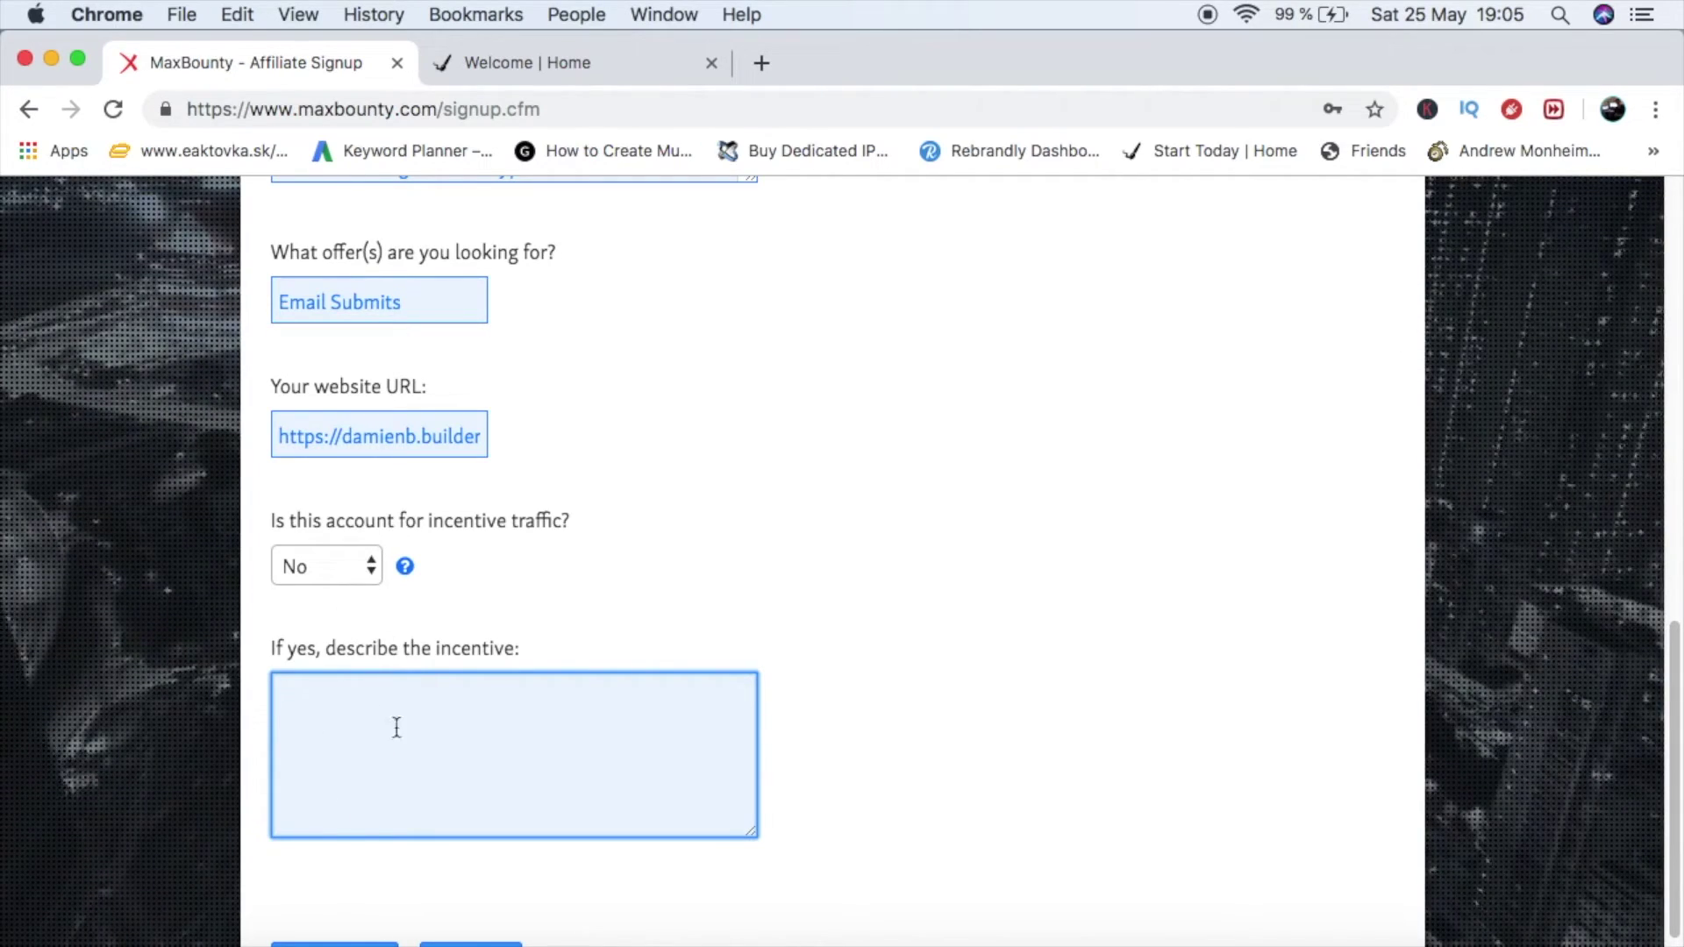
Leave the incentive description empty and proceed to the Terms section of the signup form.
left_click(504, 632)
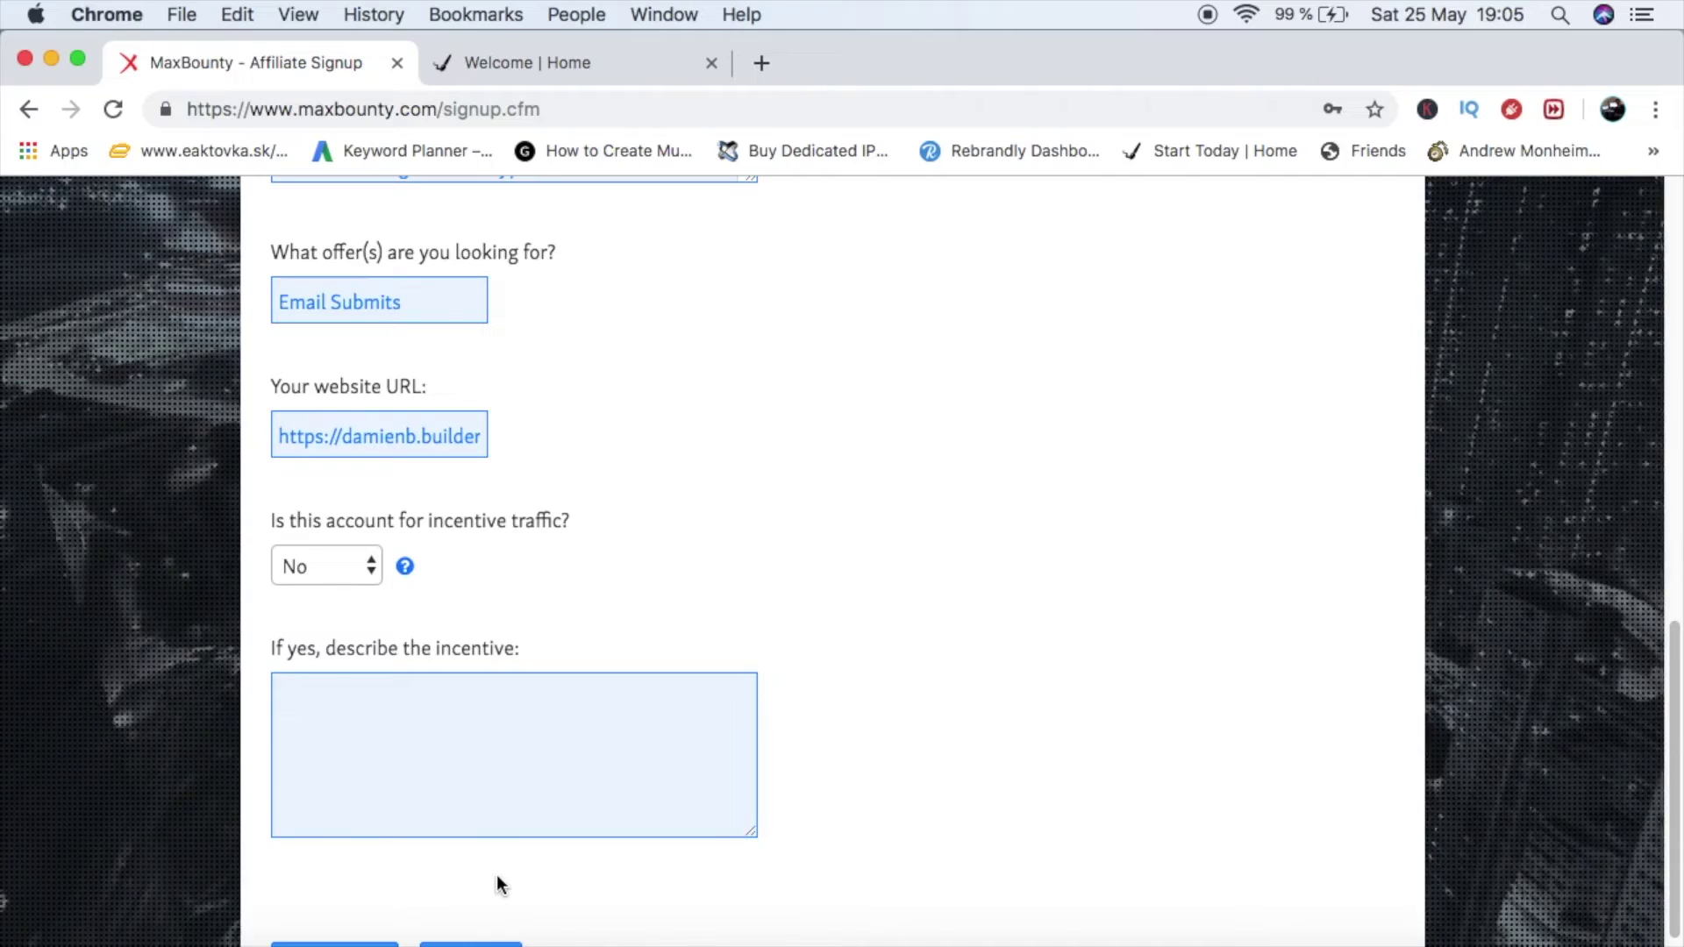
scroll(497, 876, "down", 1)
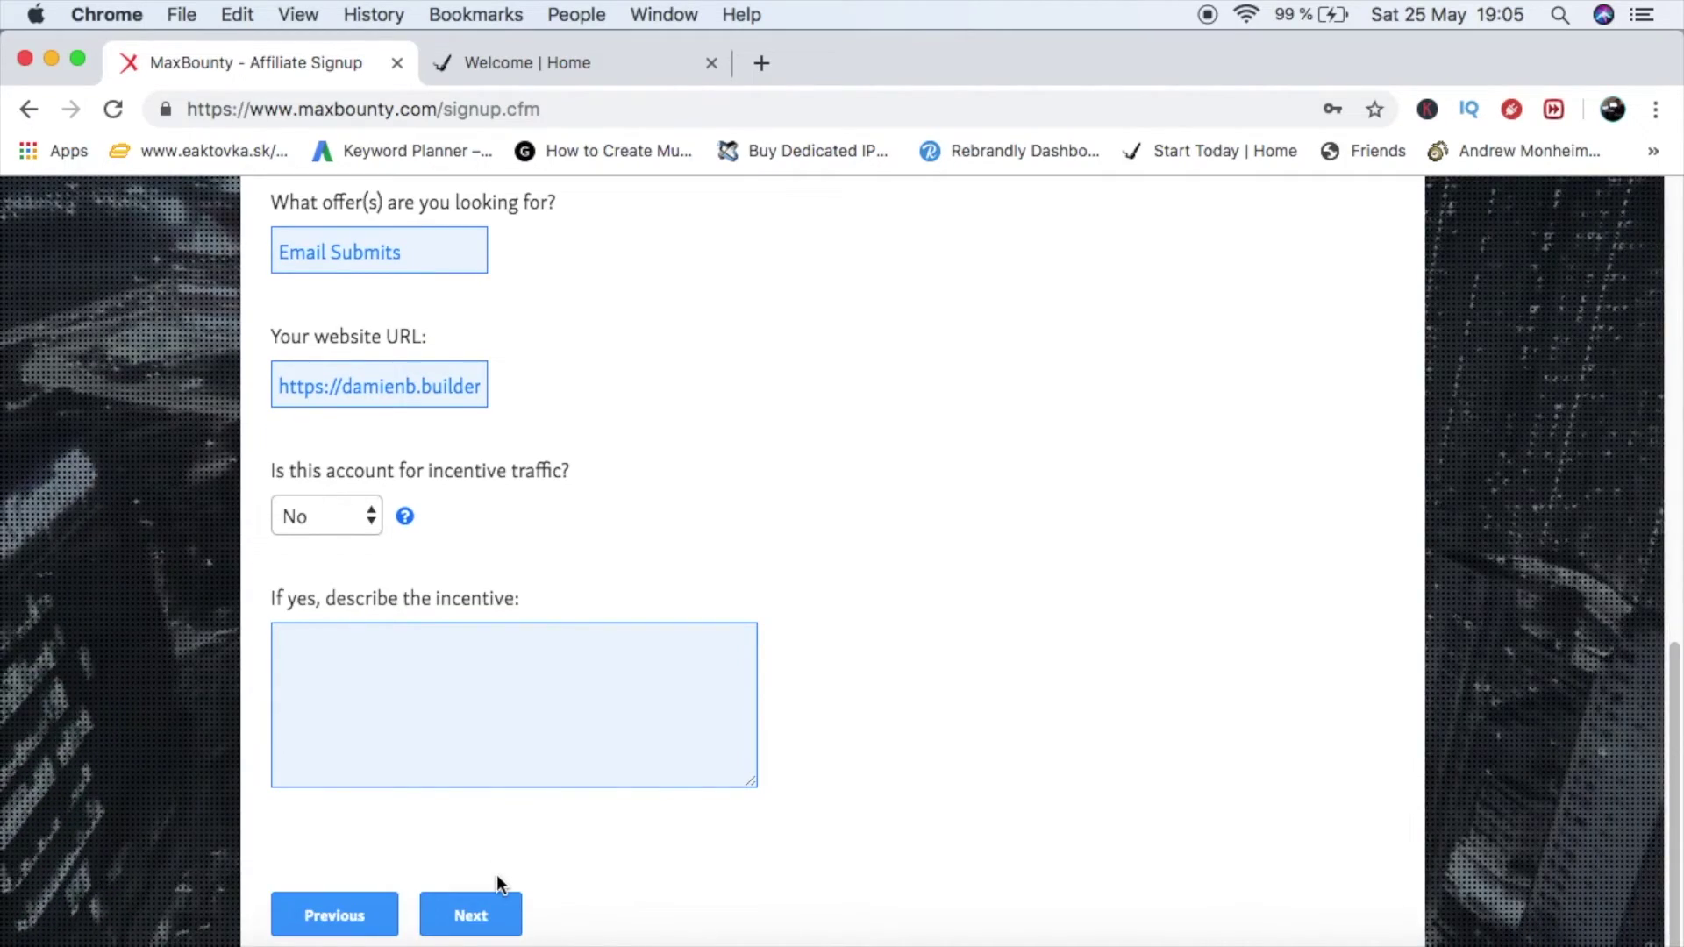
left_click(471, 915)
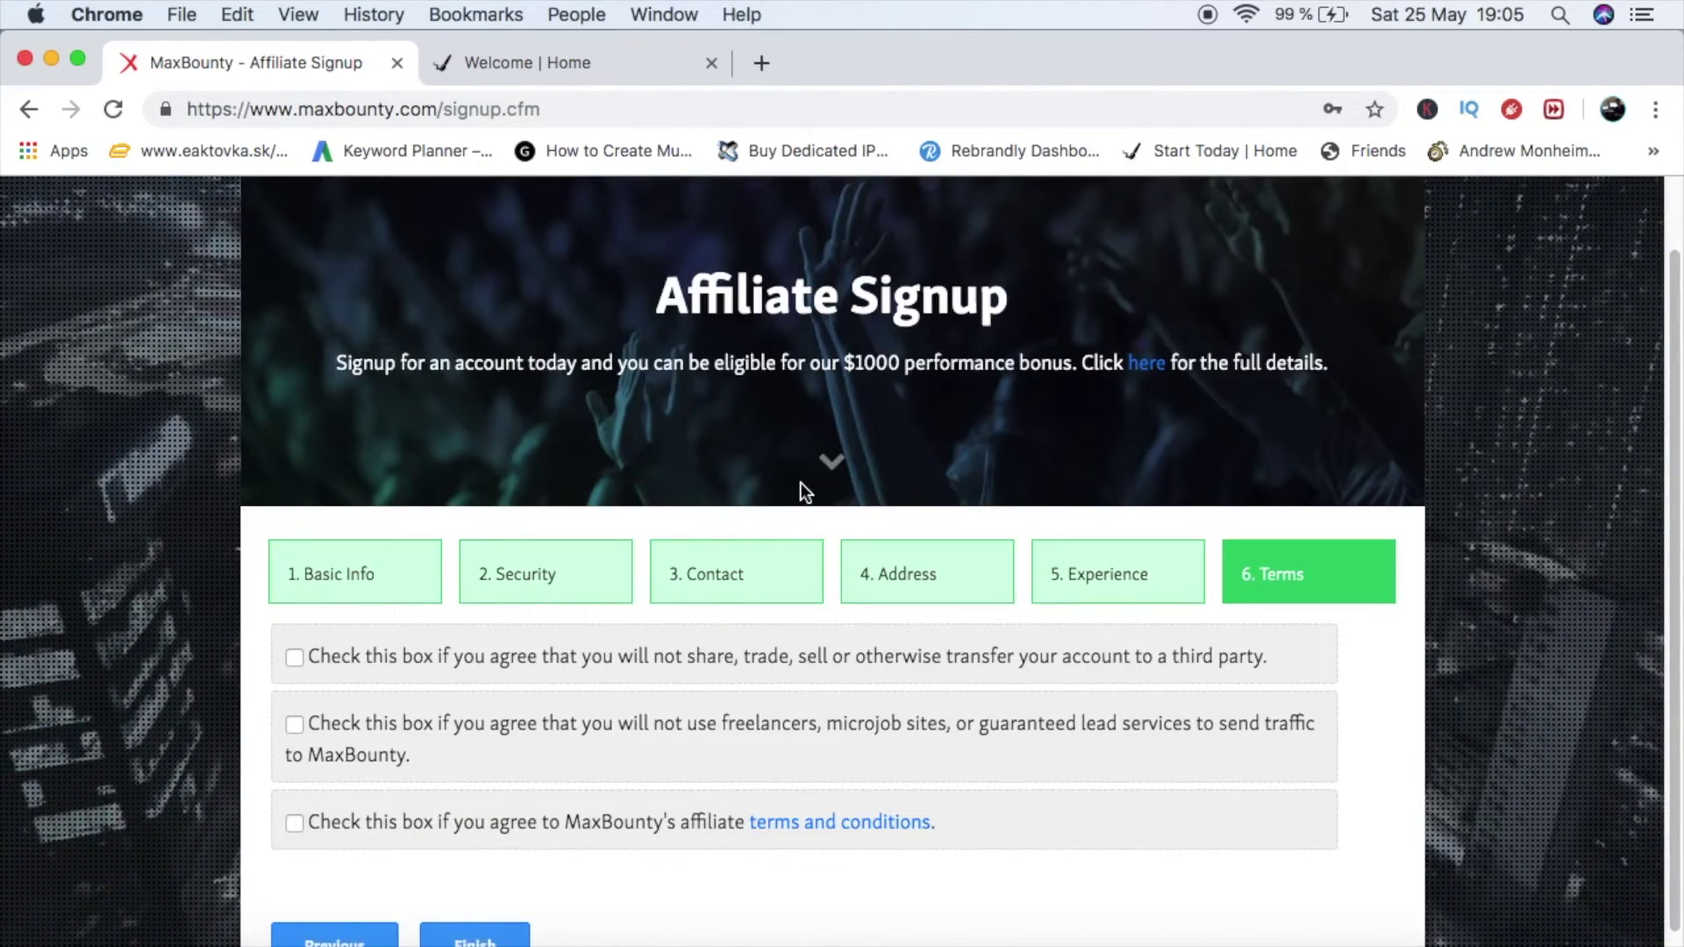
Agree to all three statements on account transfer, traffic sources and affiliate terms and conditions, and submit the application.
left_click(294, 625)
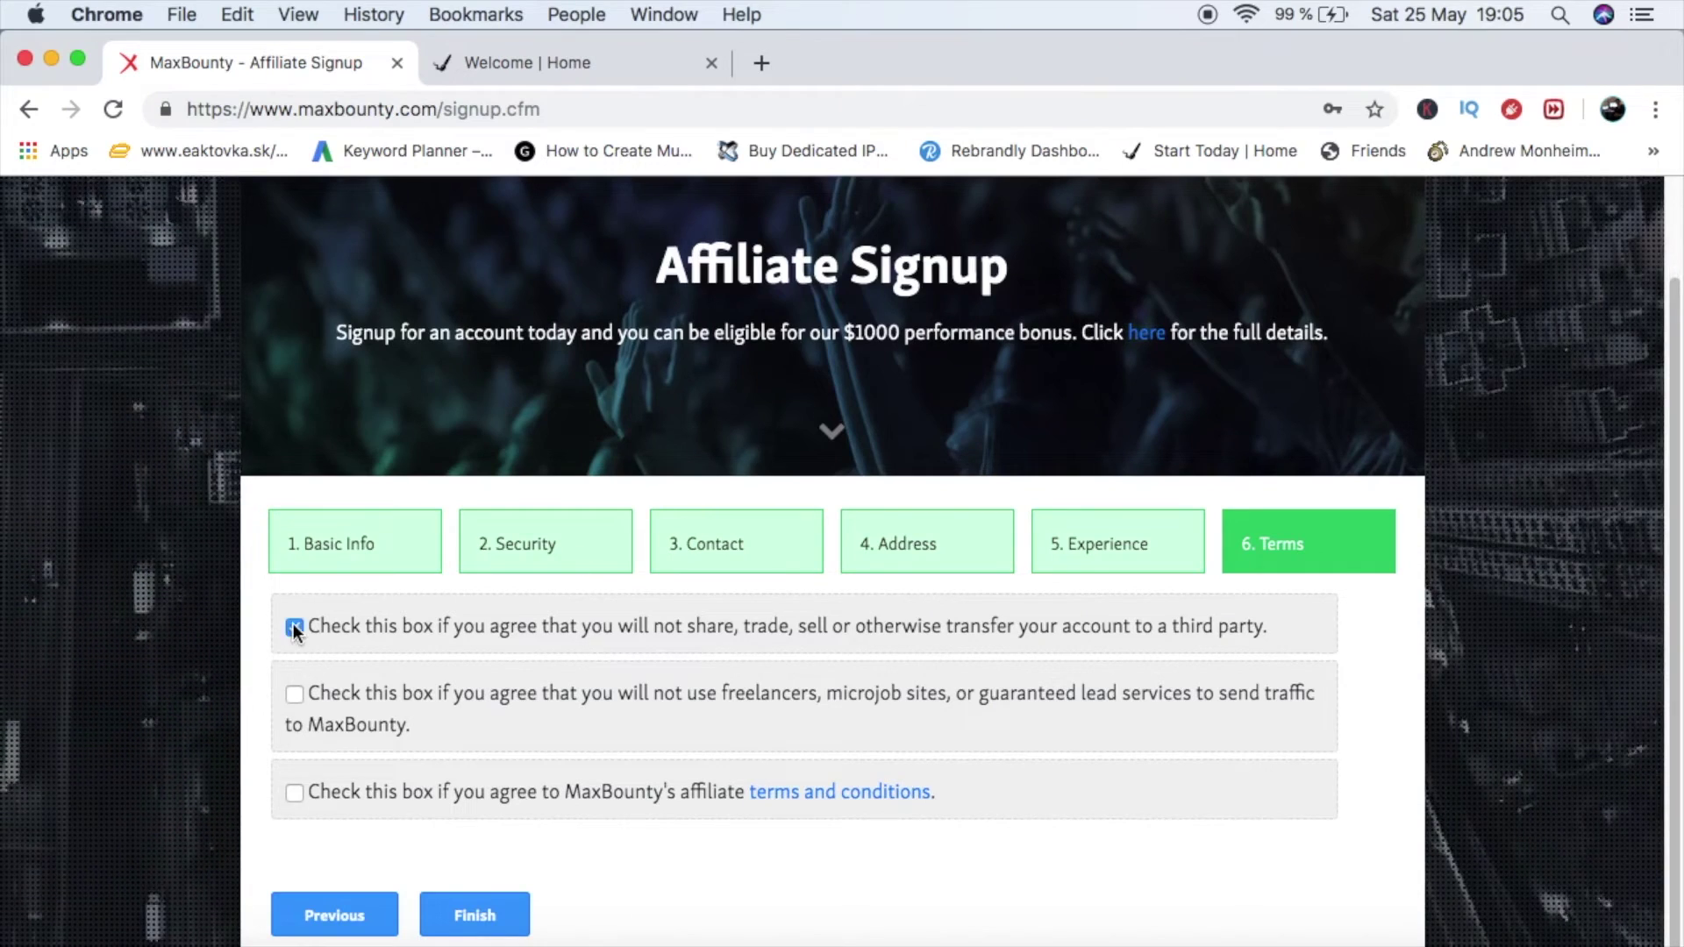
left_click(296, 695)
left_click(296, 792)
left_click(474, 913)
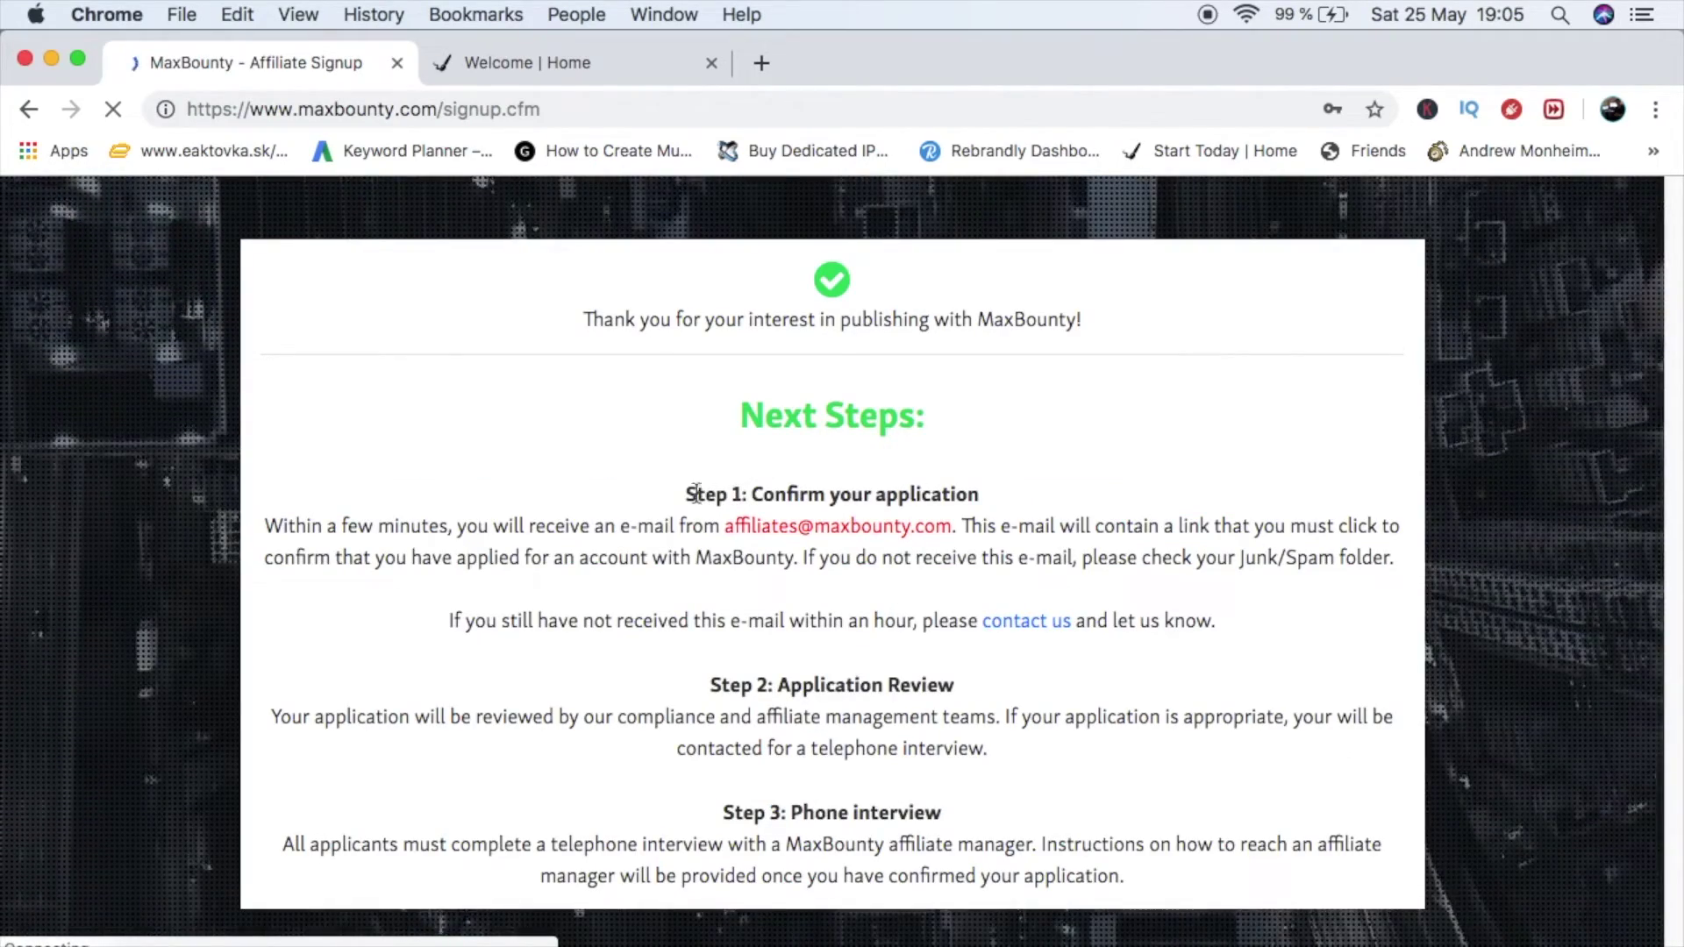
Read the next-step instructions on confirming the application and completing the phone interview.
left_click_drag(688, 491, 1383, 586)
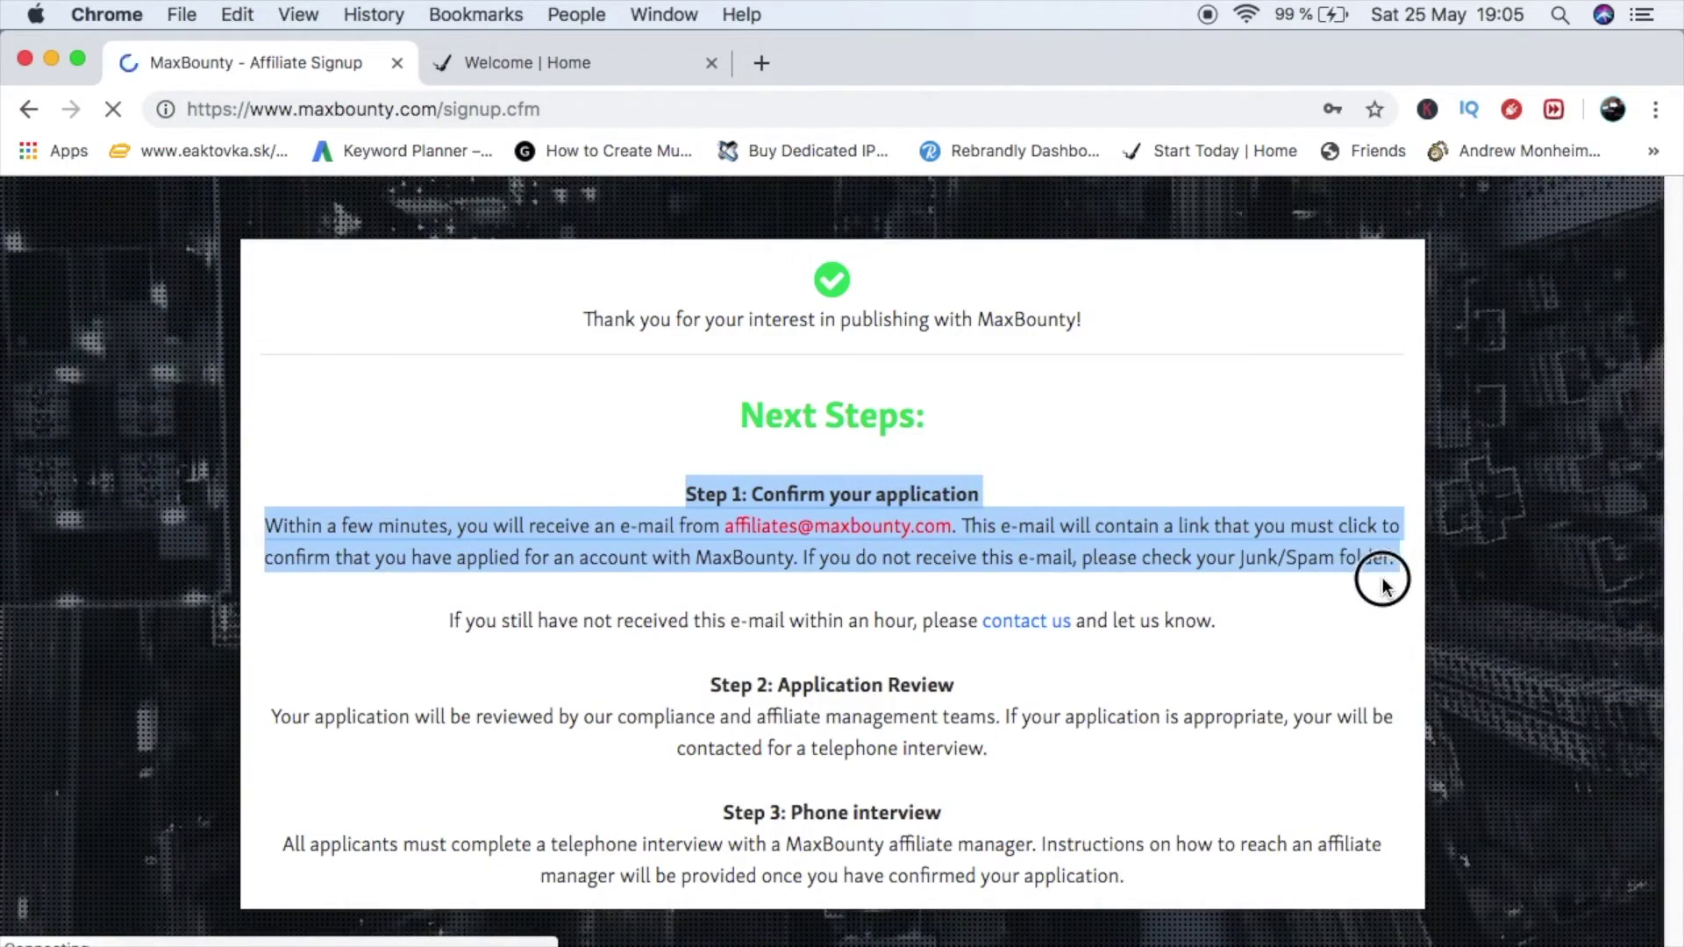
left_click(733, 676)
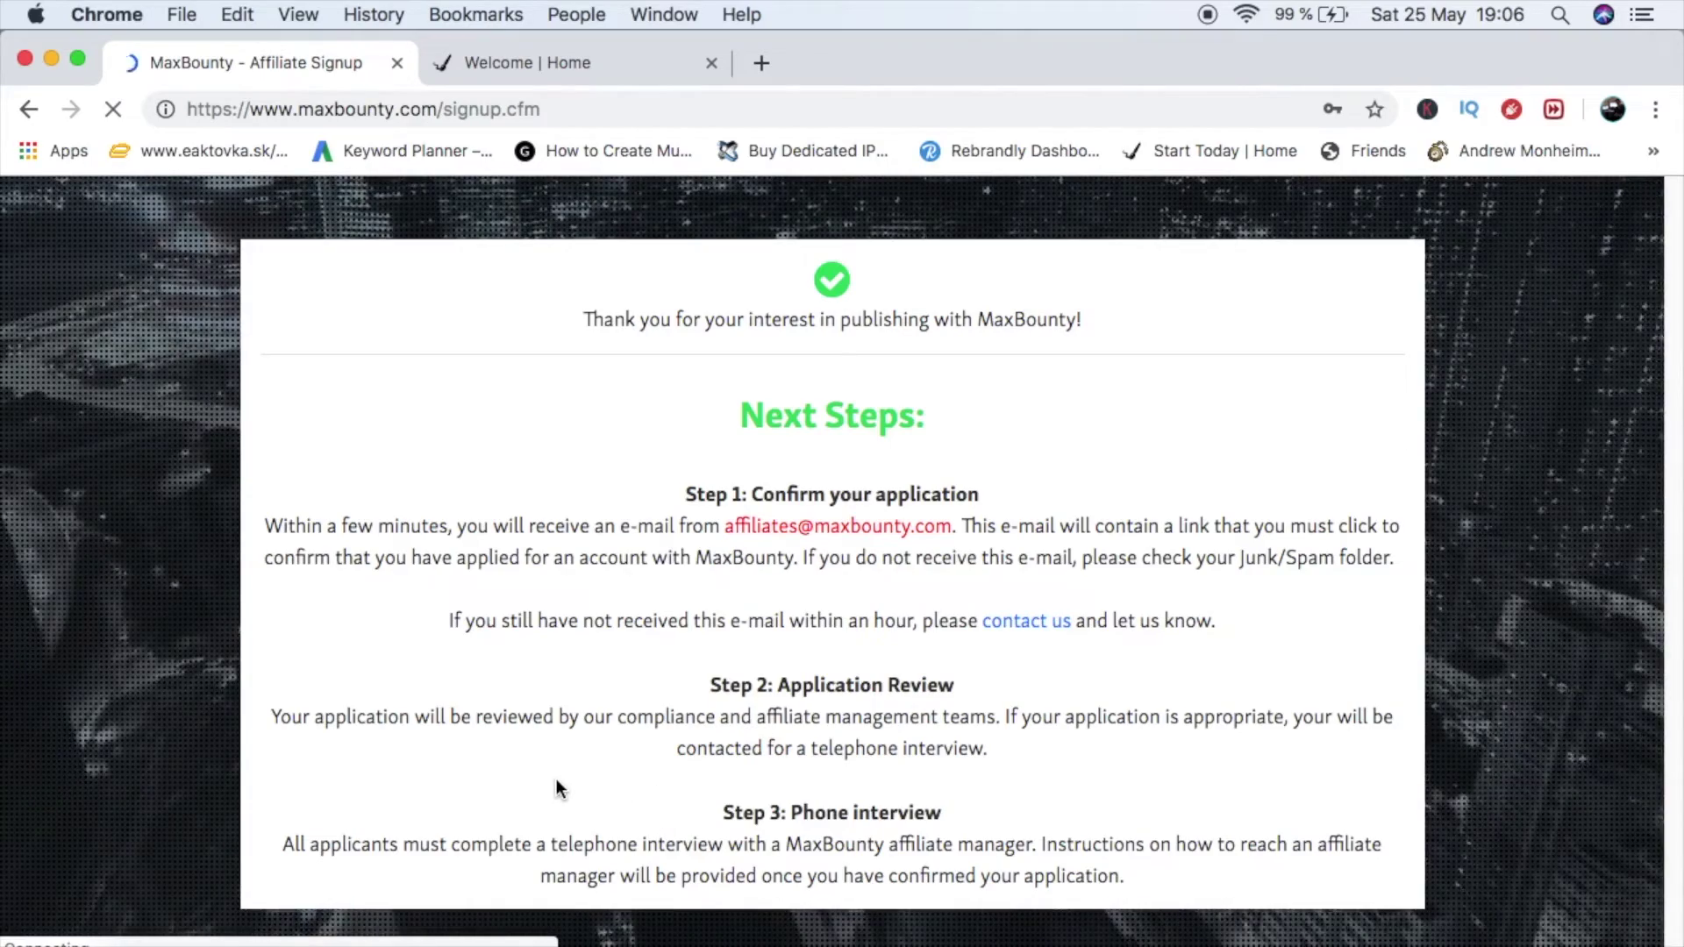
left_click_drag(720, 812, 1136, 891)
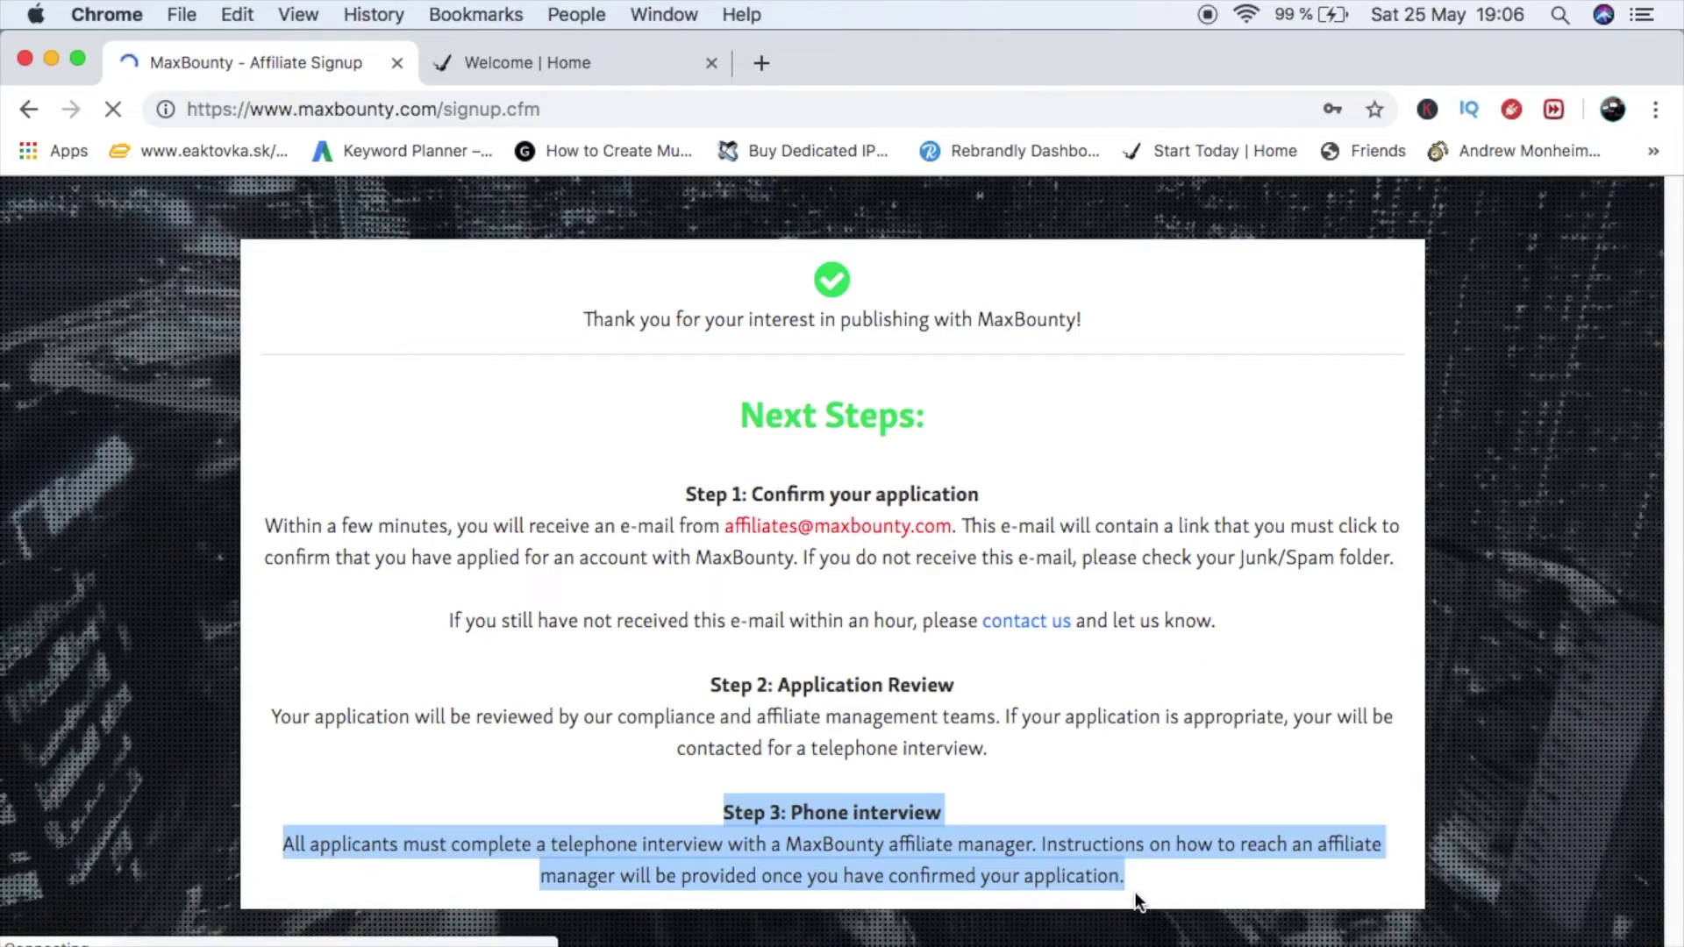
left_click(1139, 886)
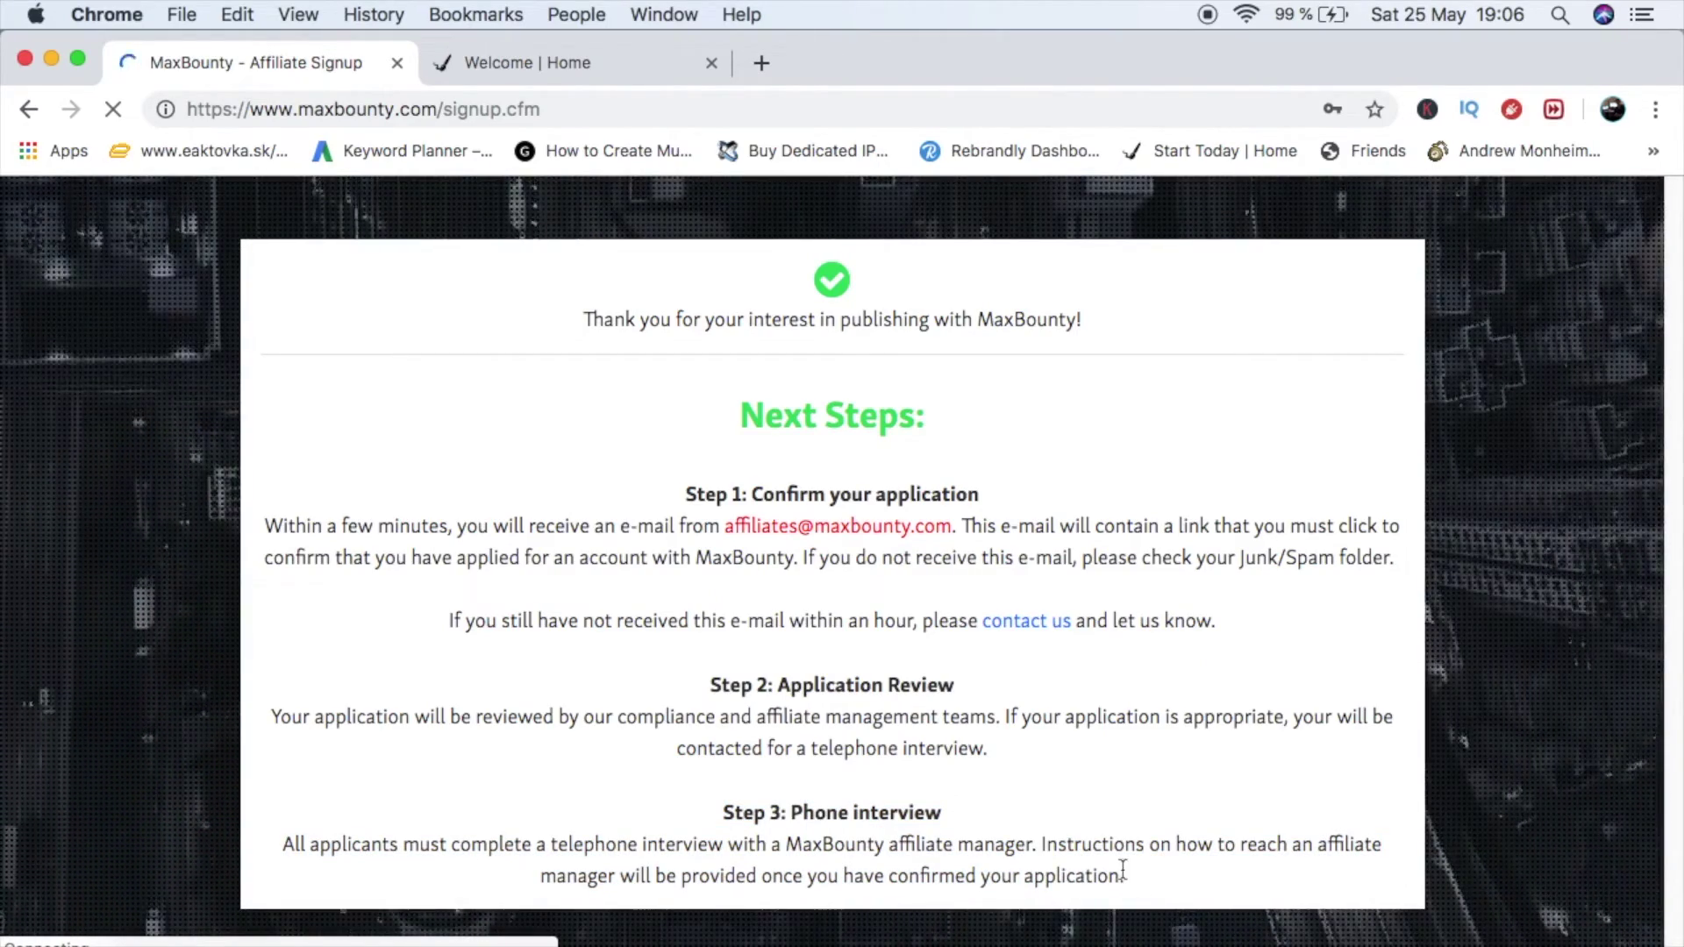
Switch to the Word document and add the bullets "Call first !!" and "Good English" under the title.
left_click(1193, 944)
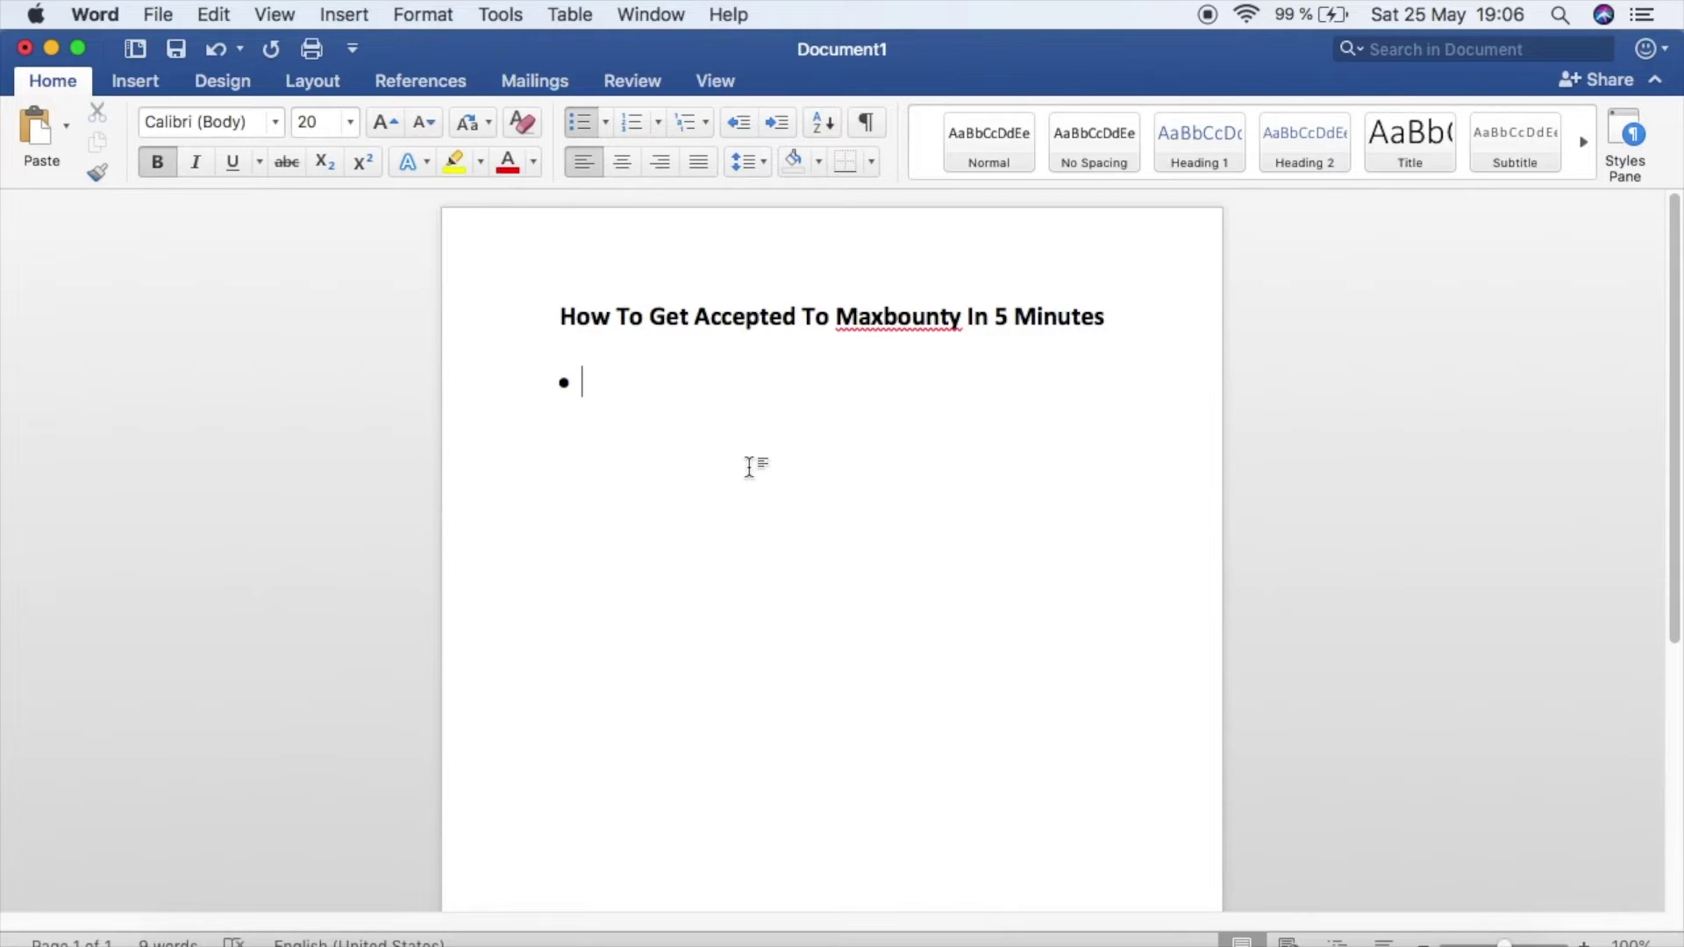
type("C")
key("BackSpace")
type("Call first ")
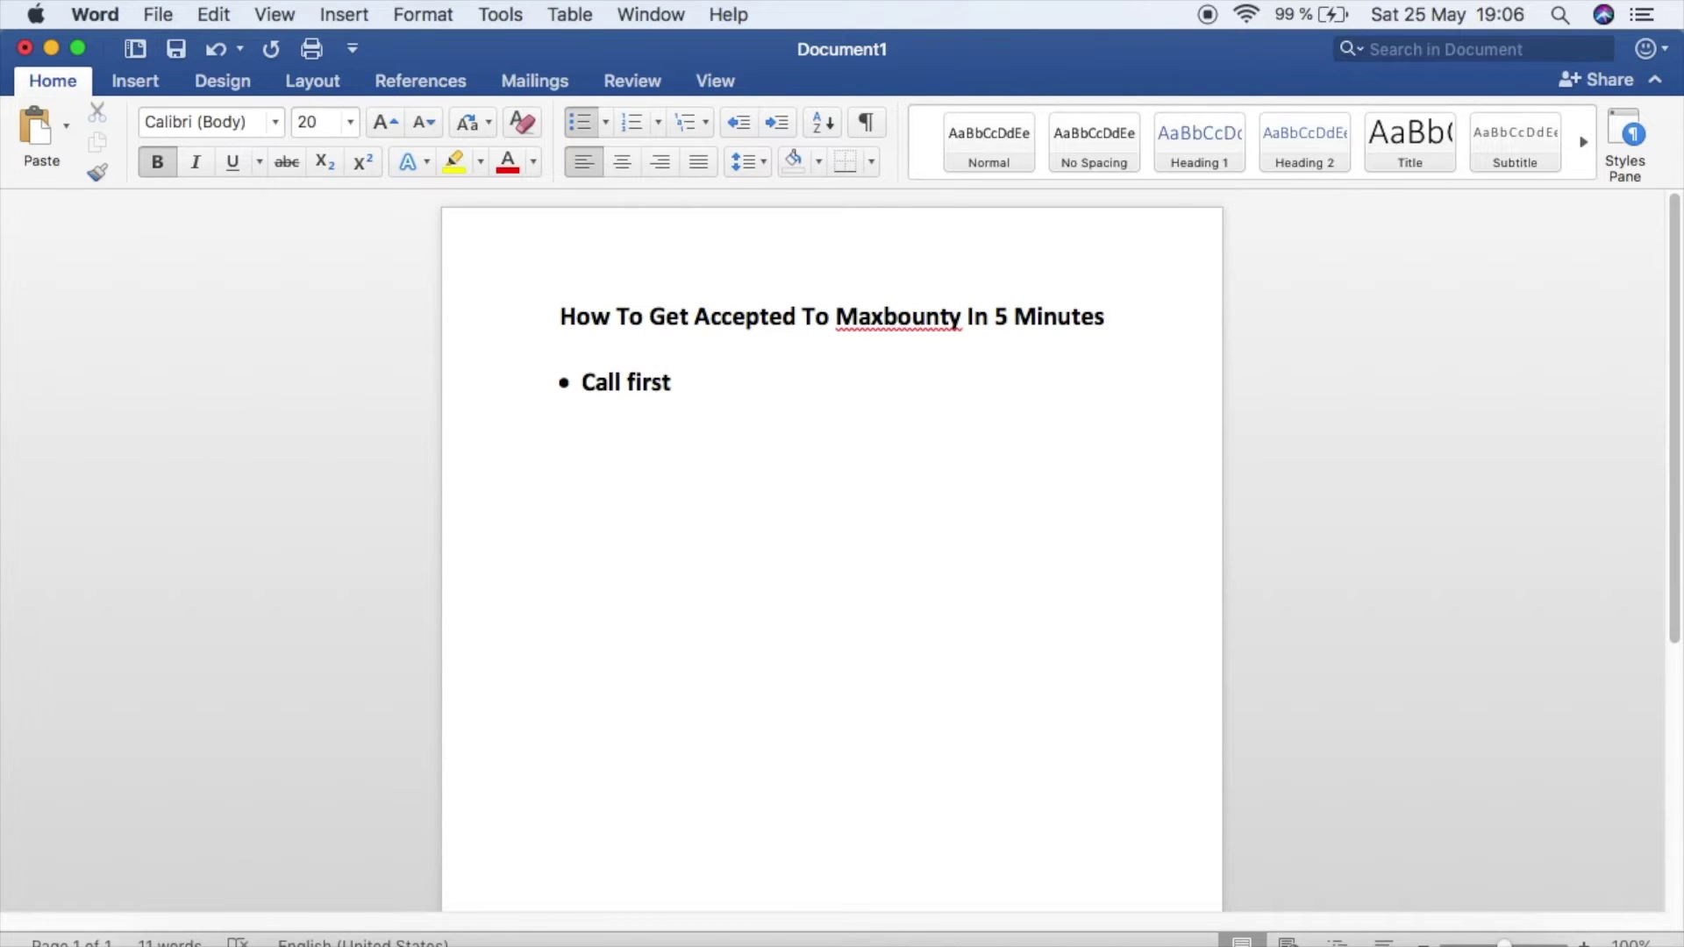
type("!!")
key("Return")
type("Good english")
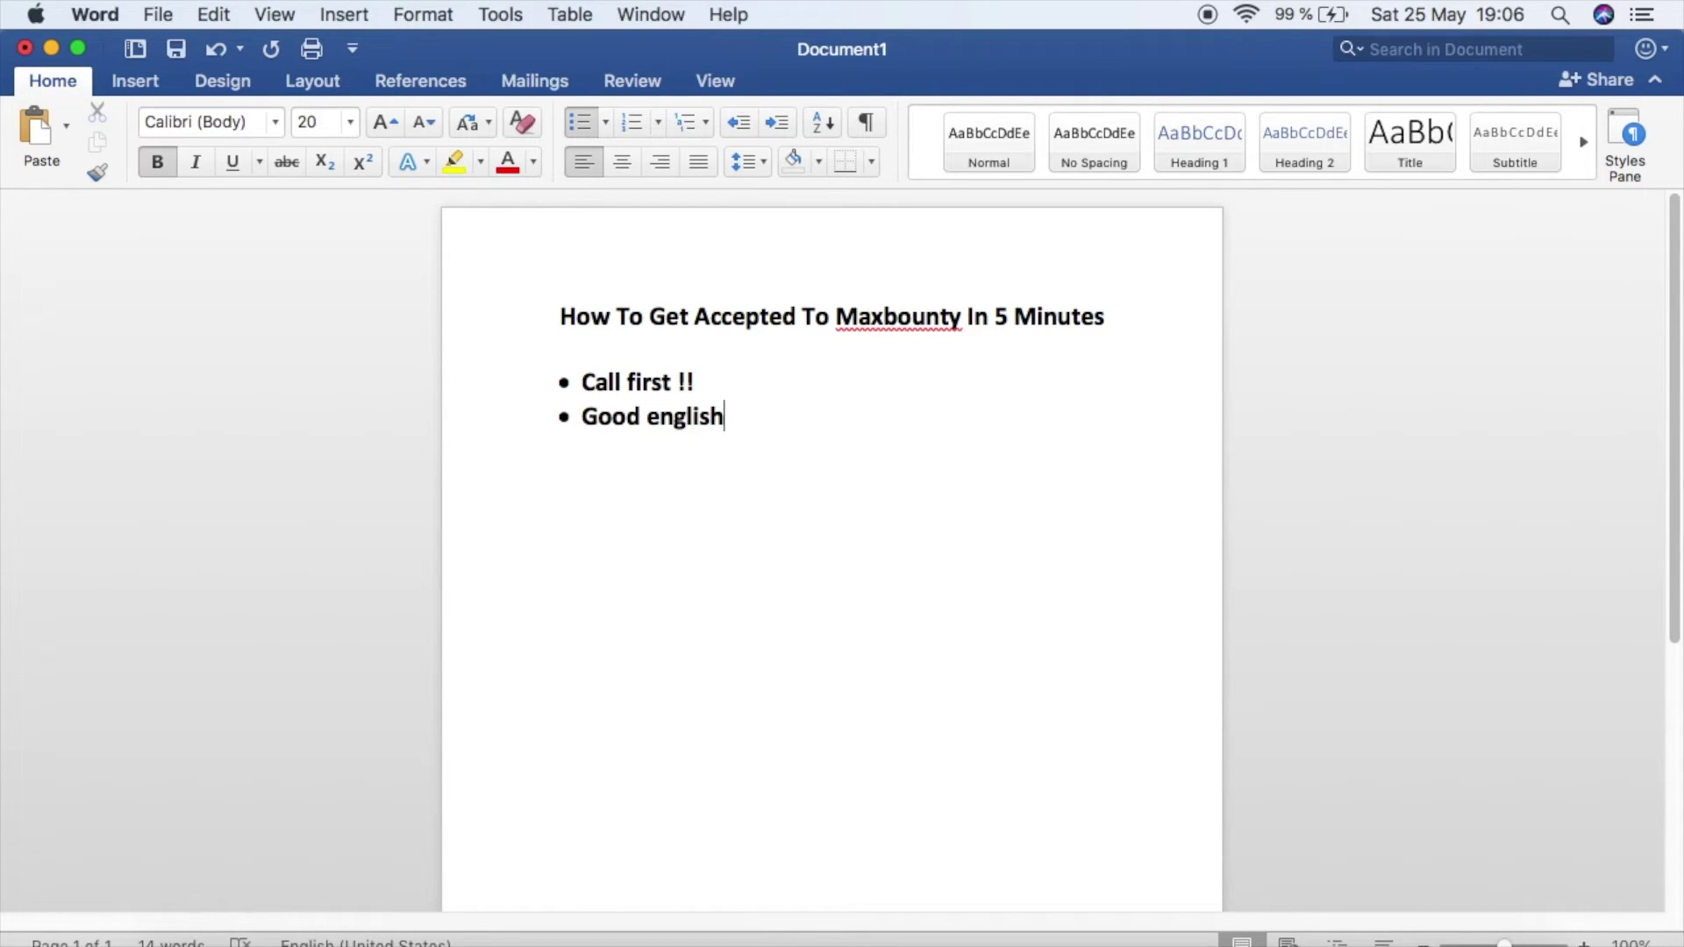
key("Return")
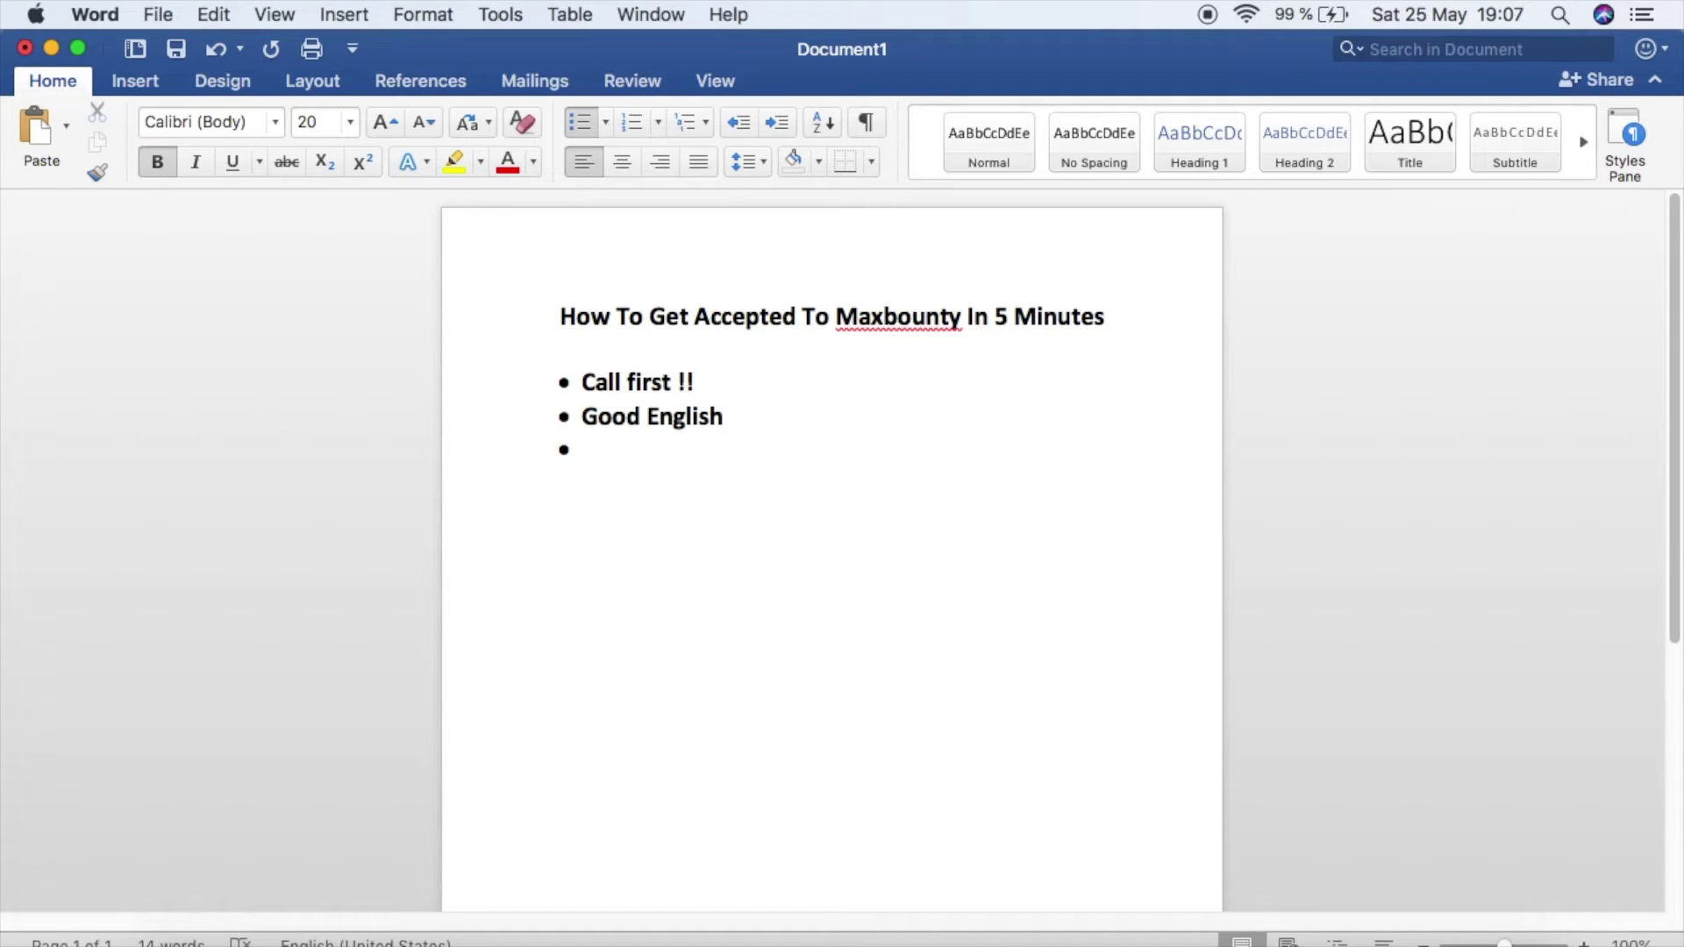
Add a third bullet reading "Pro" and end the bulleted list.
type("Profesi")
key("BackSpace")
key("BackSpace")
key("BackSpace")
key("BackSpace")
key("Return")
key("Return")
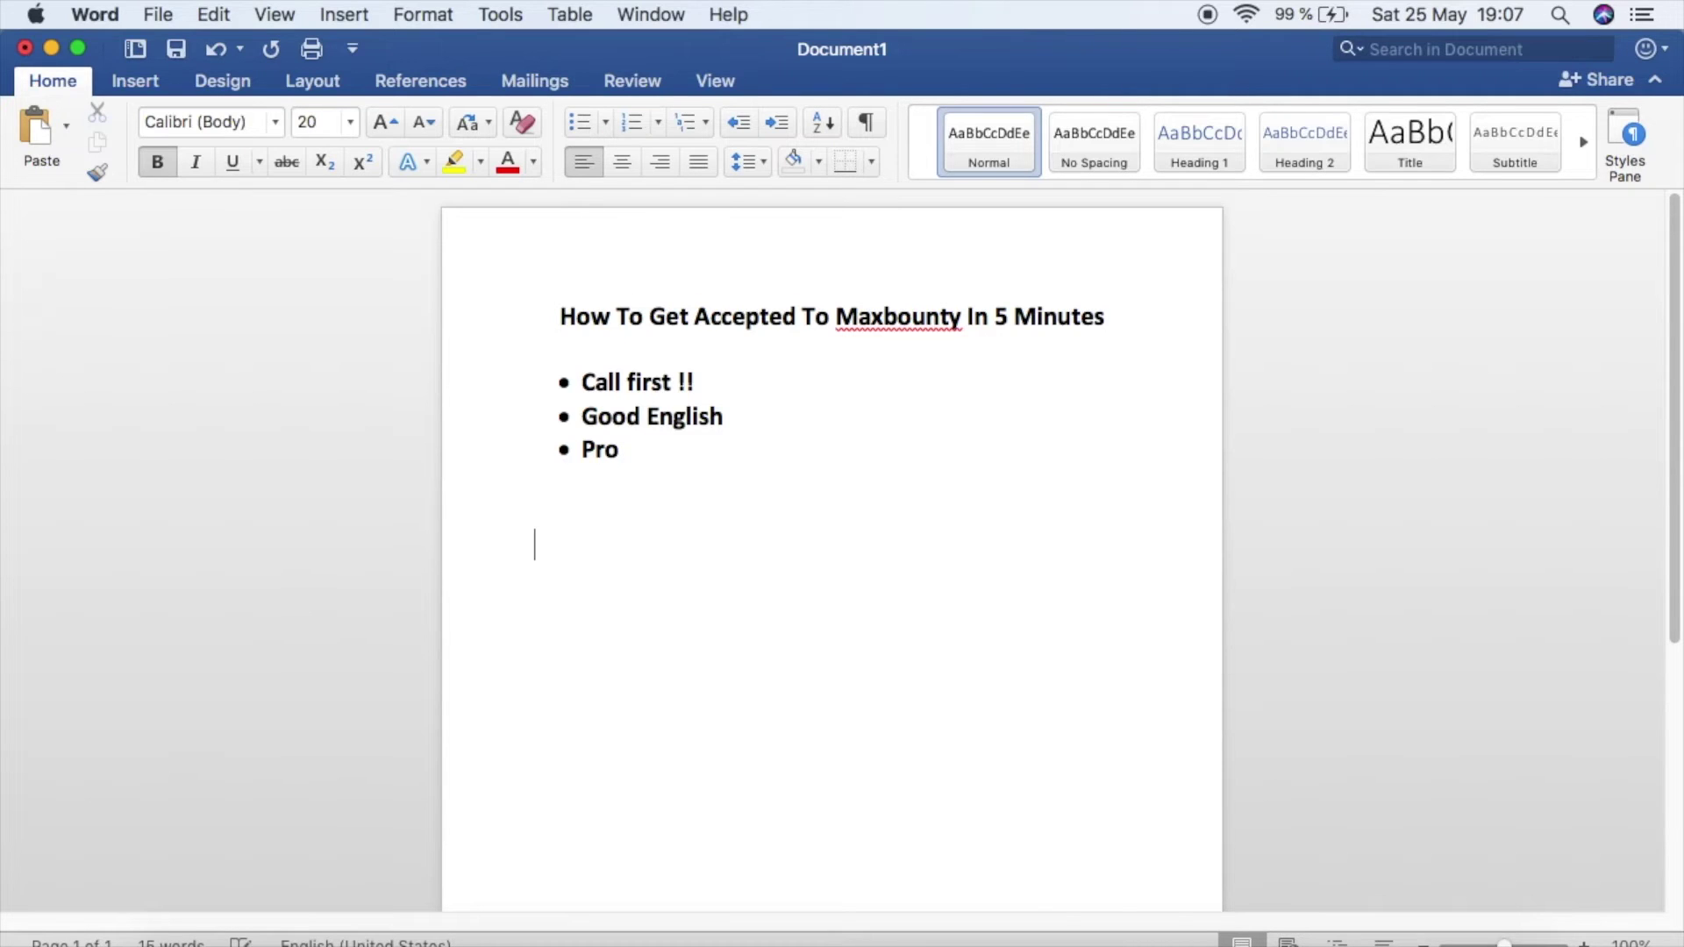
Start a list of five empty lines below the bullets, each beginning with a dash.
type("-")
key("Return")
type("-")
key("Return")
type("-")
key("Return")
type("-")
key("Return")
type("-")
Fill in the first dash line with "Whats your name and id".
key("Up")
key("Up")
key("Up")
key("Up")
type("Whats ")
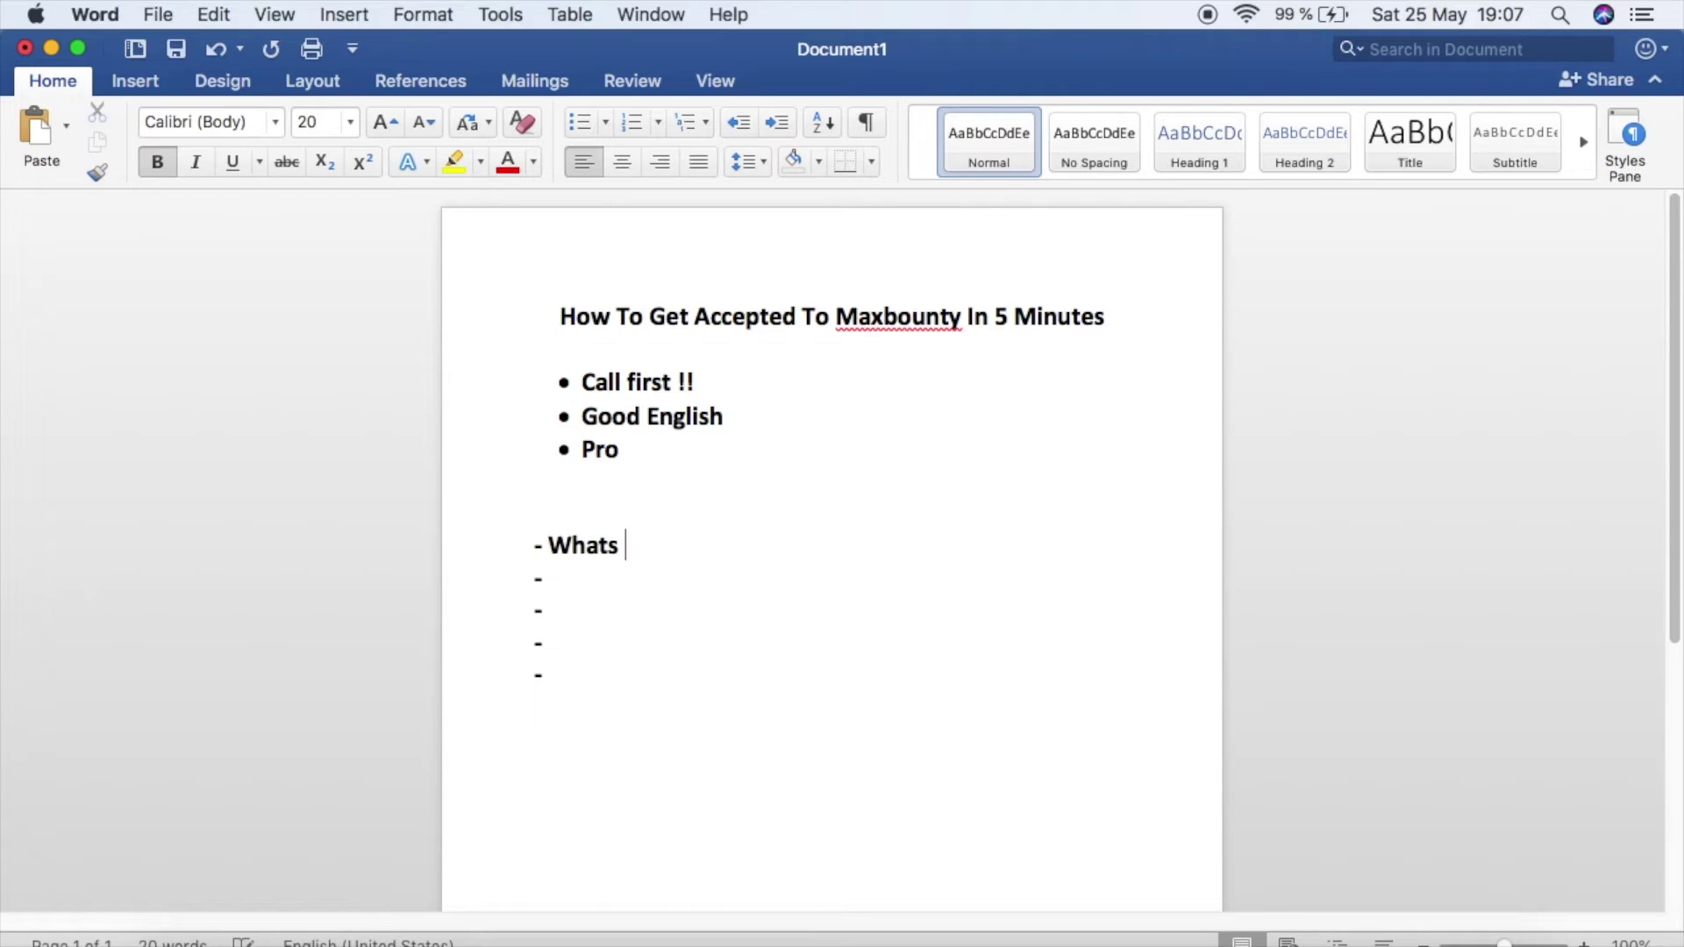
type("your name")
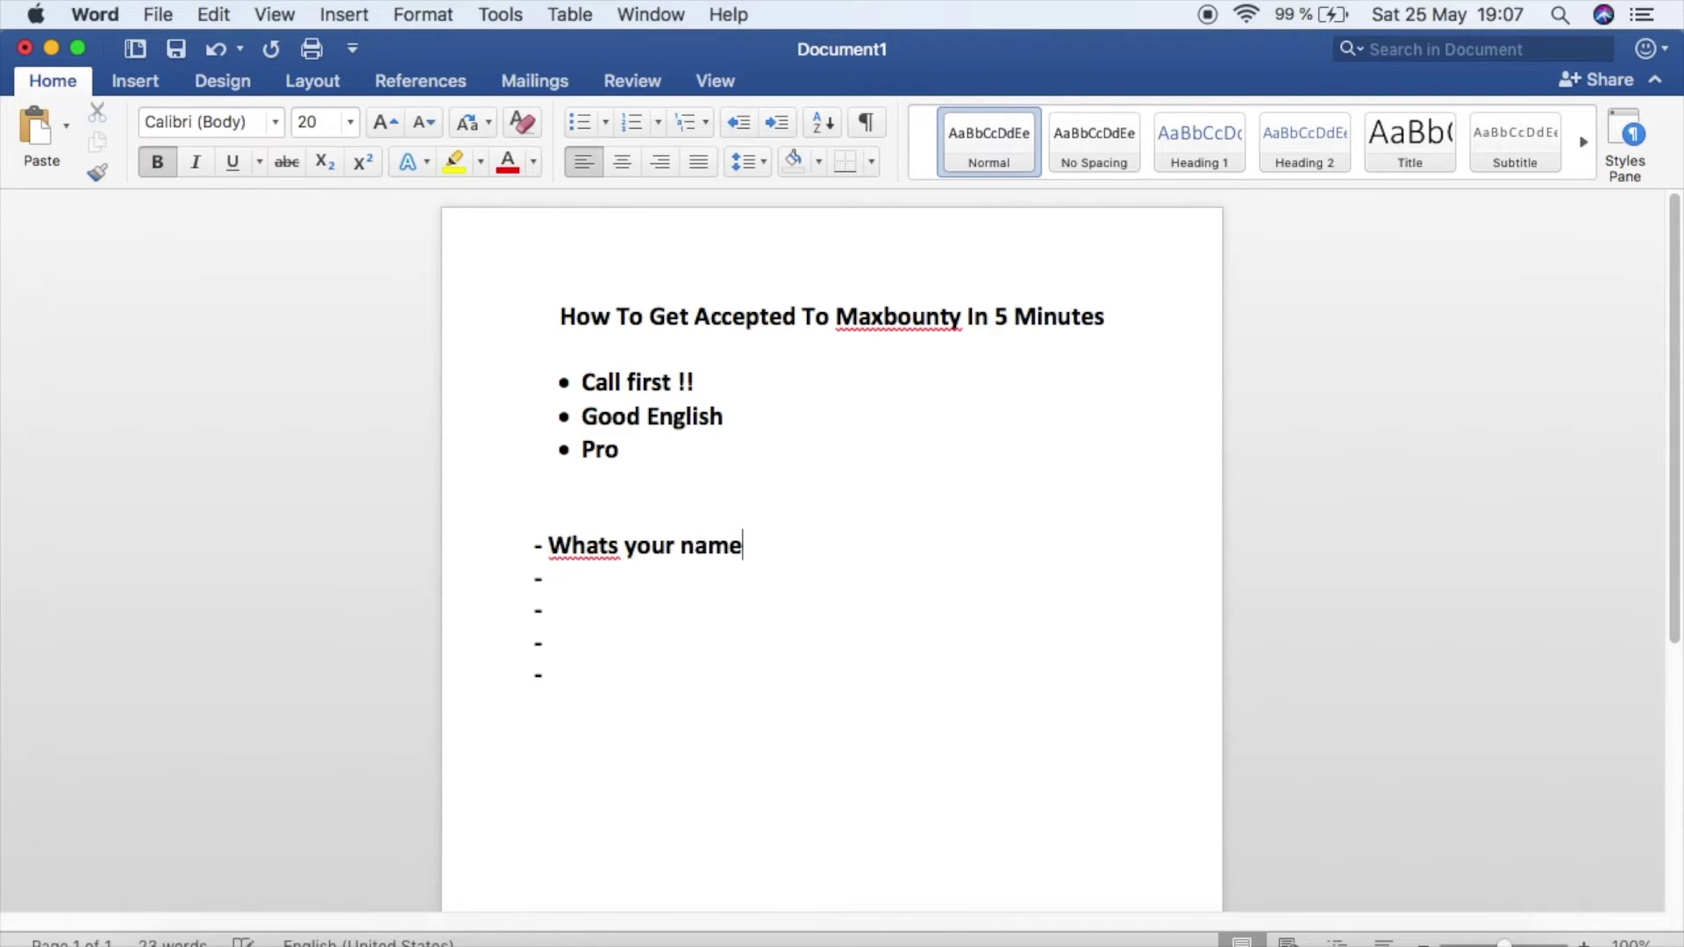
type(" and id")
key("Return")
key("BackSpace")
Fill in the second dash line with "Past expierence with cpa".
left_click(543, 578)
type("Past expe")
key("BackSpace")
type("ierence with cpa")
key("Return")
key("BackSpace")
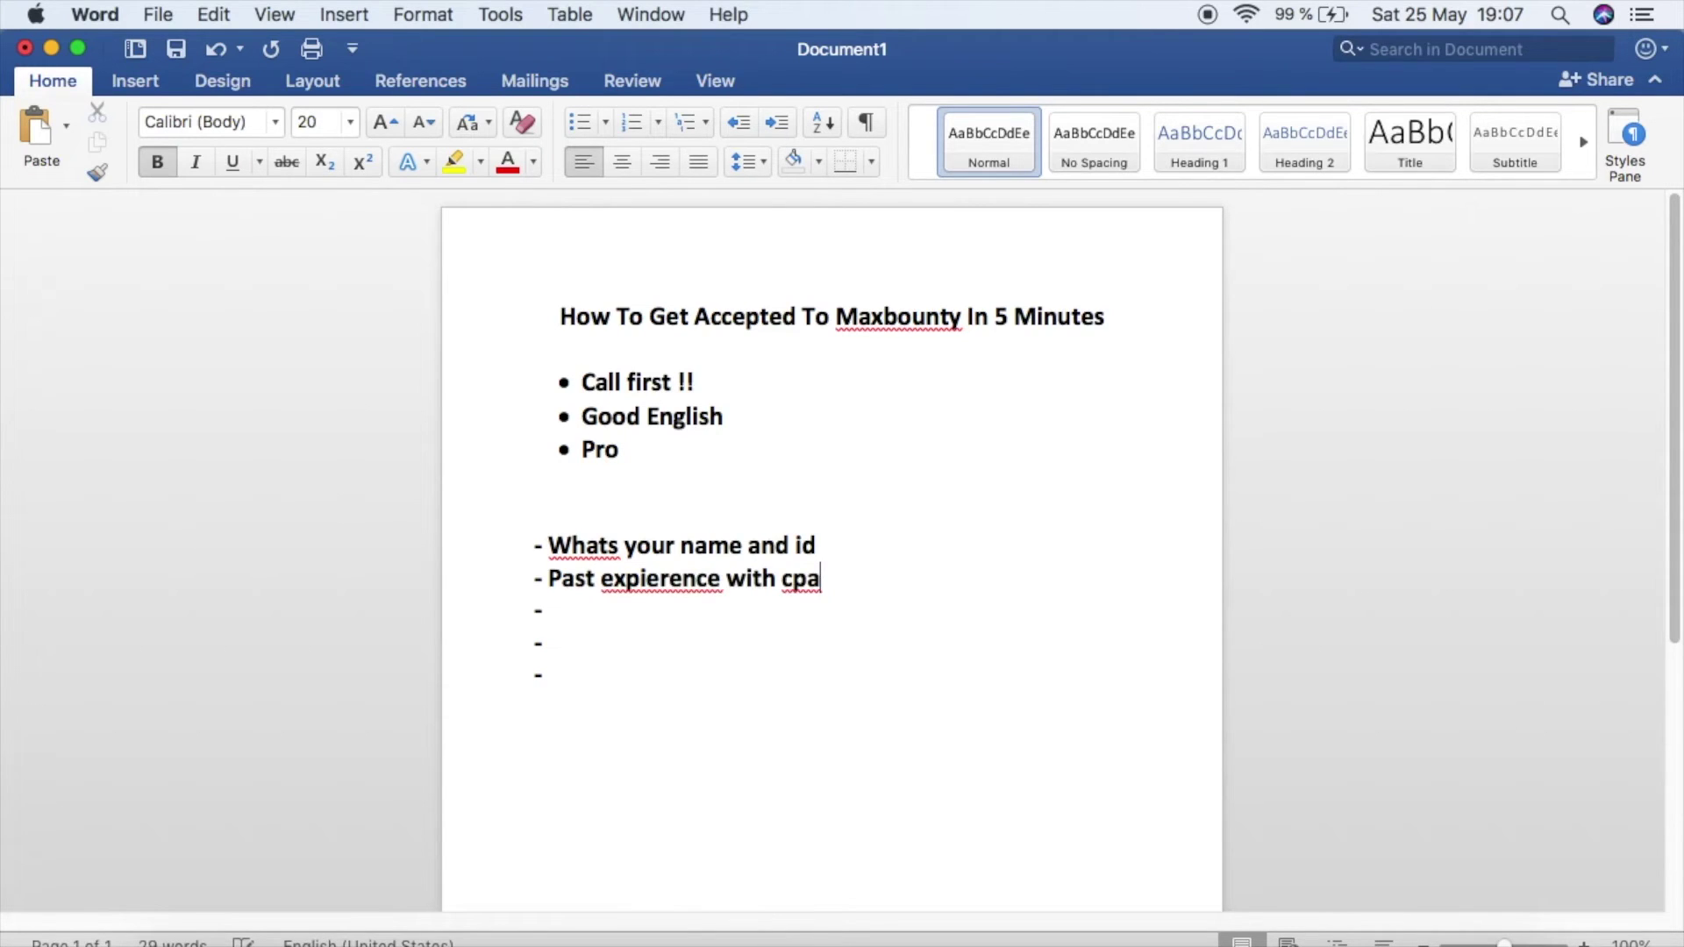
Fill in the third dash line with "Previous networks".
key("Down")
type("Previo")
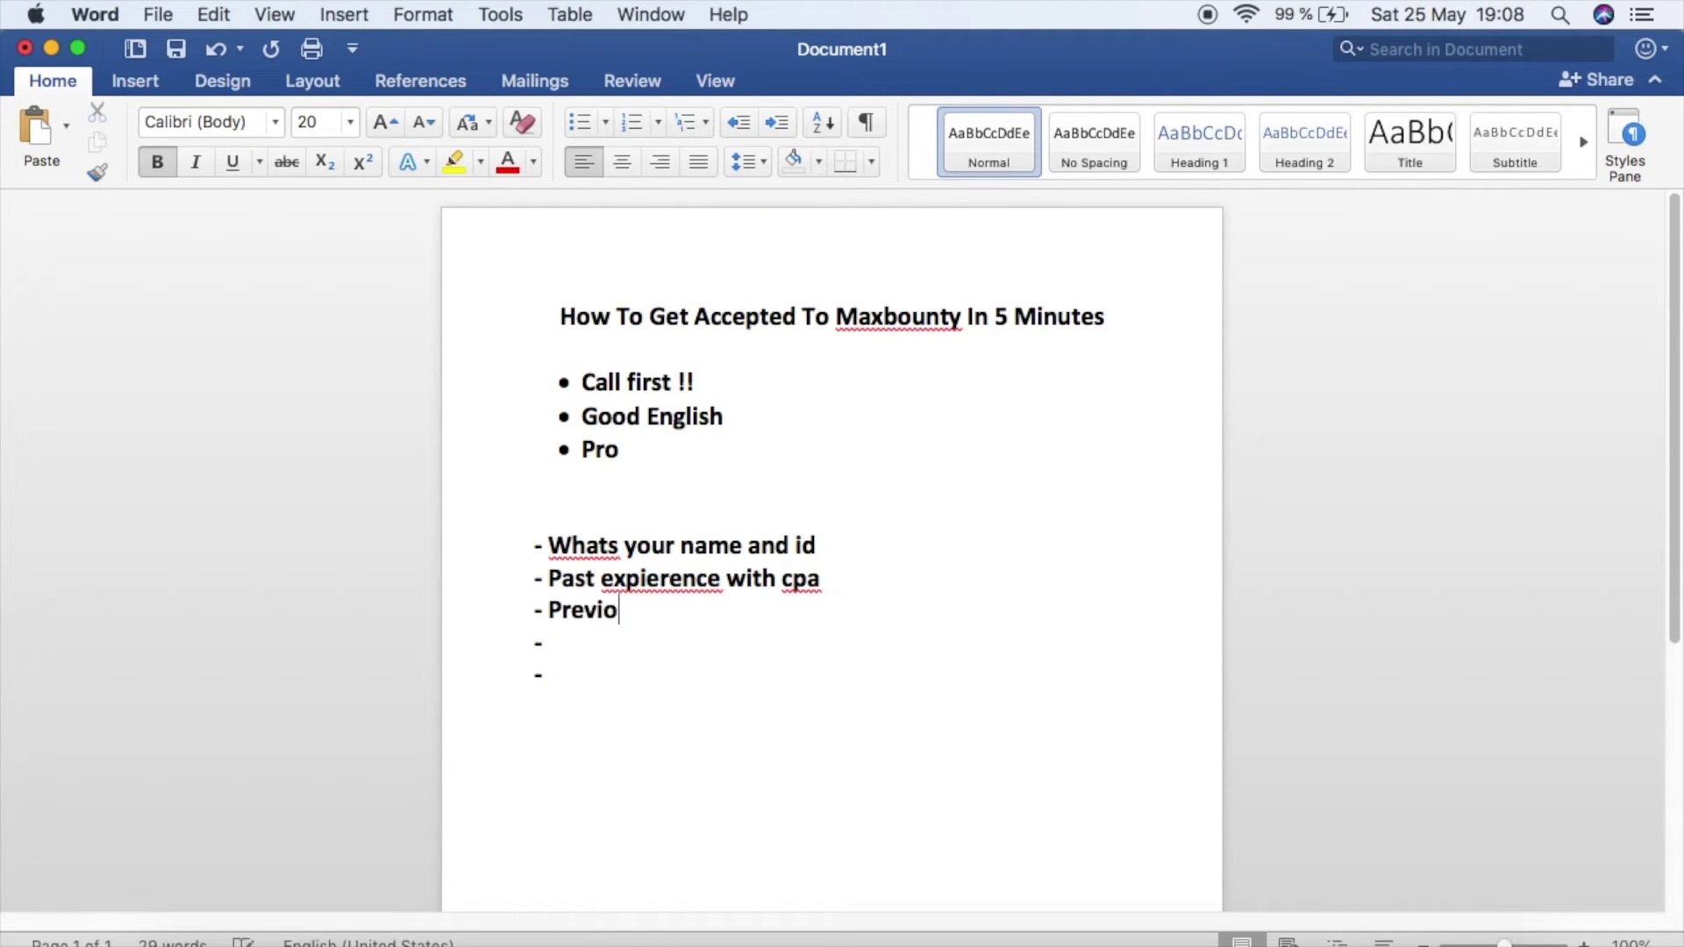
type("us networjs")
key("BackSpace")
key("BackSpace")
type("ks")
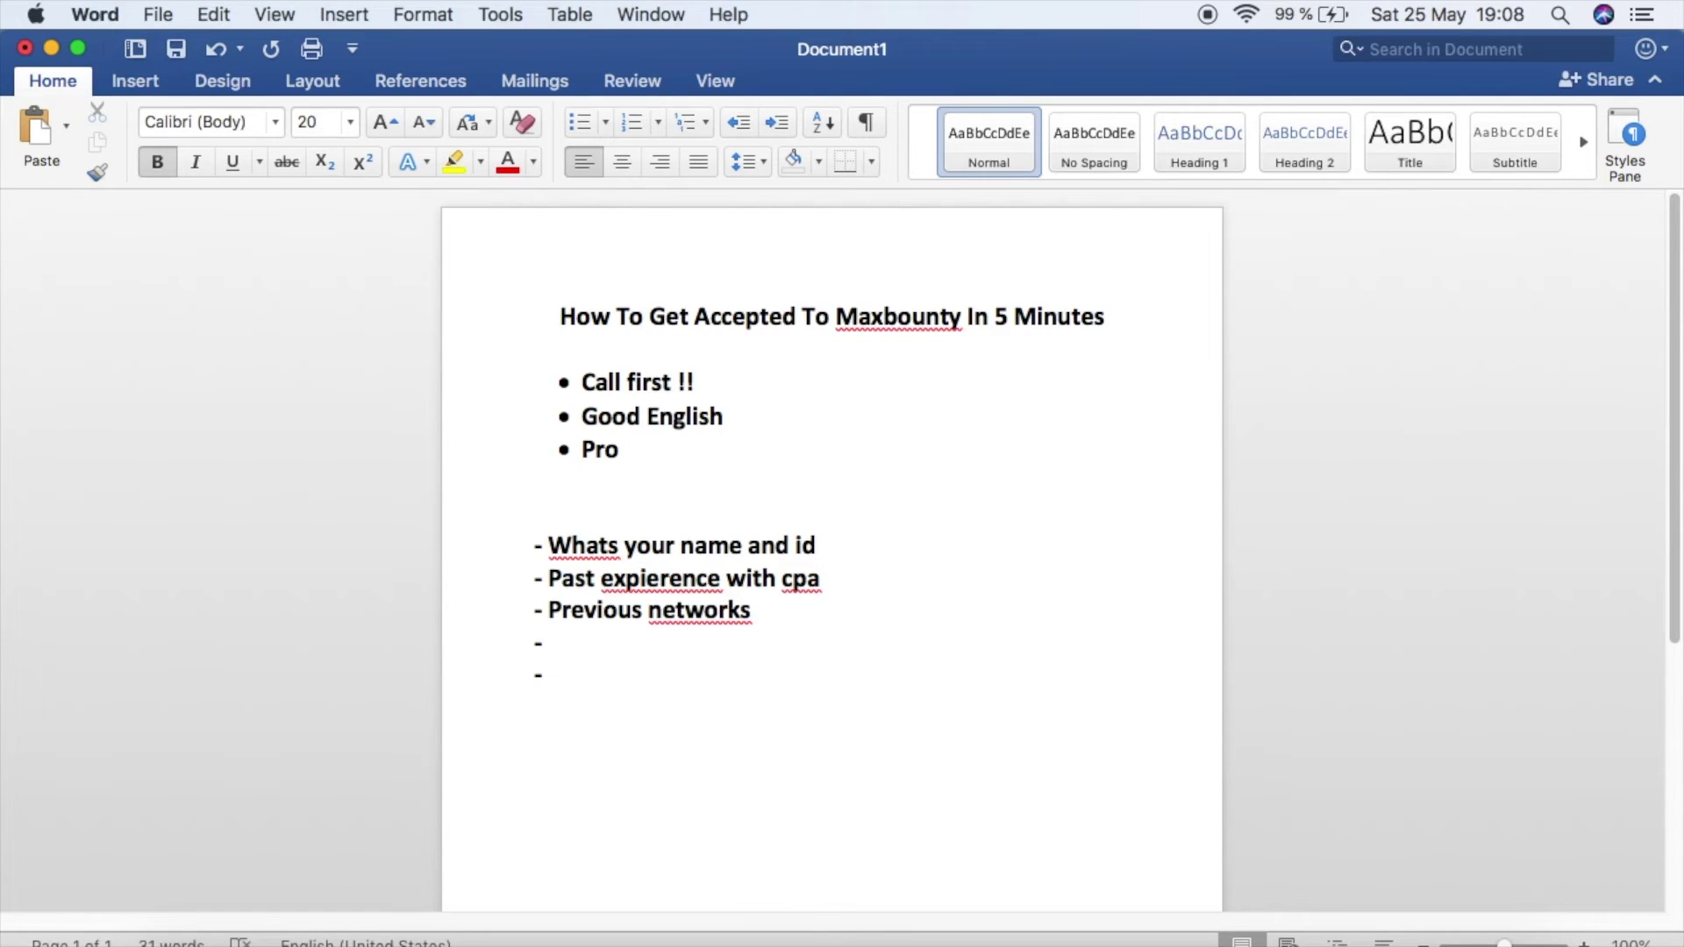
Fill in the fourth dash line with "what offers – email submits – easiest to convert".
left_click(543, 643)
type("what of")
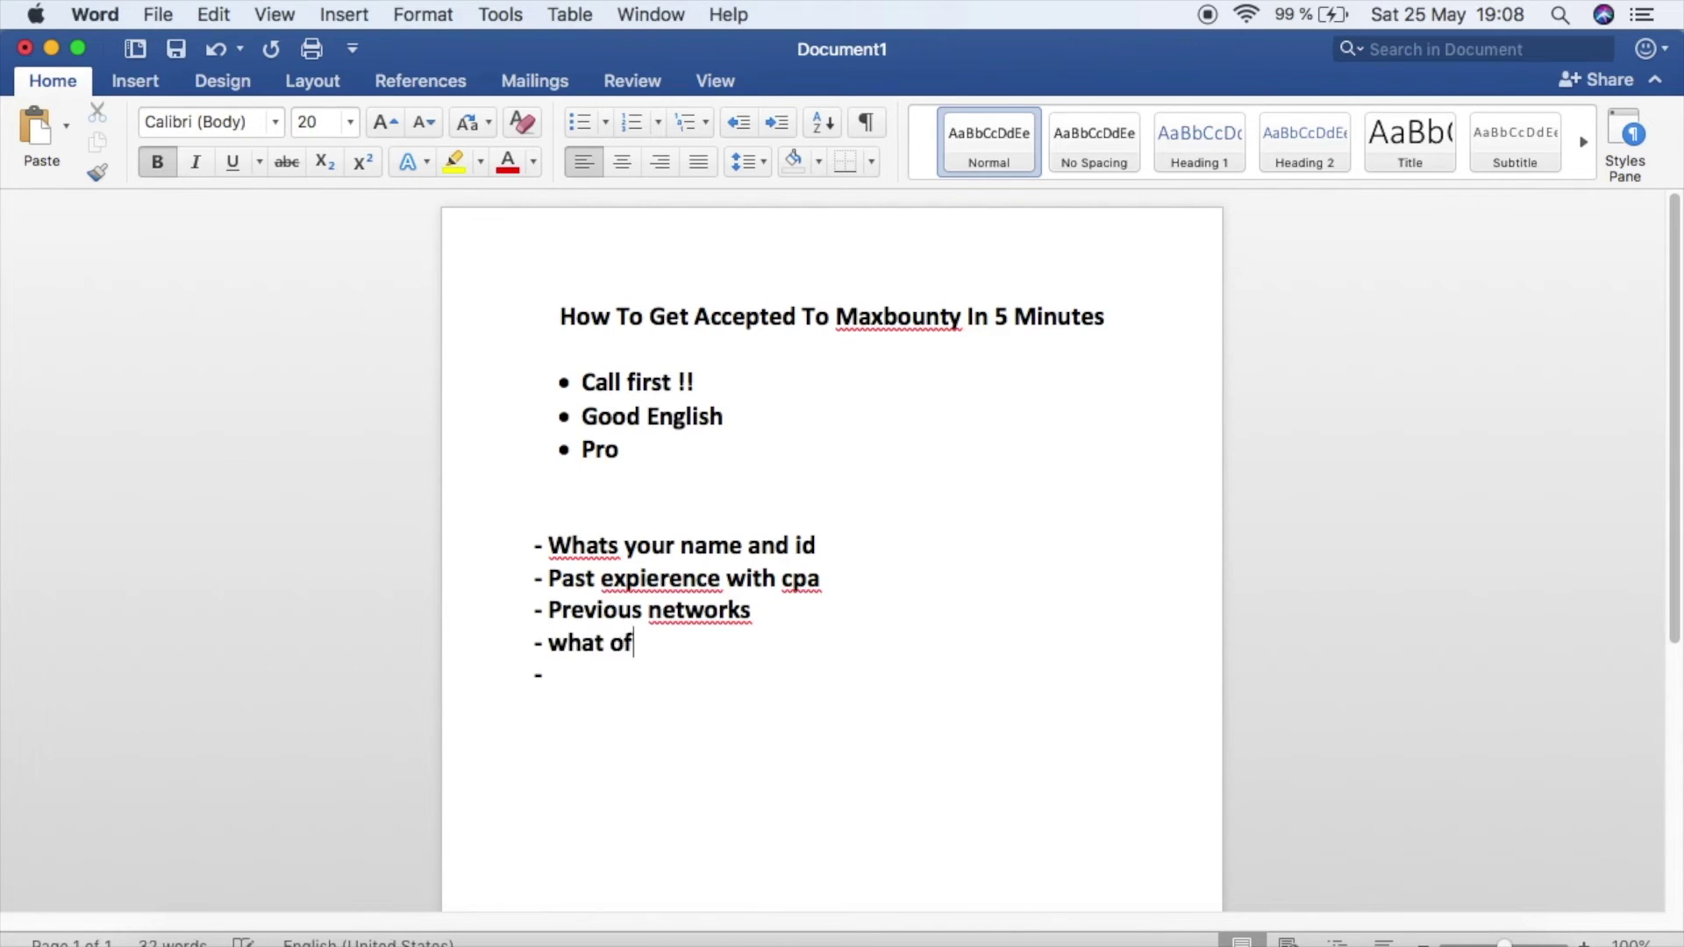
type("fers - email")
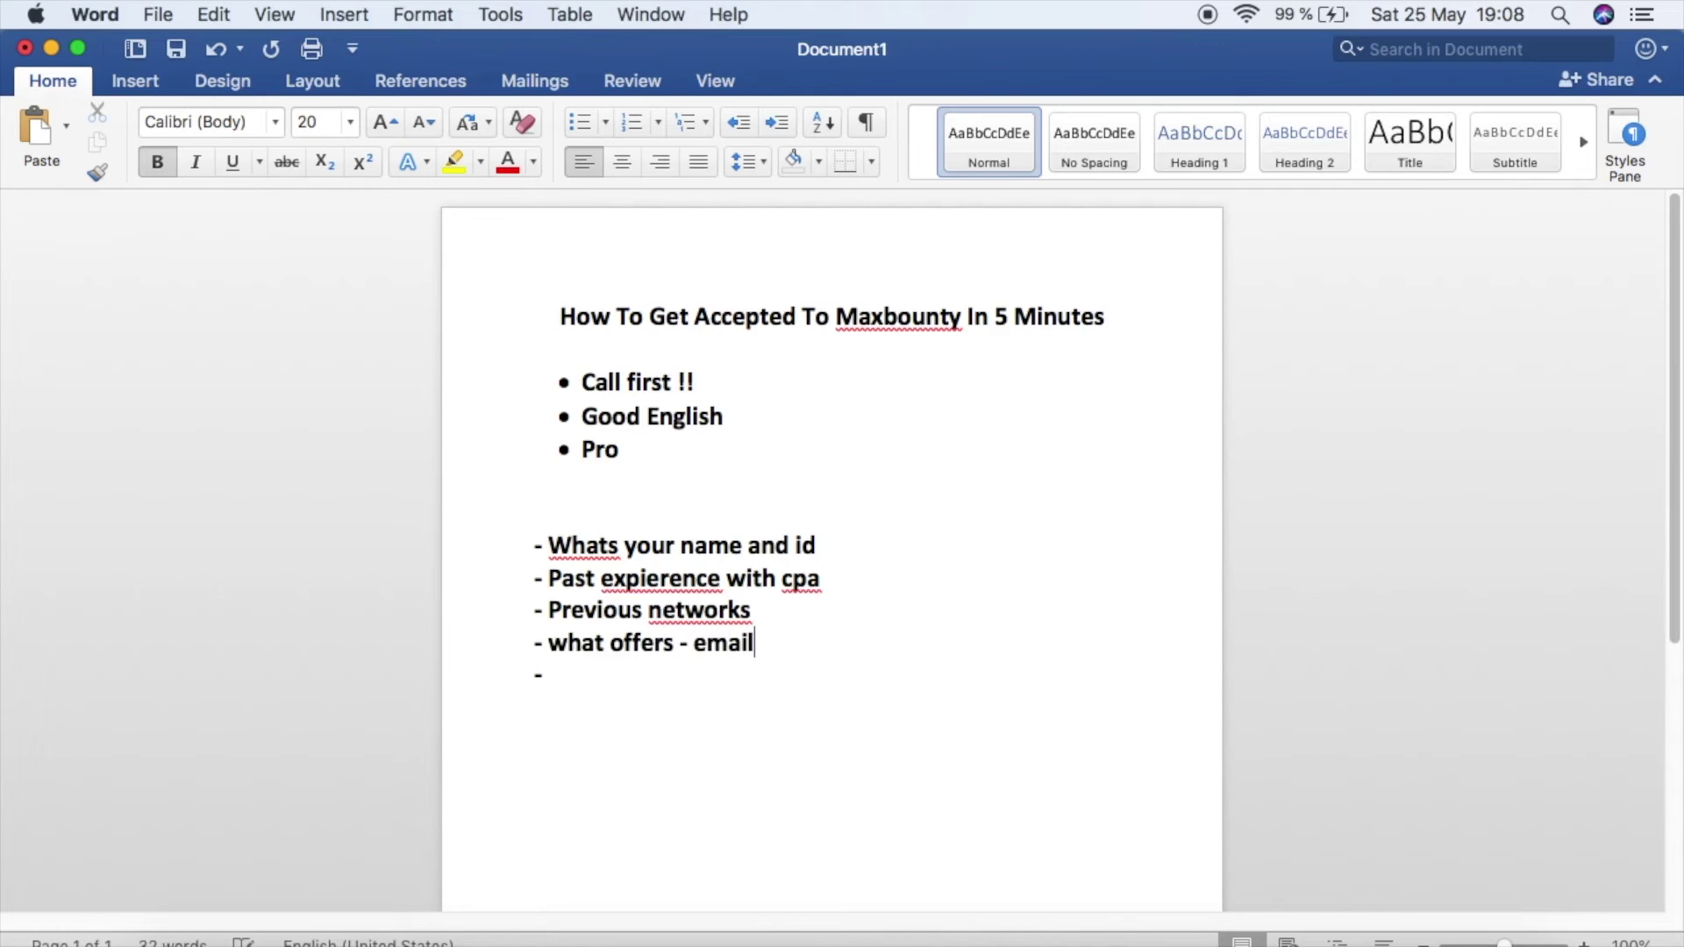
type(" submits the")
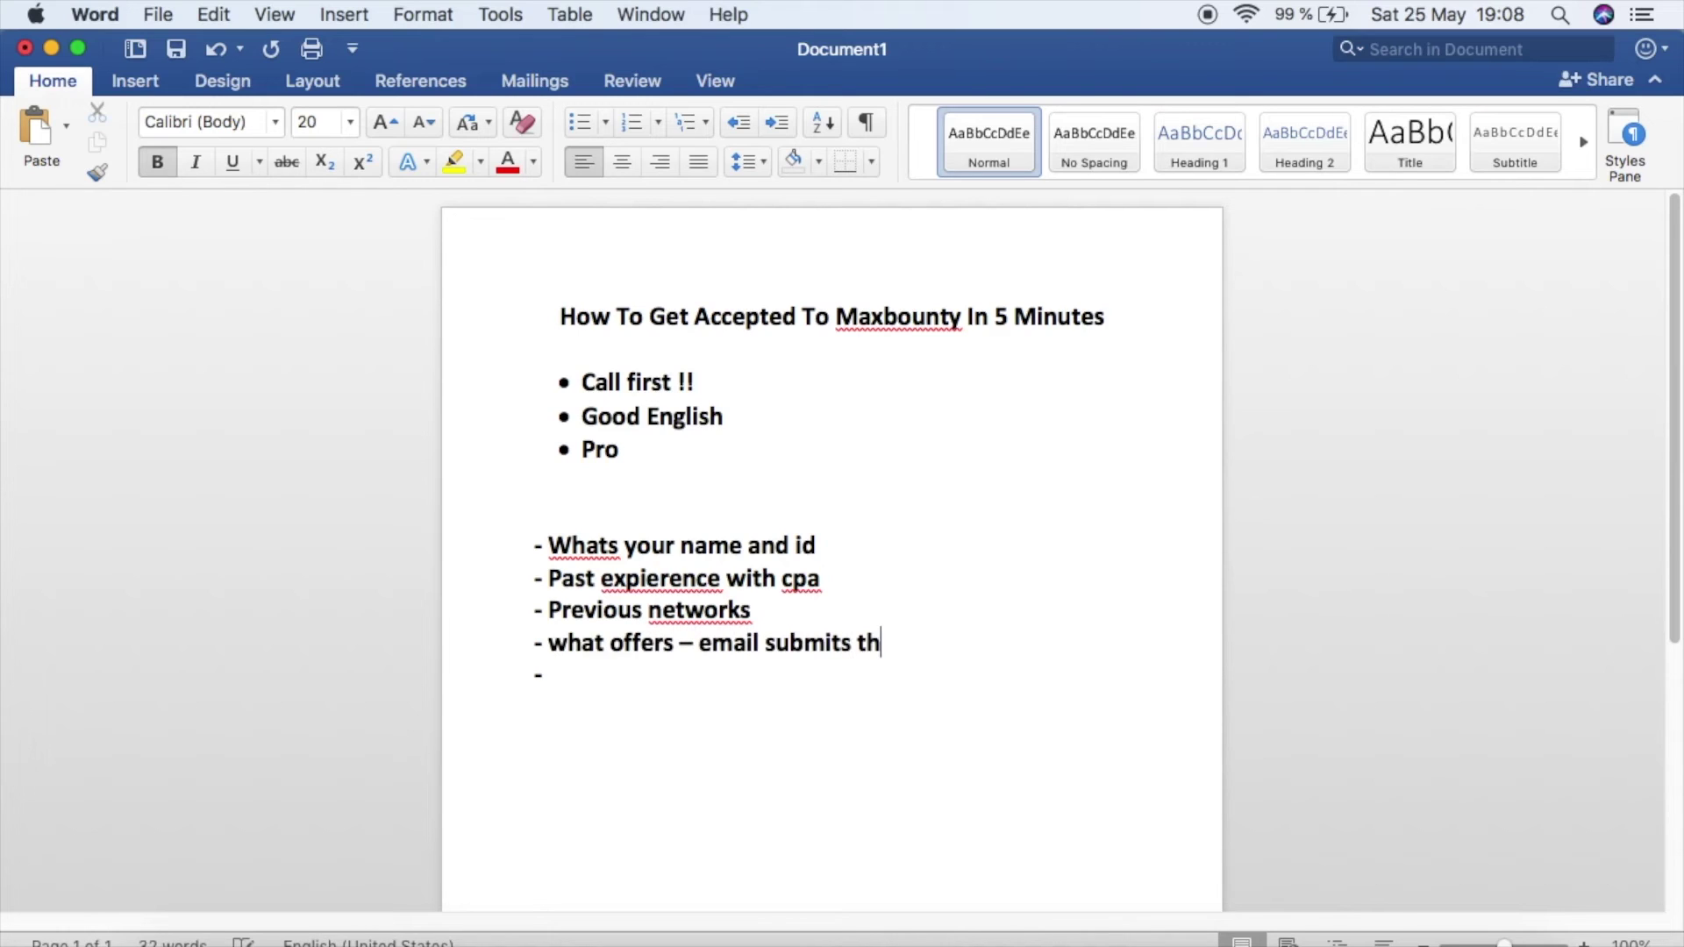
key("BackSpace")
key("BackSpace")
key("BackSpace")
key("BackSpace")
type("- easie")
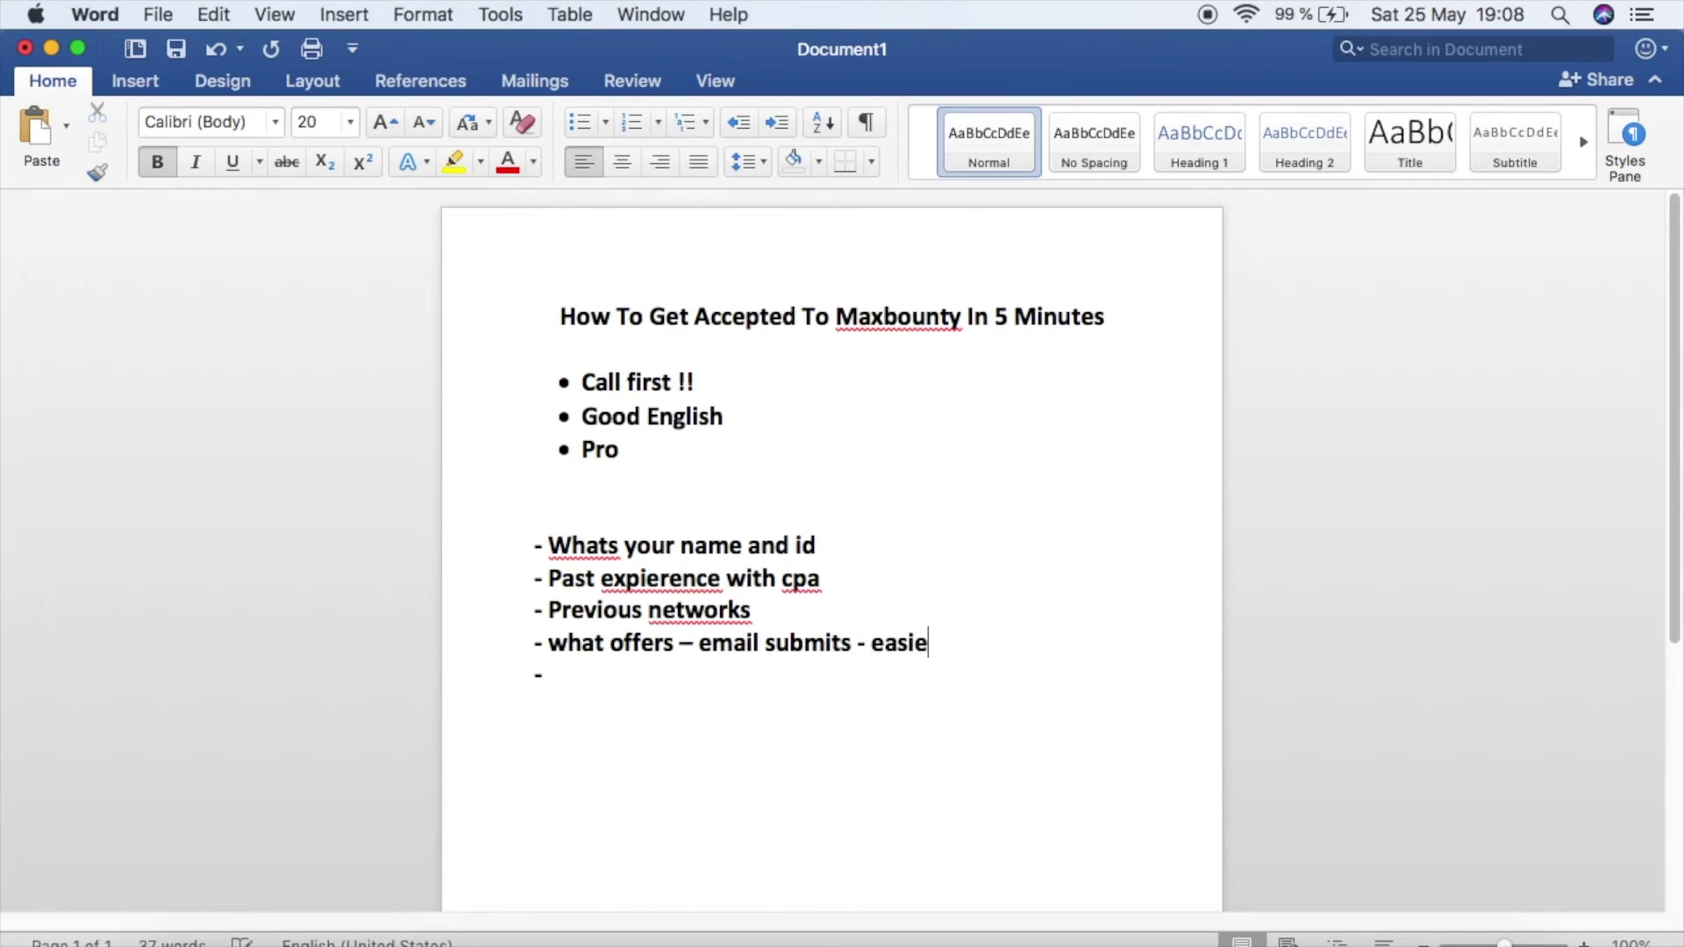
type("st to conve")
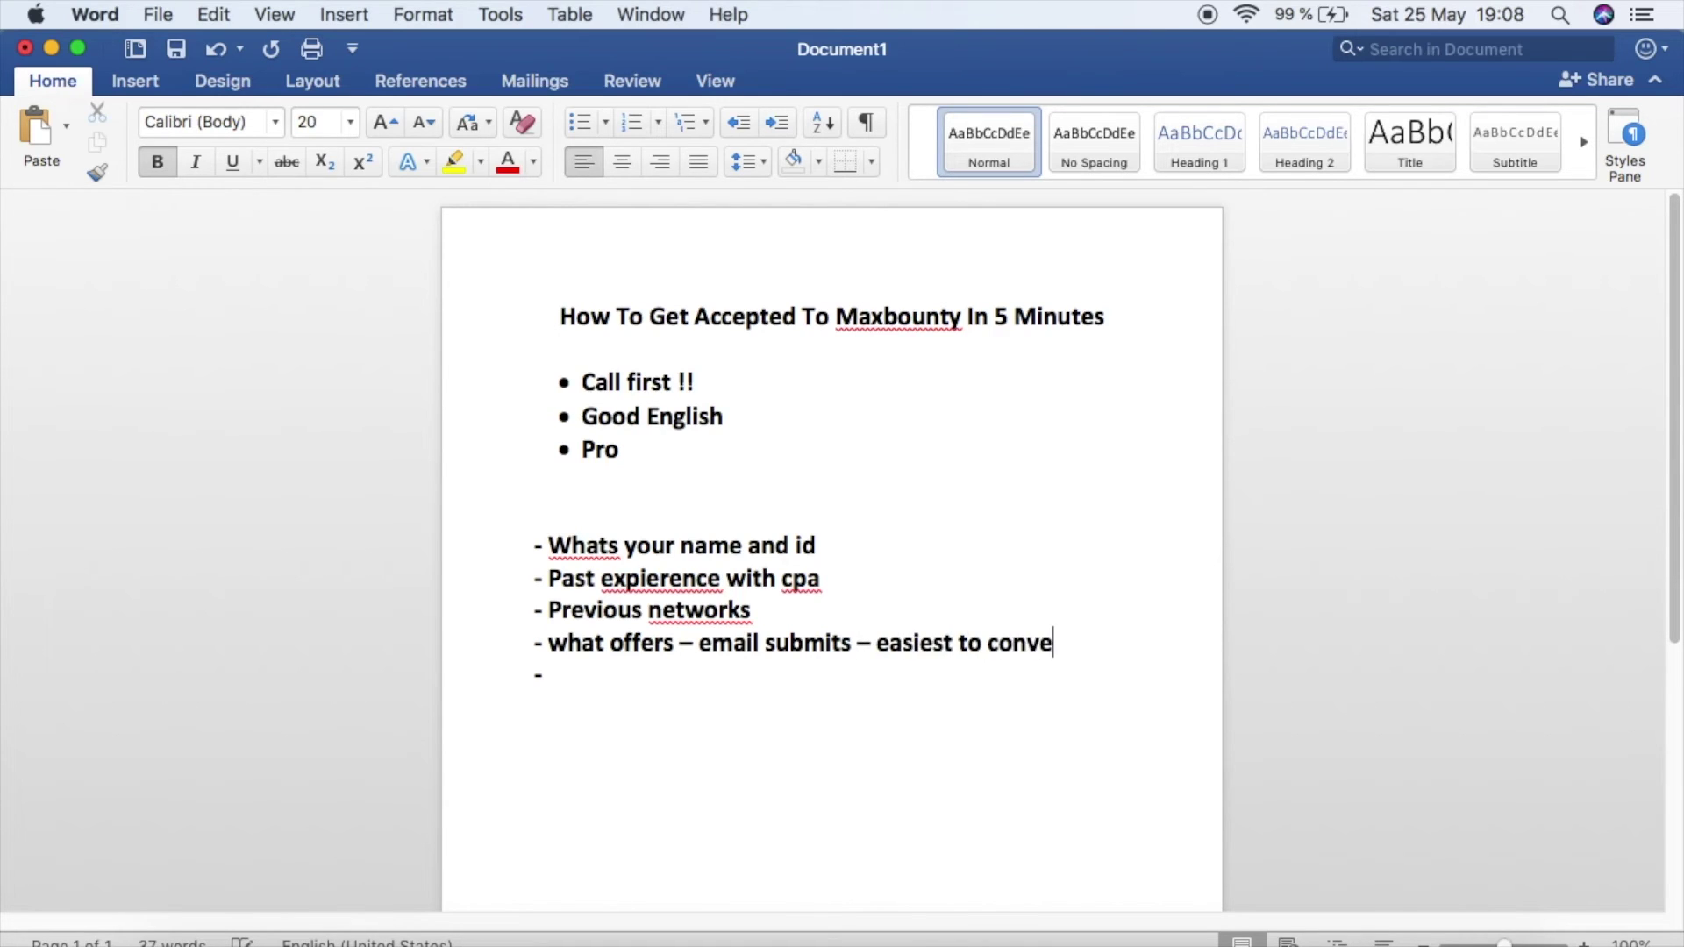
type("rst")
key("BackSpace")
key("BackSpace")
type("t")
Fill in the fifth dash line with "about $2,000".
left_click(543, 674)
type("Over")
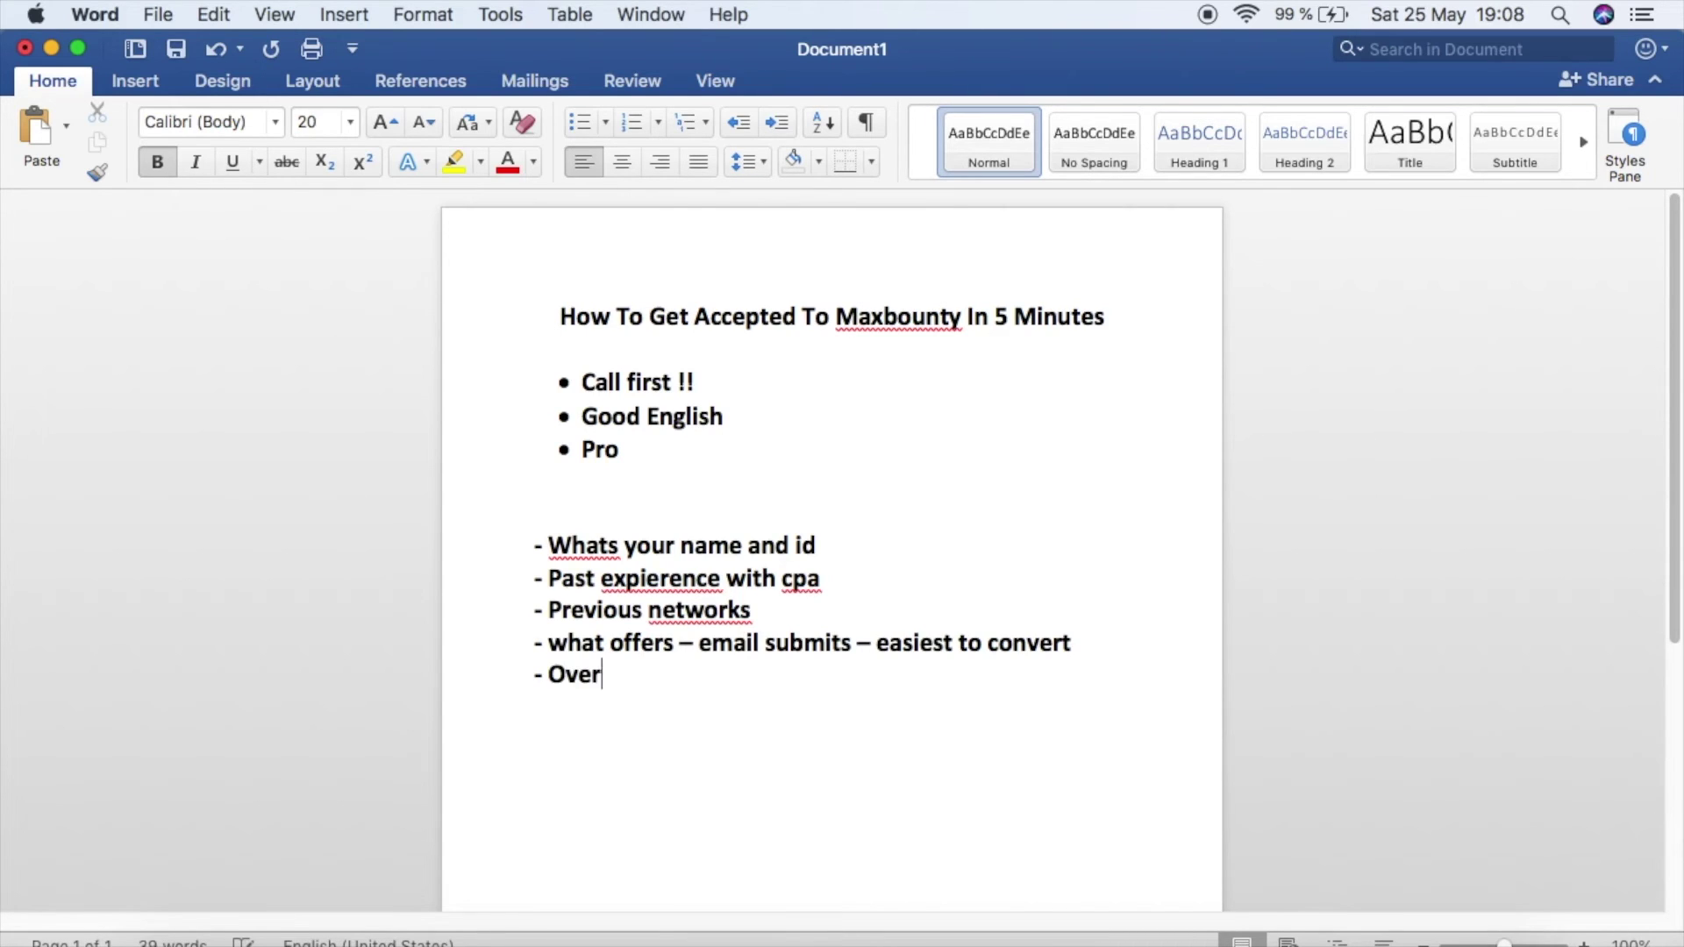
key("BackSpace")
key("BackSpace")
key("BackSpace")
key("BackSpace")
type("about 2")
type(",000")
key("Left")
key("Left")
key("Left")
key("Left")
key("Left")
type("$")
key("Right")
key("Right")
key("Right")
Add a new dash line reading "How do you plan on promoting the offers".
key("Return")
type("- ")
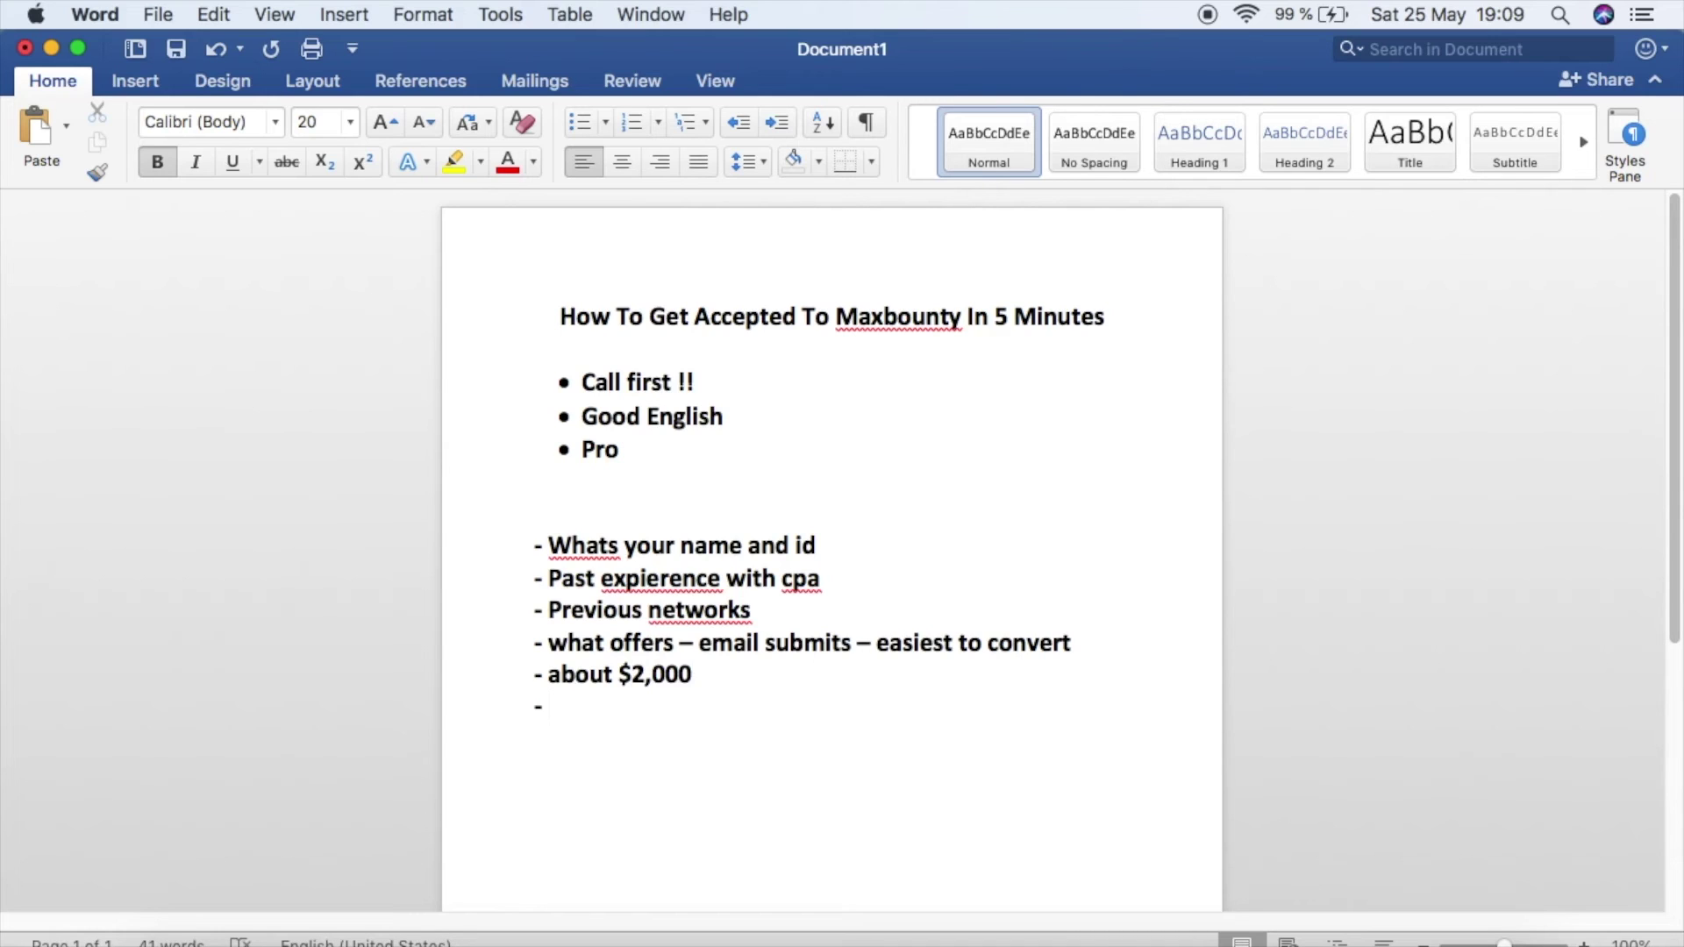
type("How do you pl")
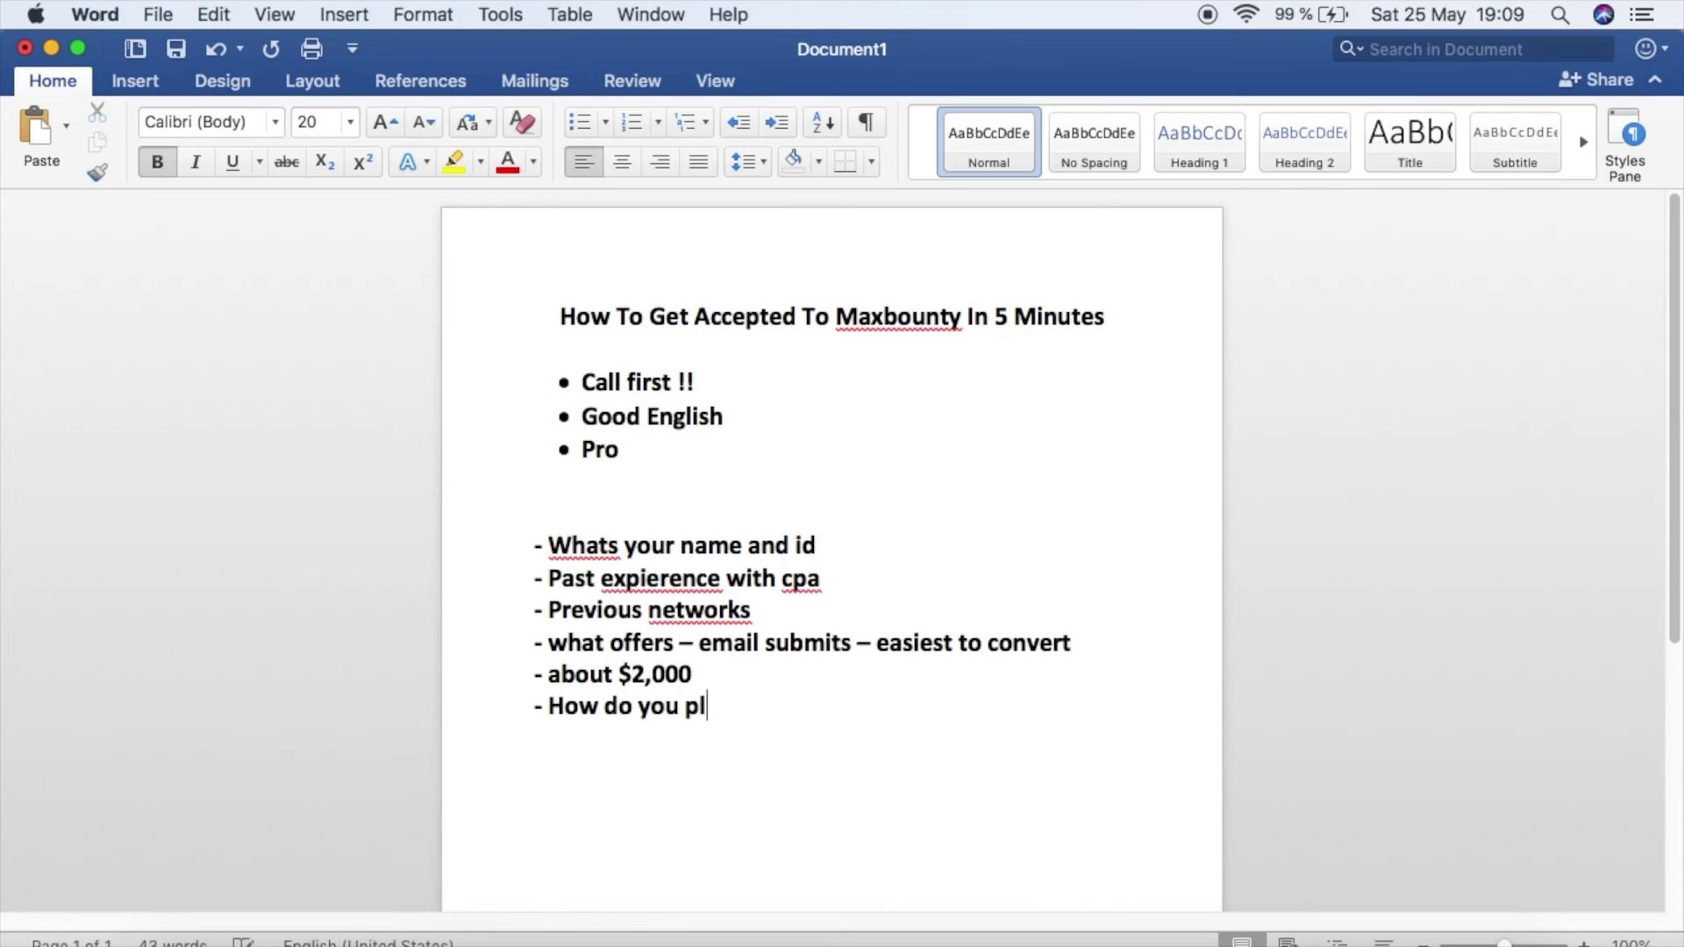
type("an on promo")
key("BackSpace")
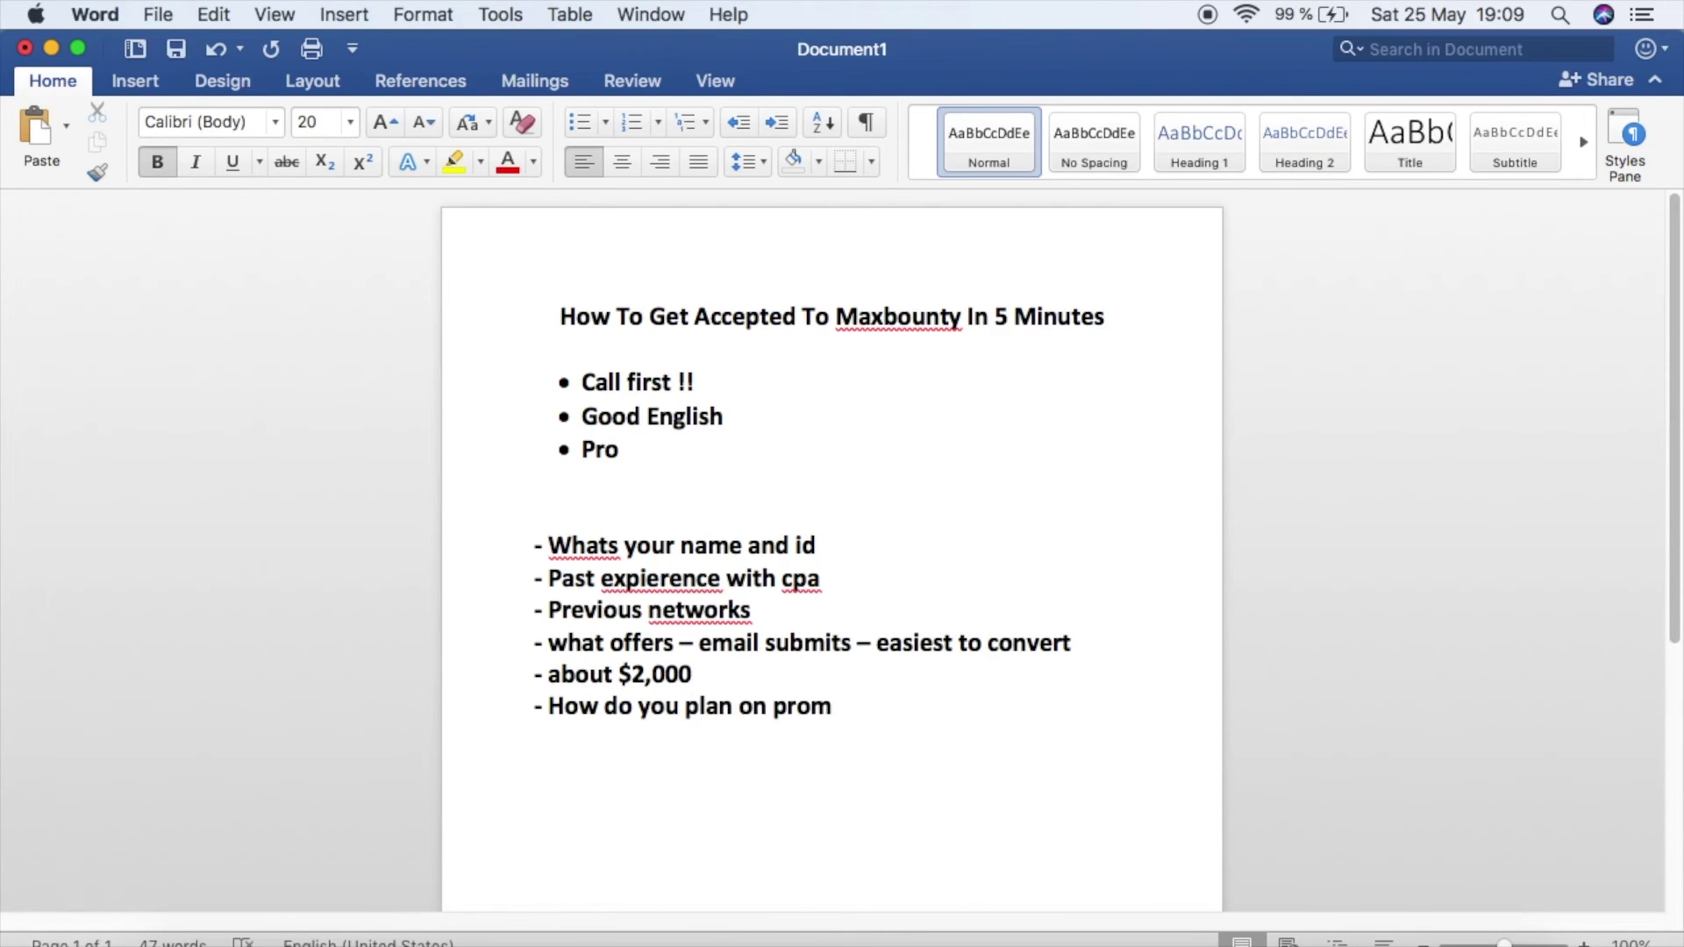
type("oting the offers")
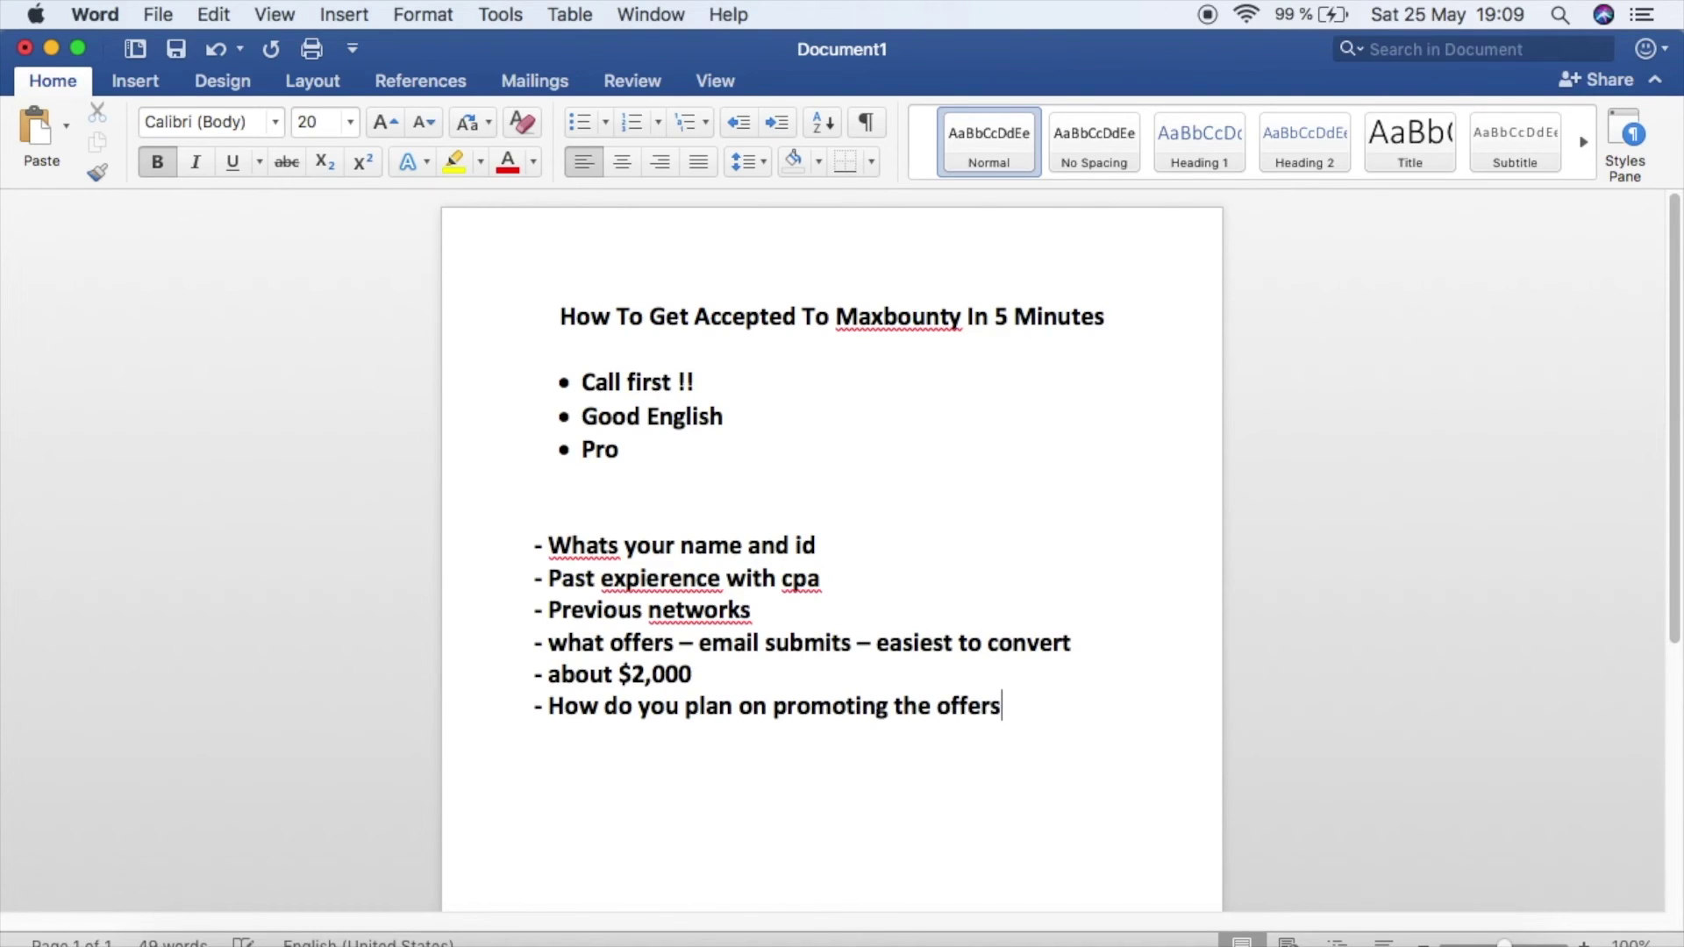
Add a dash line below the promotion question reading "Youtube, solo ads, email list".
key("Return")
type("- Youtube facebook gto")
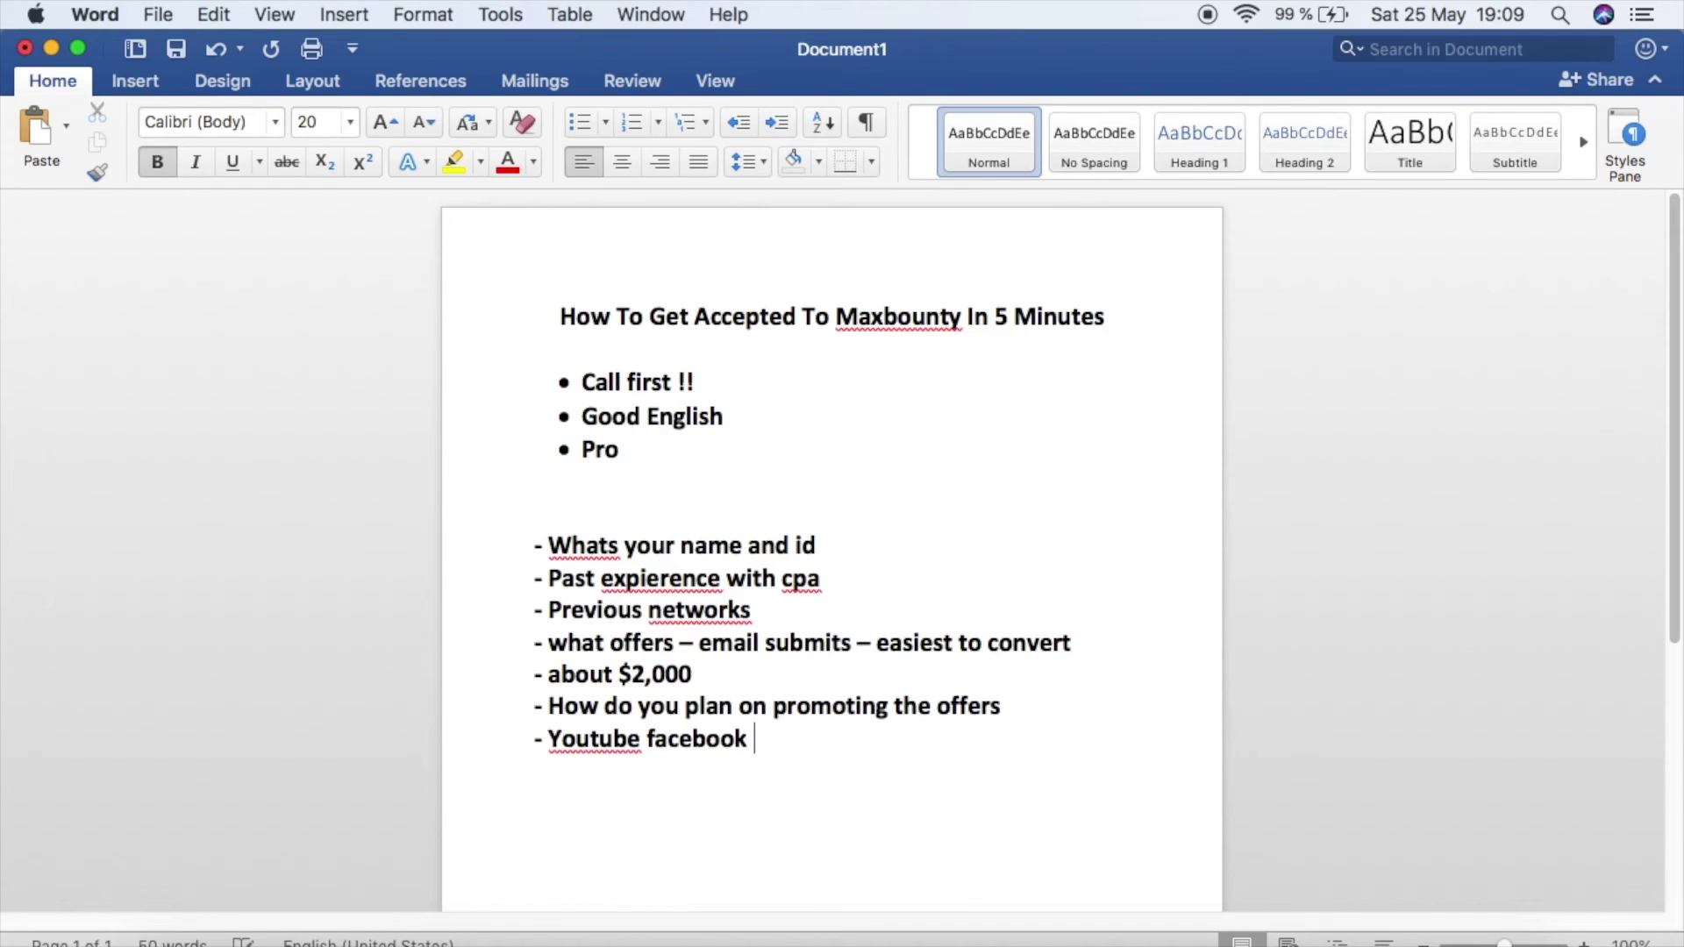
key("BackSpace")
key("BackSpace")
key("BackSpace")
key("BackSpace")
key("BackSpace")
key("BackSpace")
key("BackSpace")
key("BackSpace")
key("BackSpace")
key("BackSpace")
key("BackSpace")
key("BackSpace")
type("you")
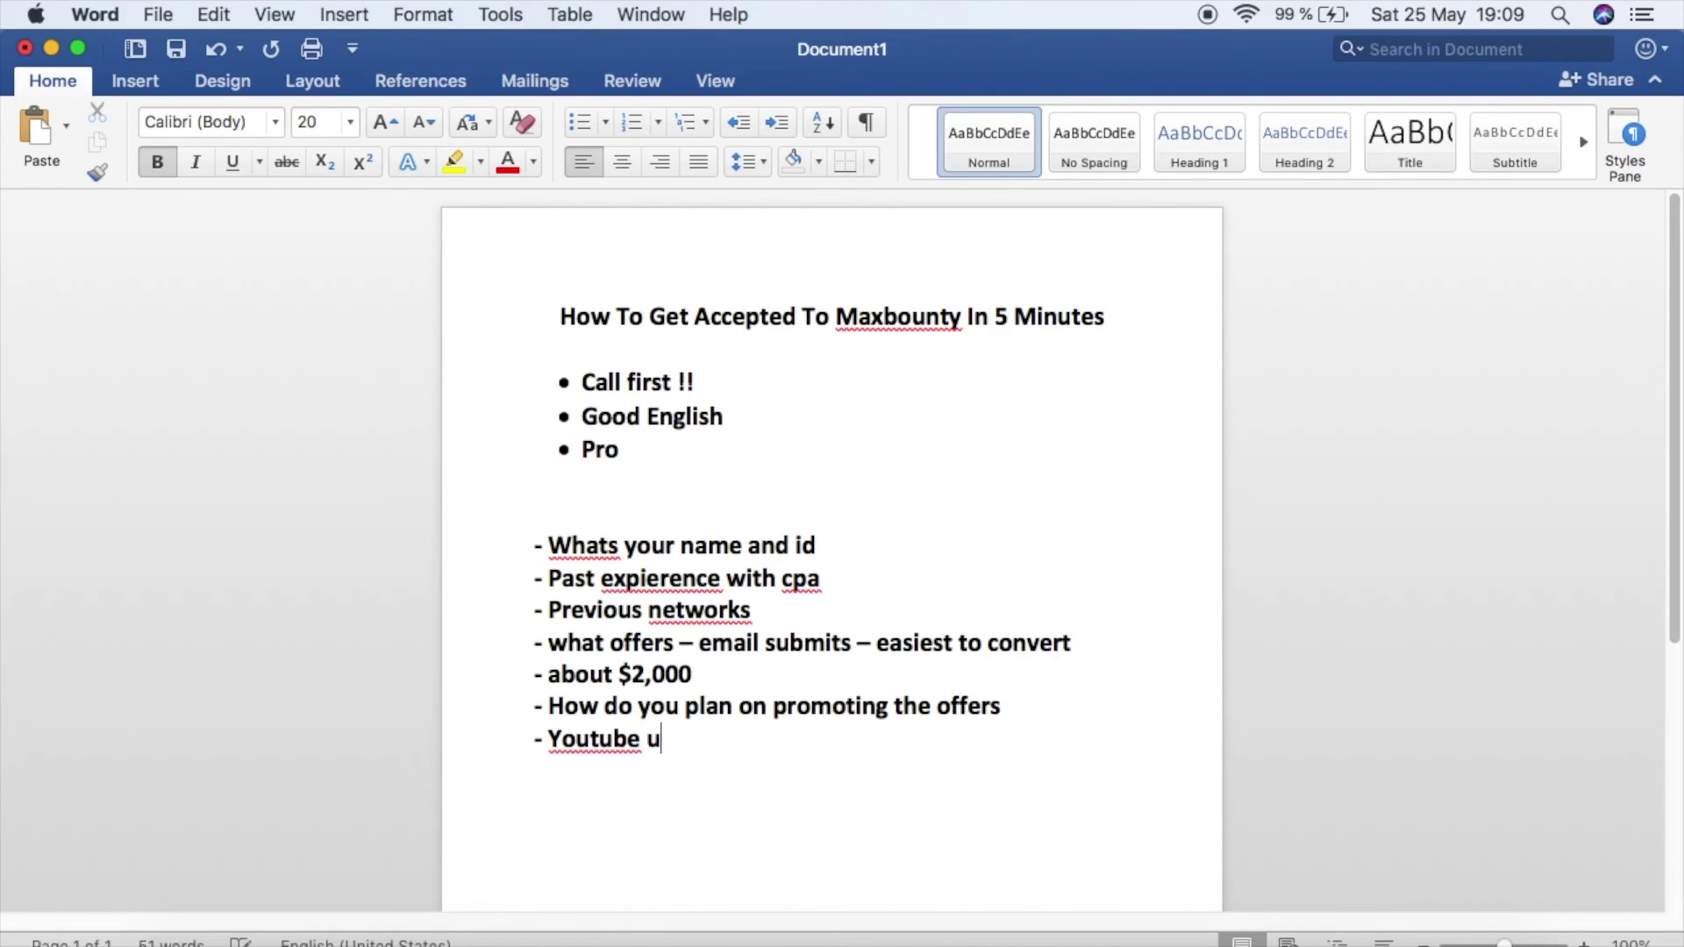
type("r")
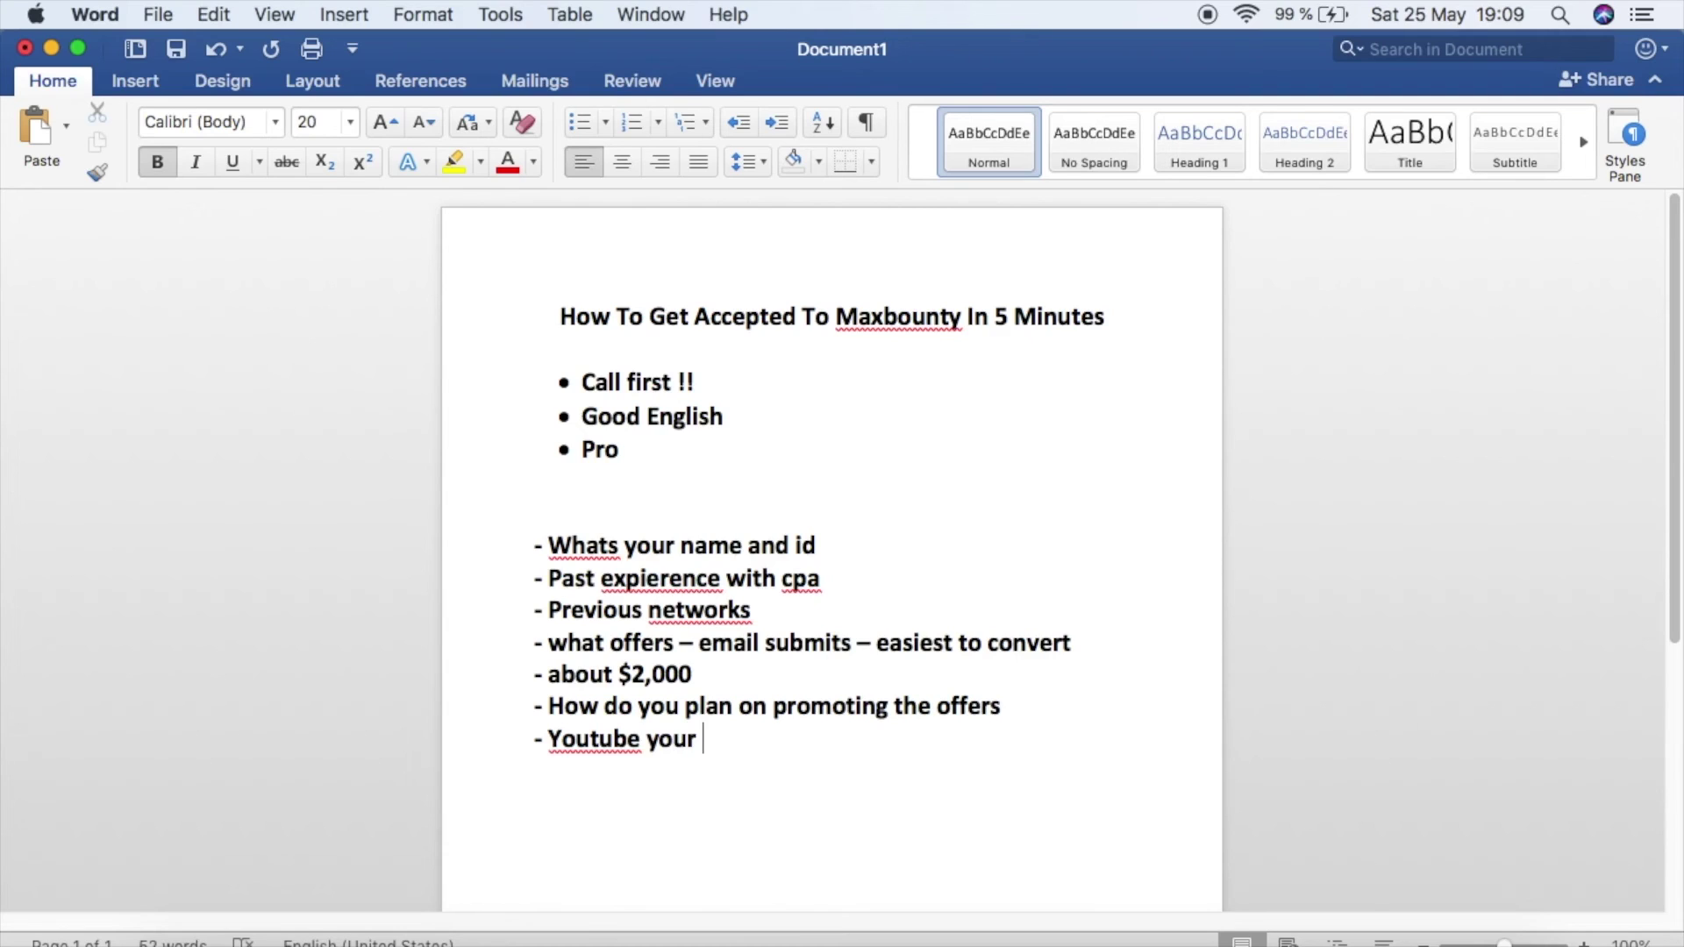
key("BackSpace")
key("BackSpace")
key("BackSpace")
key("BackSpace")
key("BackSpace")
key("BackSpace")
type(", solo ads")
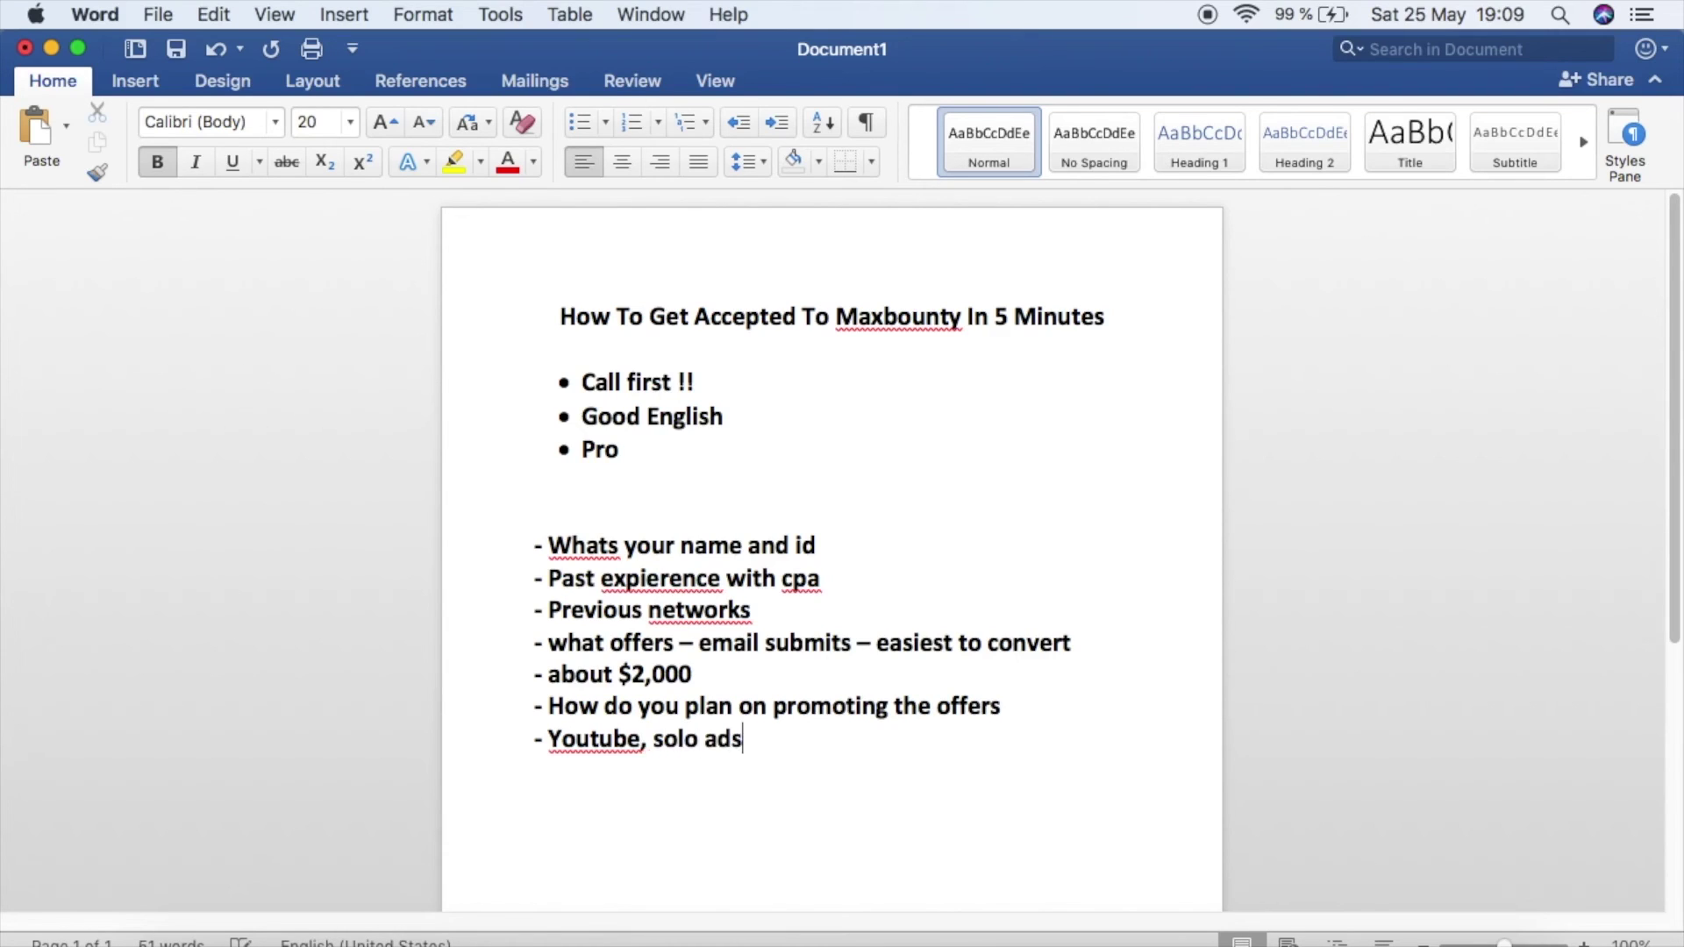
type(", email list")
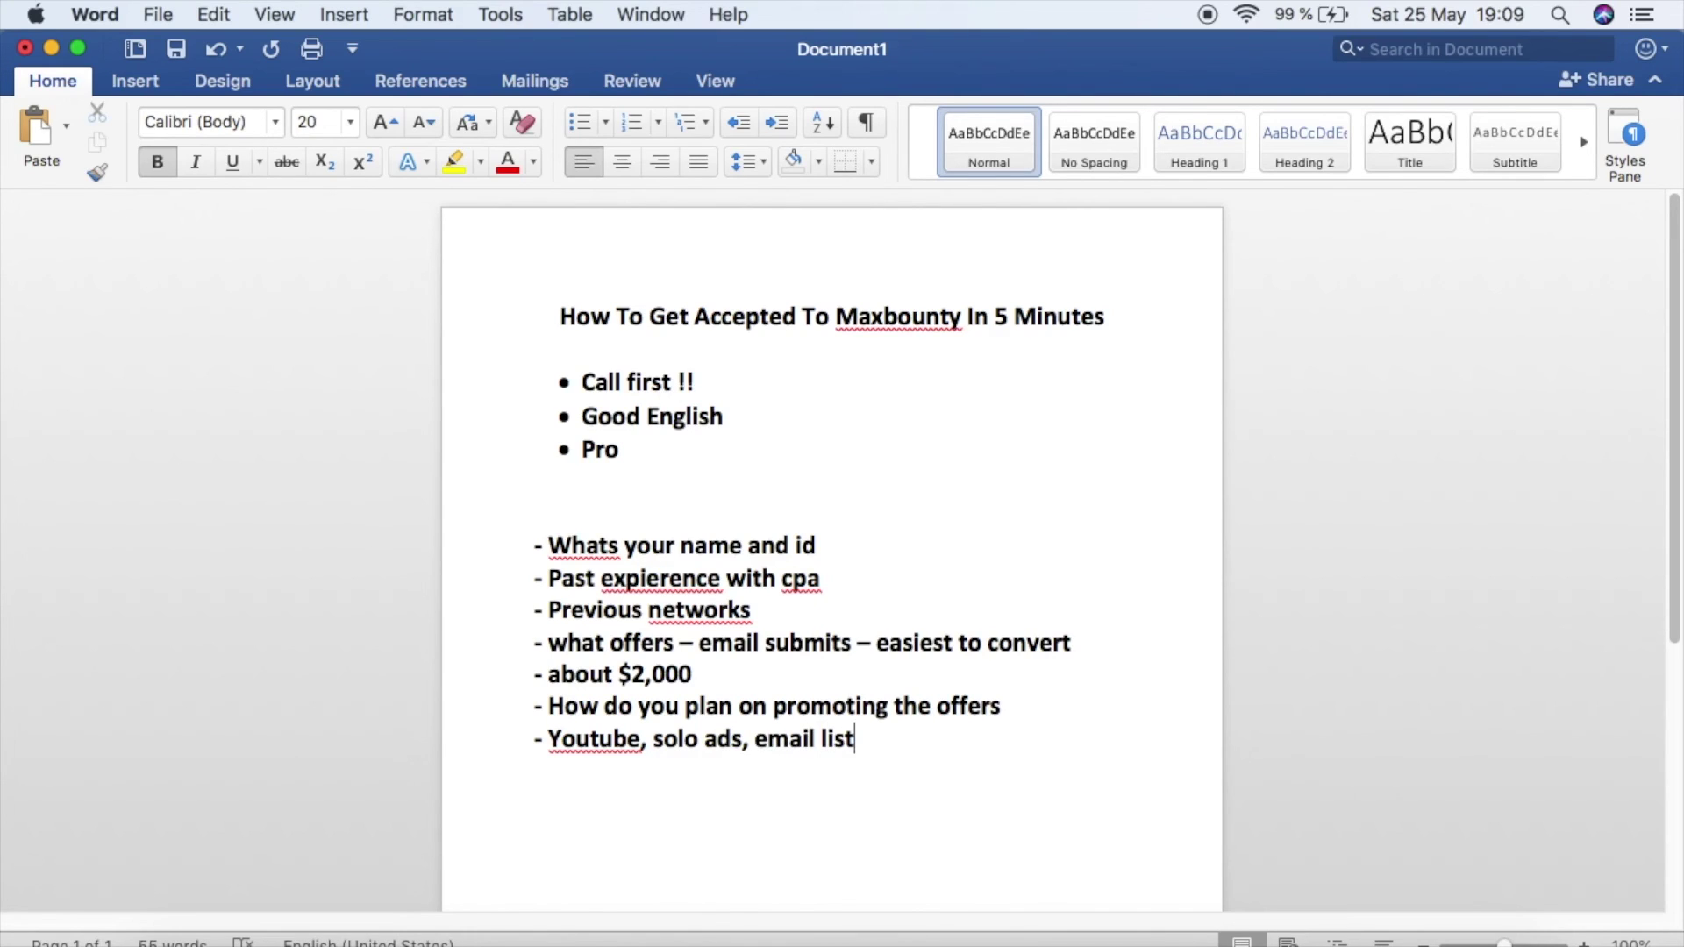
Add a last dash line reading "Your gonna be driving traffic to your landing page" and switch back to Chrome.
key("Return")
type("- Your")
type("onna ve")
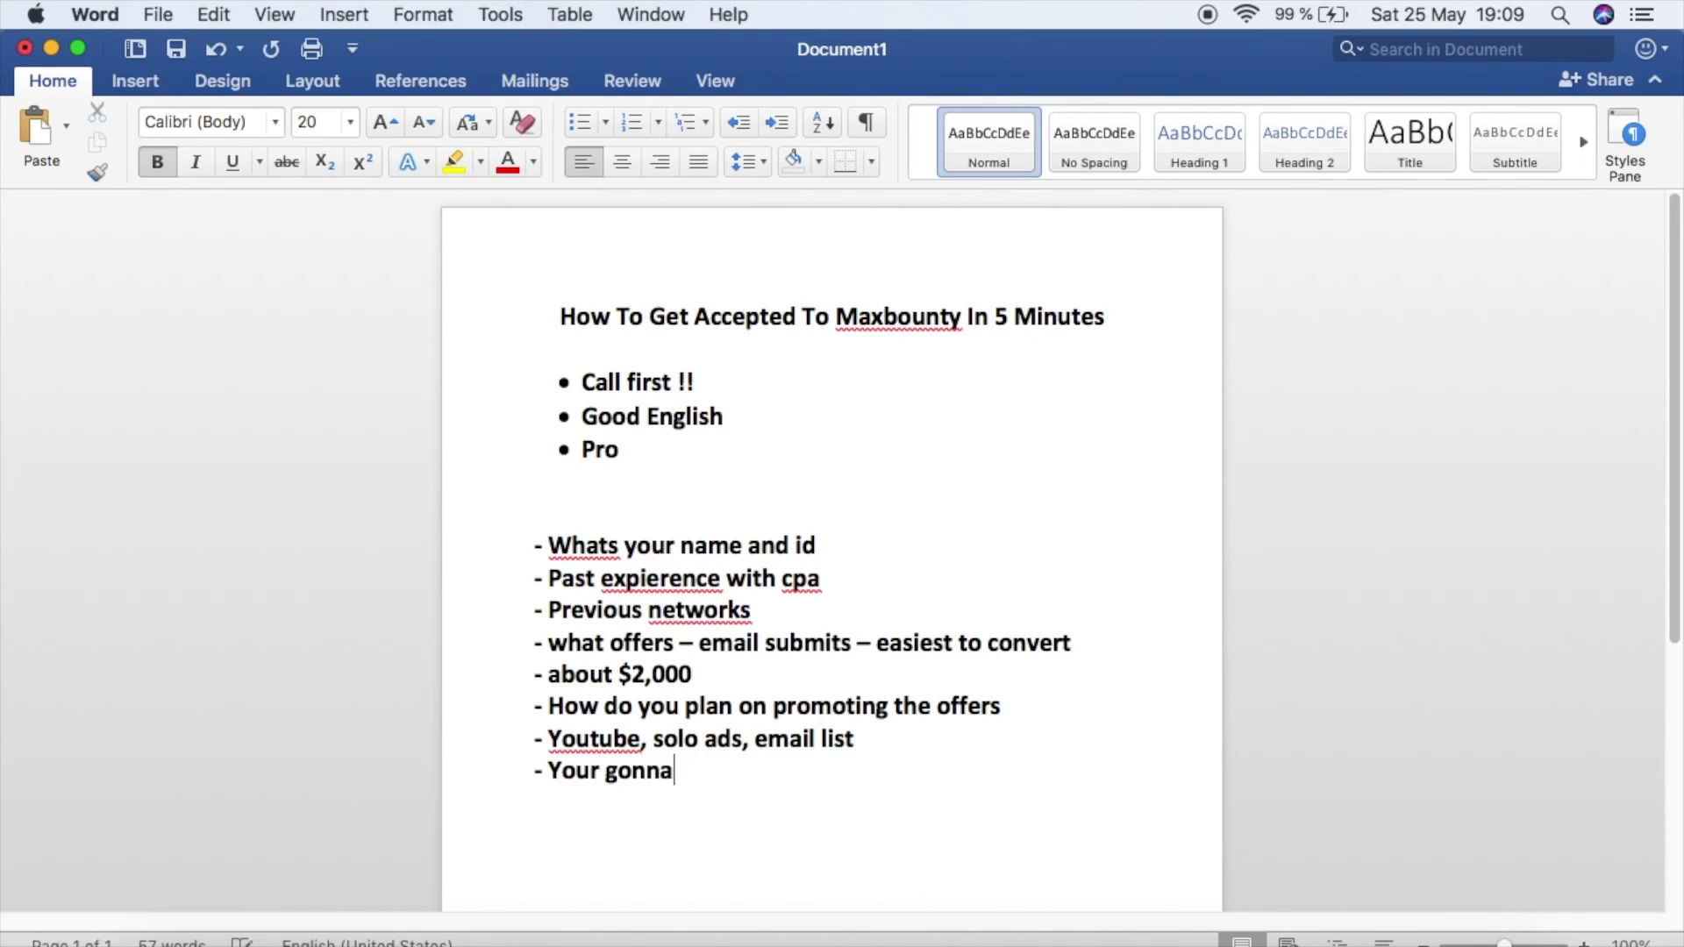
key("BackSpace")
key("BackSpace")
type("be ")
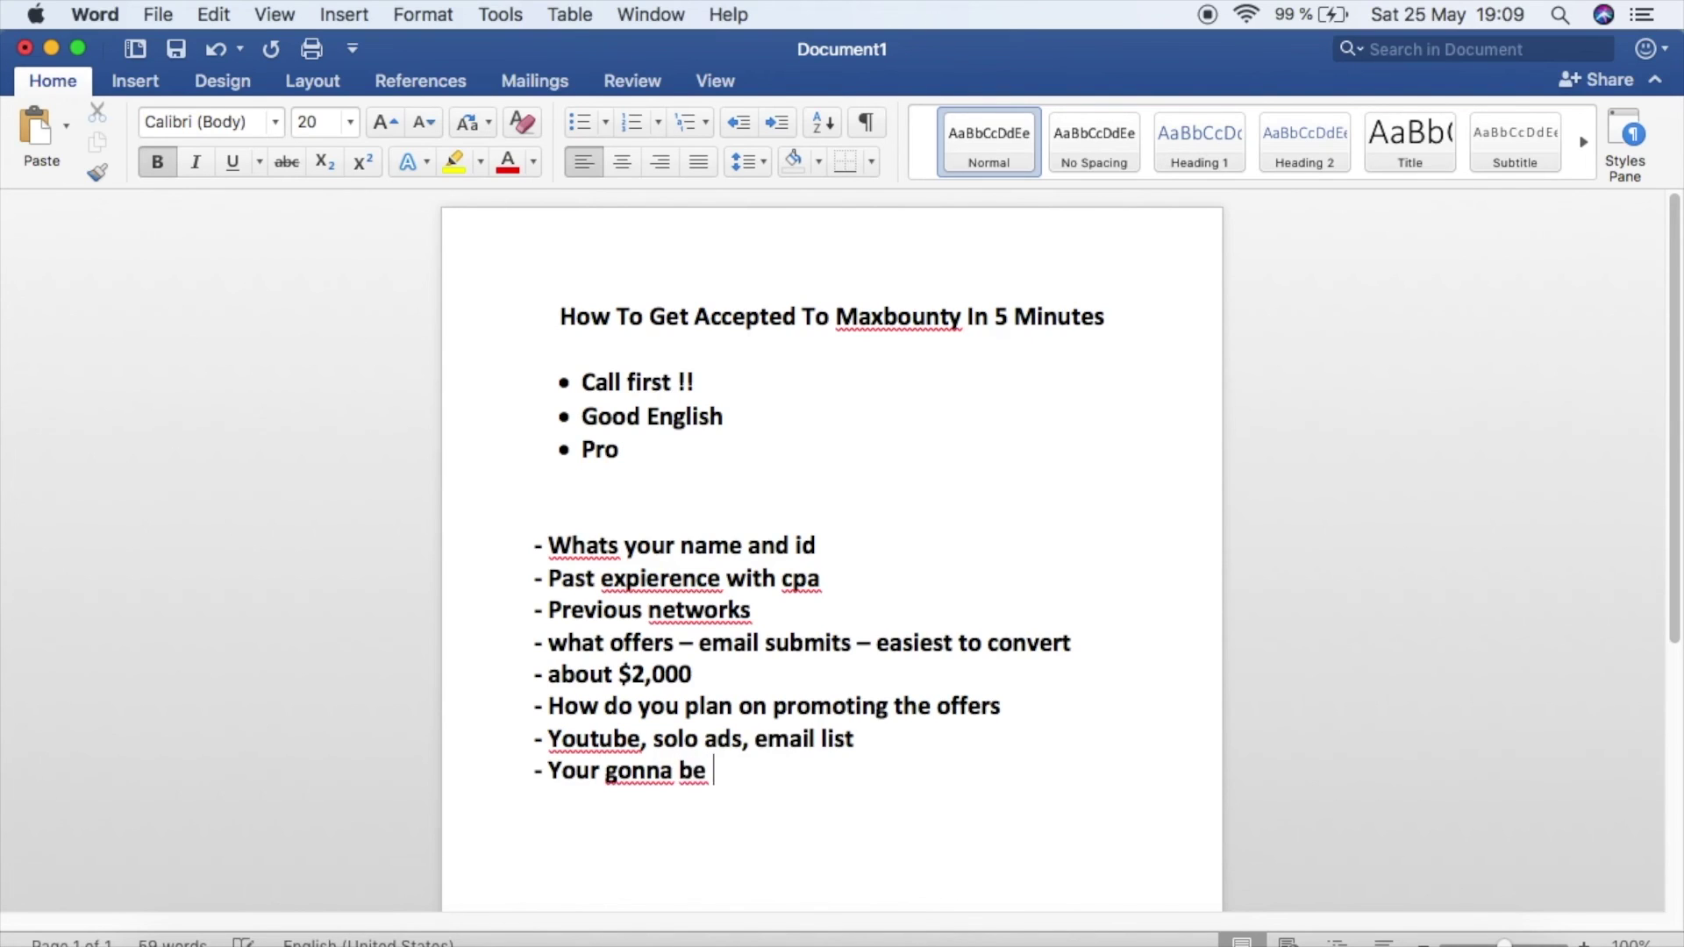
type("driving tr")
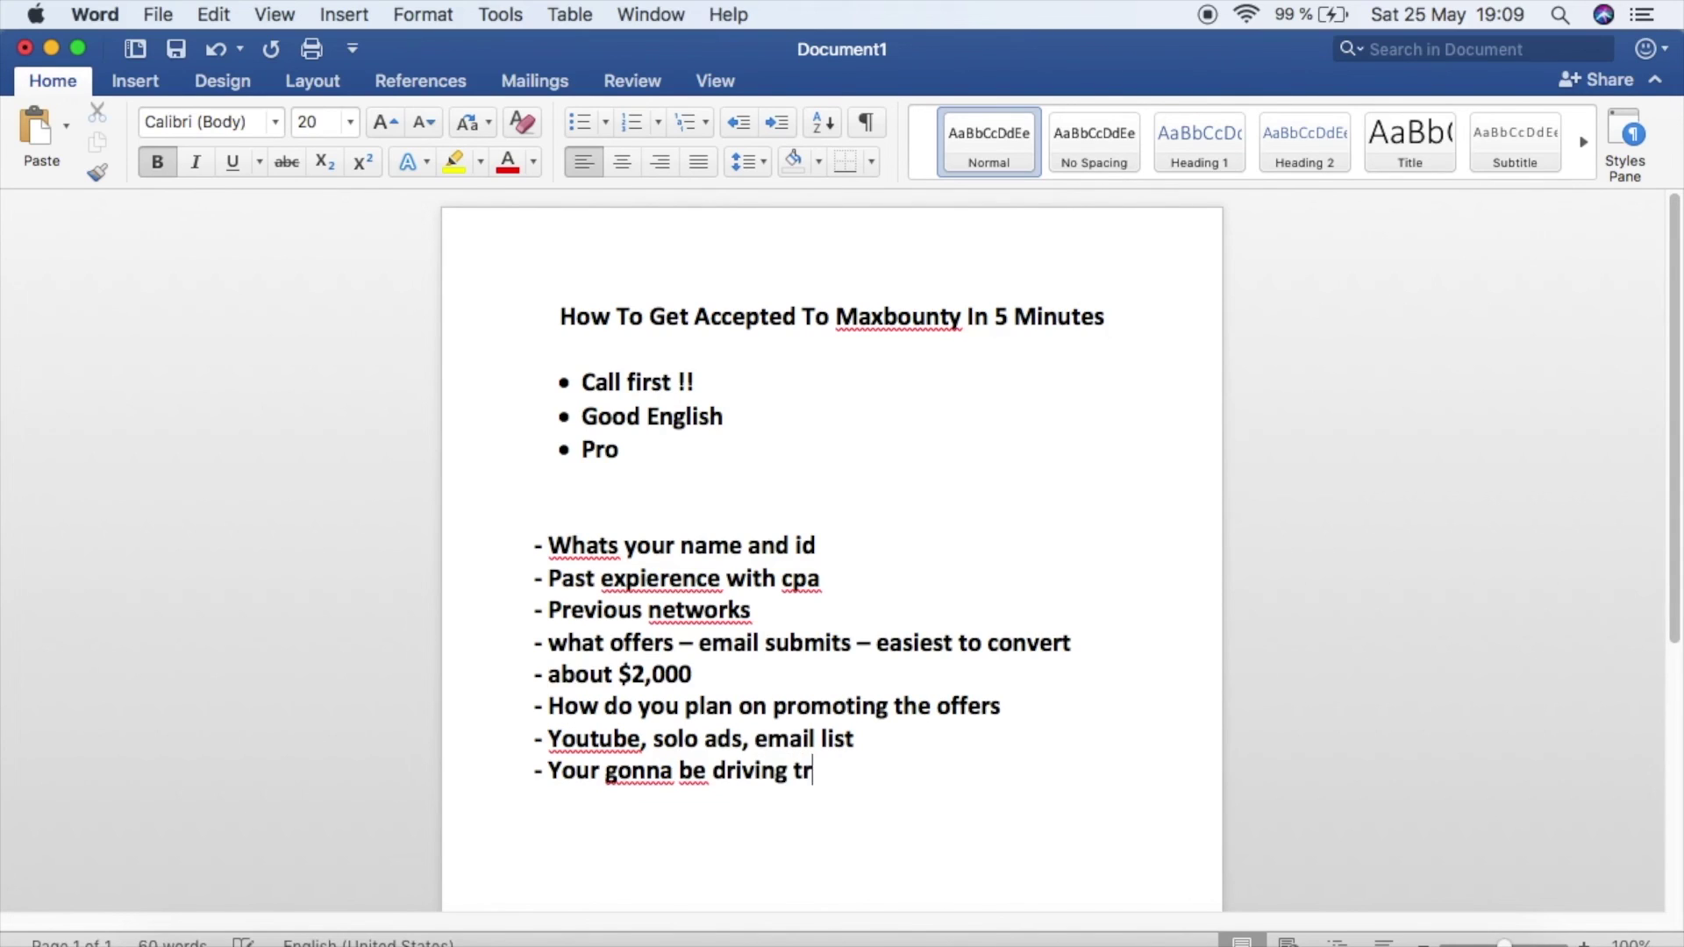
type("affic to your landing page")
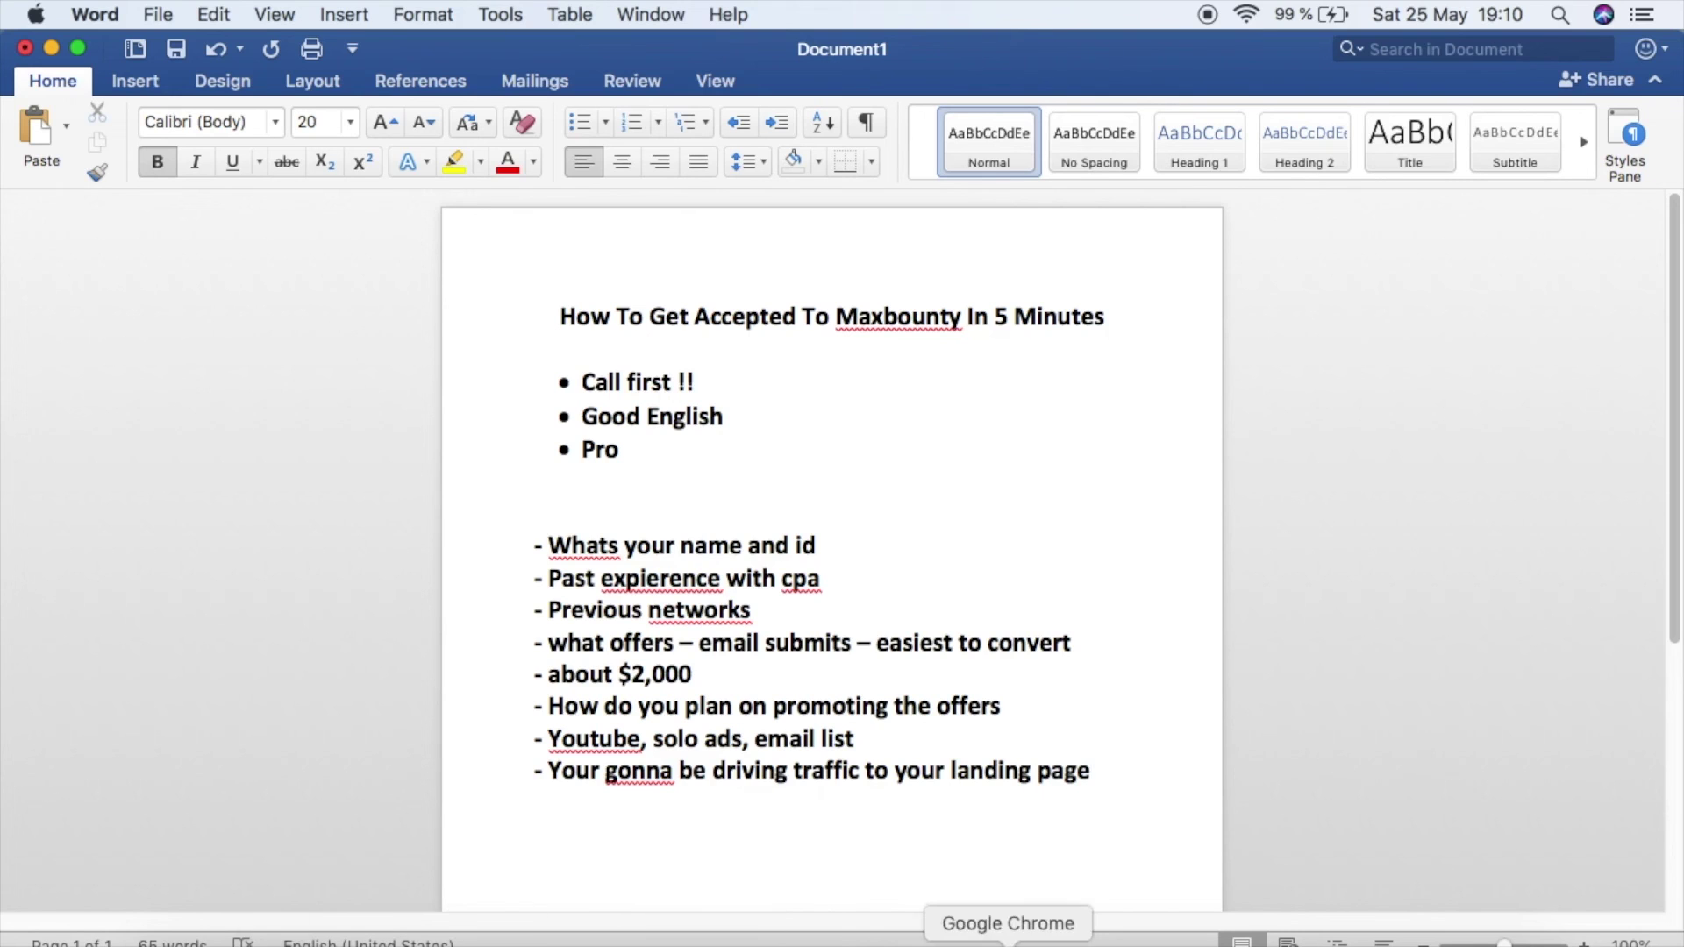
left_click(1008, 944)
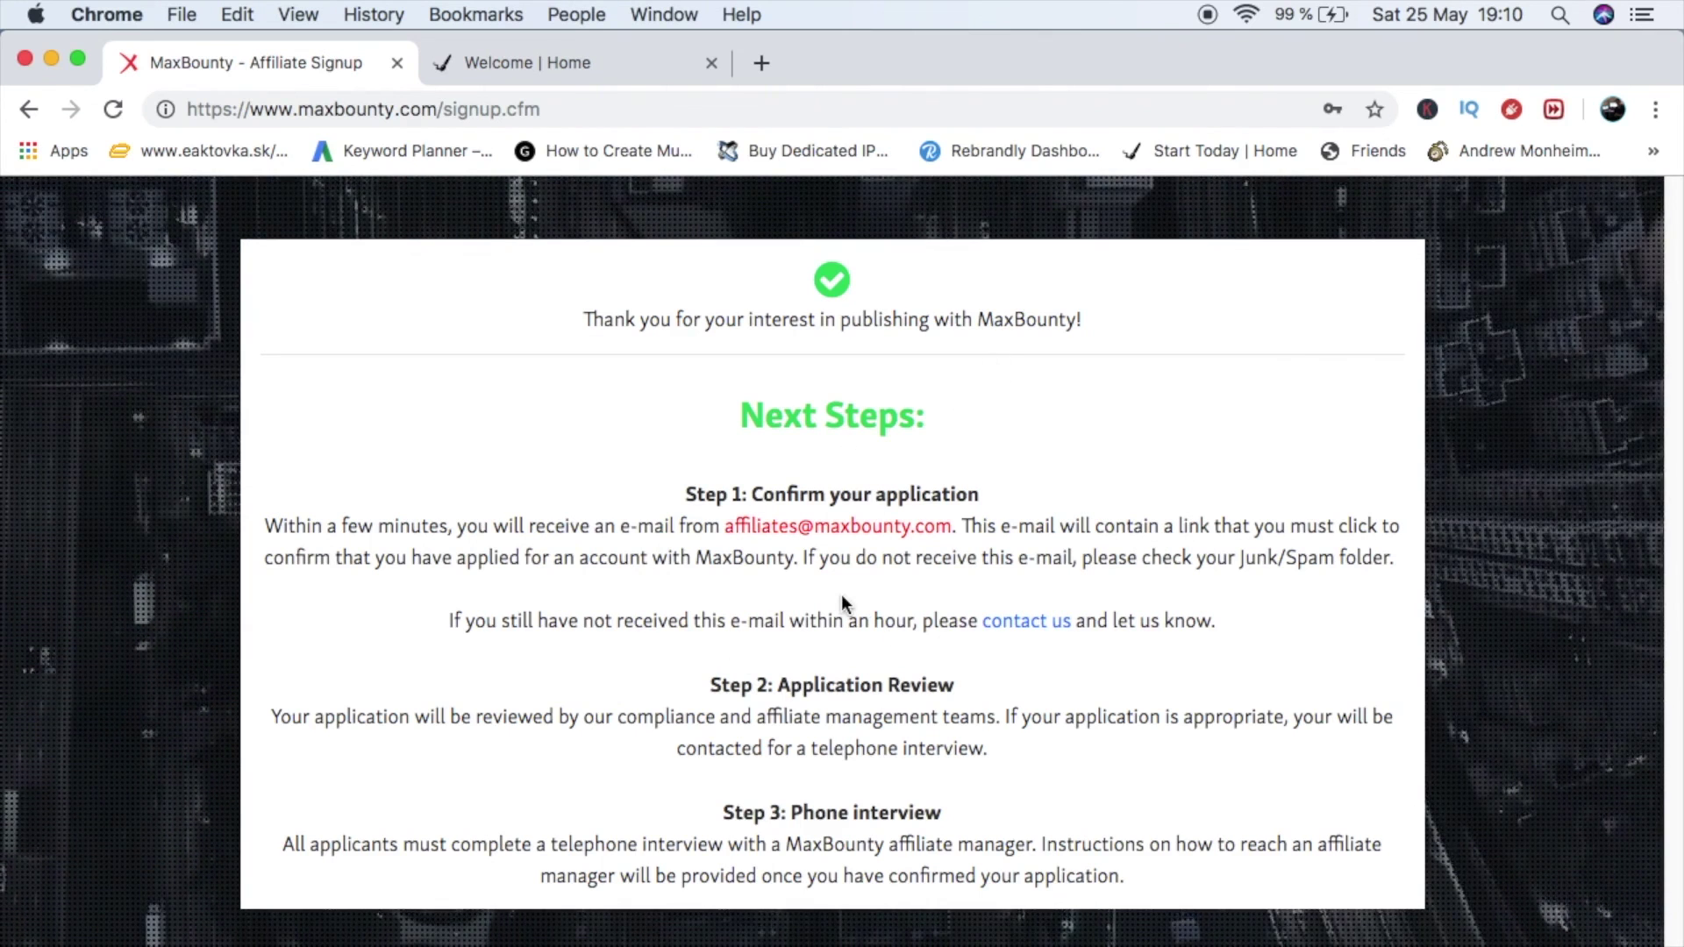